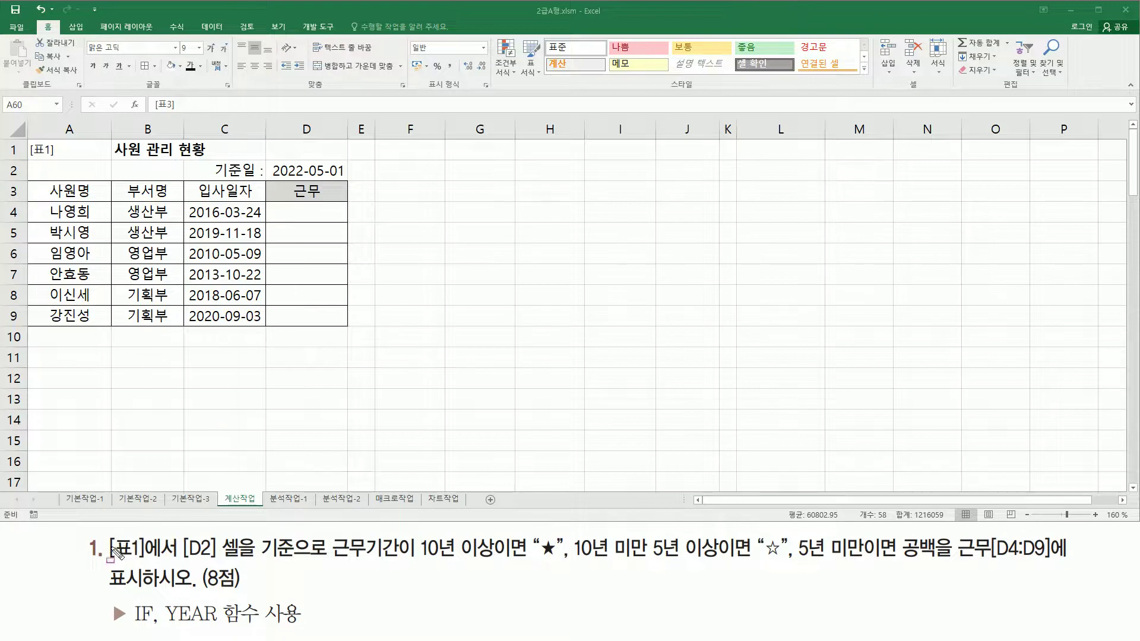
mouse_move(108, 532)
mouse_down()
mouse_move(122, 555)
mouse_move(182, 561)
mouse_up()
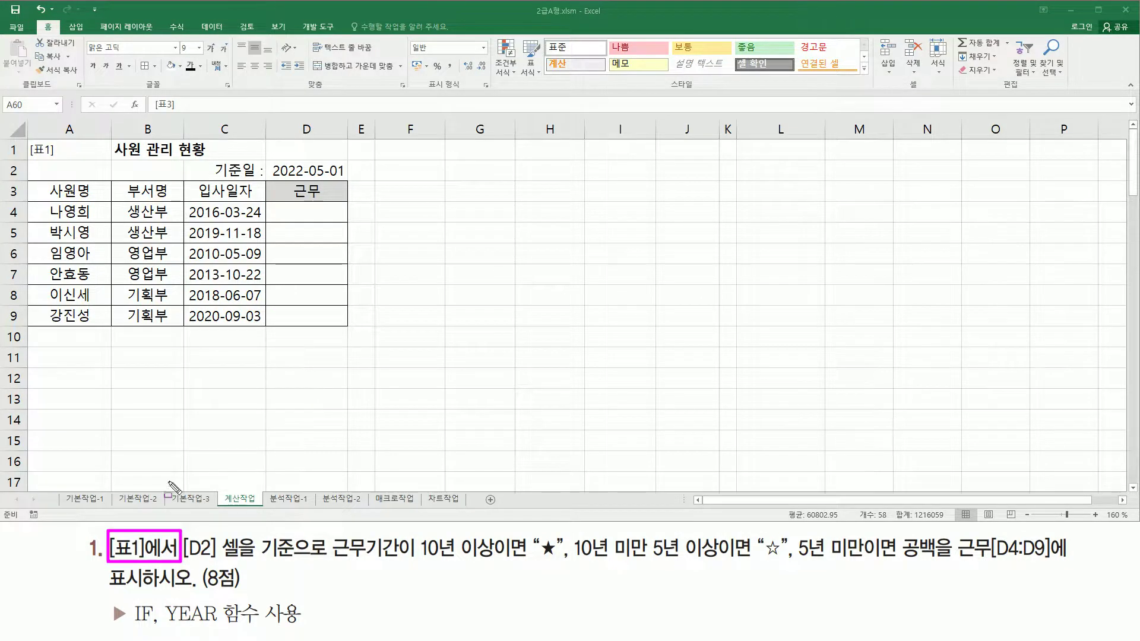
mouse_move(26, 137)
mouse_down()
mouse_move(33, 197)
mouse_move(373, 327)
mouse_move(363, 335)
mouse_up()
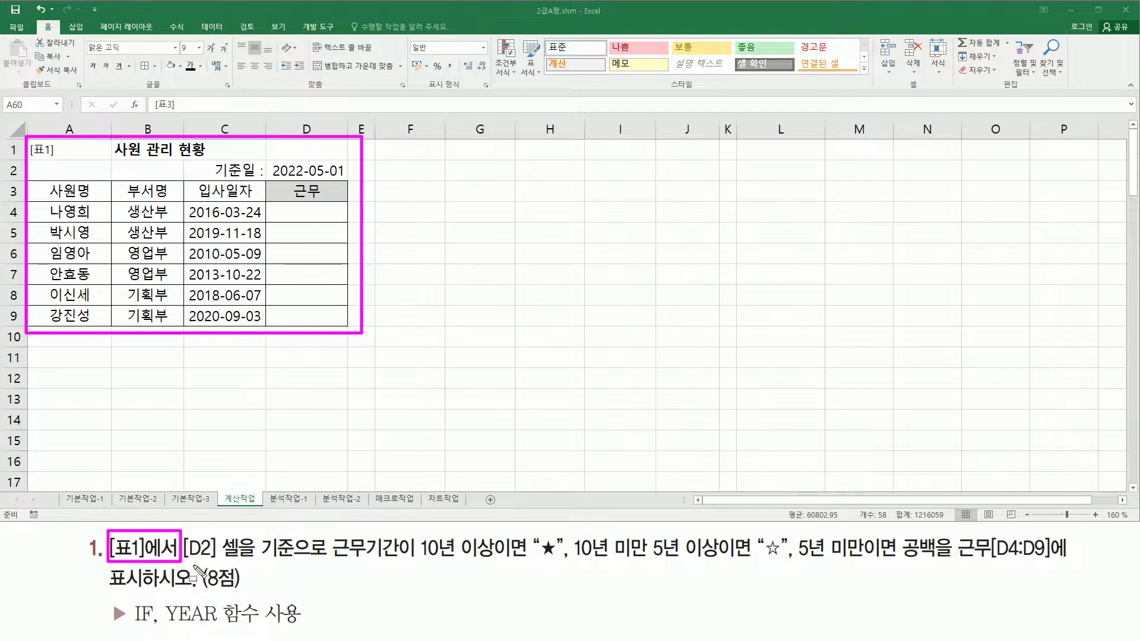
drag(185, 559, 255, 560)
drag(267, 160, 351, 186)
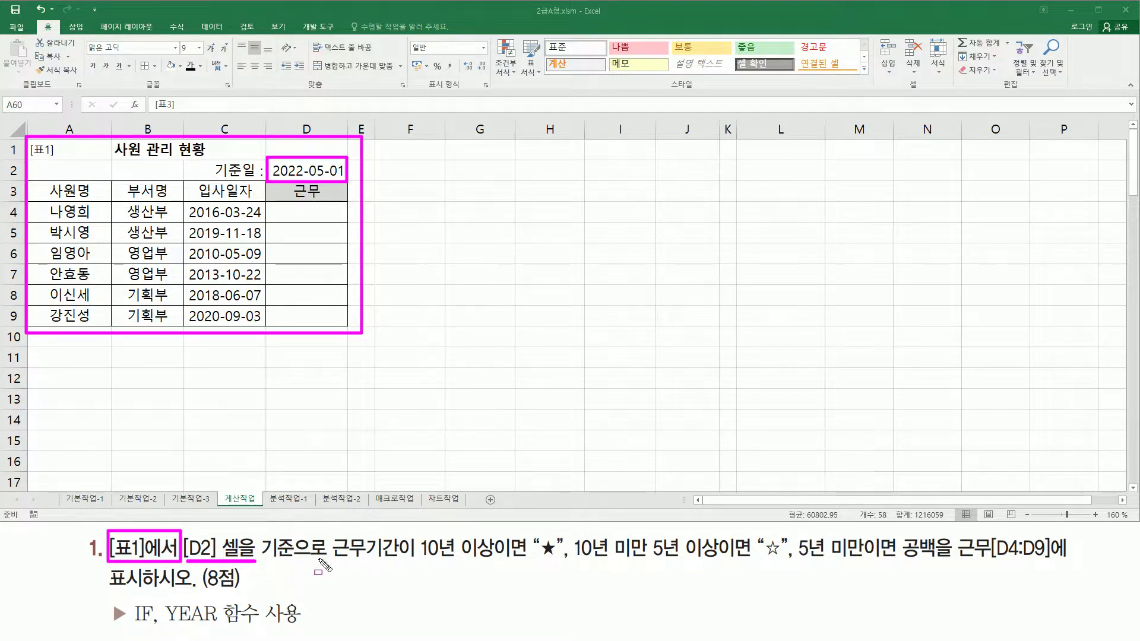
mouse_move(329, 533)
mouse_down()
mouse_move(364, 565)
mouse_move(936, 567)
mouse_up()
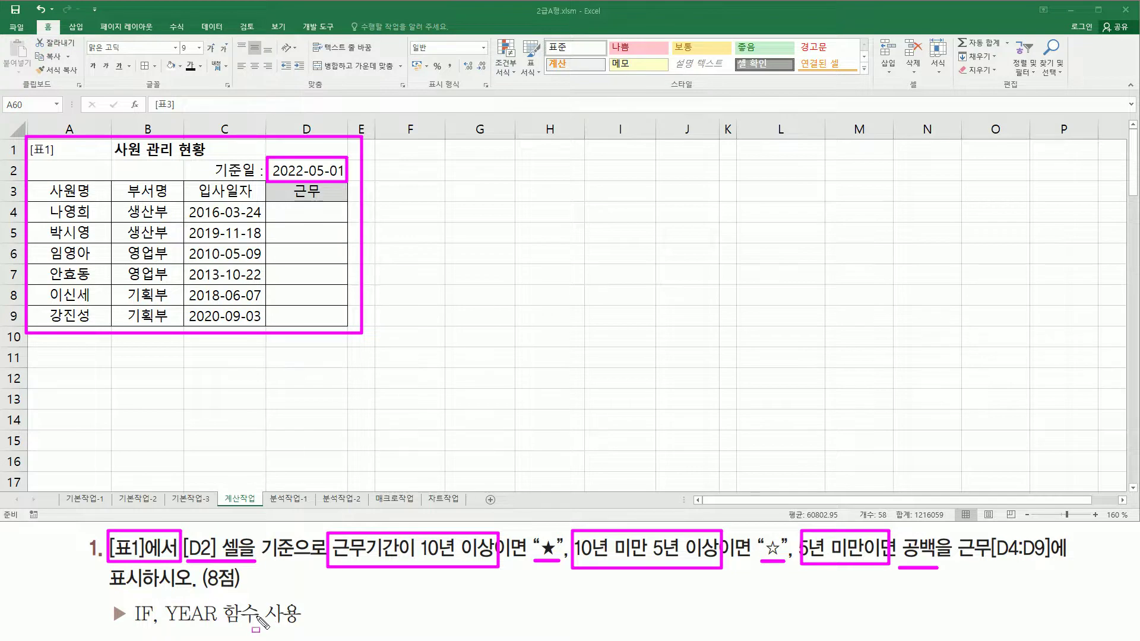
key(Escape)
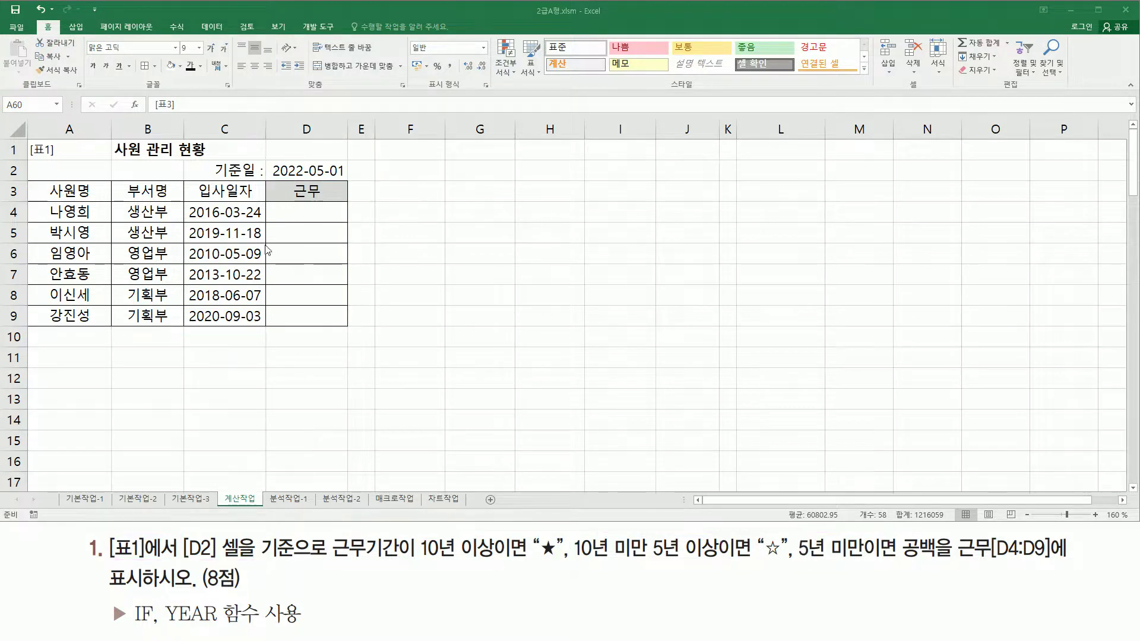
mouse_move(185, 202)
mouse_down()
mouse_move(249, 232)
mouse_move(265, 224)
mouse_up()
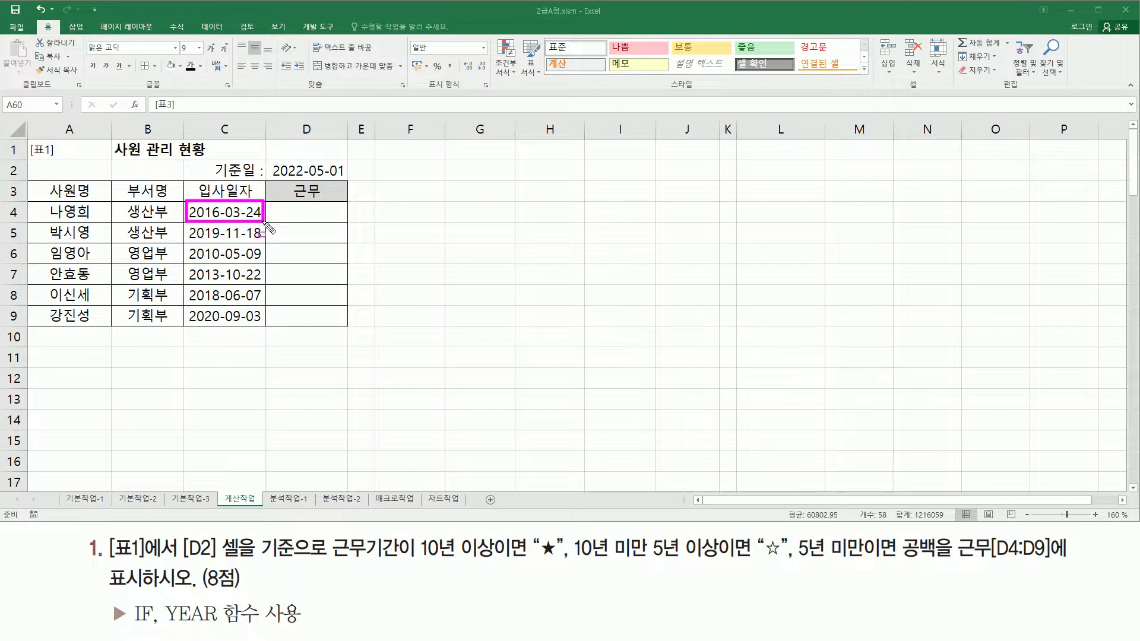
drag(270, 159, 350, 180)
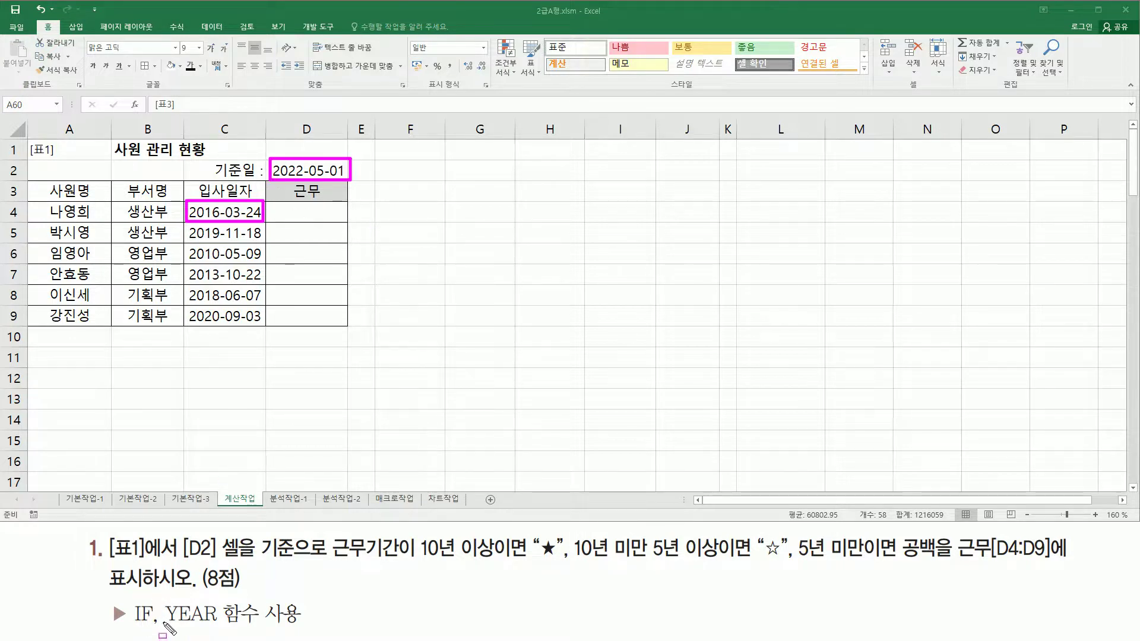
drag(163, 623, 247, 625)
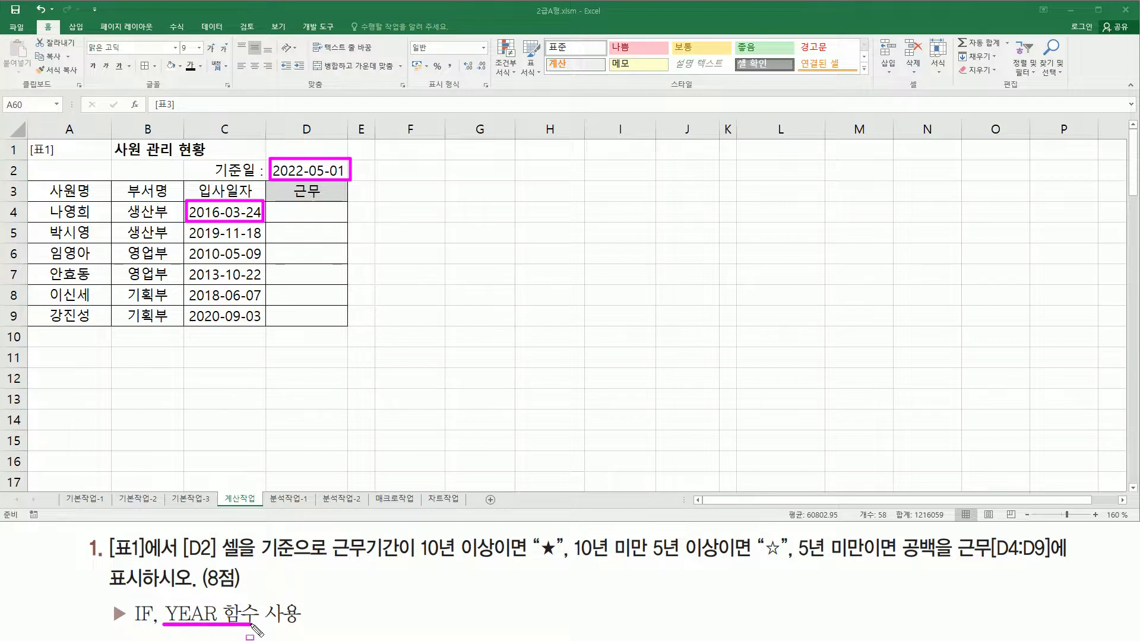
key(Escape)
Step: Enter the formula =YEAR(D2) in cell D4 to extract the year of the reference date
click(312, 215)
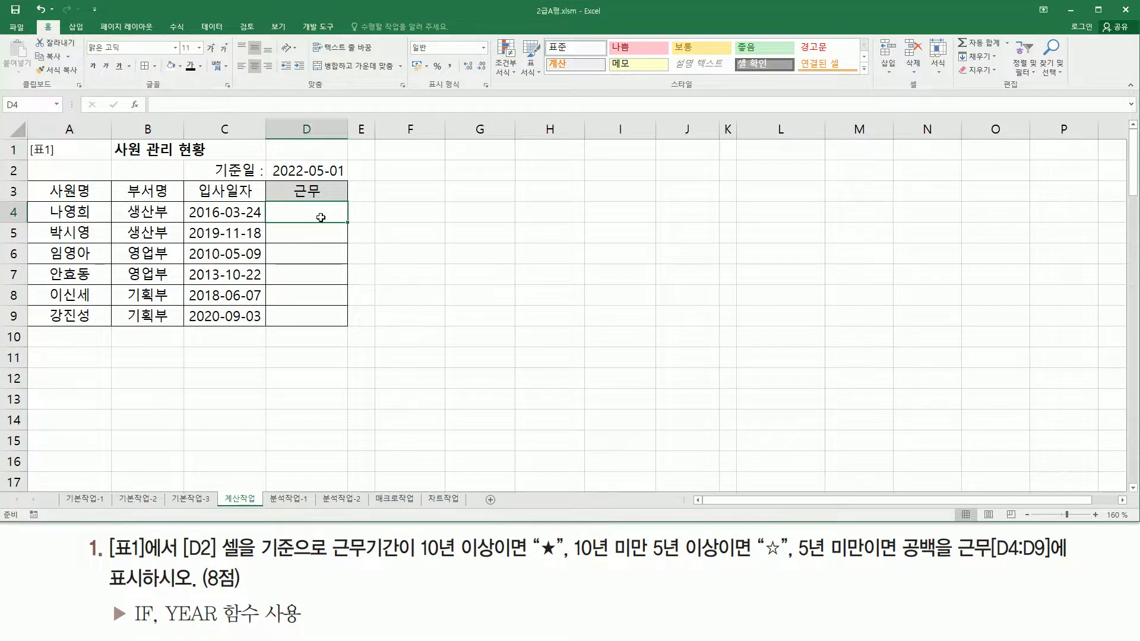
double_click(321, 217)
text(=)
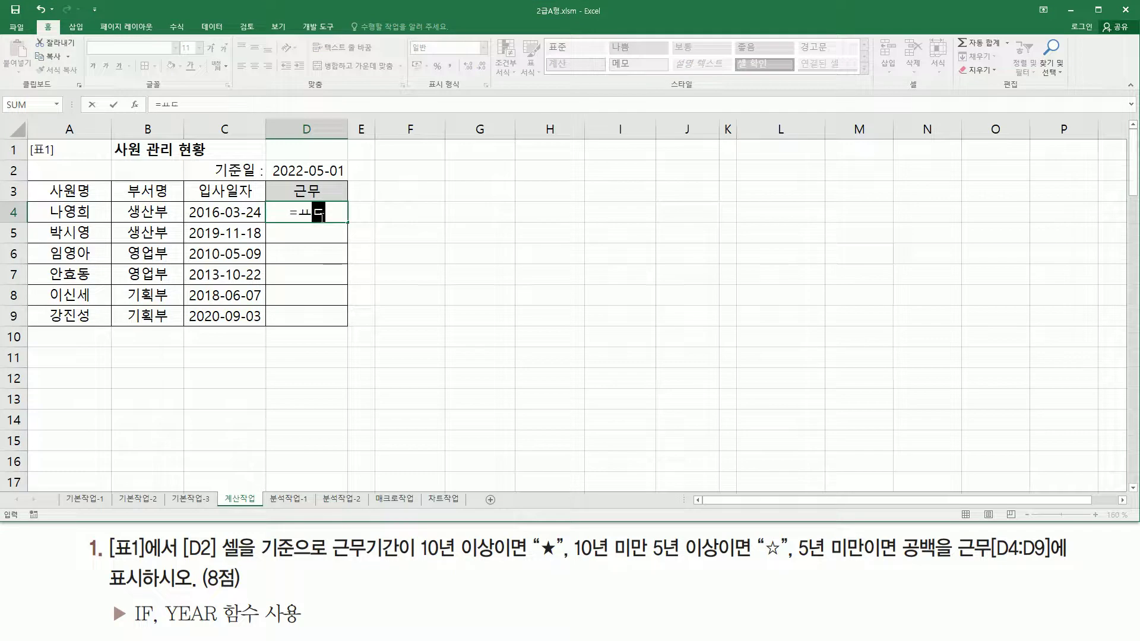
text(ye)
key(Tab)
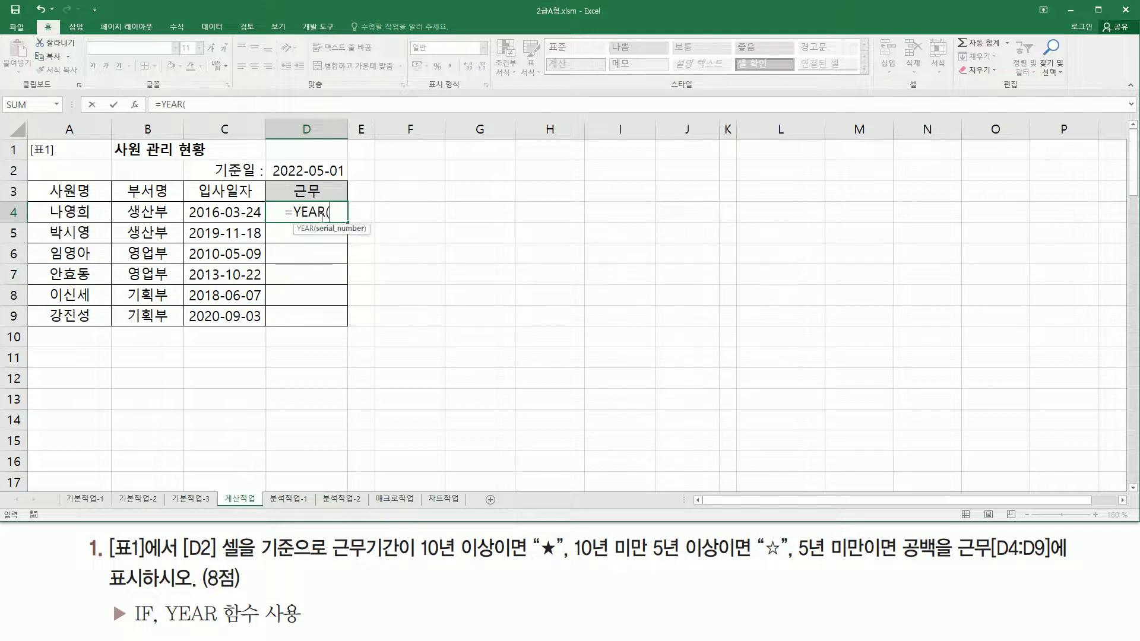
key(Up)
key(Up)
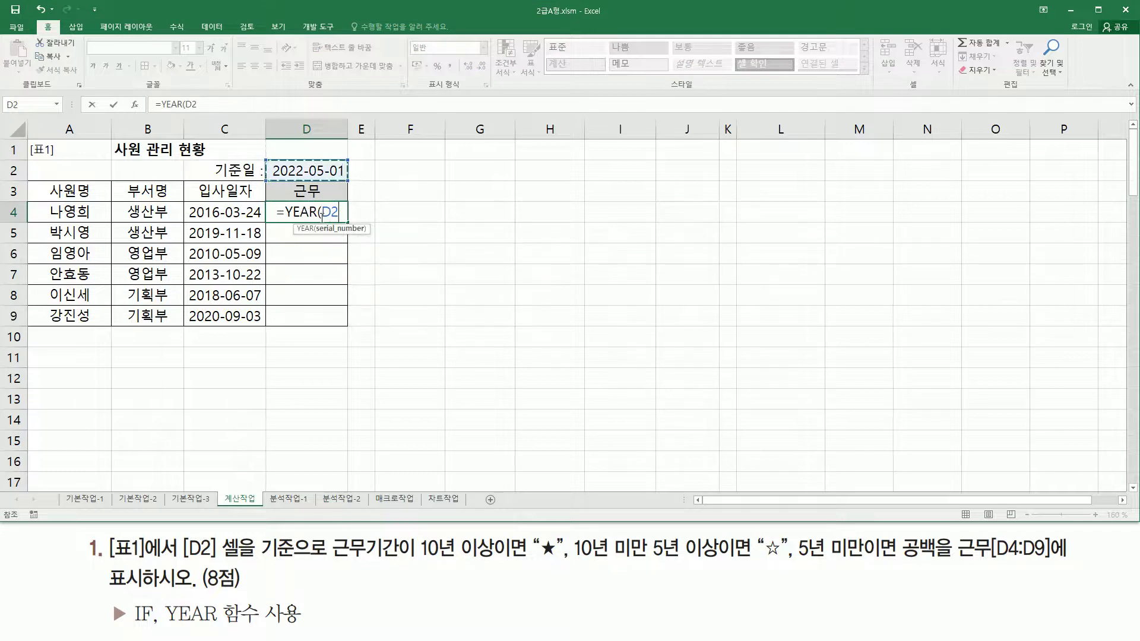
text())
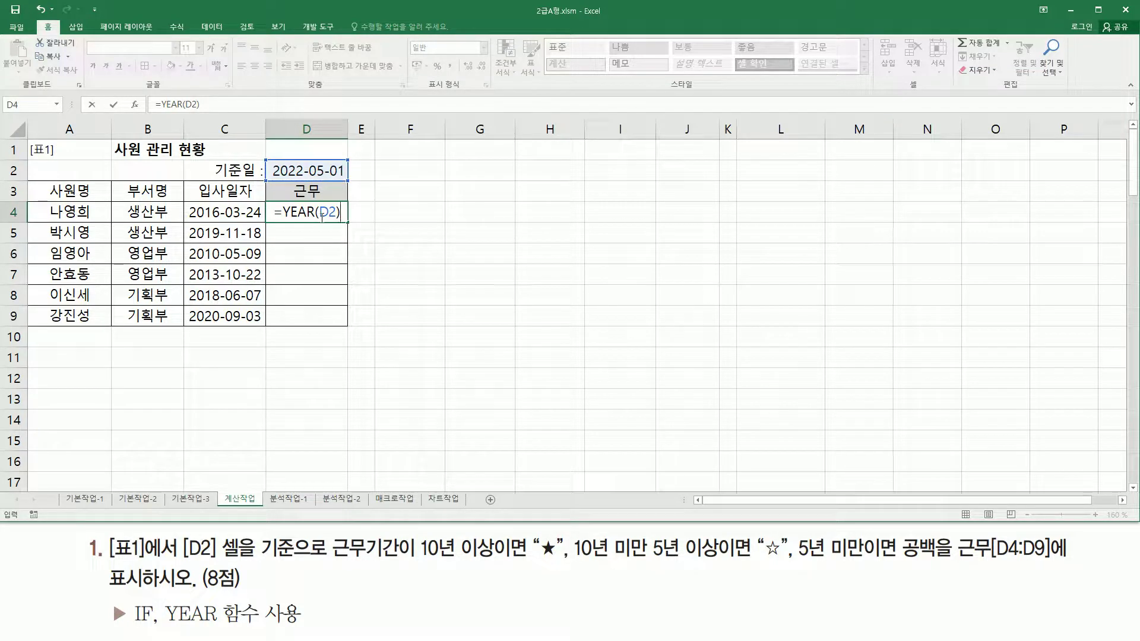
key(ctrl+Return)
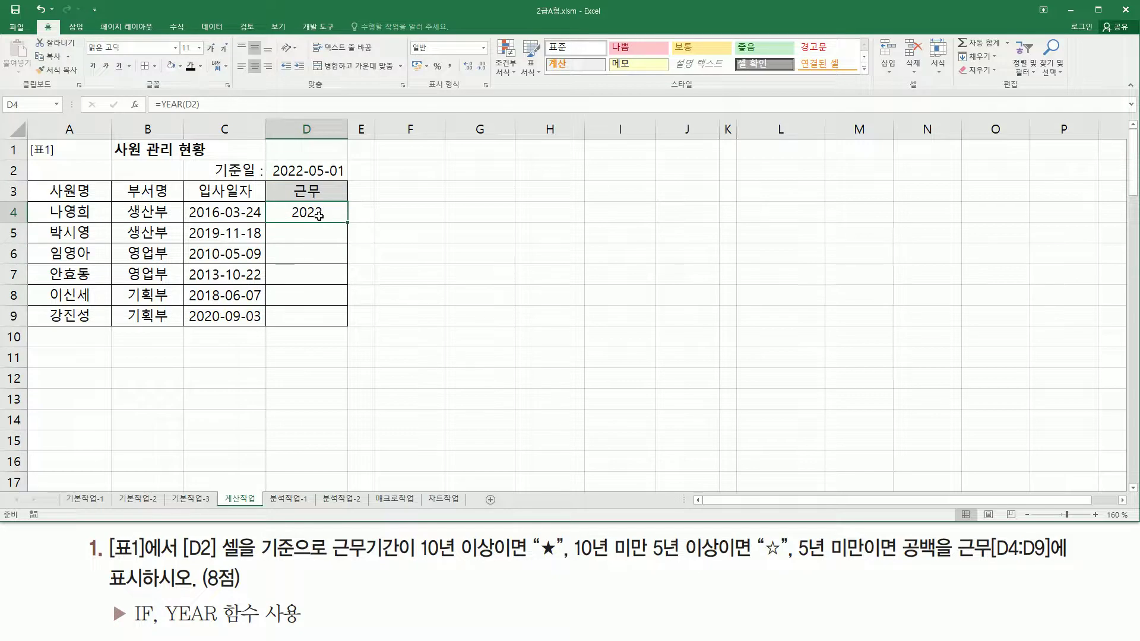
Step: Extend the formula in D4 to =YEAR(D2) - YEAR(C4) to calculate the first employee's years of service
key(F2)
text(-)
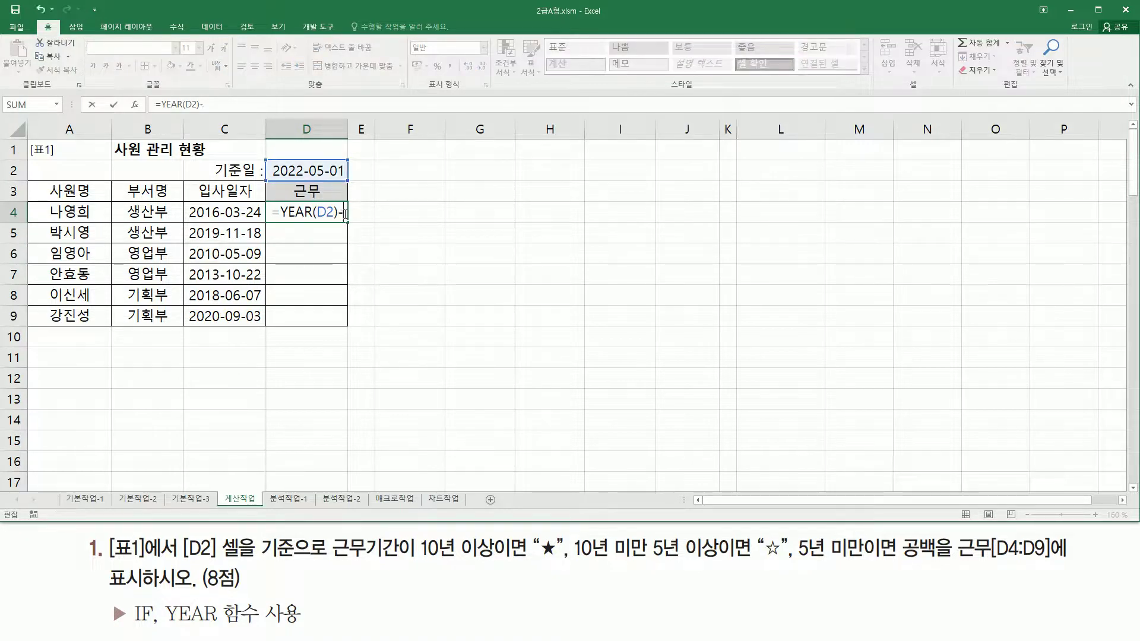
key(BackSpace)
text(-)
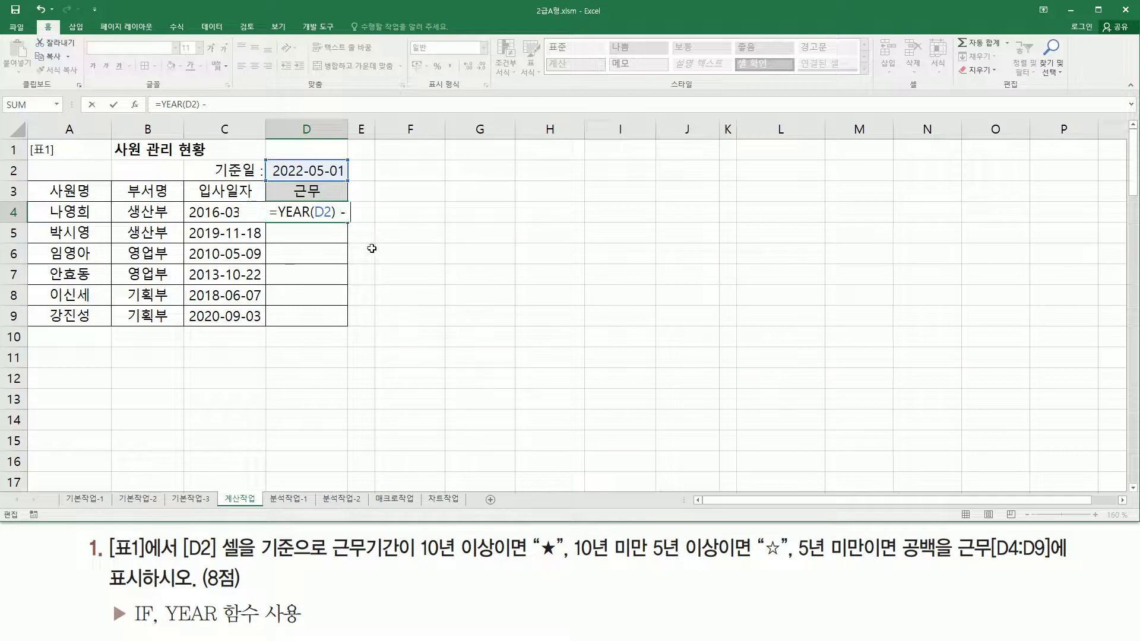
text( YEAR()
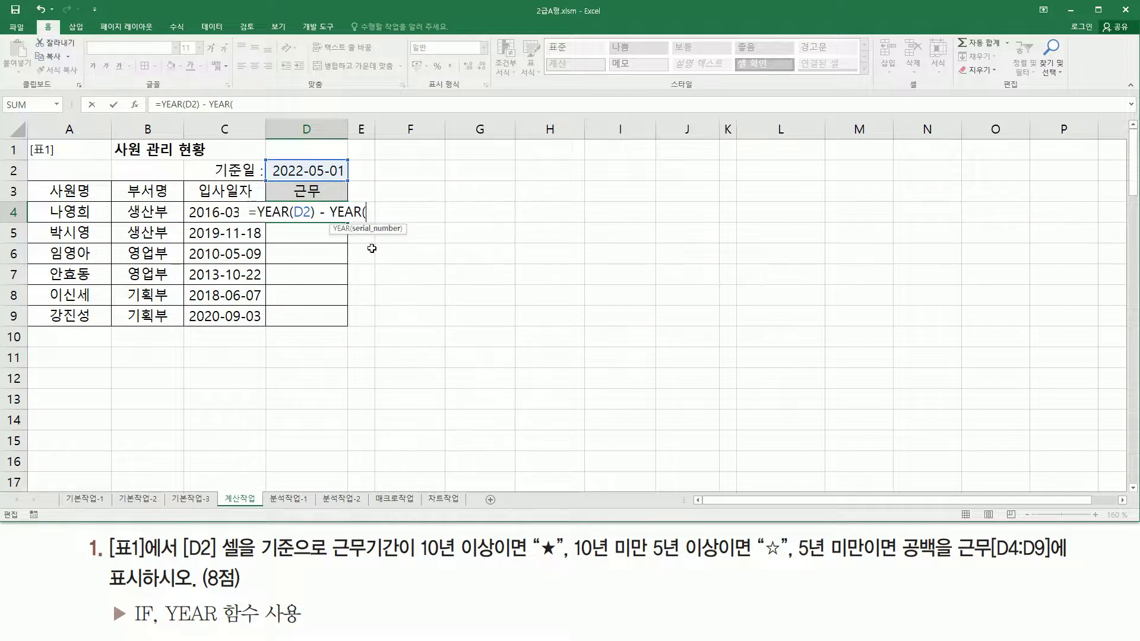
click(202, 212)
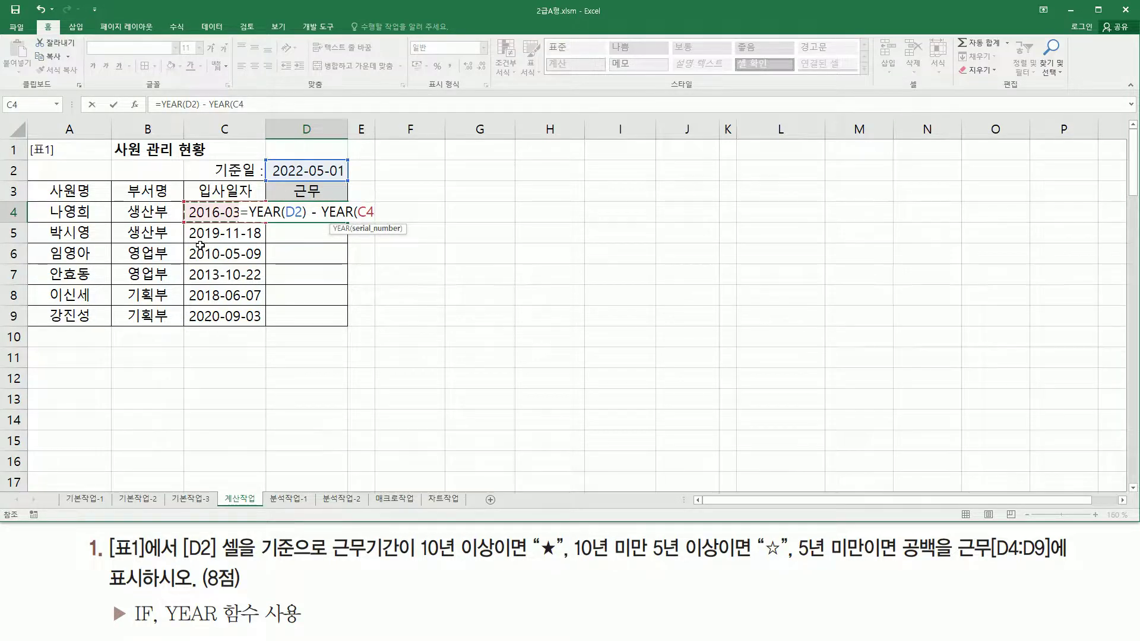
text())
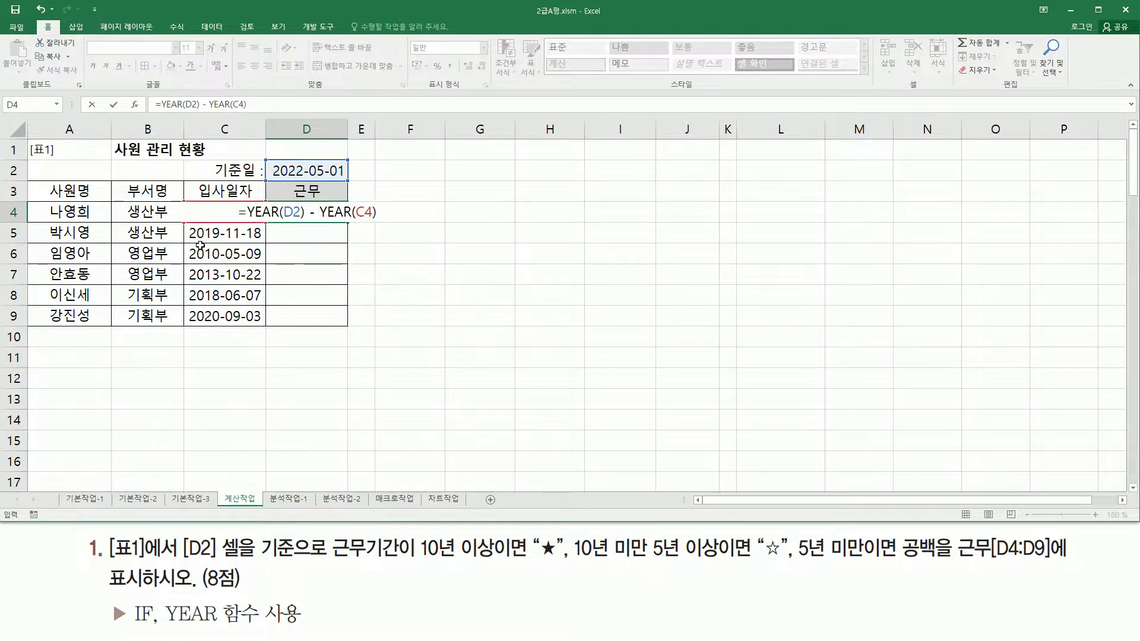
key(Return)
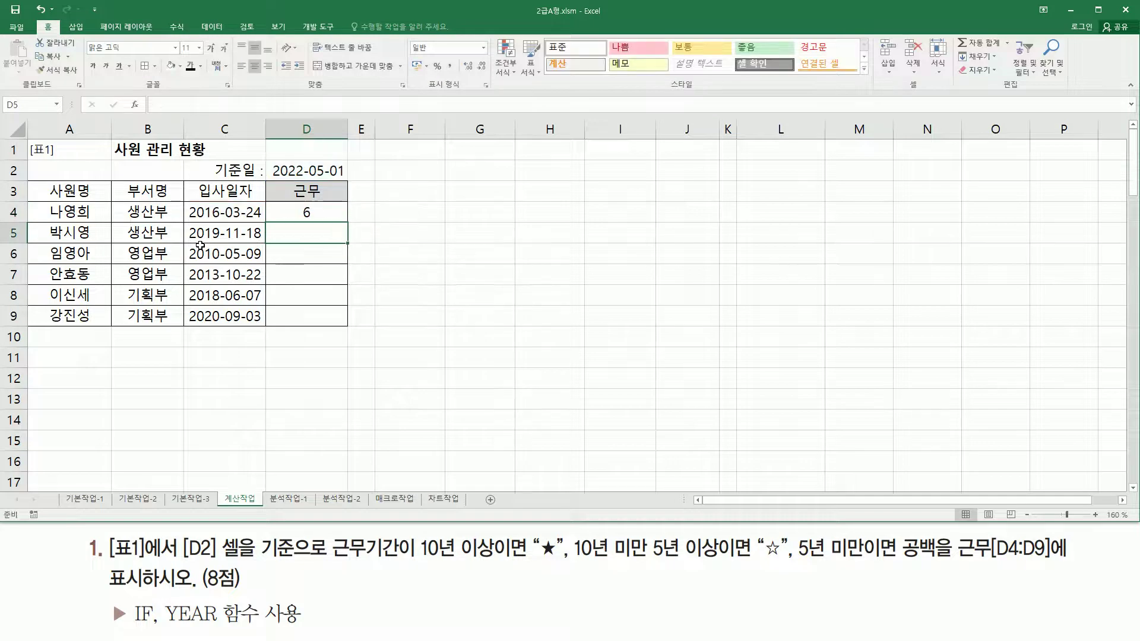
Step: Fill the year-difference formula from D4 down through D9 and inspect the cell references in D4
click(322, 217)
drag(349, 222, 352, 335)
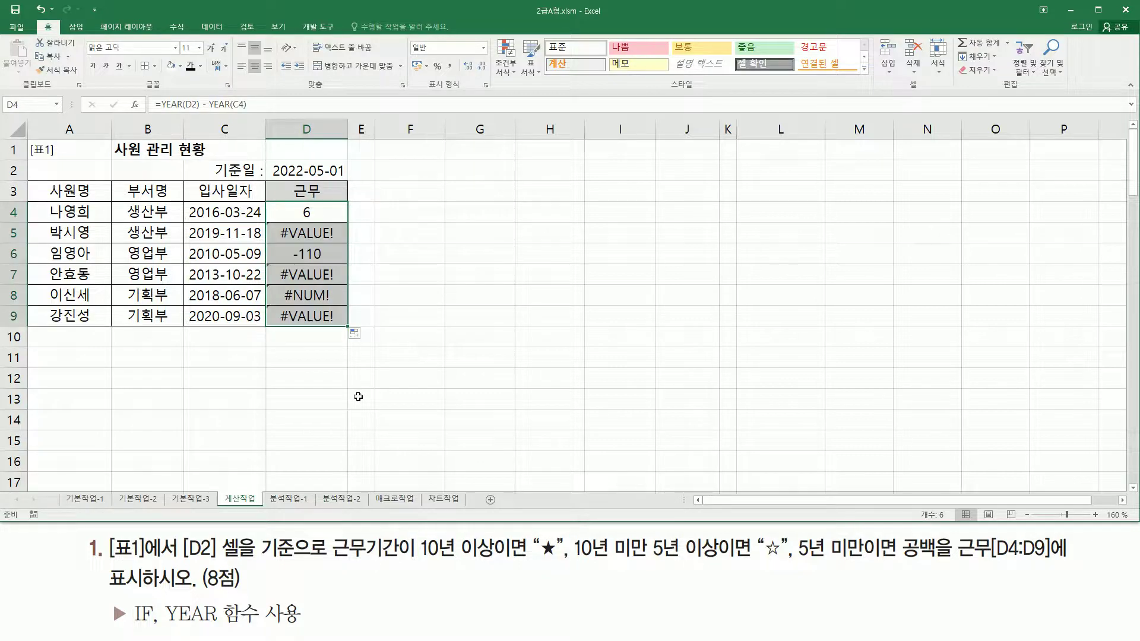
click(303, 207)
double_click(306, 207)
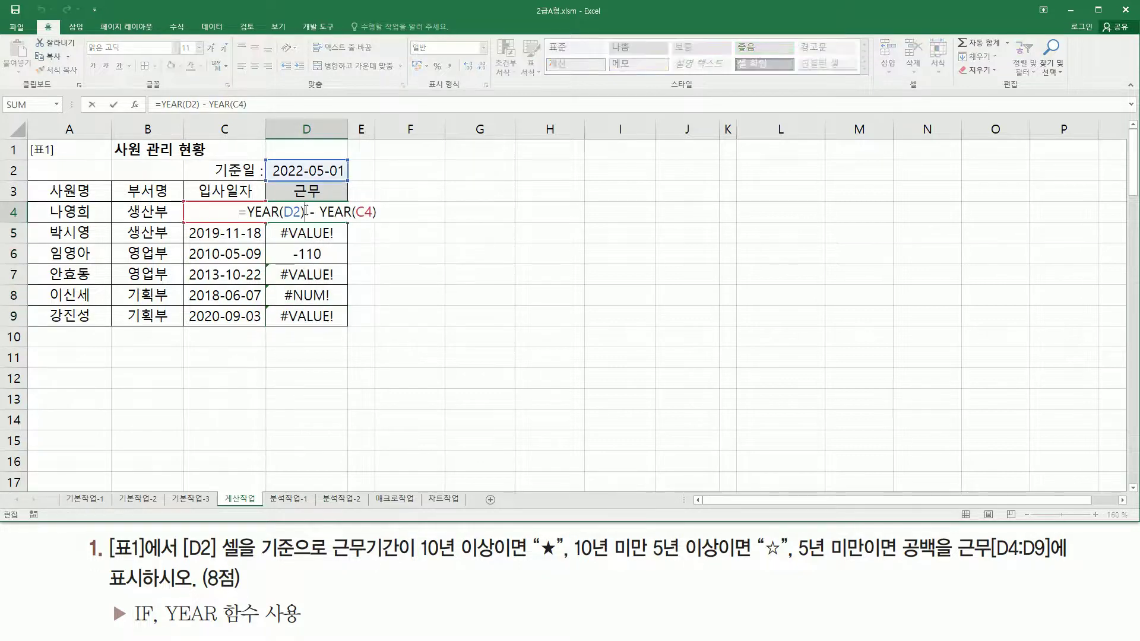
click(291, 211)
click(364, 212)
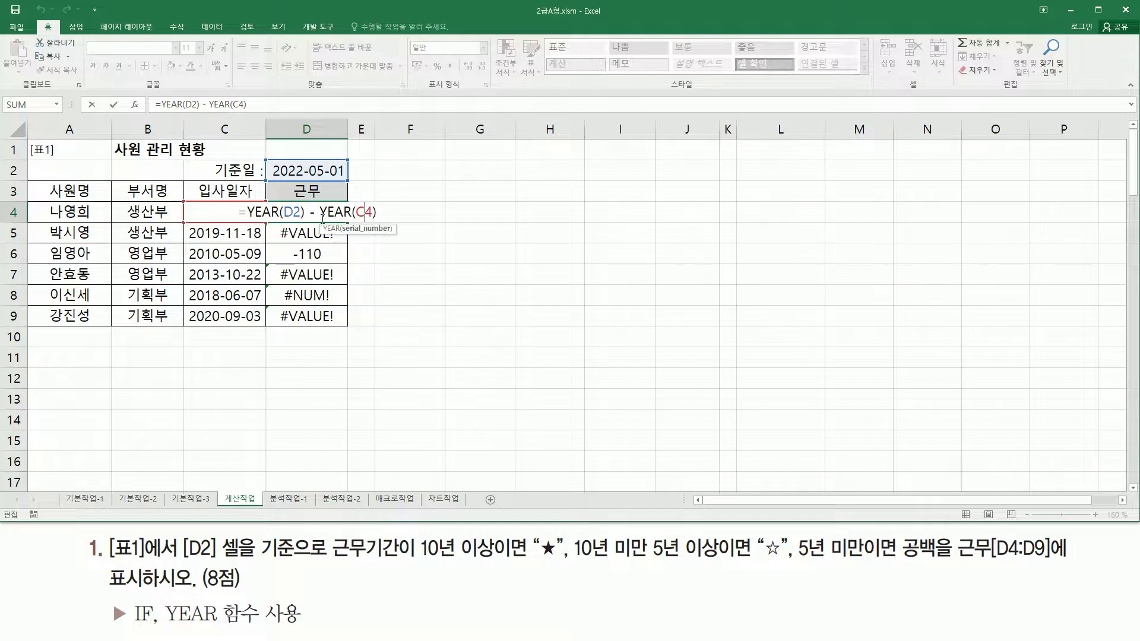
key(Escape)
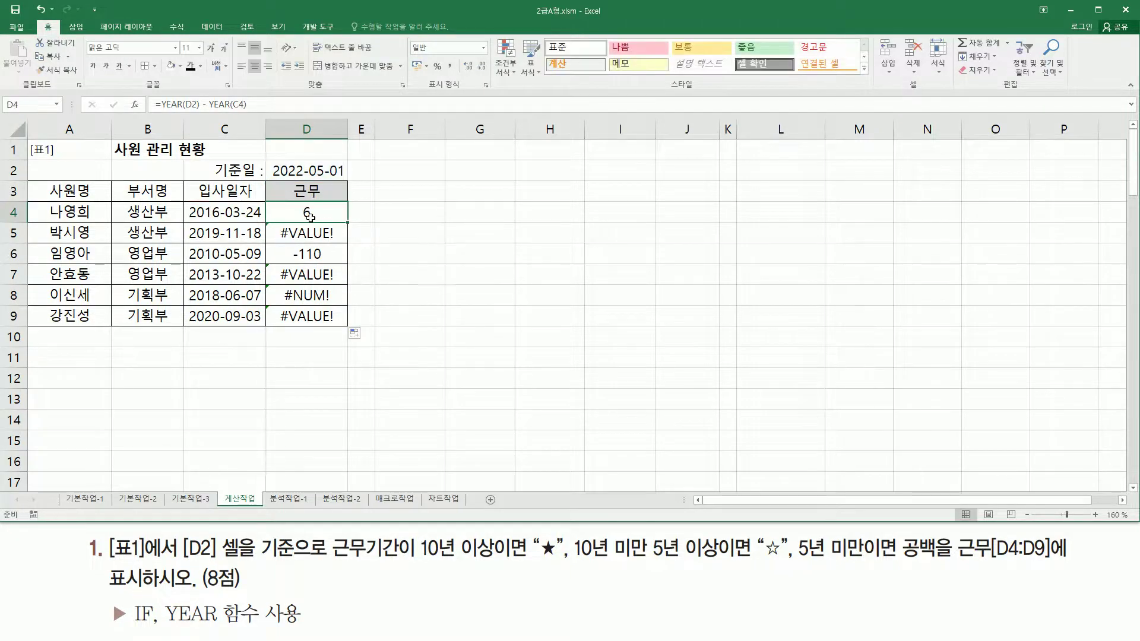
Step: Make the reference-date cell absolute in the D4 formula, giving =YEAR($D$2) - YEAR(C4)
double_click(320, 213)
double_click(291, 211)
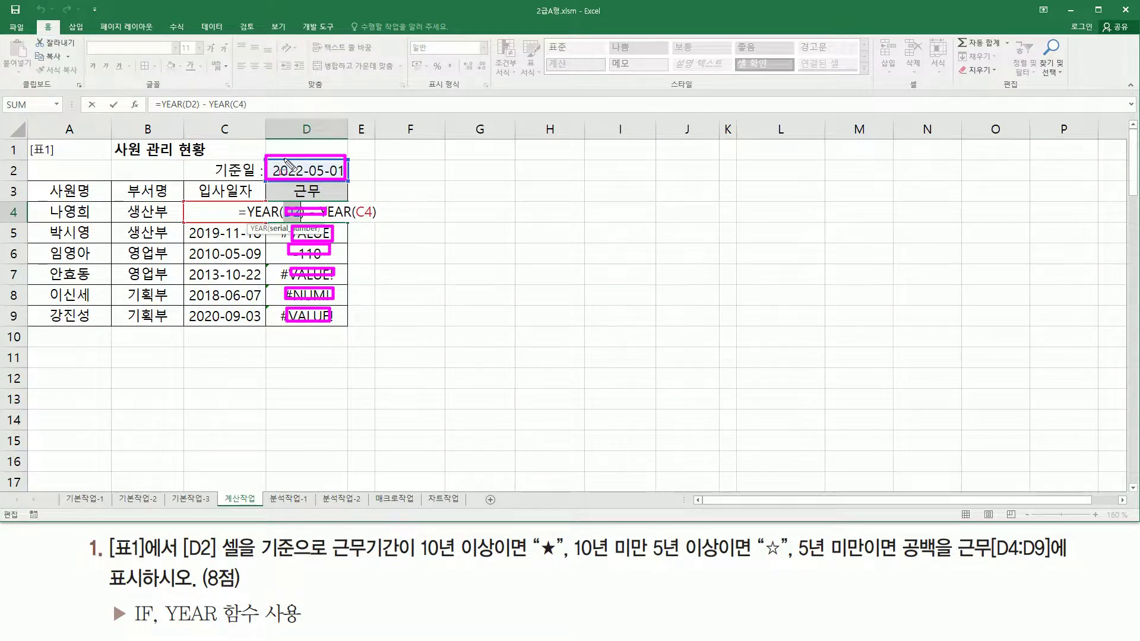
click(297, 213)
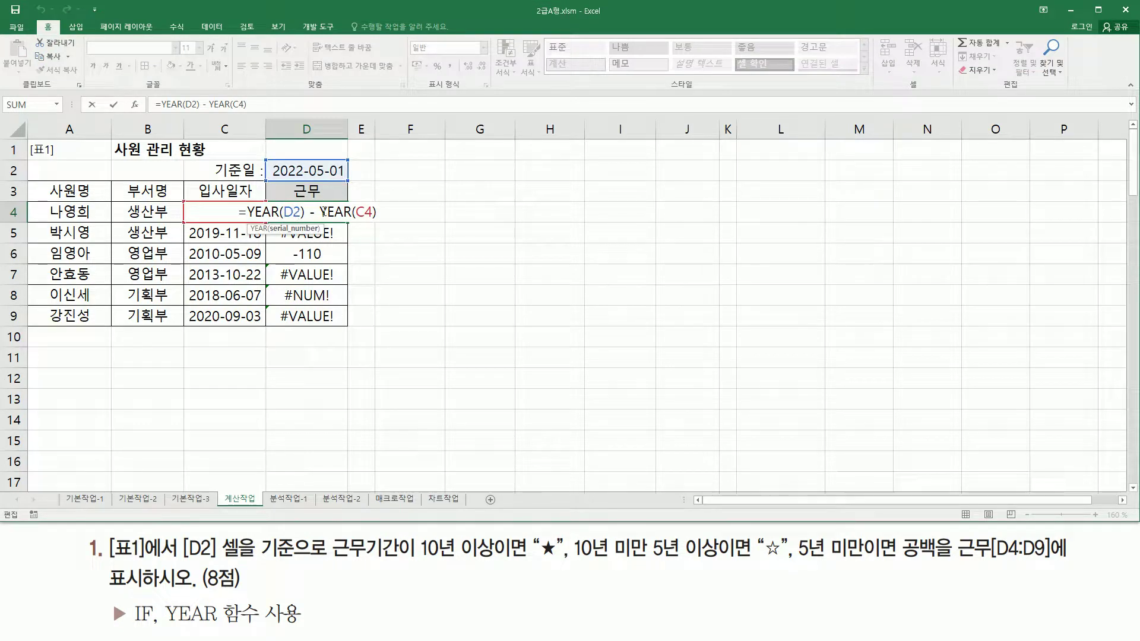
key(F4)
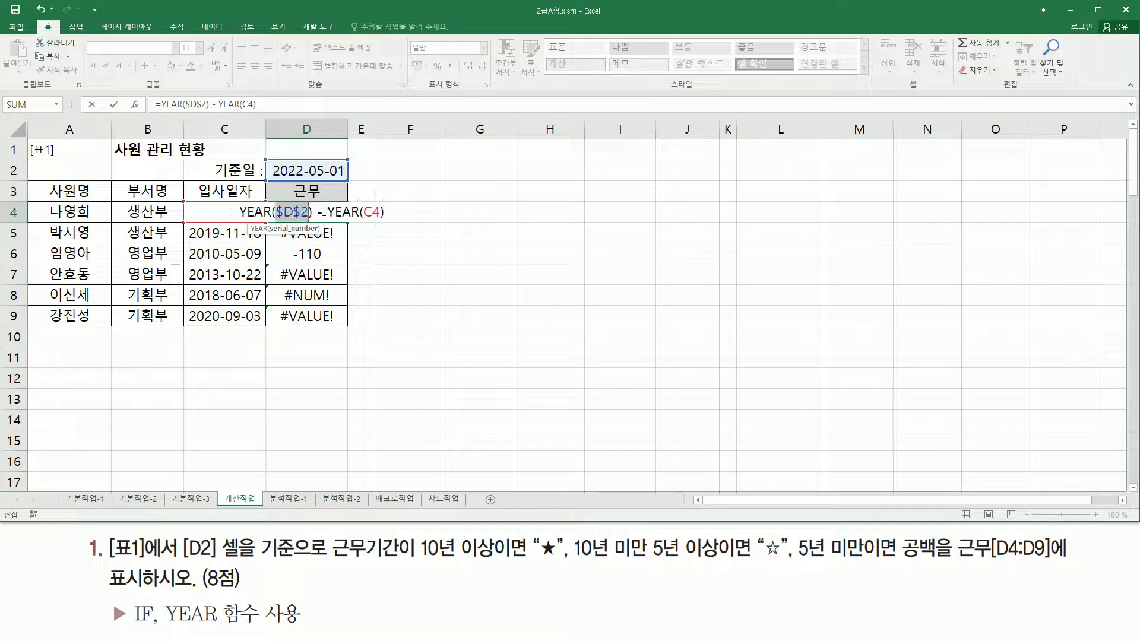
click(374, 209)
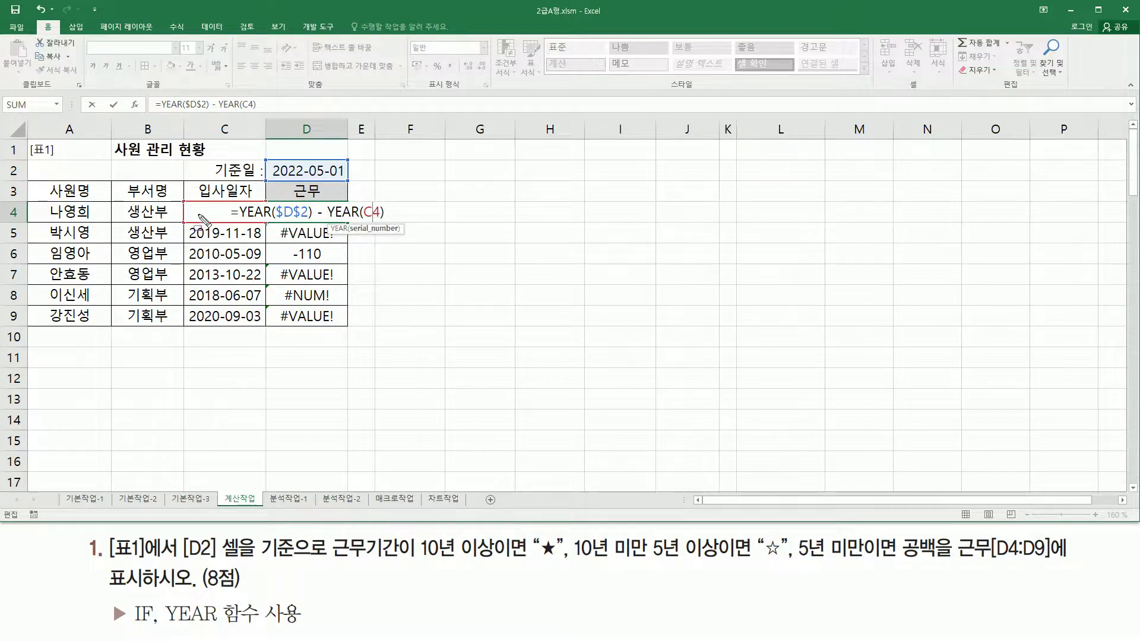
drag(196, 219, 318, 237)
mouse_move(190, 238)
mouse_down()
mouse_move(260, 238)
mouse_move(324, 262)
mouse_up()
mouse_move(190, 260)
mouse_down()
mouse_move(249, 260)
mouse_move(329, 283)
mouse_up()
drag(190, 285, 256, 286)
drag(190, 302, 258, 303)
drag(181, 324, 254, 324)
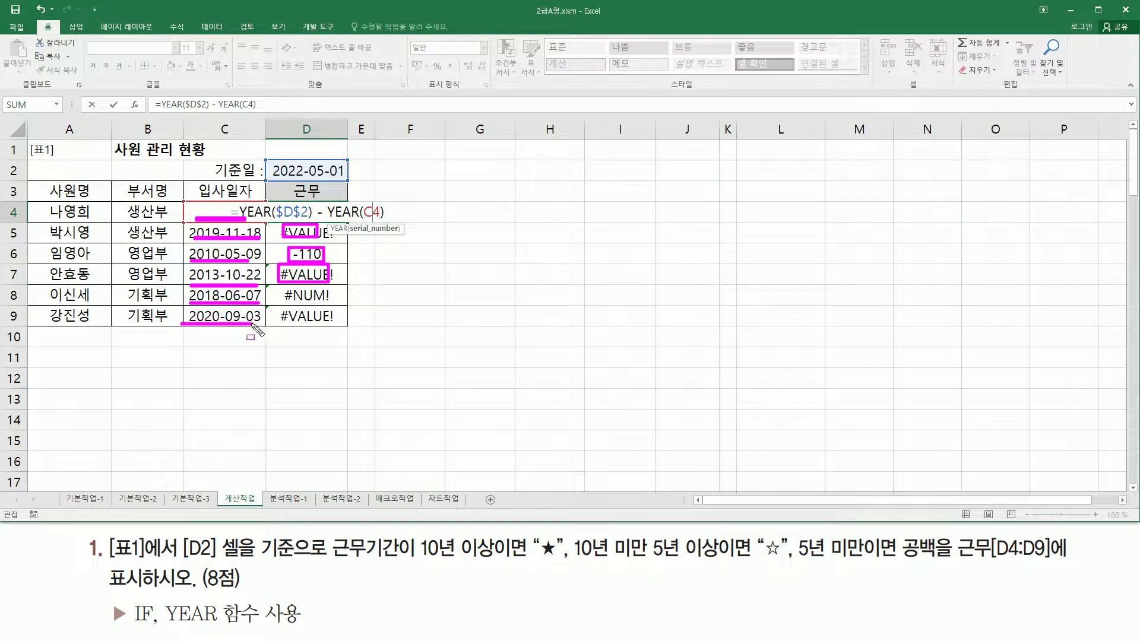
drag(359, 200, 389, 226)
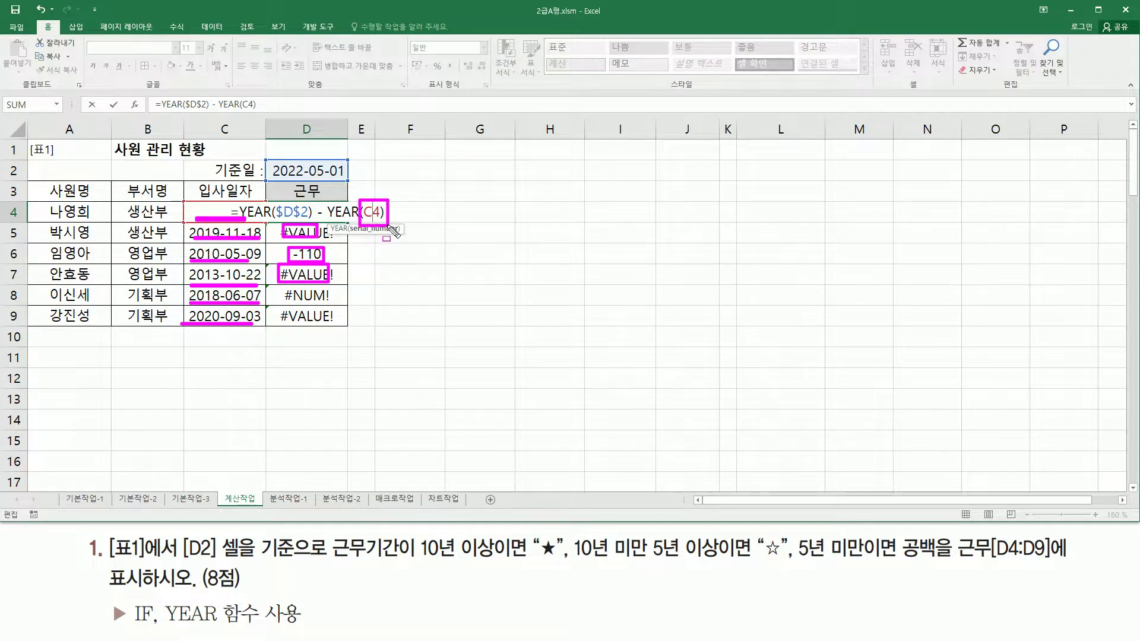
key(Escape)
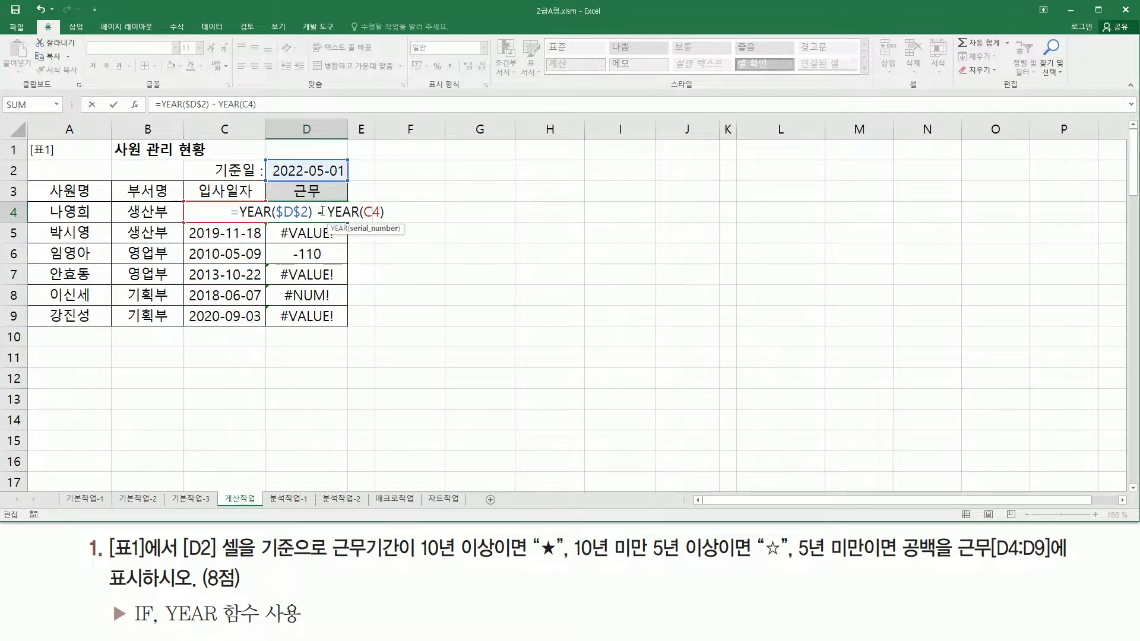
Step: Commit the formula with the absolute reference in D4 and fill it down through D9
key(Return)
click(336, 217)
drag(348, 226, 348, 316)
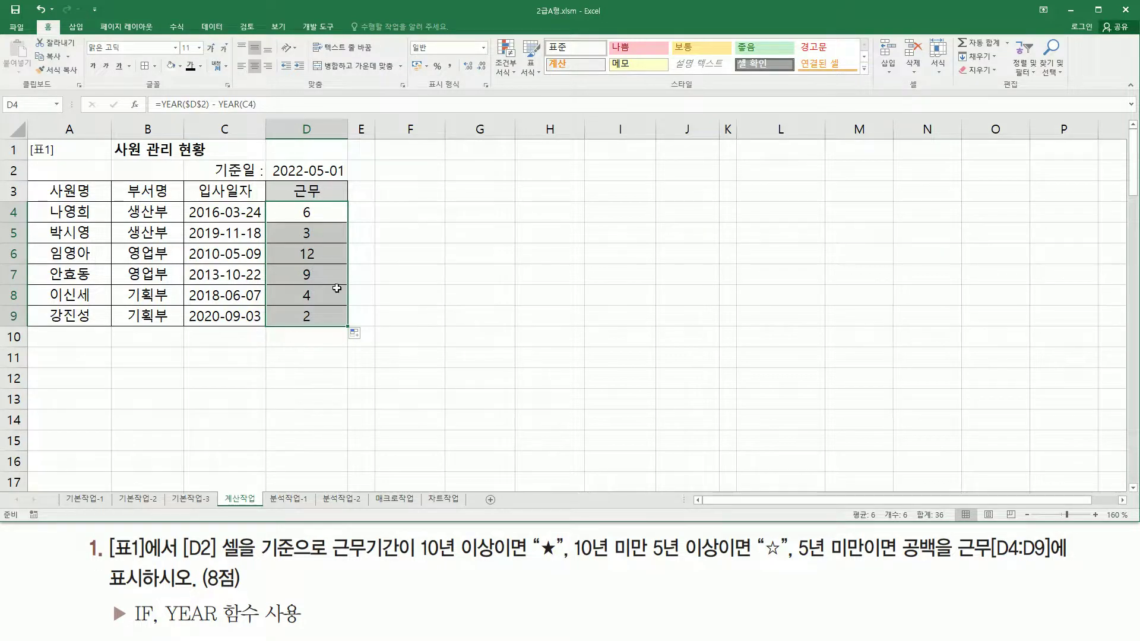
drag(416, 561, 721, 560)
drag(794, 558, 856, 559)
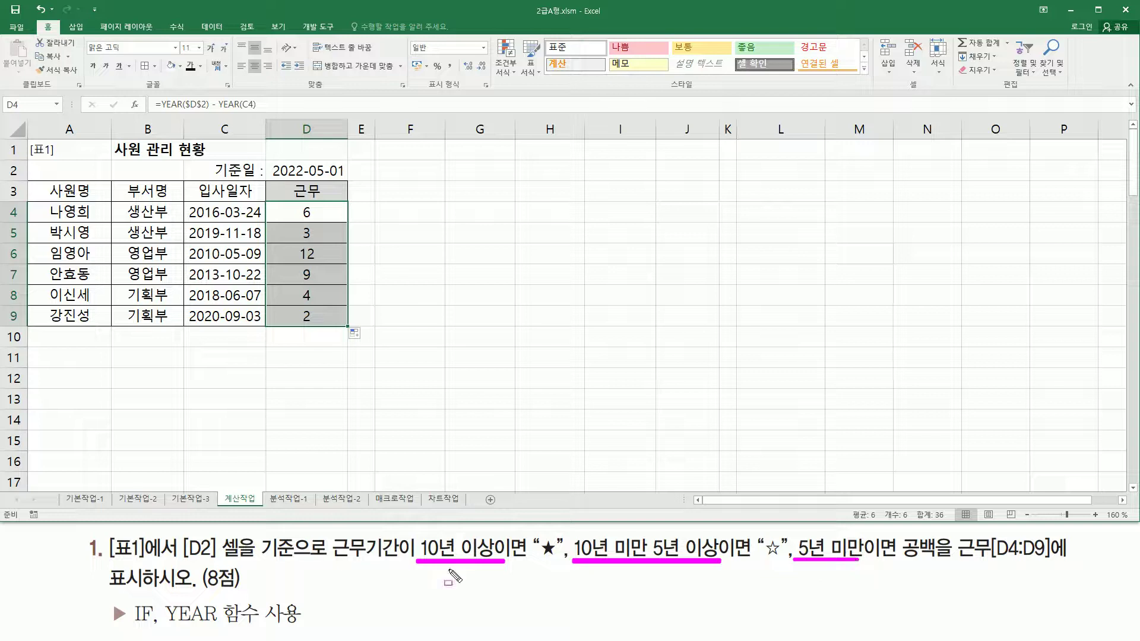
mouse_move(322, 203)
mouse_down()
mouse_move(295, 207)
mouse_move(325, 329)
mouse_up()
drag(530, 530, 569, 582)
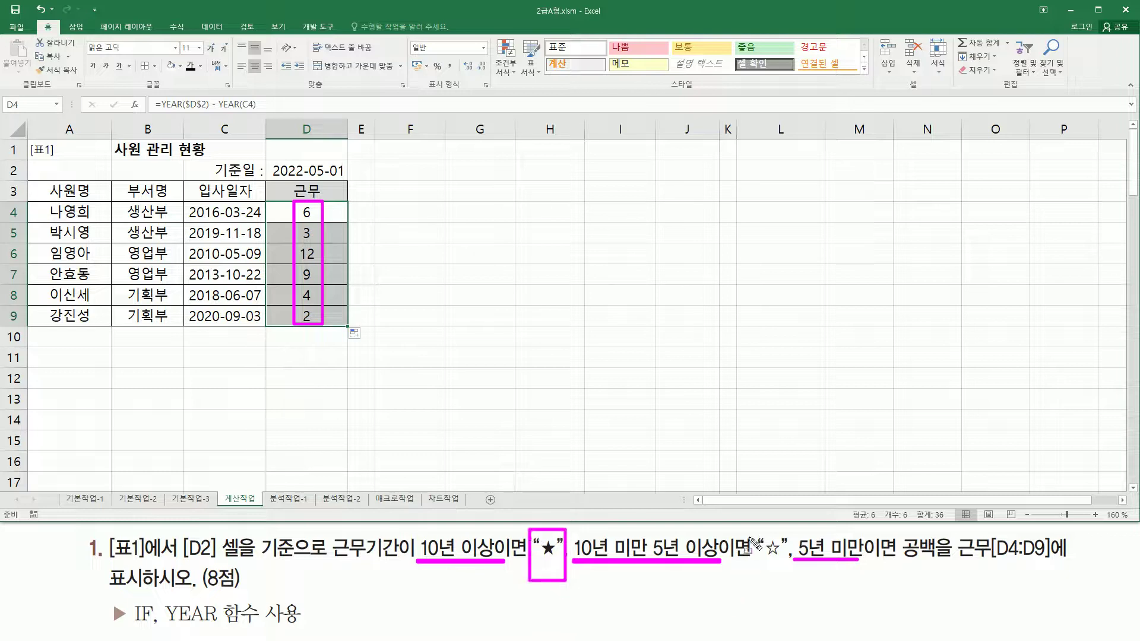
drag(758, 530, 790, 588)
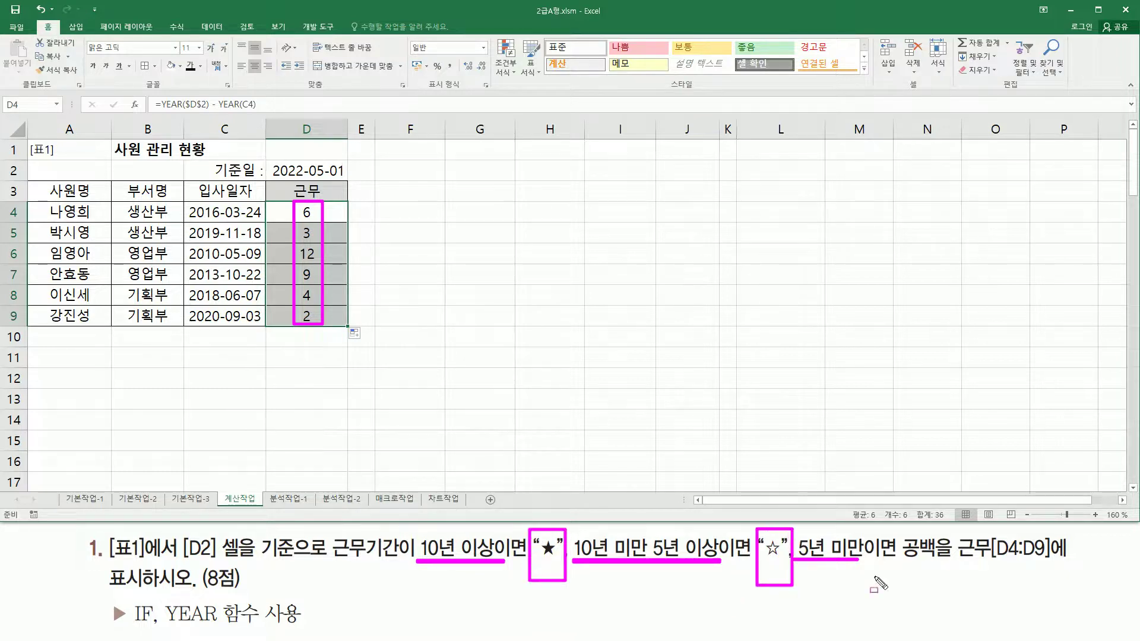
drag(904, 534, 938, 575)
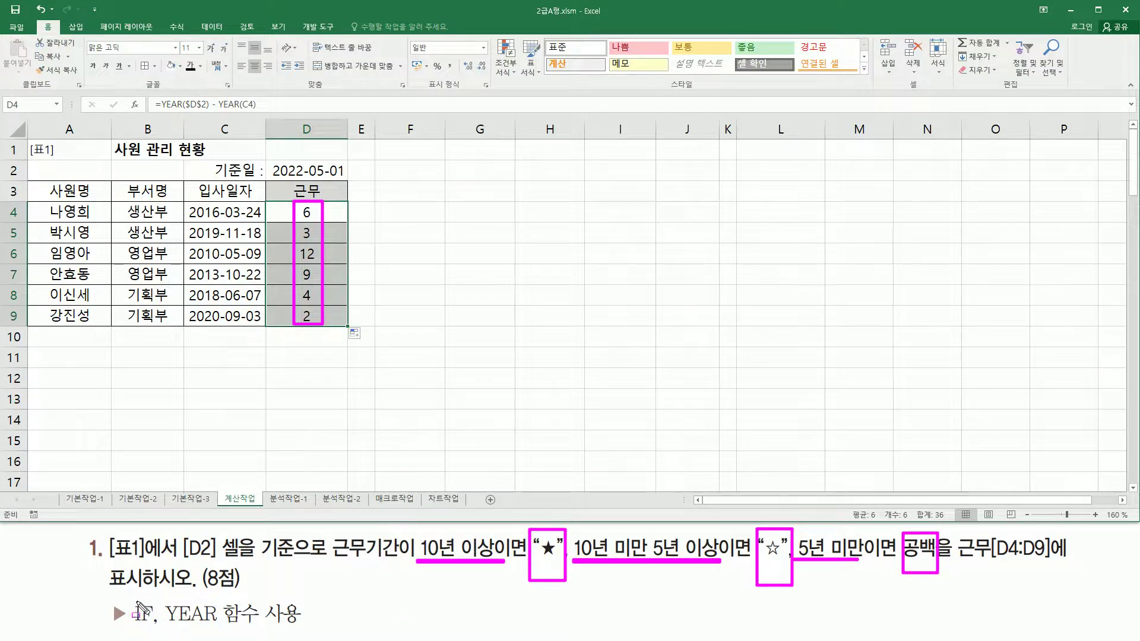
mouse_move(130, 595)
mouse_down()
mouse_move(154, 612)
mouse_move(156, 633)
mouse_up()
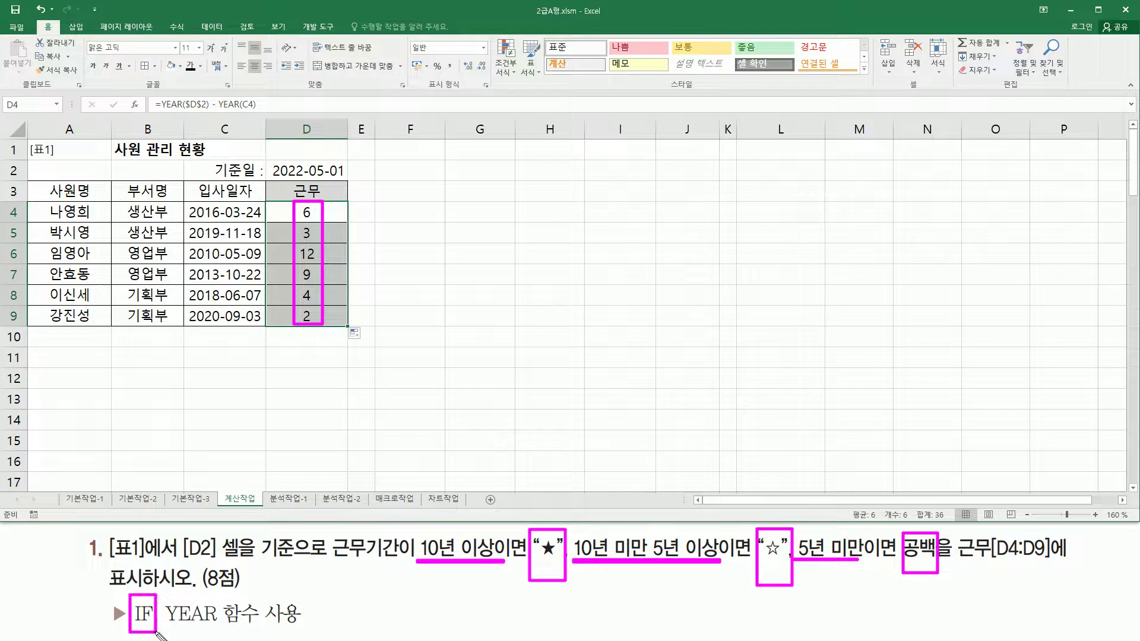
key(Escape)
Step: Reopen the formula in D4 and cut out YEAR($D$2) - YEAR(C4) for reuse, leaving only the equals sign
click(306, 213)
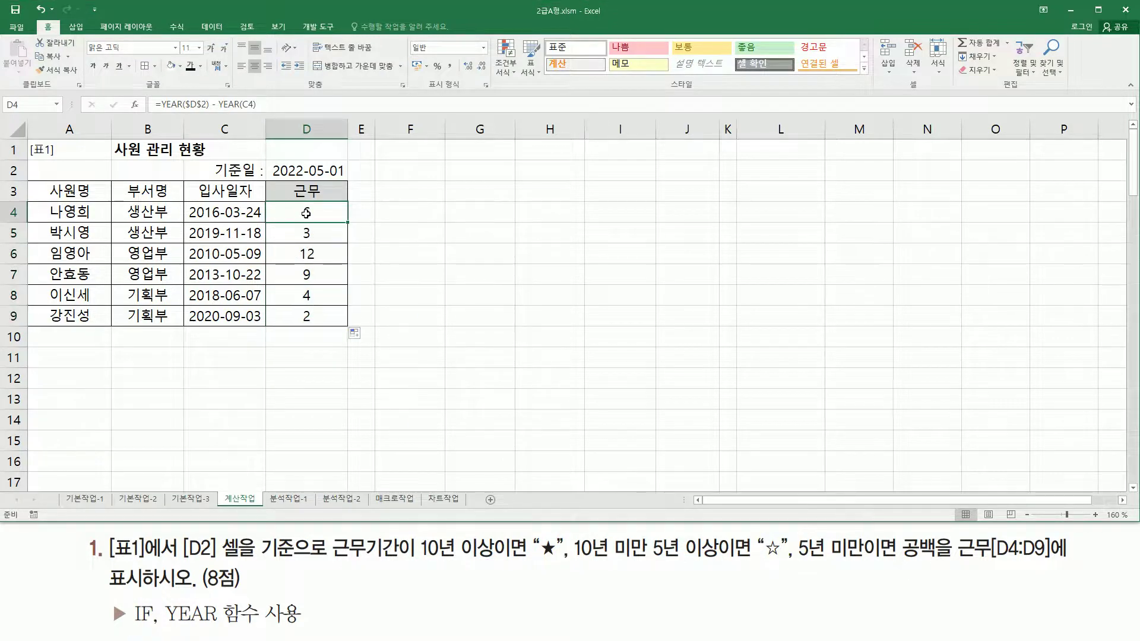
double_click(306, 213)
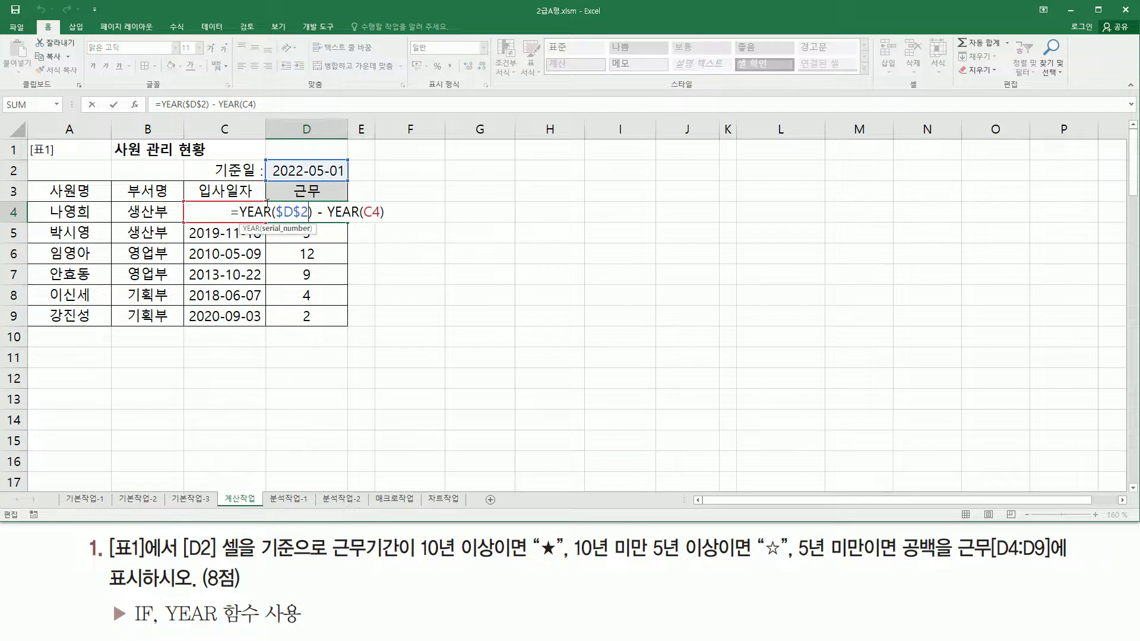
drag(239, 212, 400, 213)
key(ctrl+c)
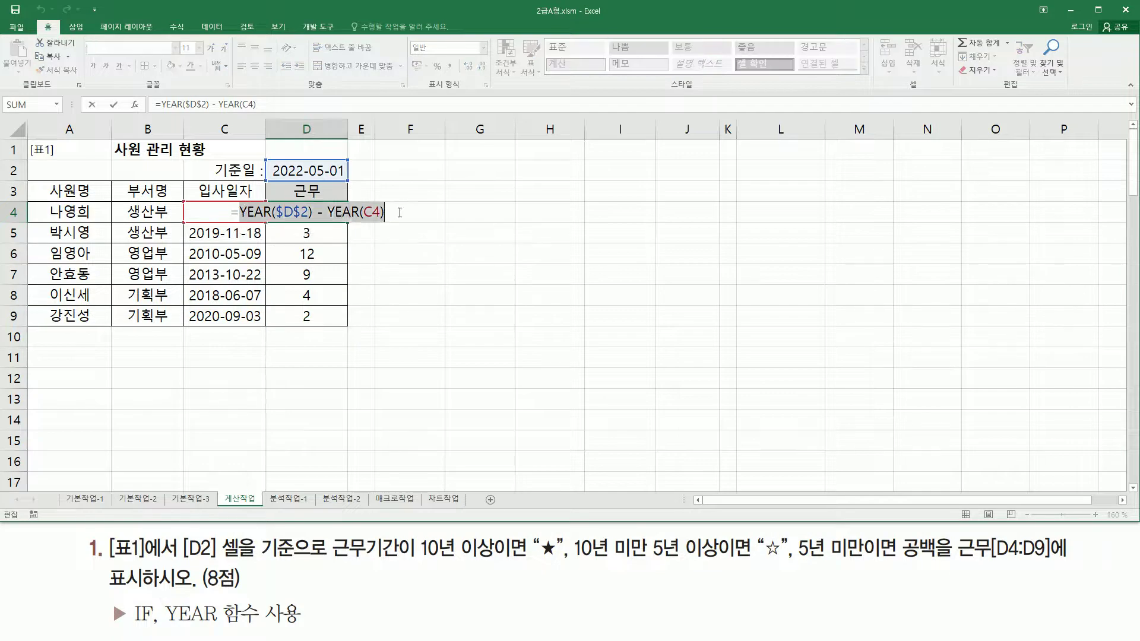
key(BackSpace)
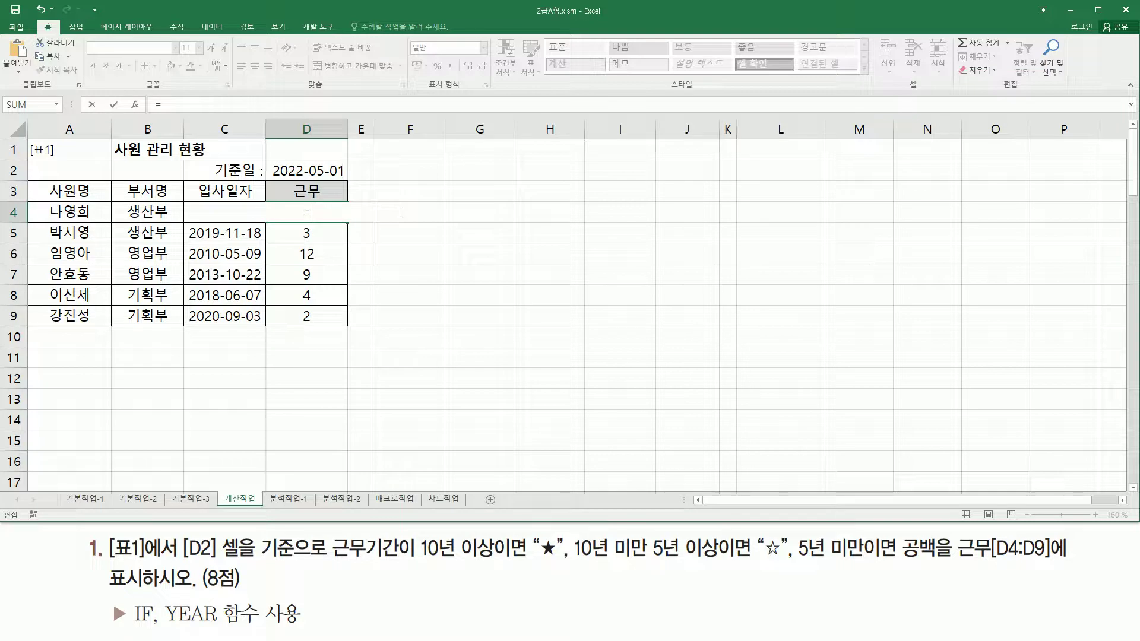
Step: Begin an IF function in D4 with the reused year difference tested as YEAR($D$2) - YEAR(C4) >=10
text(if)
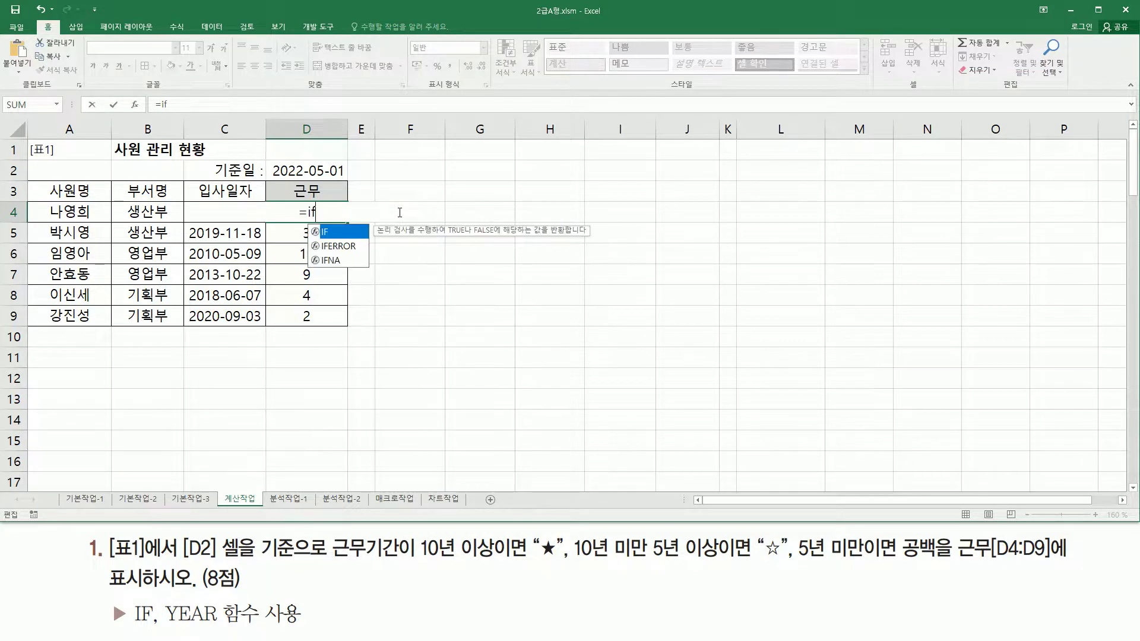
text(()
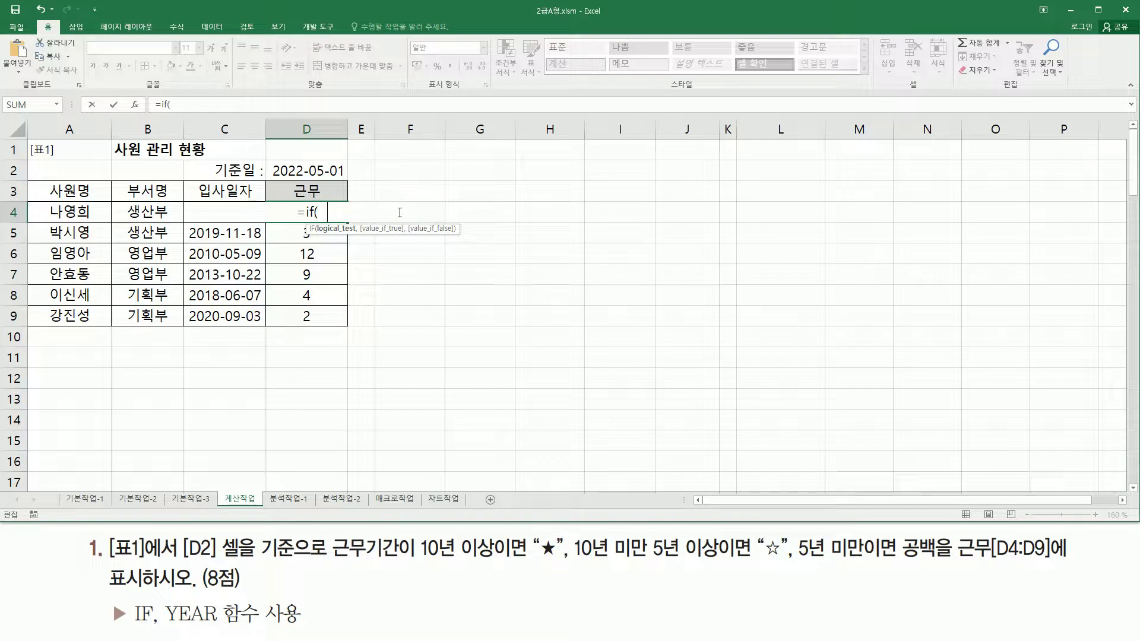
key(ctrl+v)
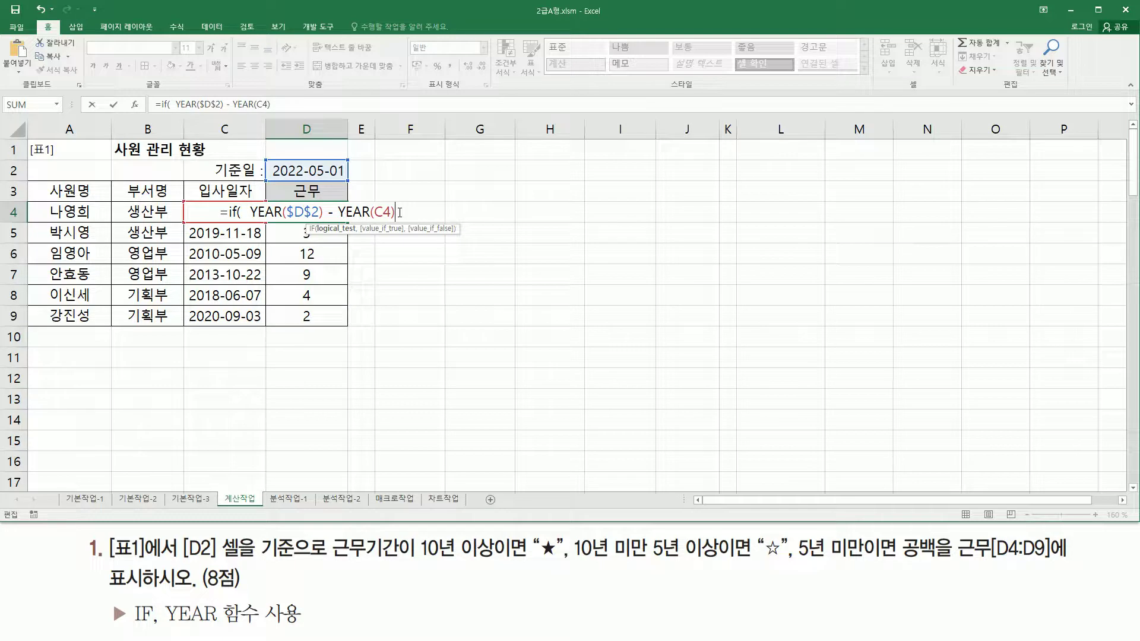
text(>=10)
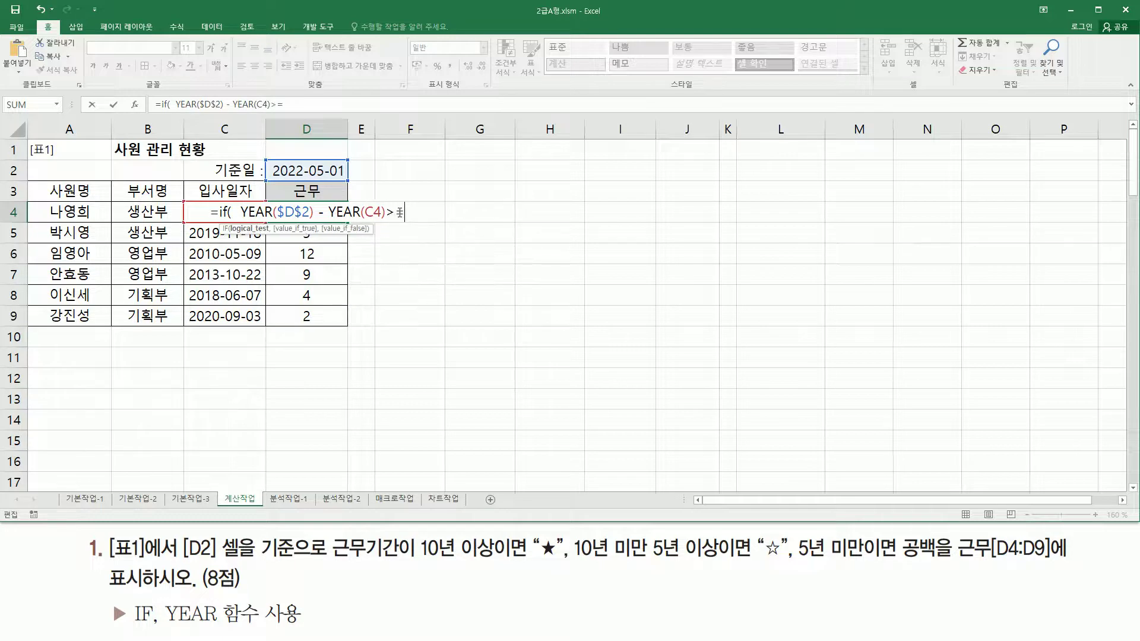
click(380, 212)
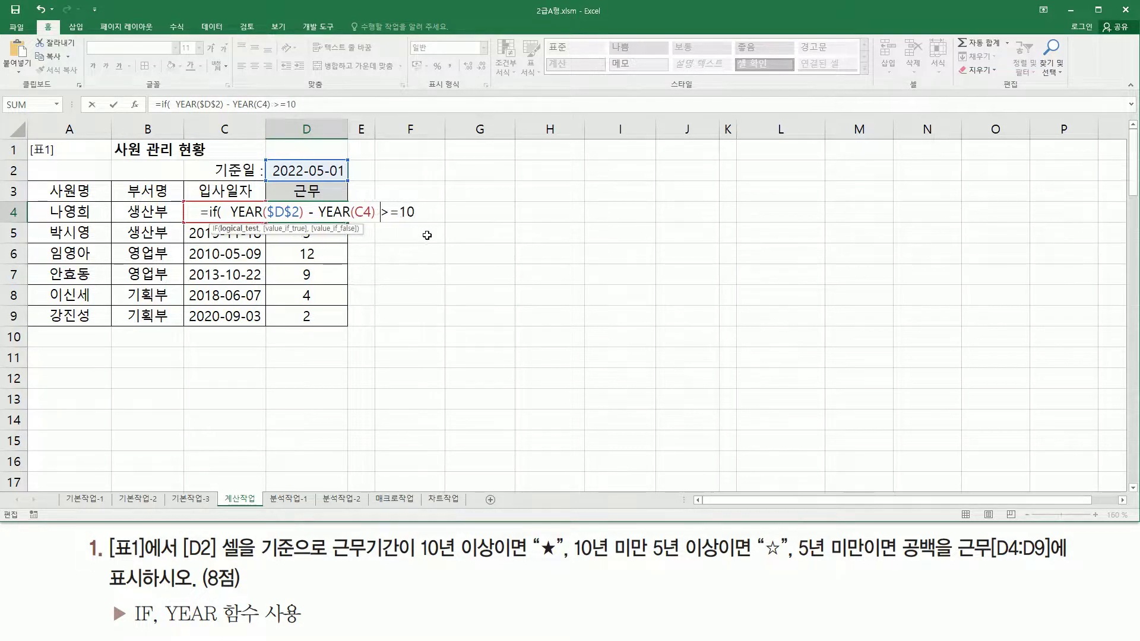
click(421, 212)
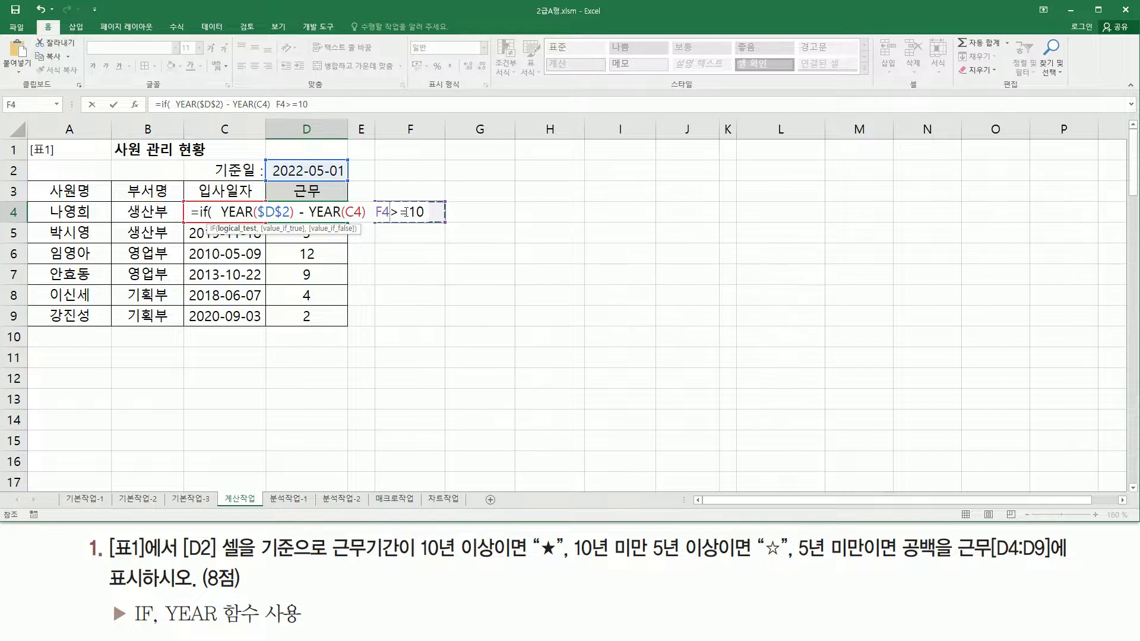
key(BackSpace)
key(BackSpace)
click(419, 212)
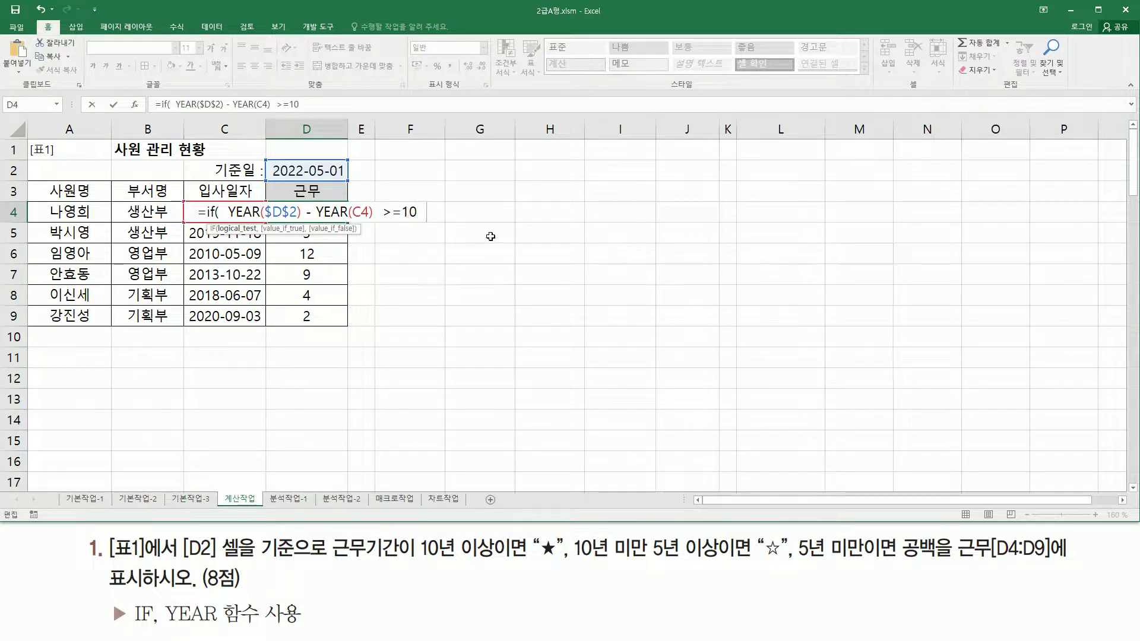
Step: Add "★" in quotation marks as the IF function's value-if-true, followed by a comma for the value-if-false argument
text(, ")
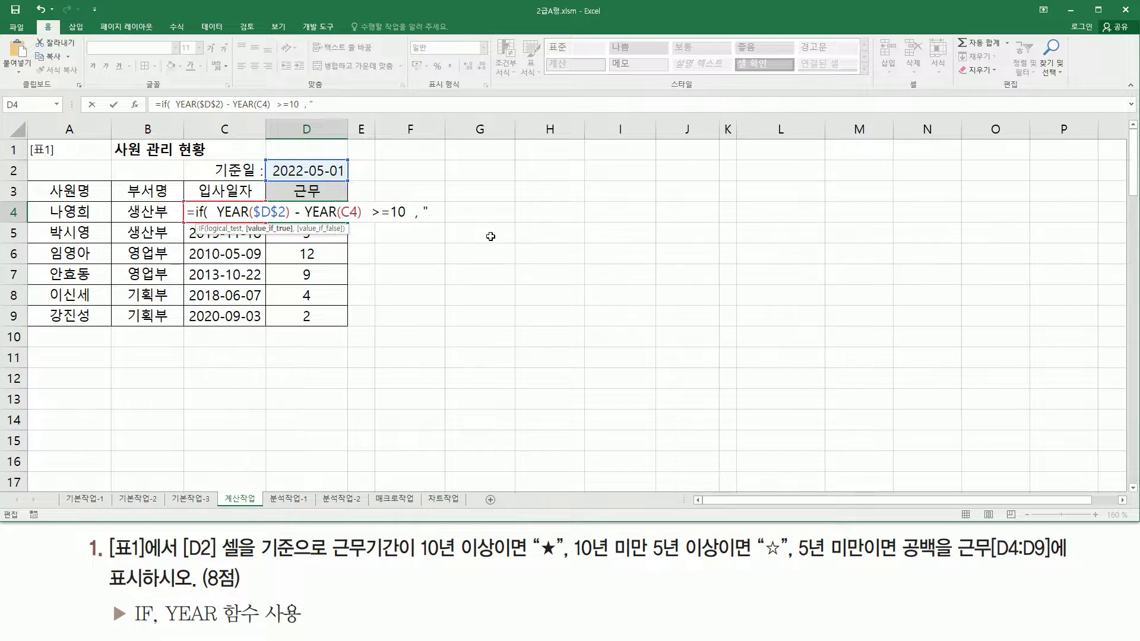
key(BackSpace)
text(")
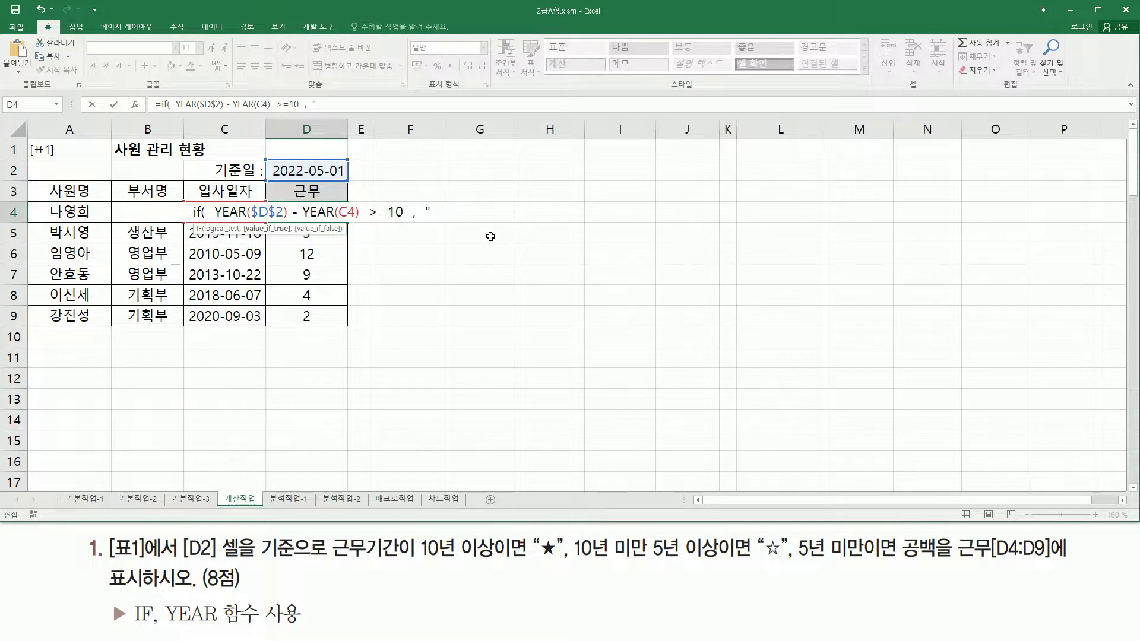
text(ㅁ)
key(Hangul_Hanja)
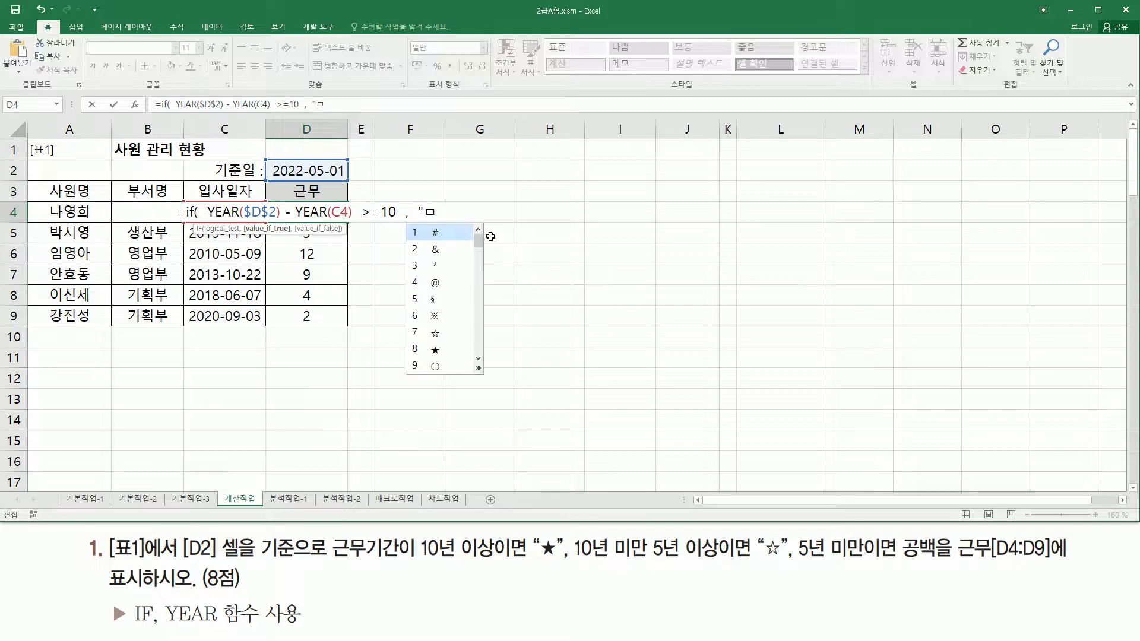
key(Down)
key(Down)
key(Down)
key(Down)
key(Down)
key(Down)
key(Down)
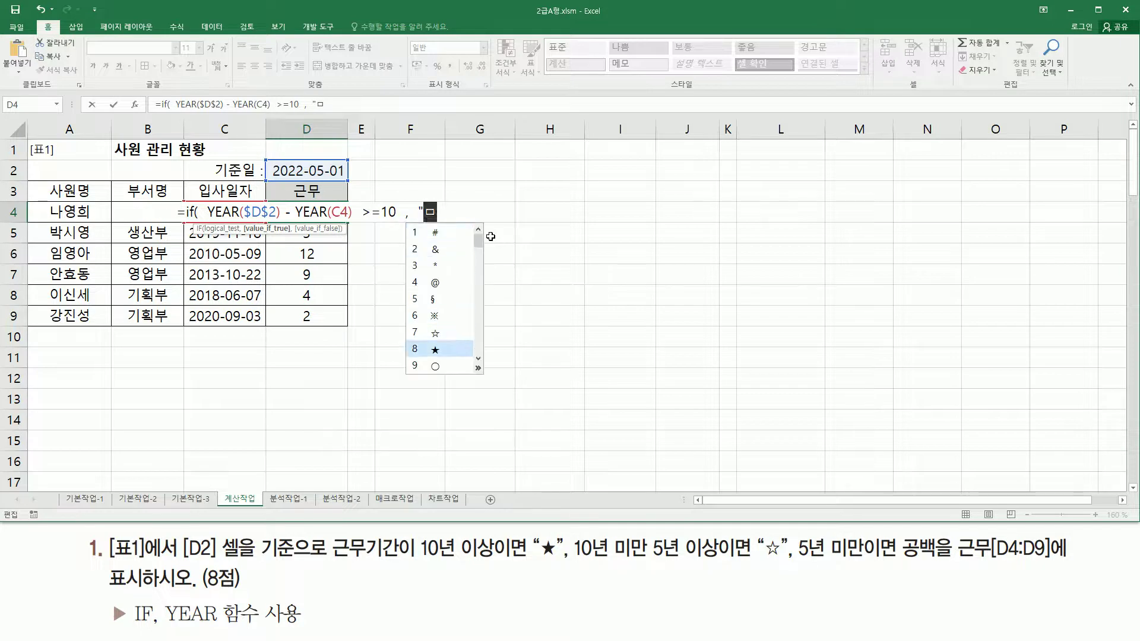
key(Return)
text(")
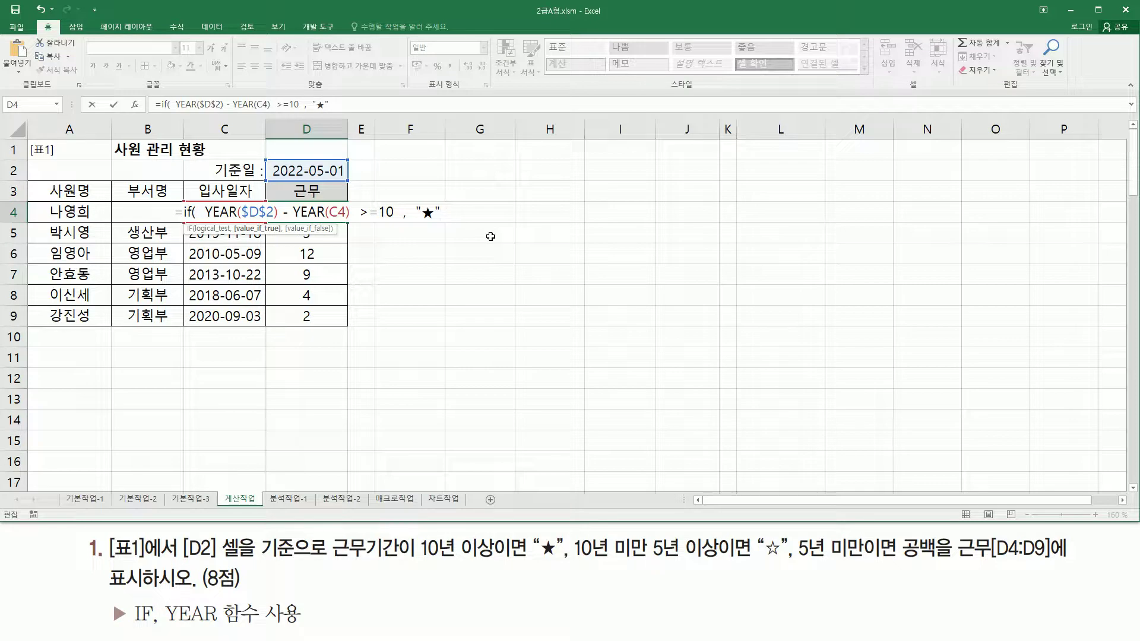
text( ,)
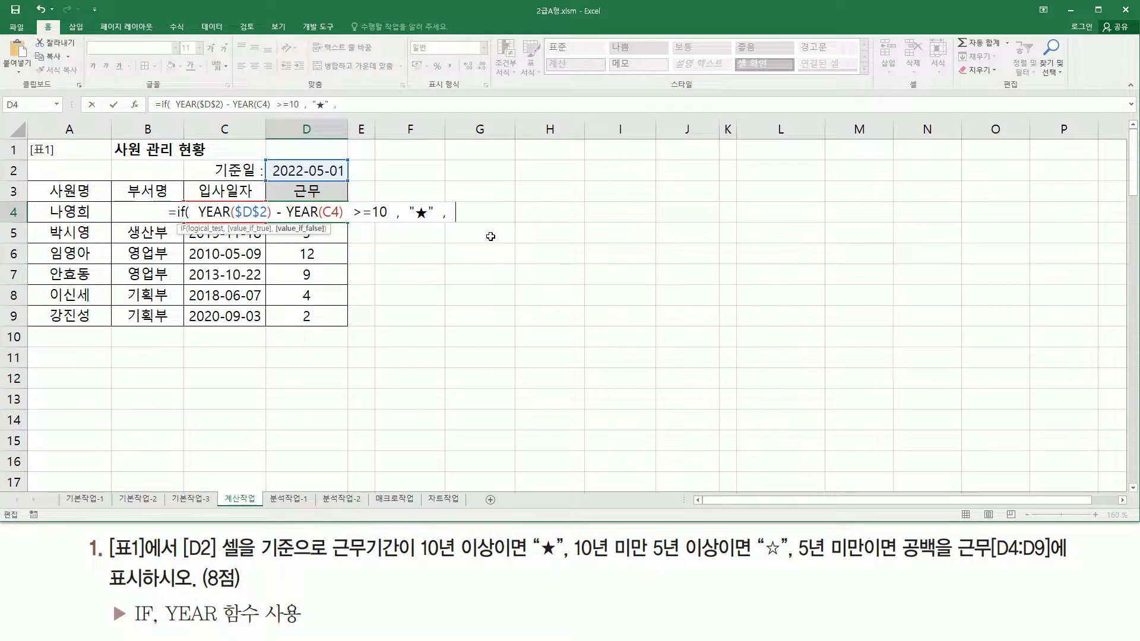
drag(541, 561, 554, 561)
mouse_move(767, 534)
mouse_down()
mouse_move(760, 572)
mouse_move(785, 531)
mouse_up()
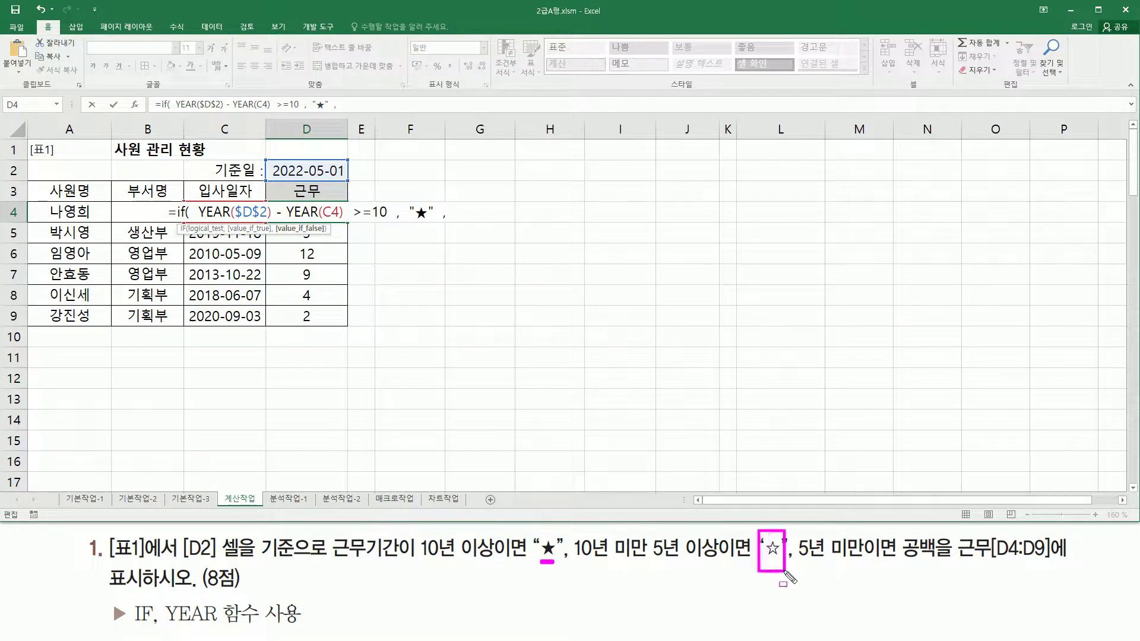
drag(900, 527, 938, 575)
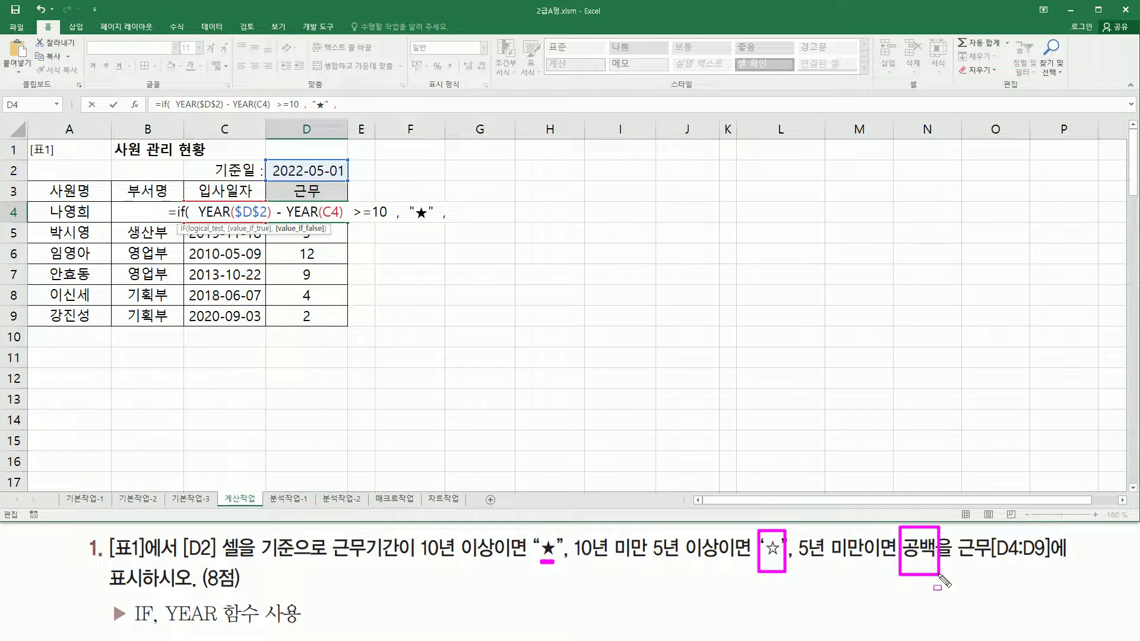
key(Escape)
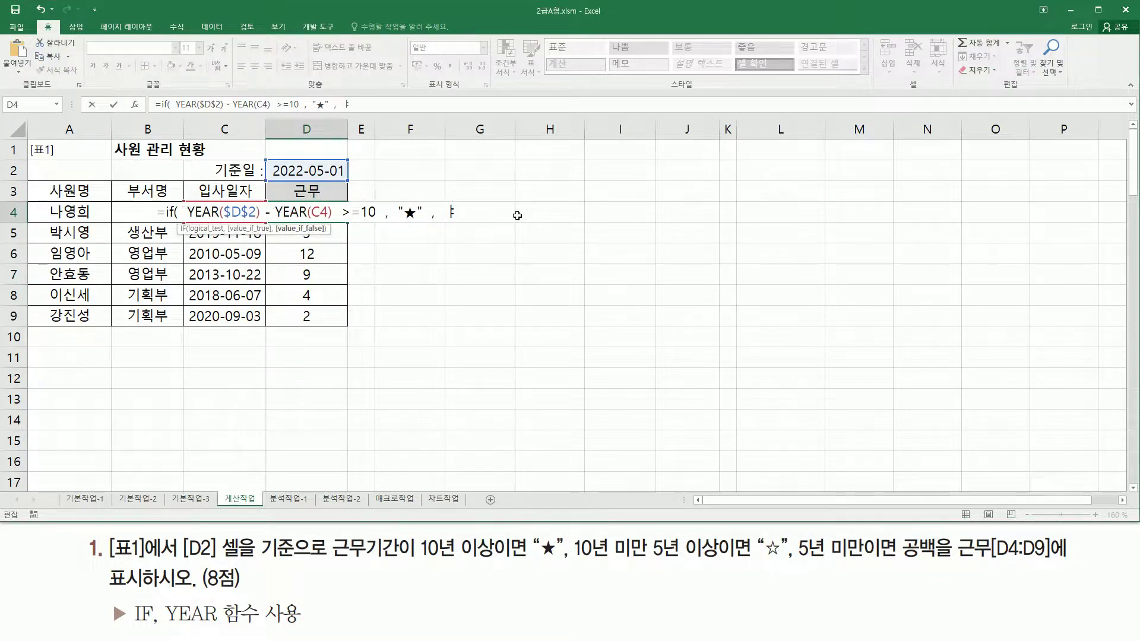
Step: Nest a second IF as the value-if-false, testing YEAR($D$2) - YEAR(C4) >= 5
text(if()
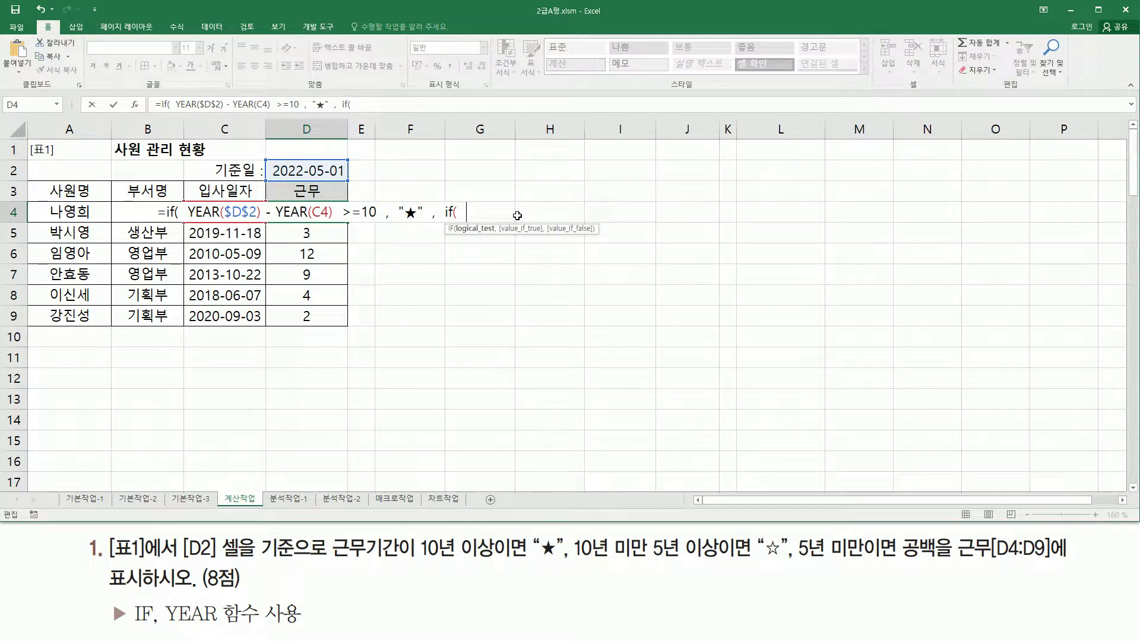
text(YEAR($D$2) - YEAR(C4))
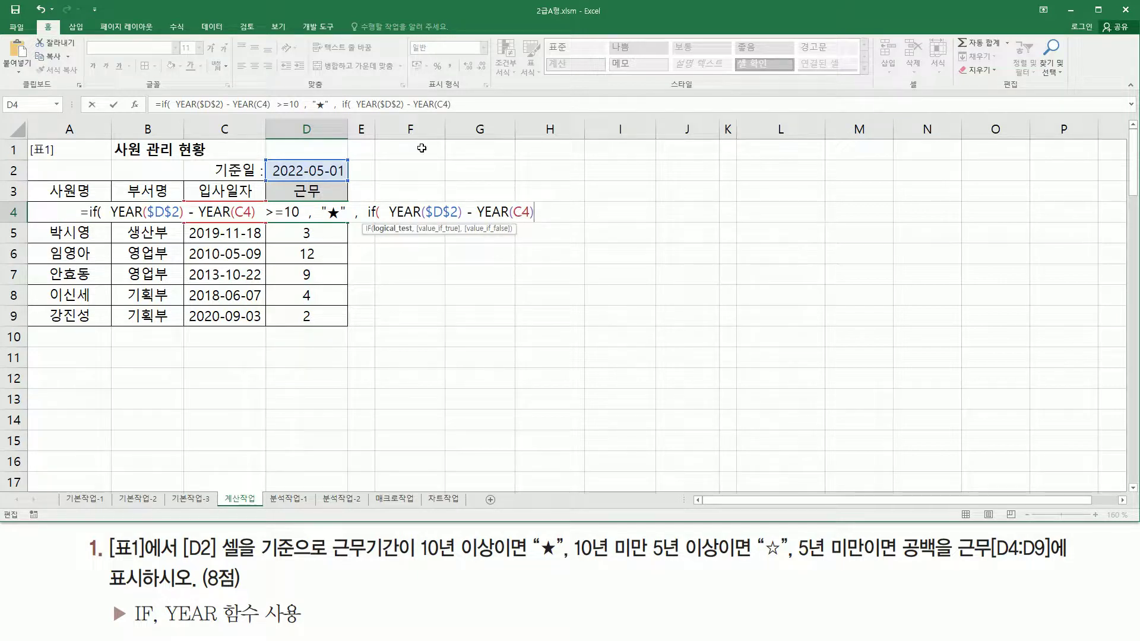
drag(388, 215, 537, 214)
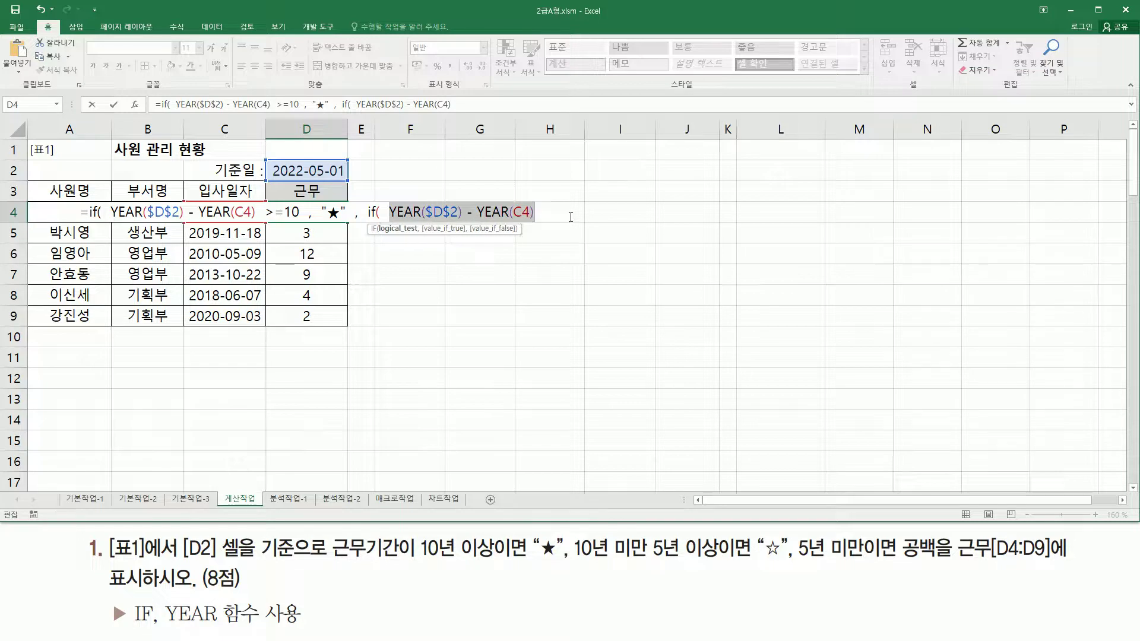
click(566, 214)
text(>= 5 )
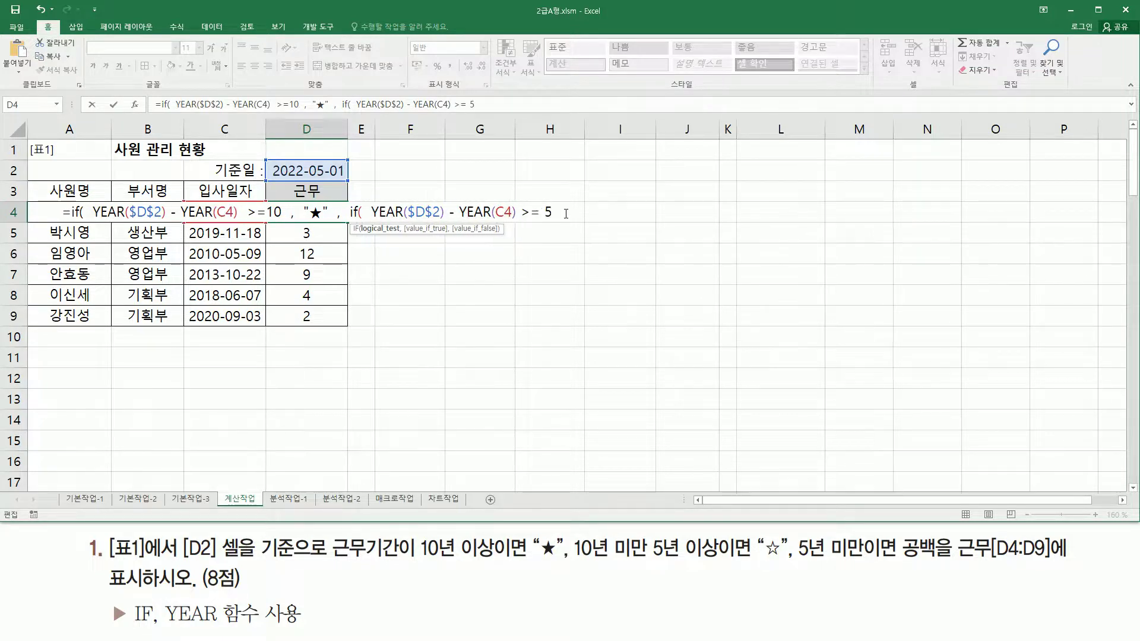
Step: Add "☆" in quotation marks as the nested IF's value-if-true, followed by a comma
text(, )
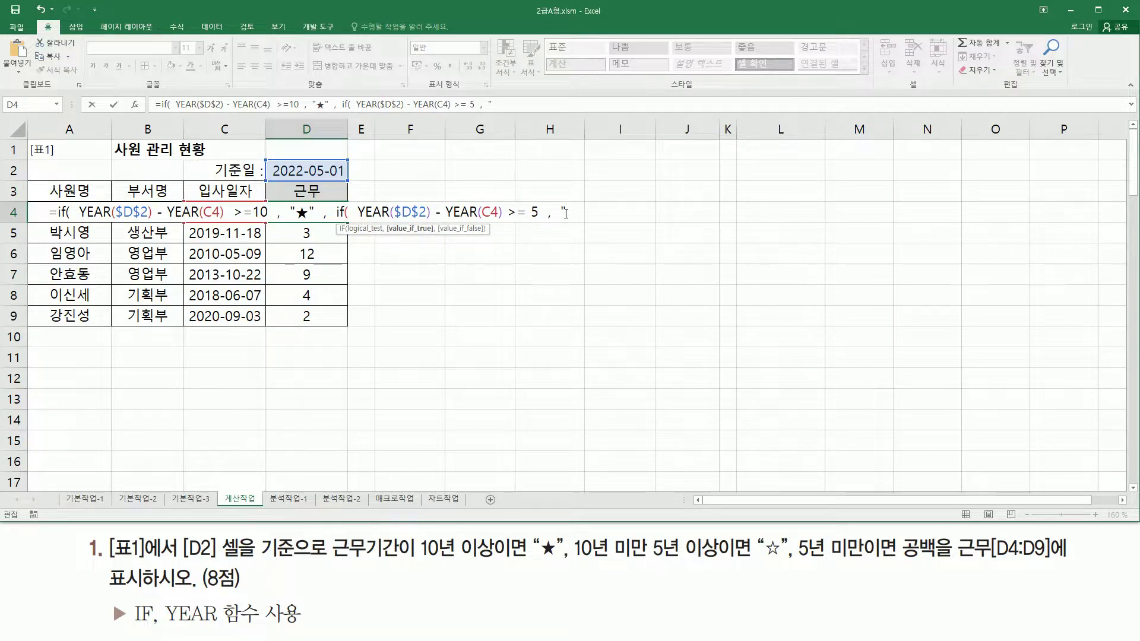
text("a)
key(Hangul_Hanja)
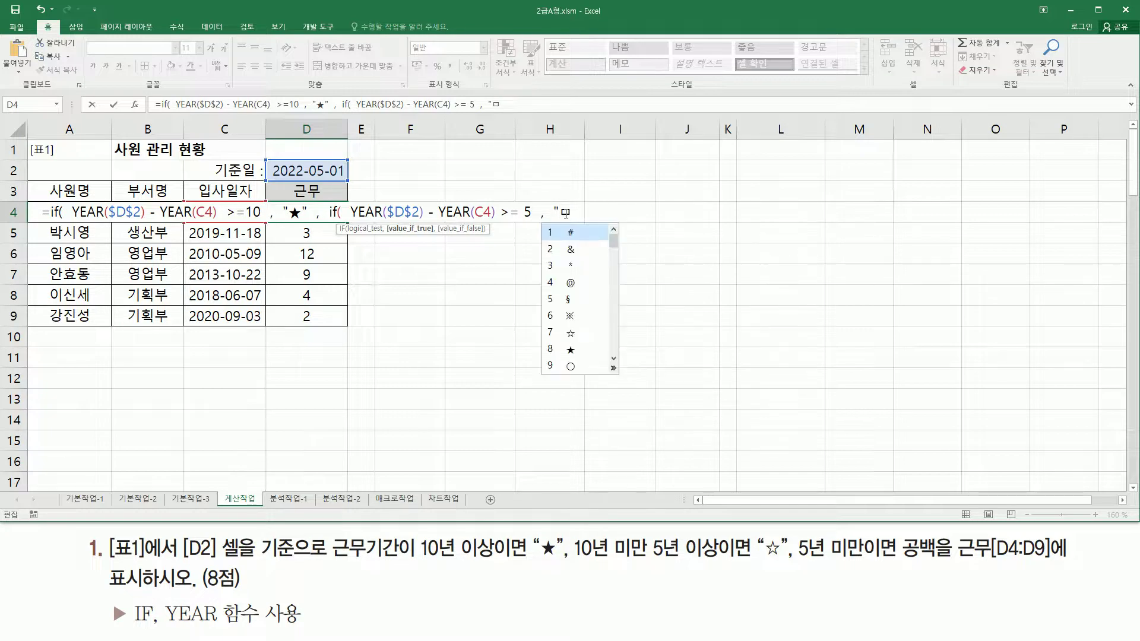
key(7)
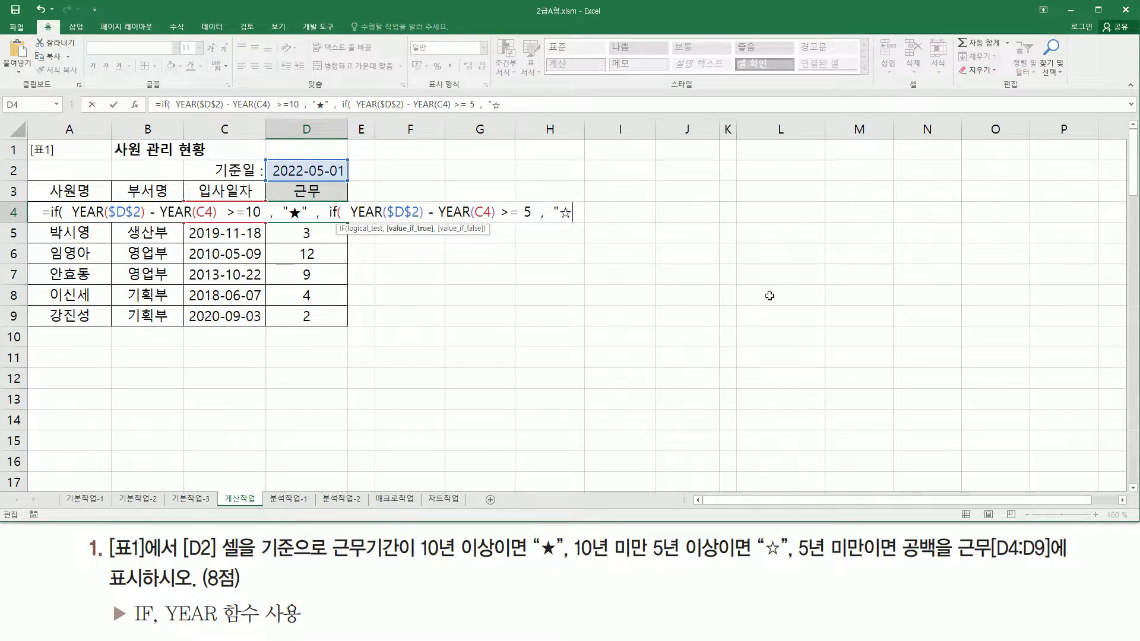
text(")
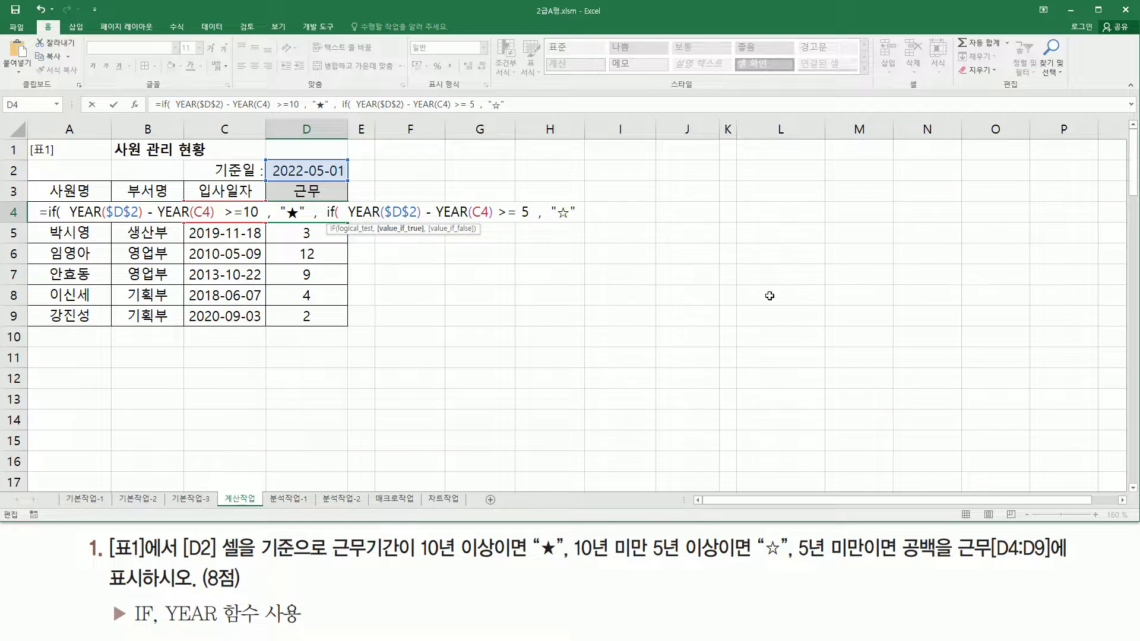
text(  ,)
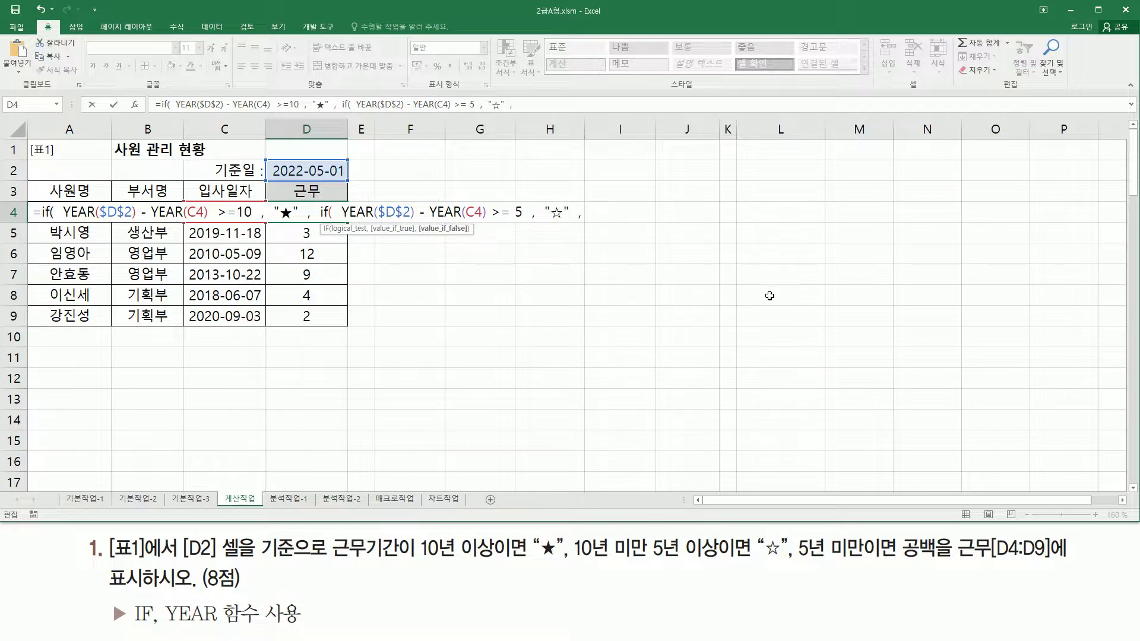
Step: Use an empty string "" as the nested IF's value-if-false, close both IF functions, and select the whole formula text
text(  "")
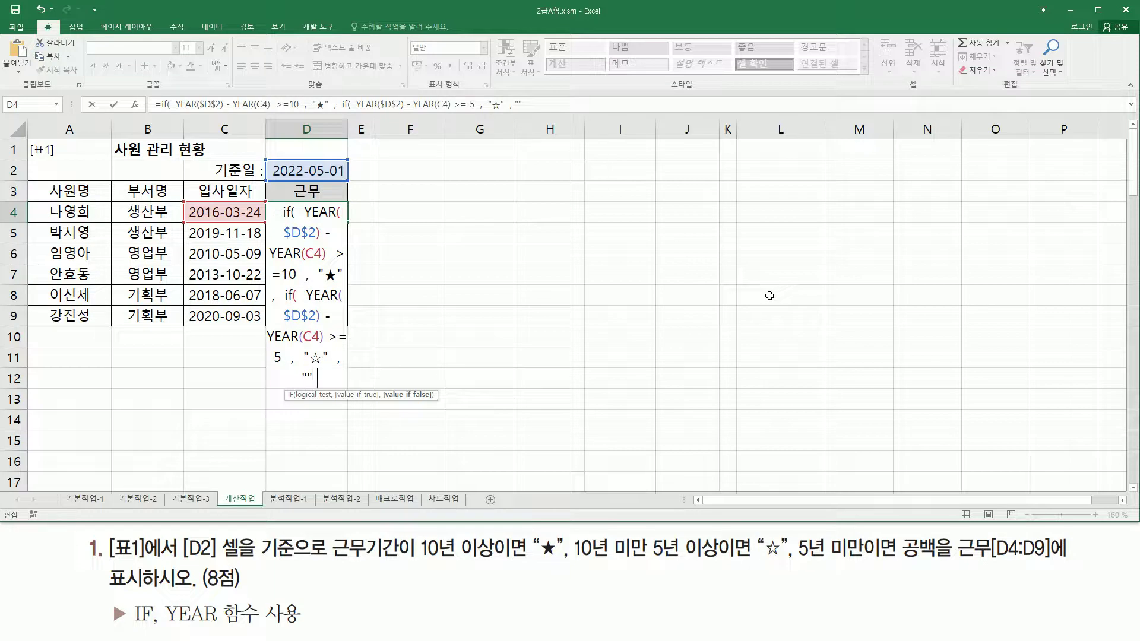
text())
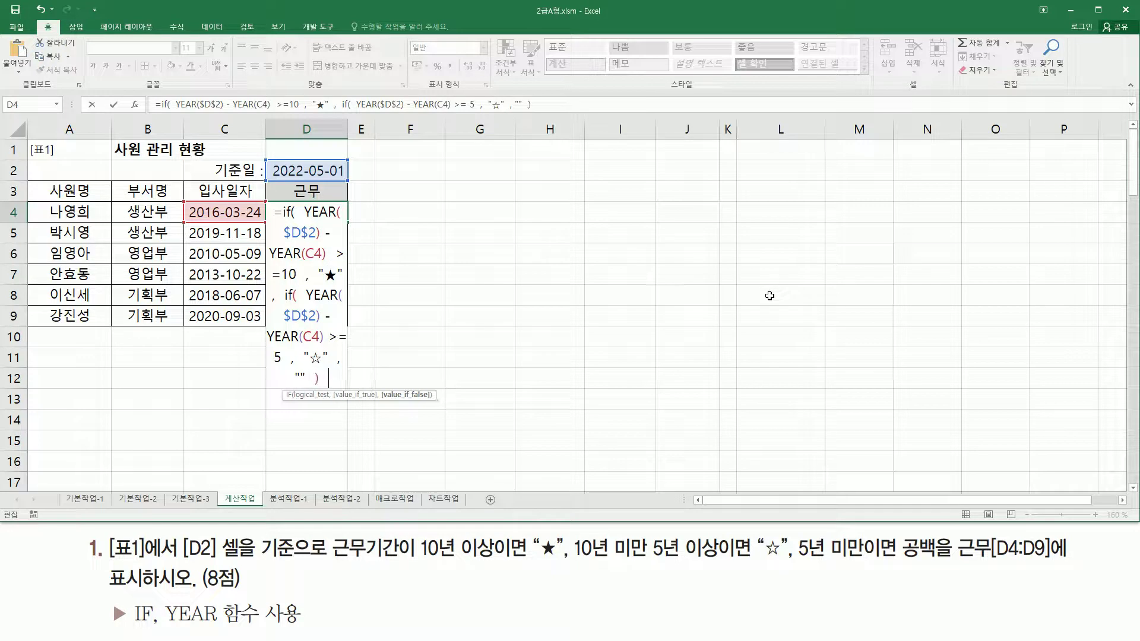
text( ))
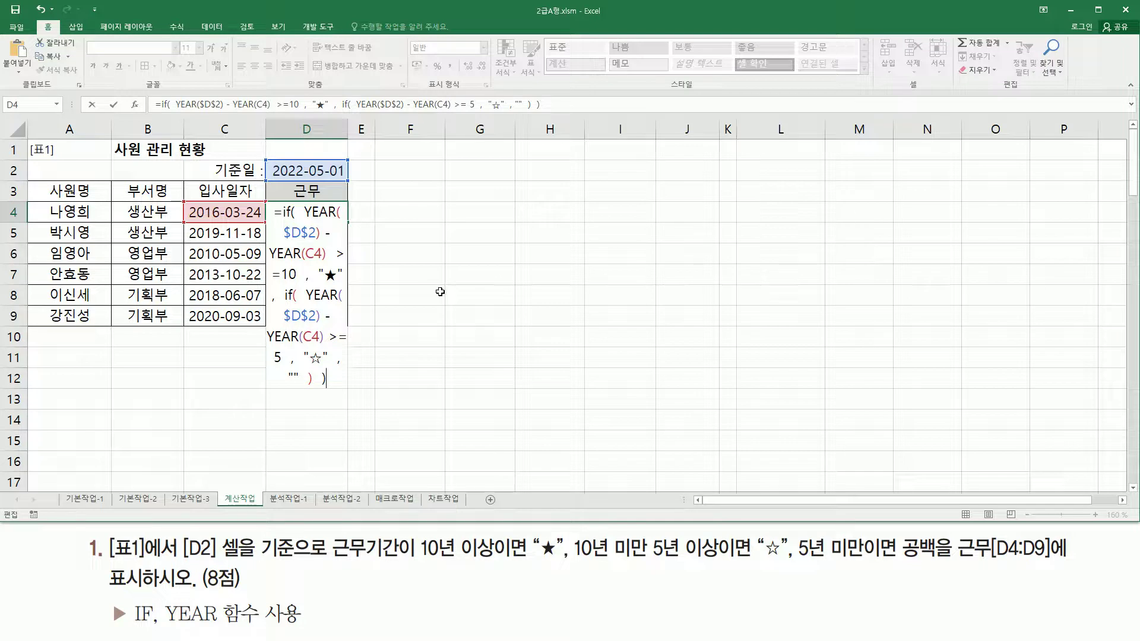
drag(338, 380, 232, 180)
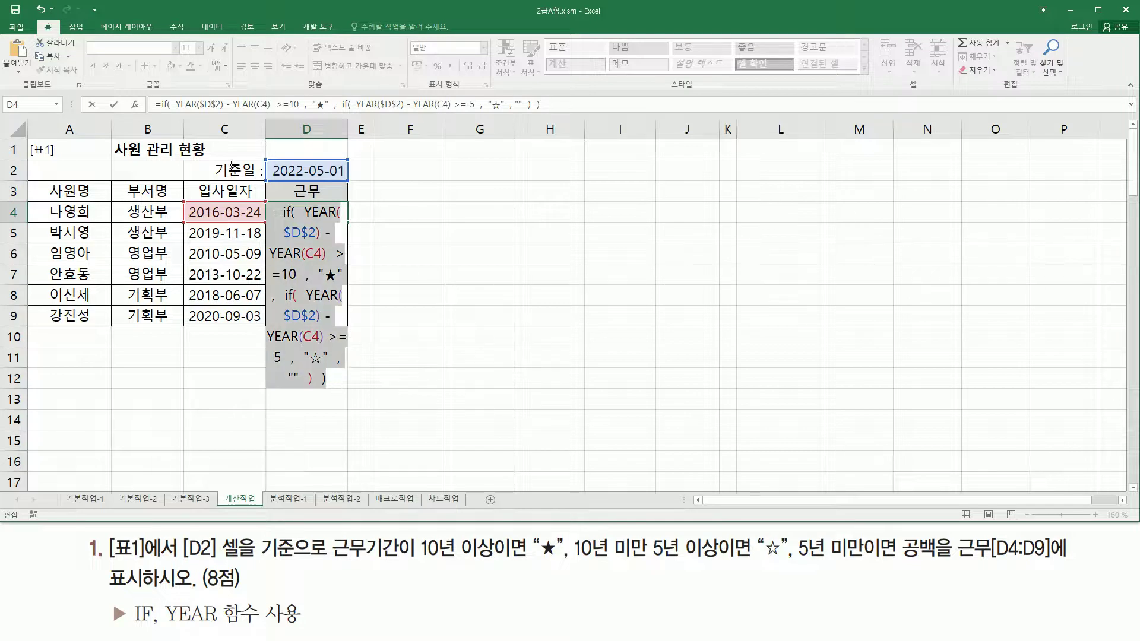
Step: Commit the nested IF formula in D4 and fill it down through D9
click(338, 378)
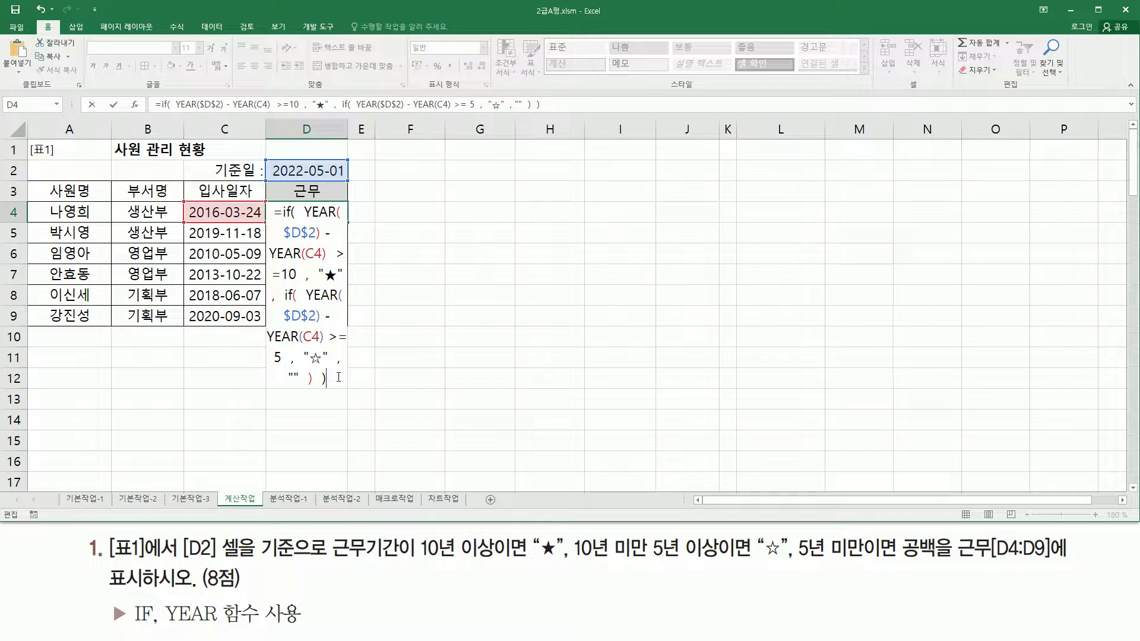
key(Return)
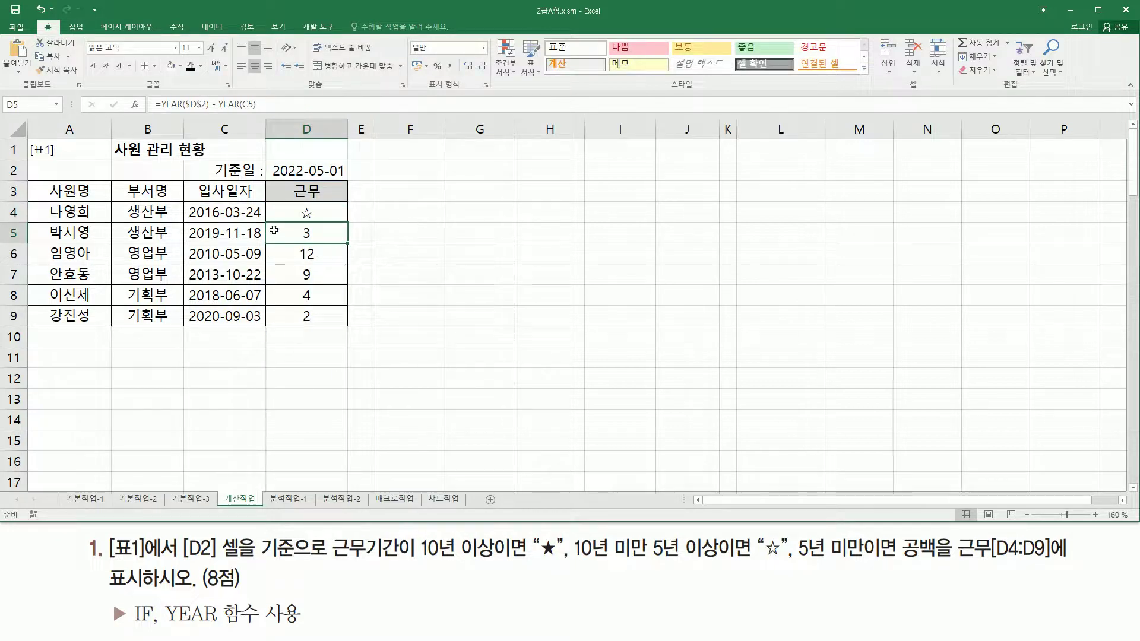
click(316, 214)
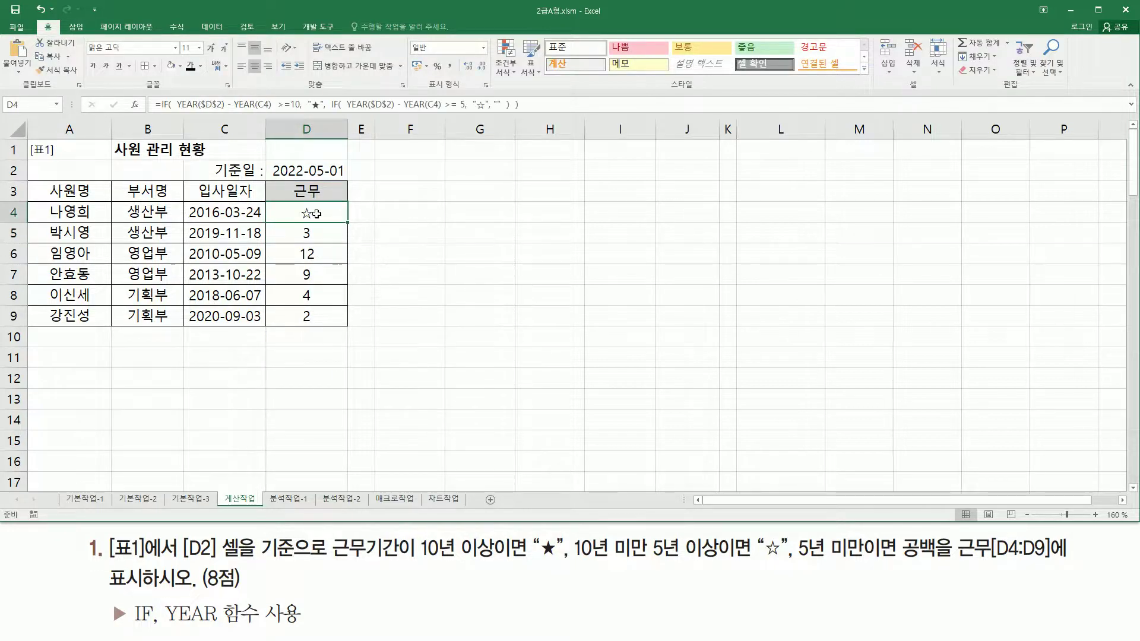
drag(348, 222, 345, 320)
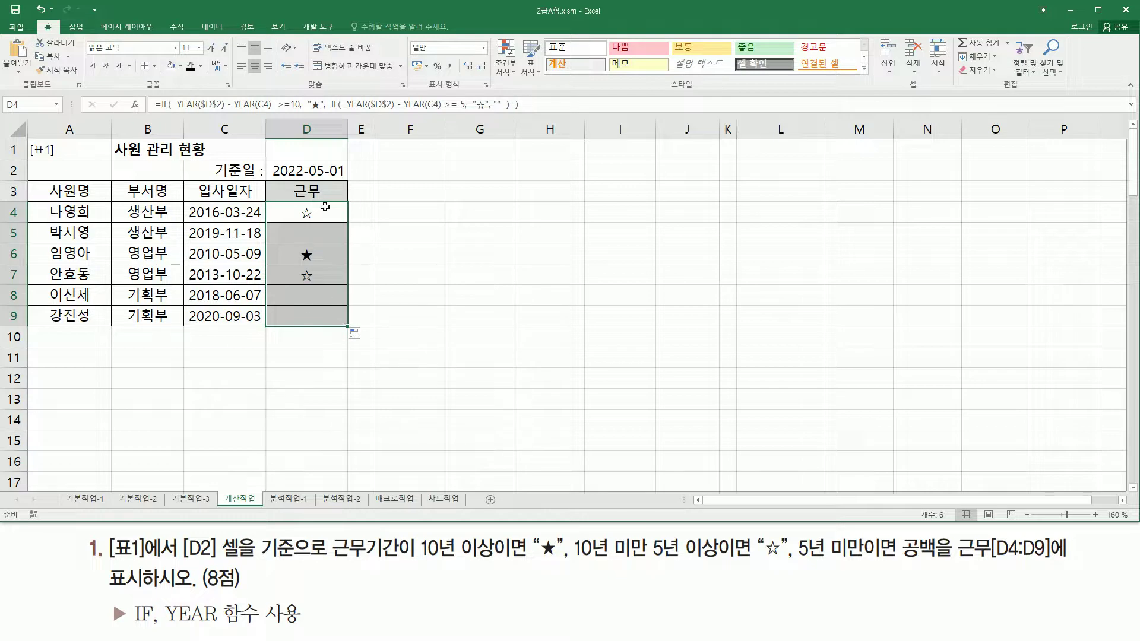
Step: Enter =if( YEAR($D$2) - YEAR(C4) >=10 , "★" , if( YEAR($D$2) - YEAR(C4) >= 5 , "☆" , "" ) ) as literal text in F4
click(391, 209)
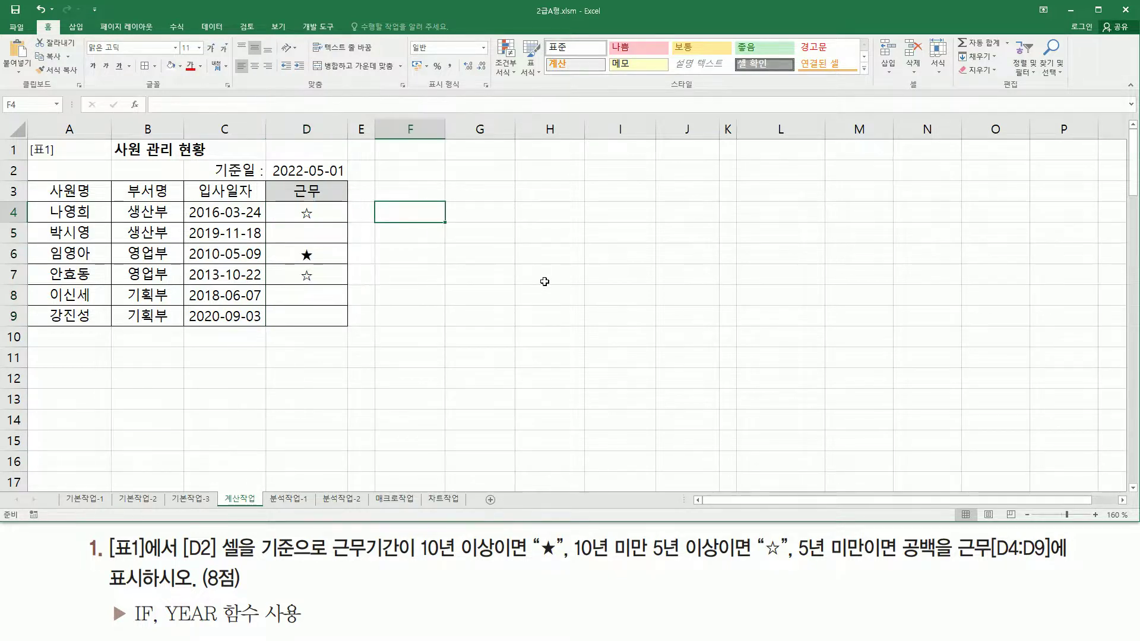
key(F2)
text('=if( YEAR($D$2) - YEAR(C4) >=10 , "★" , if( YEAR($D$2) - YEAR(C4) >= 5 , "☆" , "" ) ))
key(Return)
click(579, 336)
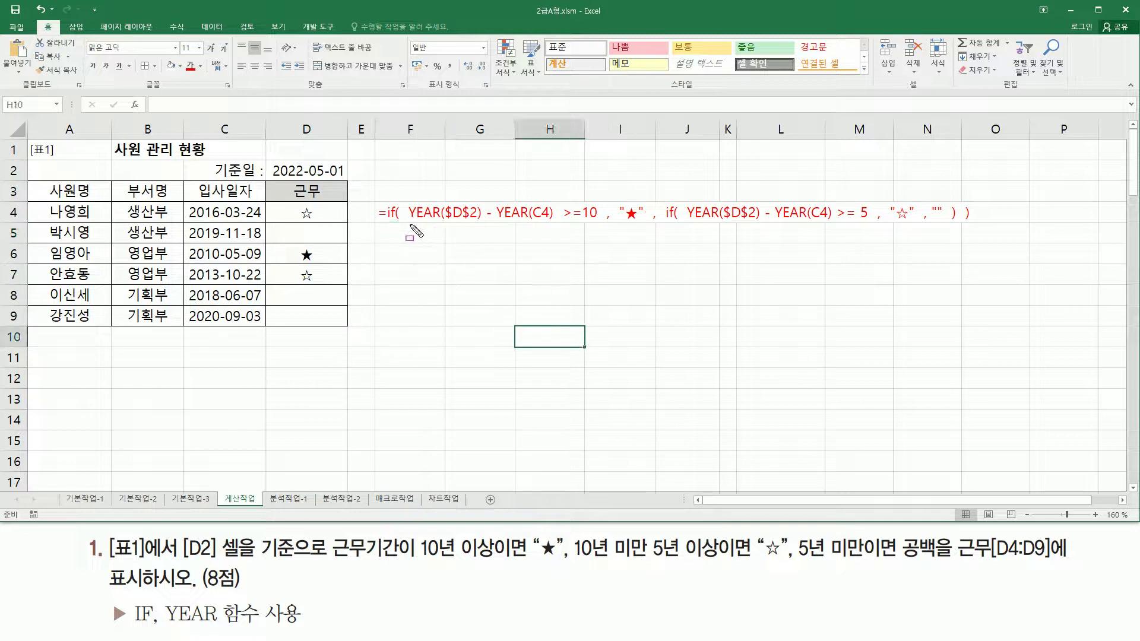
mouse_move(408, 220)
mouse_down()
mouse_move(527, 228)
mouse_move(550, 226)
mouse_move(552, 206)
mouse_up()
drag(688, 200, 832, 224)
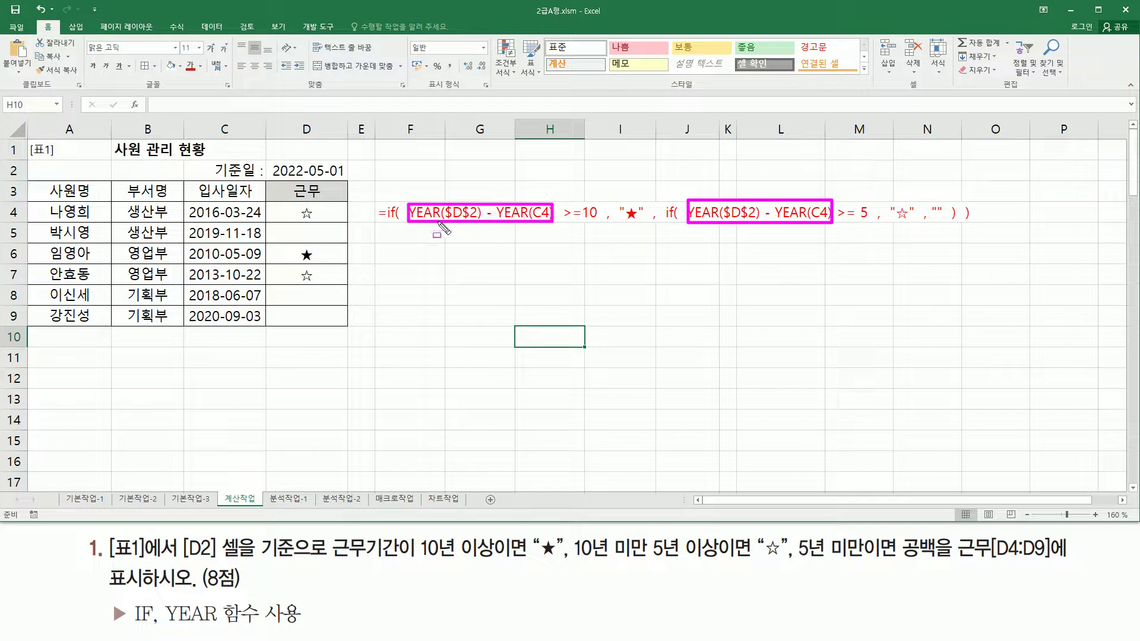
drag(560, 221, 599, 220)
drag(408, 231, 957, 233)
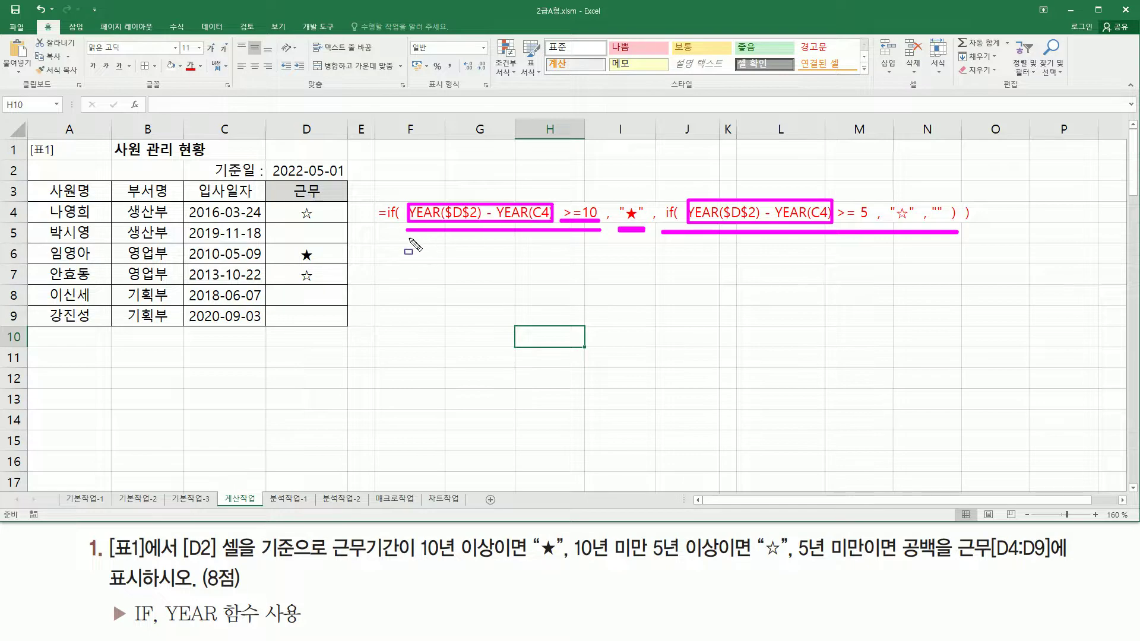
drag(411, 231, 646, 231)
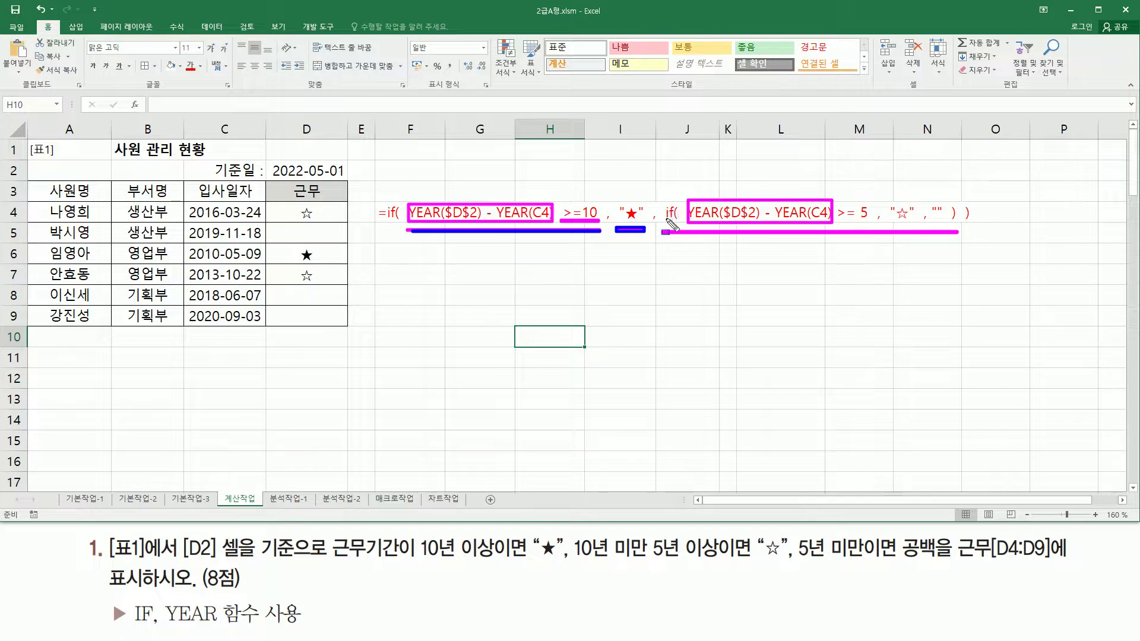
drag(663, 198, 677, 225)
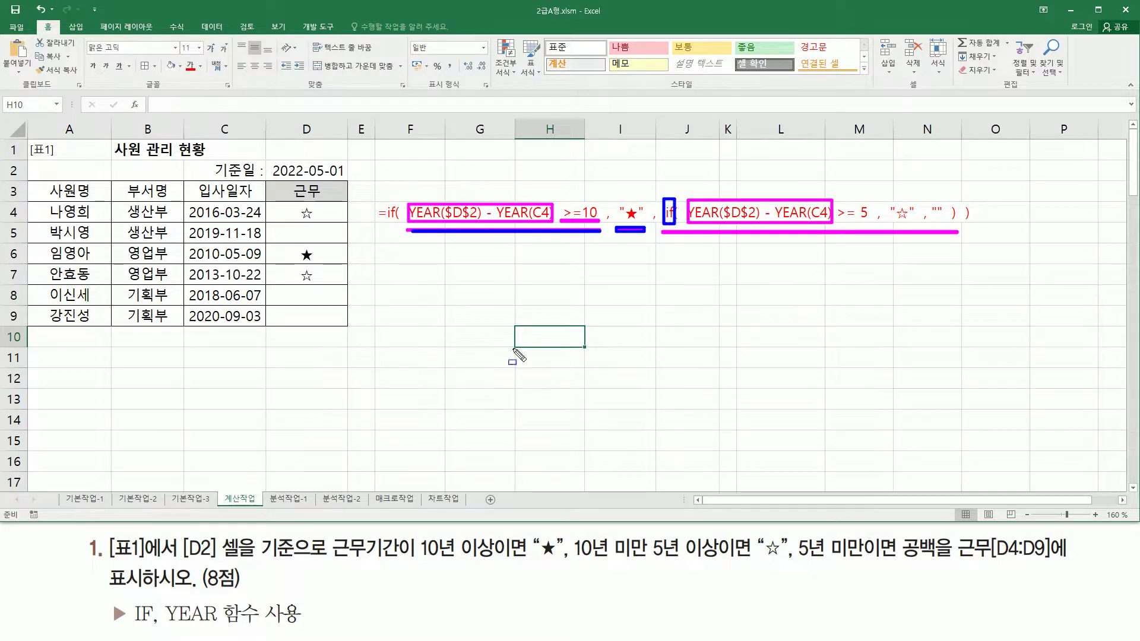
drag(689, 223, 871, 224)
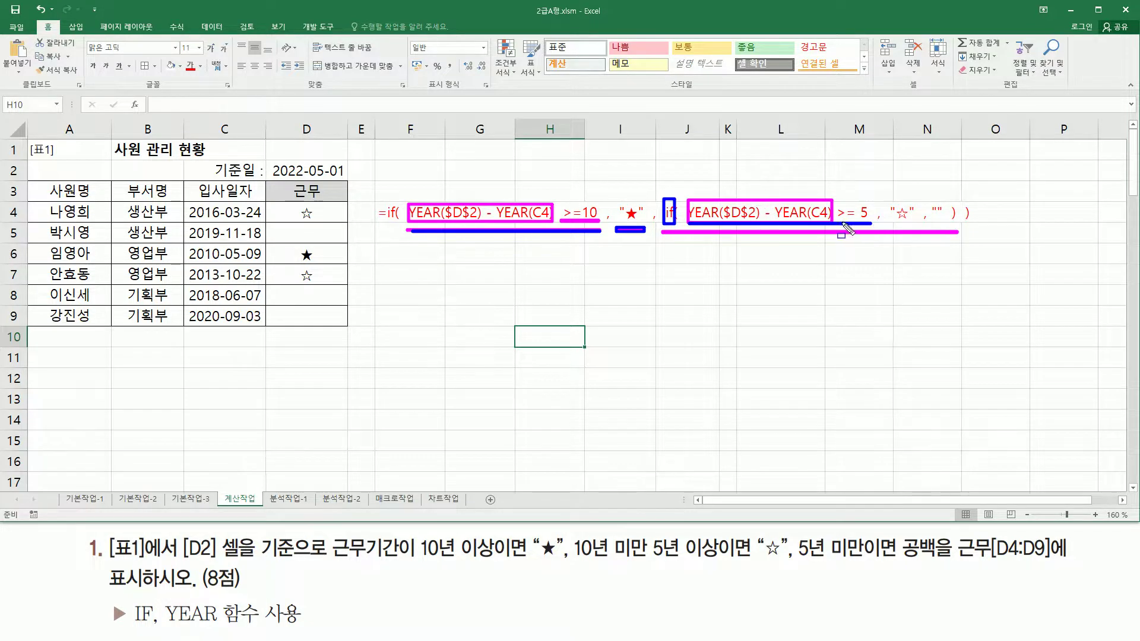
drag(837, 218, 867, 218)
drag(931, 220, 950, 222)
drag(840, 189, 862, 176)
mouse_move(572, 585)
mouse_down()
mouse_move(602, 563)
mouse_move(723, 564)
mouse_up()
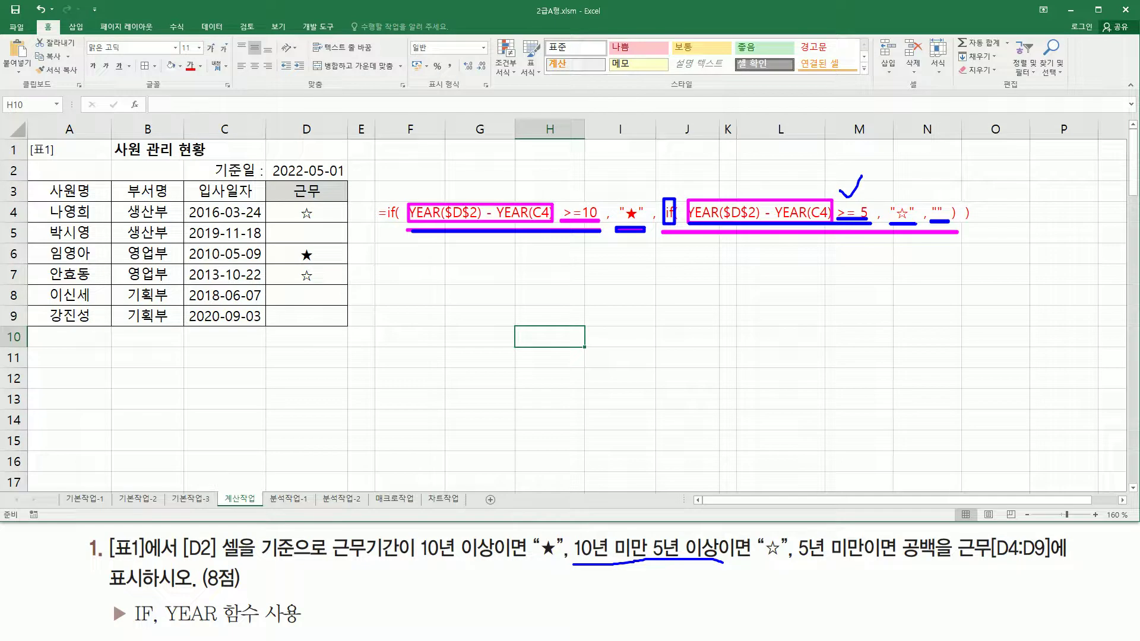
drag(564, 252, 571, 249)
drag(571, 551, 637, 552)
drag(731, 279, 739, 275)
drag(897, 198, 906, 196)
mouse_move(941, 201)
mouse_down()
mouse_move(946, 190)
mouse_move(933, 223)
mouse_move(954, 222)
mouse_move(940, 203)
mouse_up()
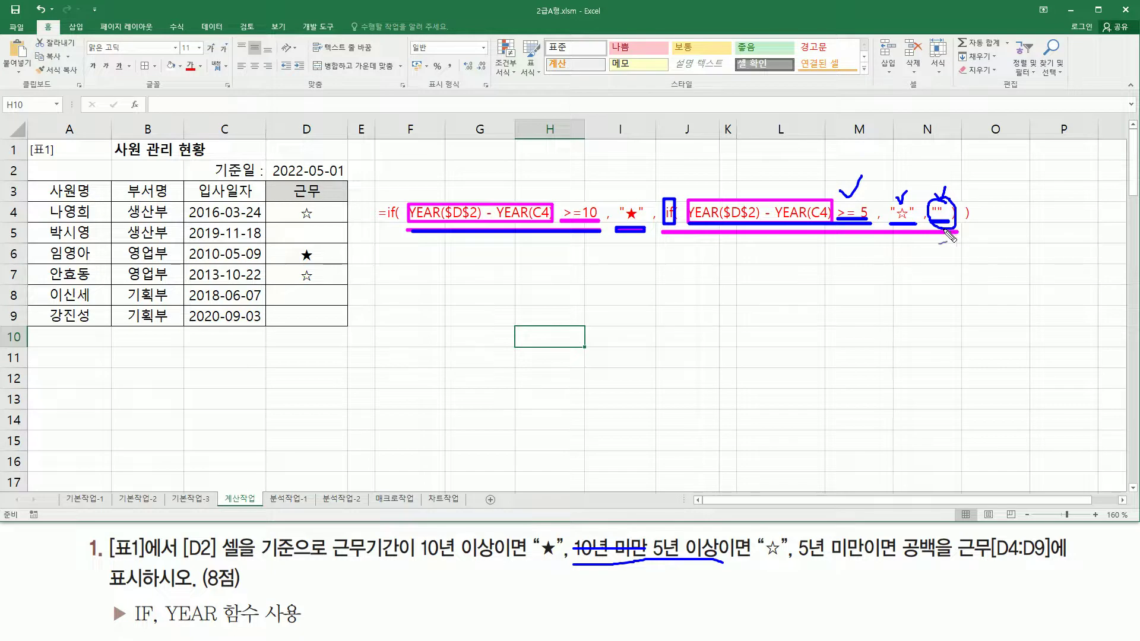
key(Escape)
click(409, 273)
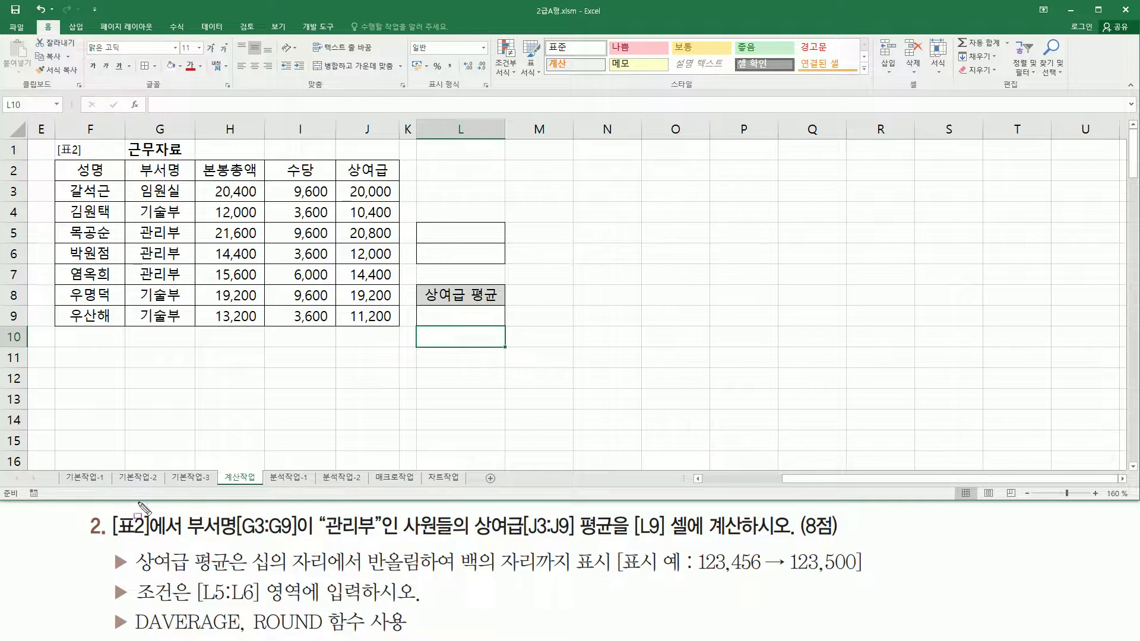
mouse_move(111, 510)
mouse_down()
mouse_move(123, 531)
mouse_move(185, 544)
mouse_up()
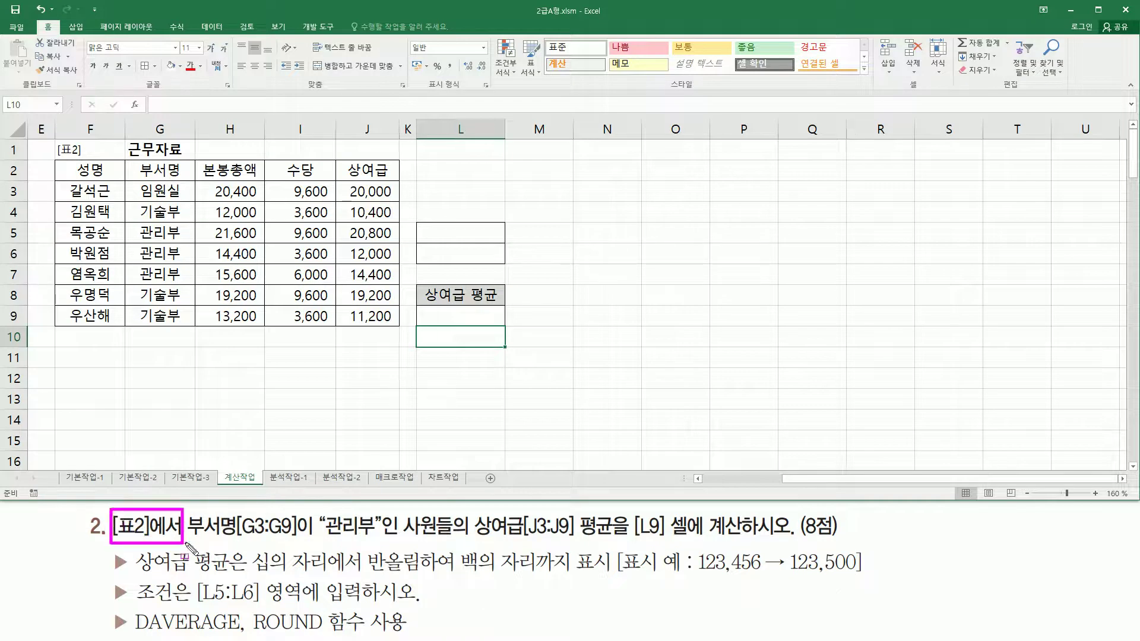
mouse_move(58, 138)
mouse_down()
mouse_move(74, 274)
mouse_move(332, 321)
mouse_move(404, 351)
mouse_move(410, 340)
mouse_up()
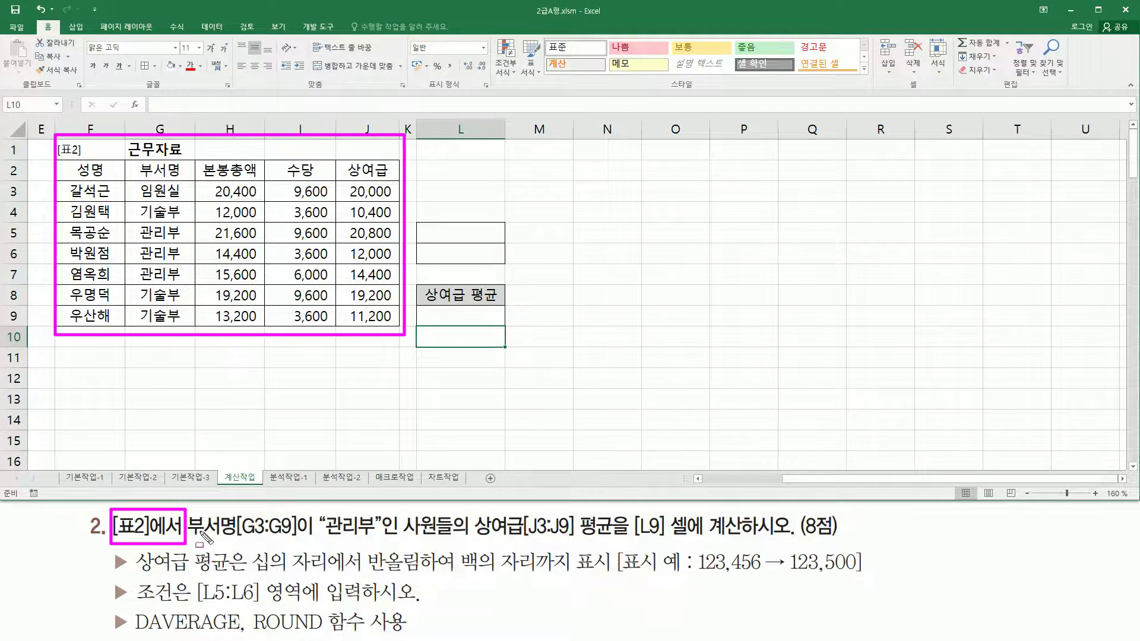
drag(191, 539, 297, 539)
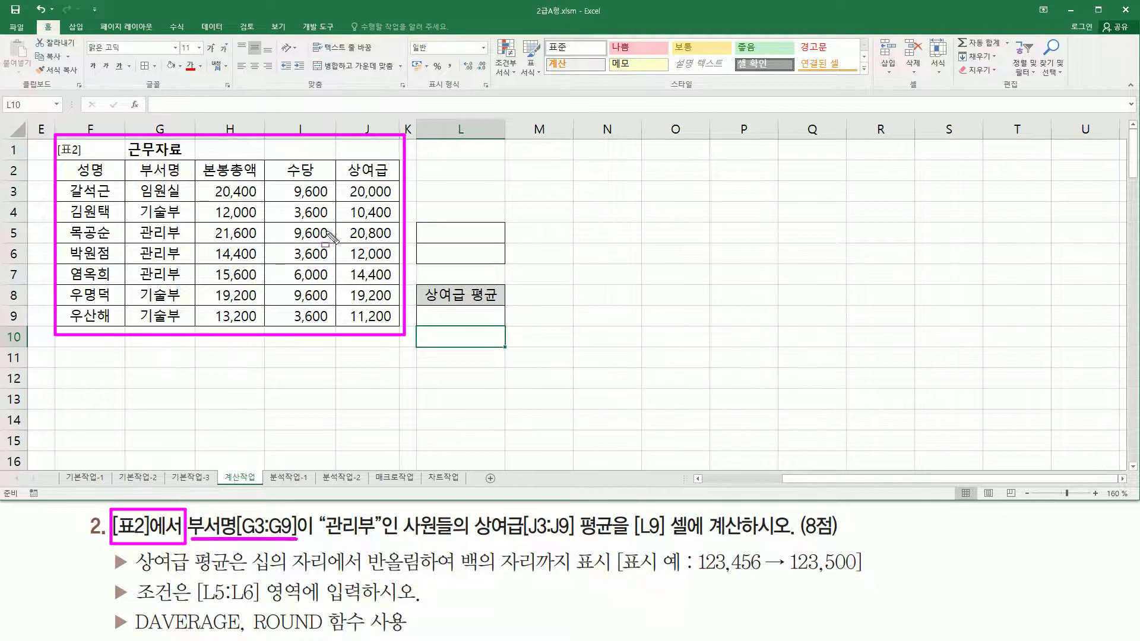
drag(138, 164, 185, 177)
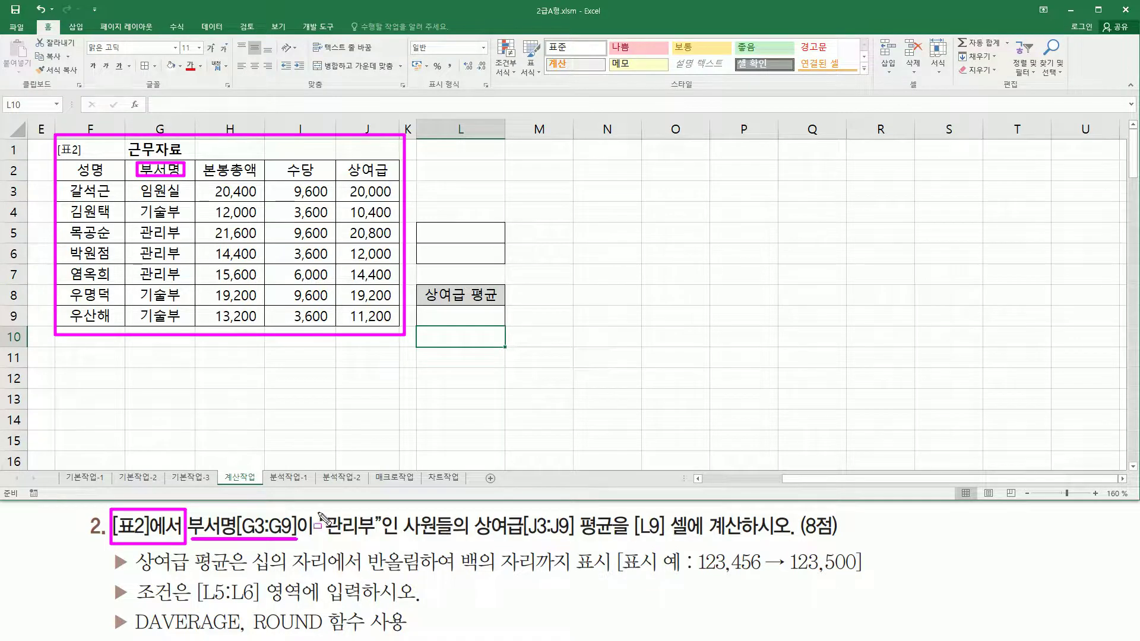
mouse_move(316, 510)
mouse_down()
mouse_move(333, 538)
mouse_move(779, 542)
mouse_up()
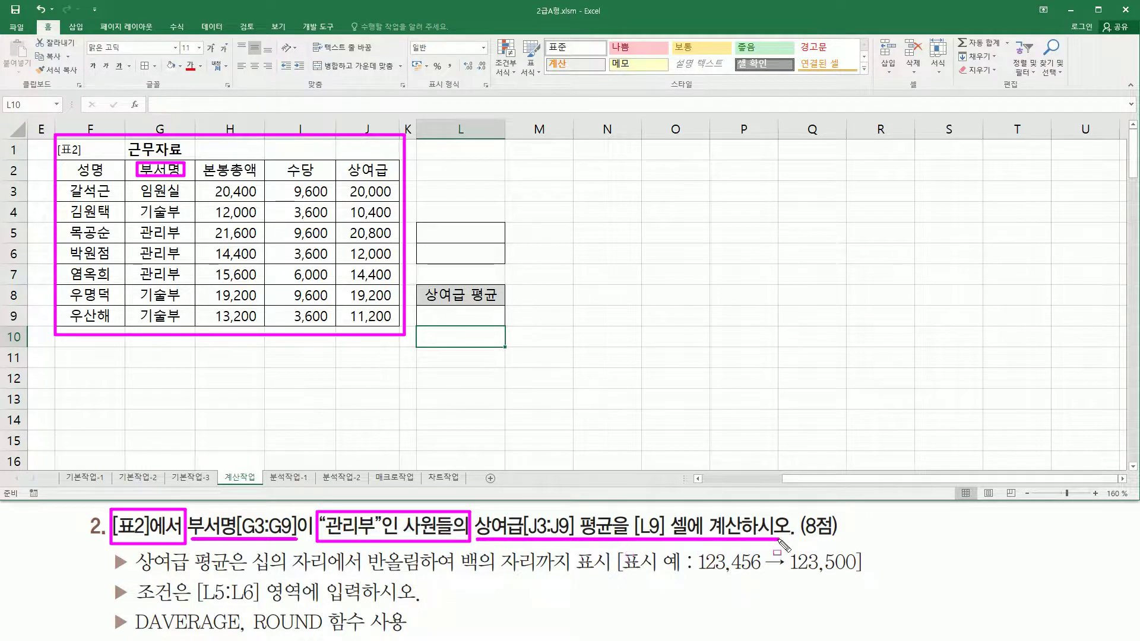
drag(425, 307, 493, 327)
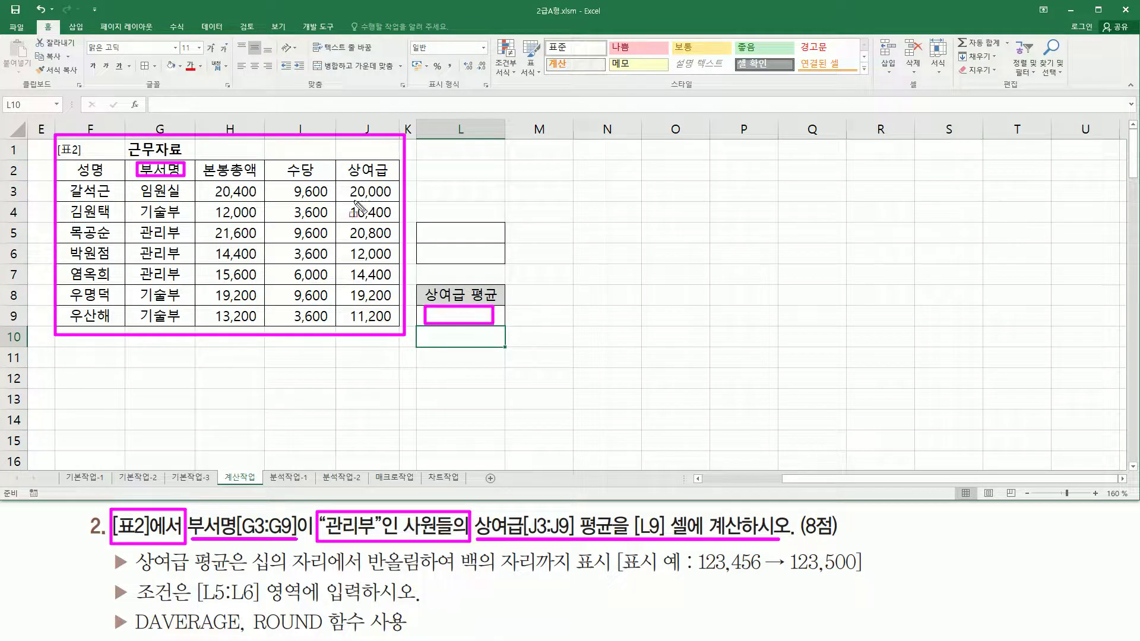
drag(346, 159, 388, 178)
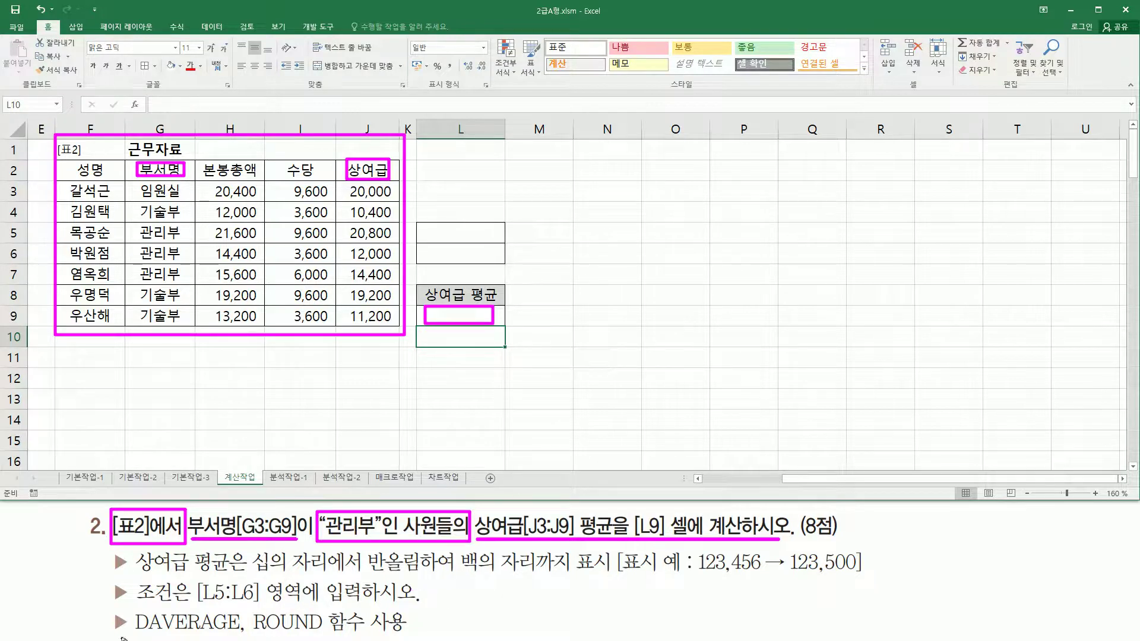
drag(133, 633, 240, 634)
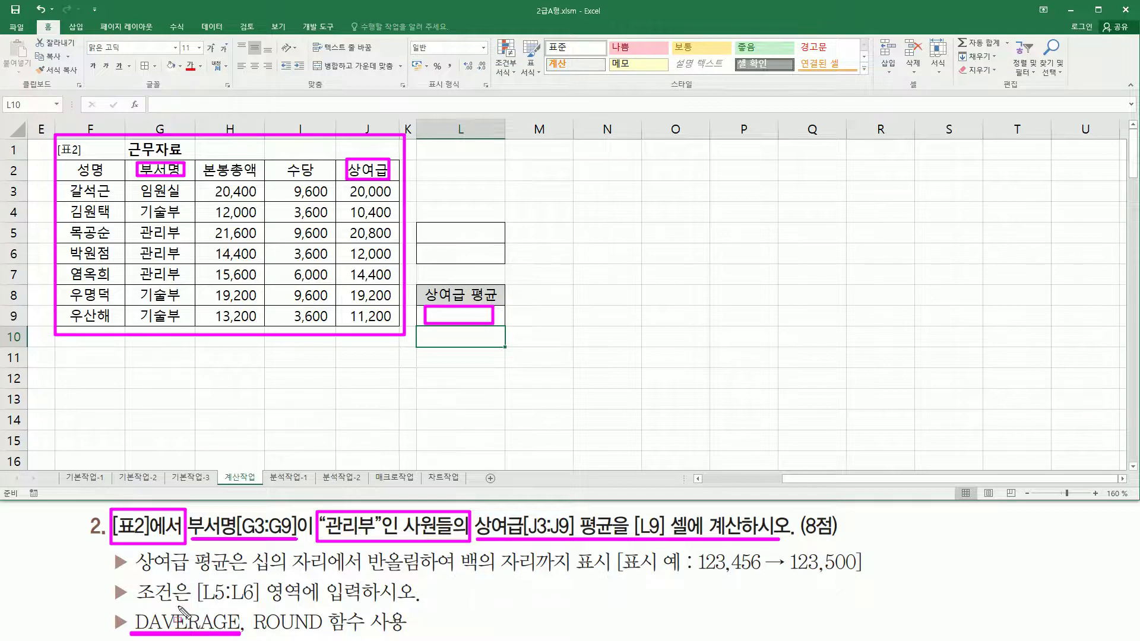
key(Escape)
Step: Write the database-function syntax note "d~~~( 전체범위 , 계산열 , 조건범위 )" in cell N2
click(607, 172)
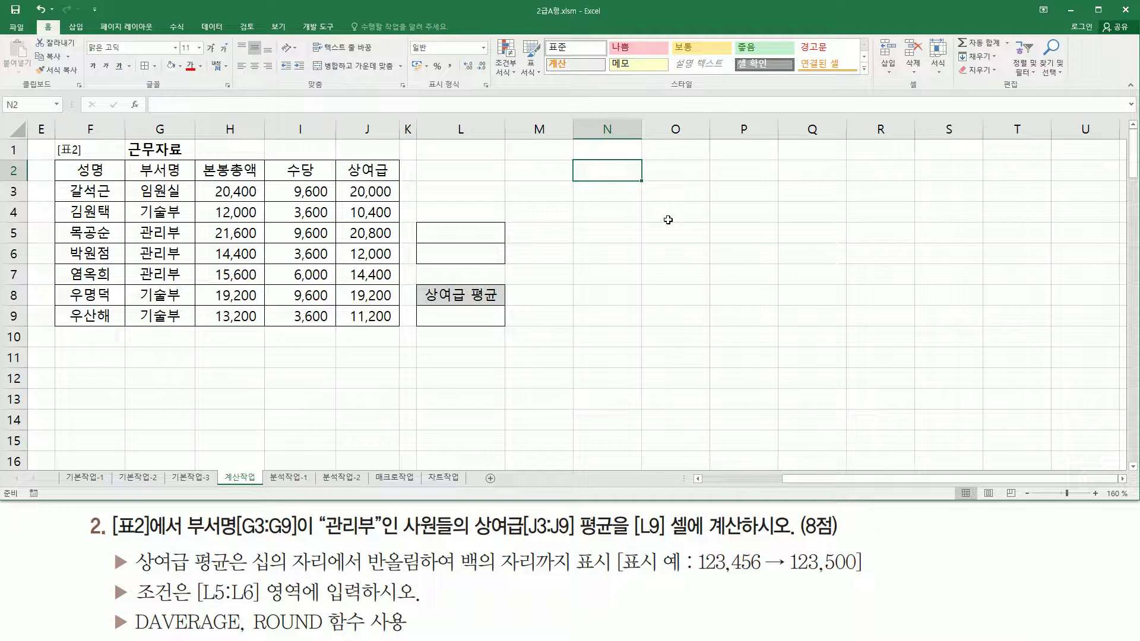
text(ㅇ)
text(d~~~()
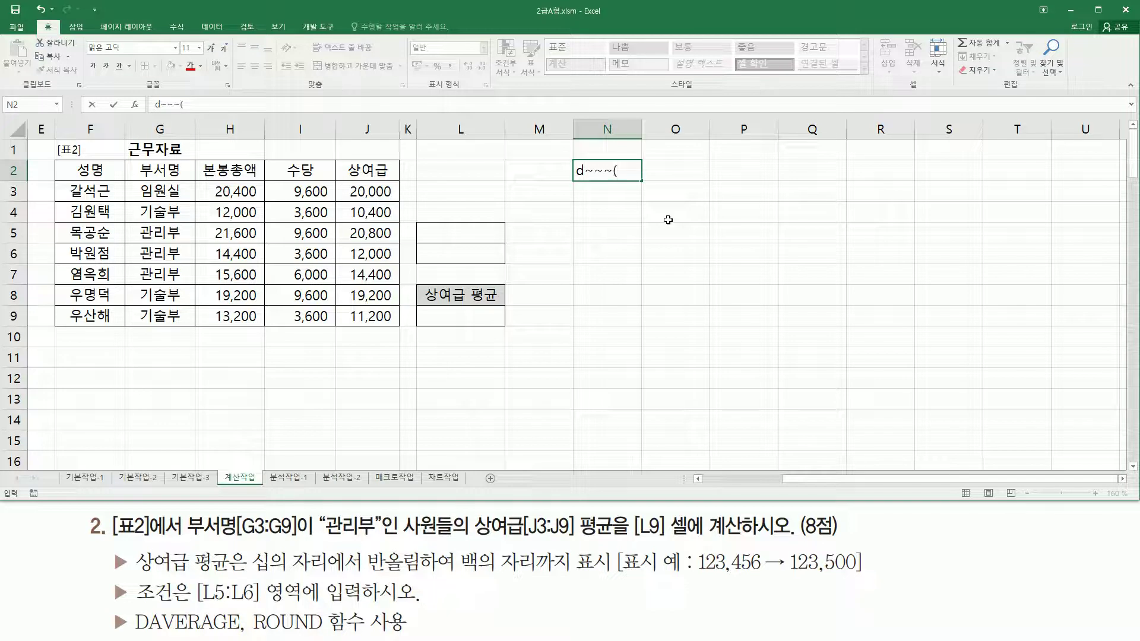
text( 전체범ㅇ위 , 계산열 , 조건범위 ))
key(Return)
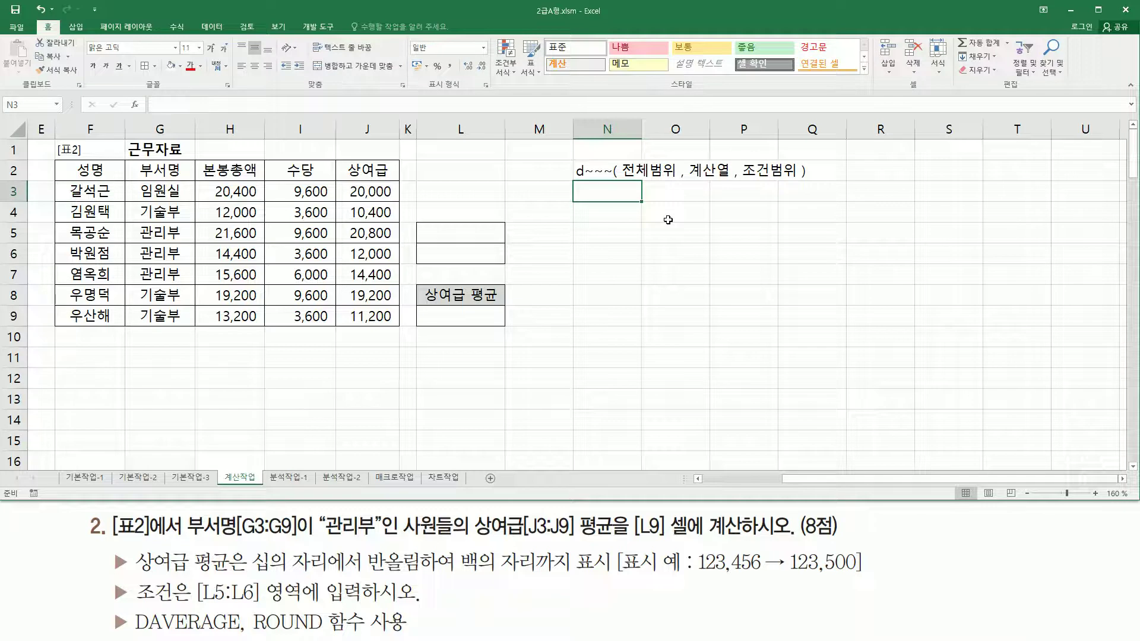
drag(620, 178, 675, 178)
mouse_move(58, 162)
mouse_down()
mouse_move(335, 286)
mouse_move(399, 329)
mouse_up()
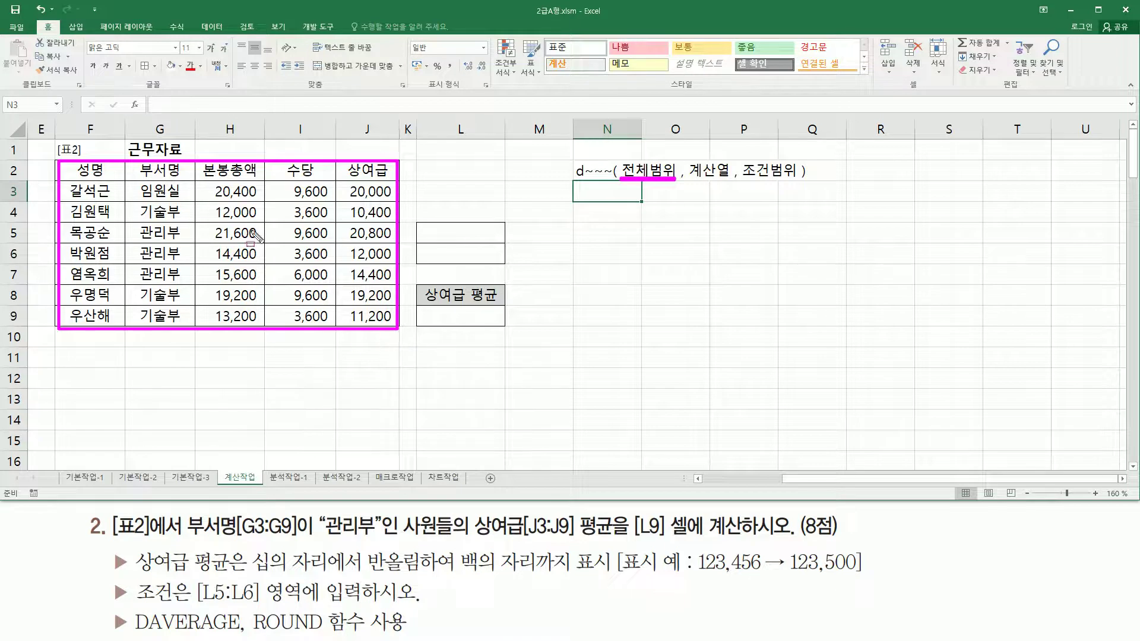
mouse_move(473, 539)
mouse_down()
mouse_move(617, 539)
mouse_move(617, 517)
mouse_up()
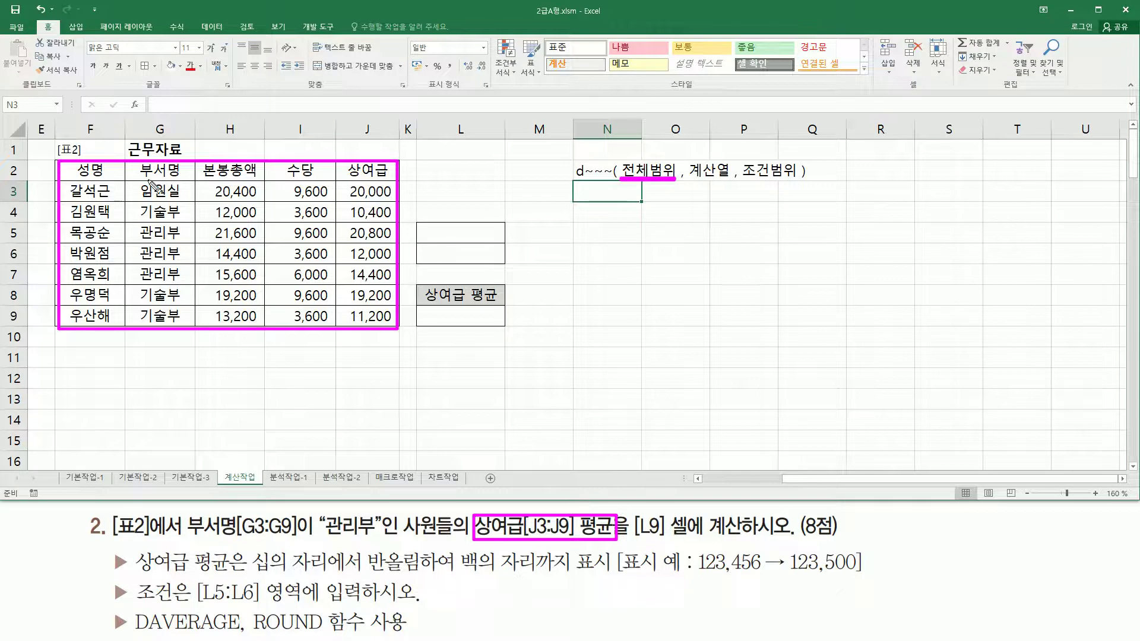
mouse_move(112, 170)
mouse_down()
mouse_move(104, 205)
mouse_move(168, 196)
mouse_move(149, 207)
mouse_move(181, 208)
mouse_move(237, 191)
mouse_move(248, 215)
mouse_move(223, 219)
mouse_up()
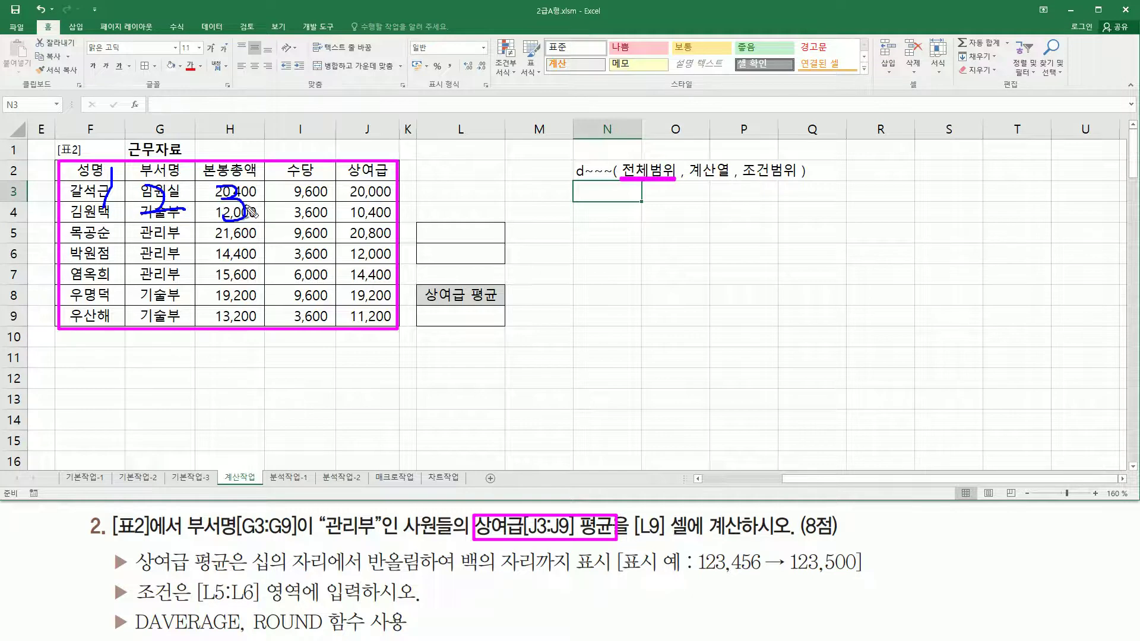
mouse_move(306, 191)
mouse_down()
mouse_move(326, 210)
mouse_move(309, 228)
mouse_up()
mouse_move(361, 180)
mouse_down()
mouse_move(361, 201)
mouse_move(384, 213)
mouse_move(355, 224)
mouse_move(383, 190)
mouse_move(338, 168)
mouse_move(390, 166)
mouse_move(364, 189)
mouse_up()
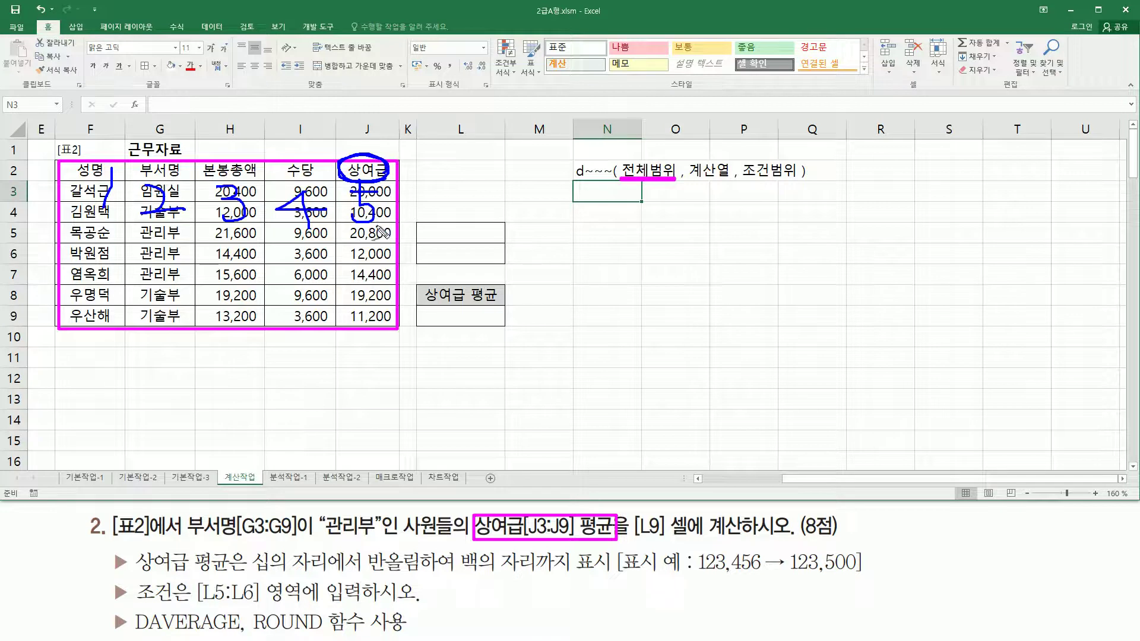
mouse_move(710, 178)
mouse_down()
mouse_move(716, 202)
mouse_move(702, 208)
mouse_up()
drag(701, 185, 799, 178)
drag(191, 539, 376, 542)
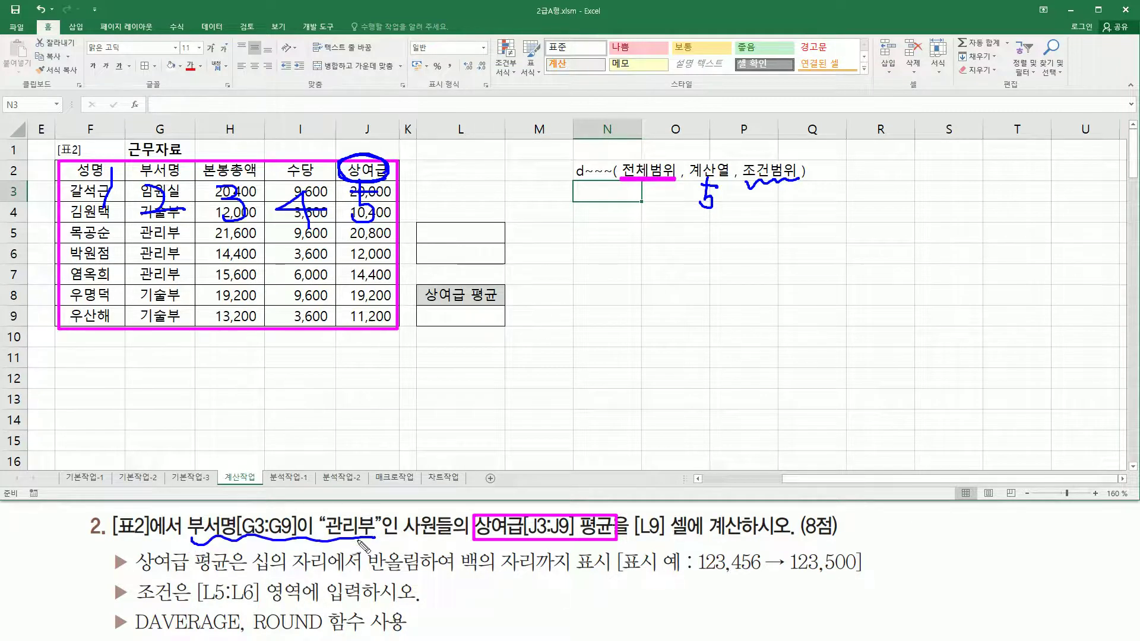
drag(106, 584, 124, 576)
drag(478, 268, 464, 272)
mouse_move(466, 233)
mouse_down()
mouse_move(482, 240)
mouse_move(466, 269)
mouse_up()
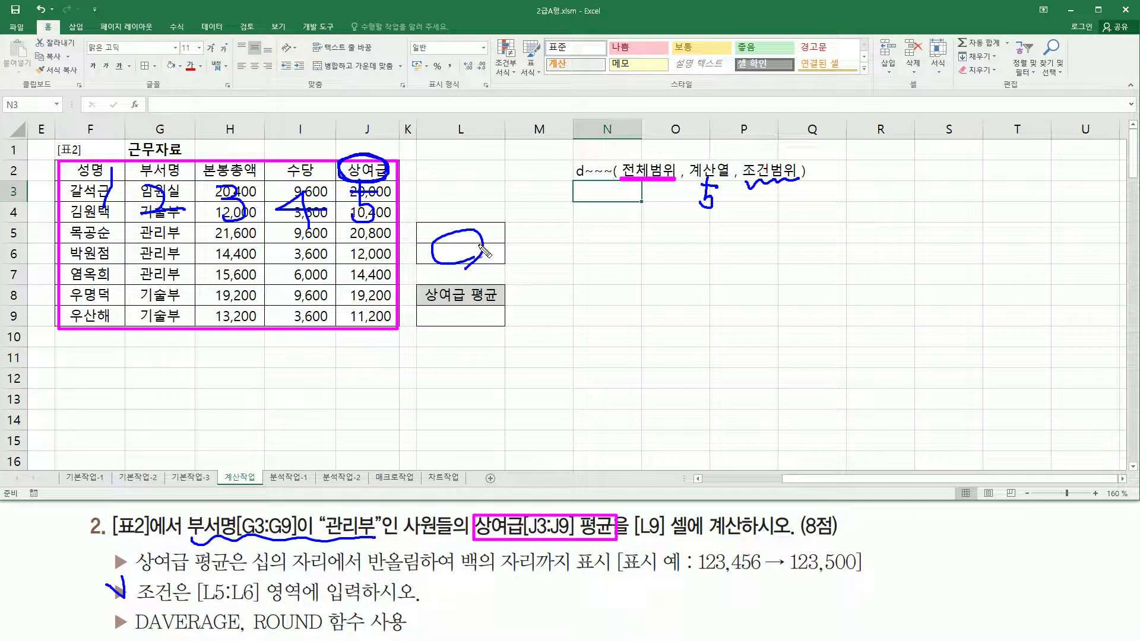
key(Escape)
Step: Enter the criteria header 부서명 in L5 and the criteria value 관리부 in L6
click(466, 232)
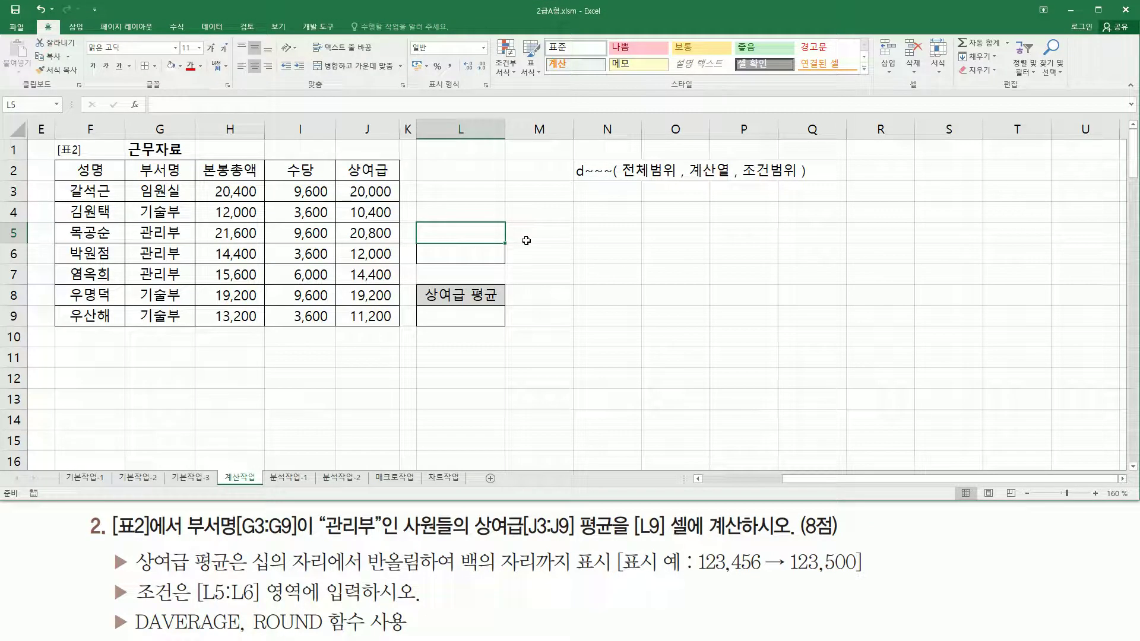
text(부서명)
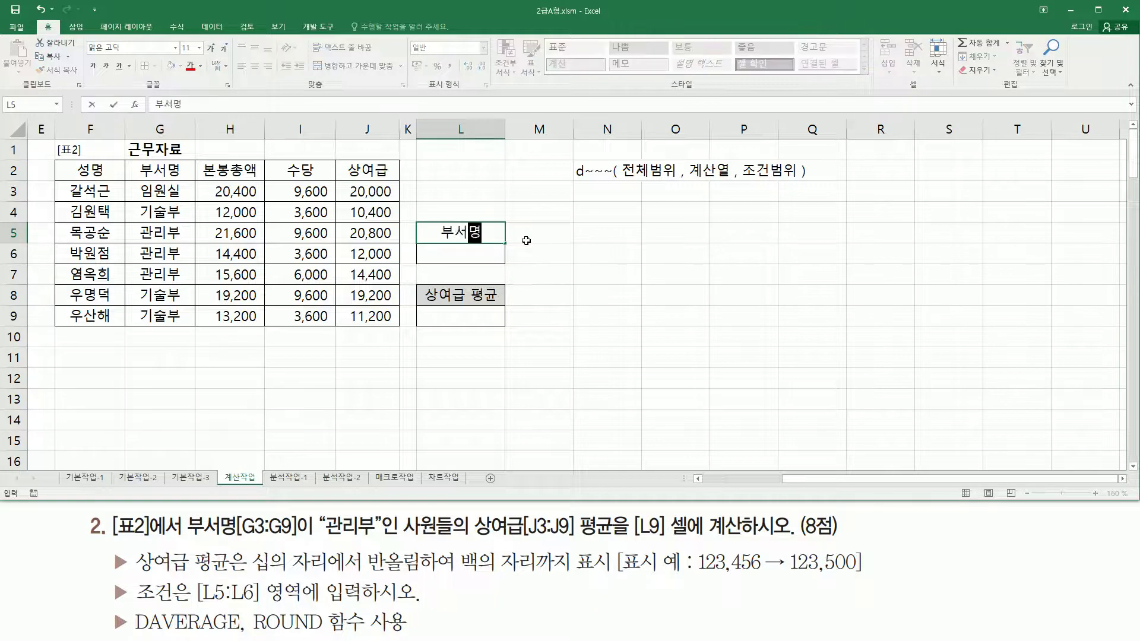
key(Return)
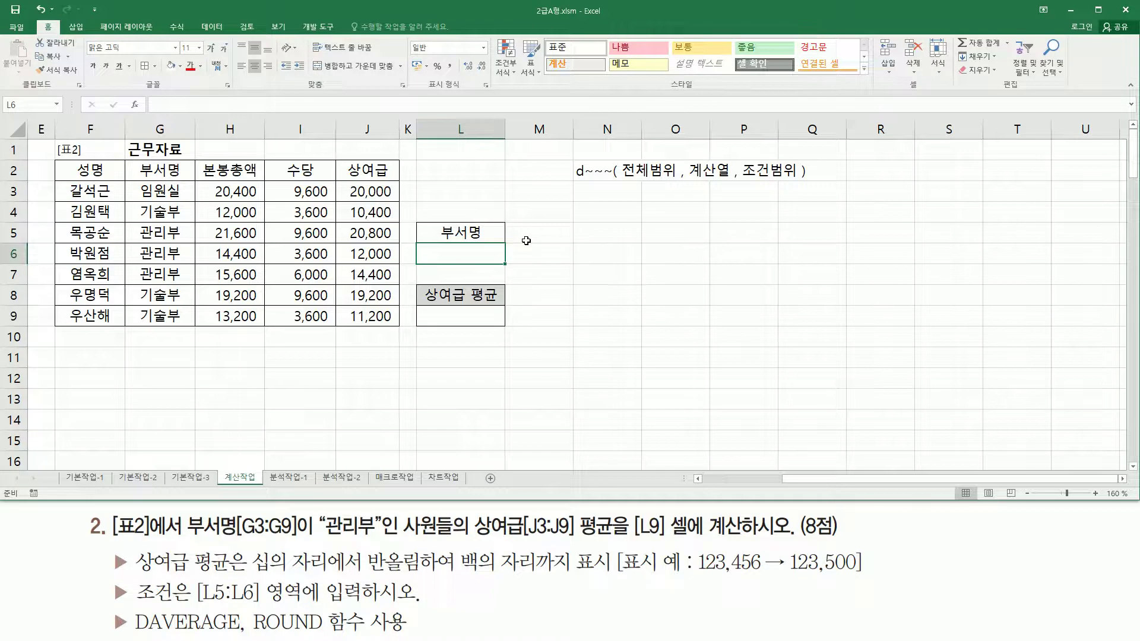
text(관리부)
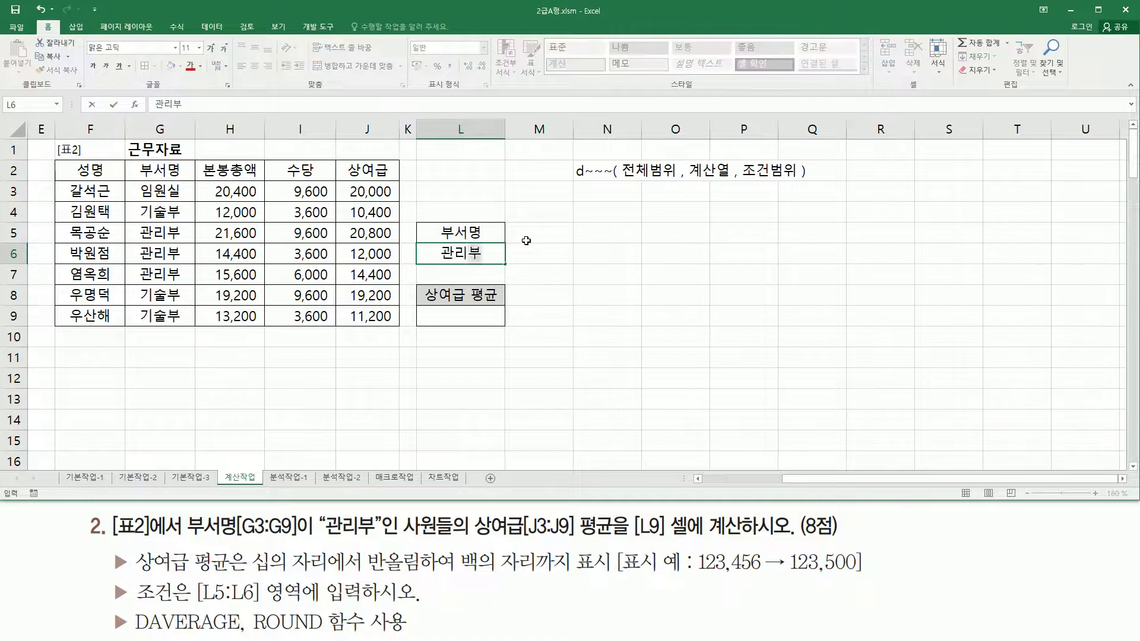
key(Return)
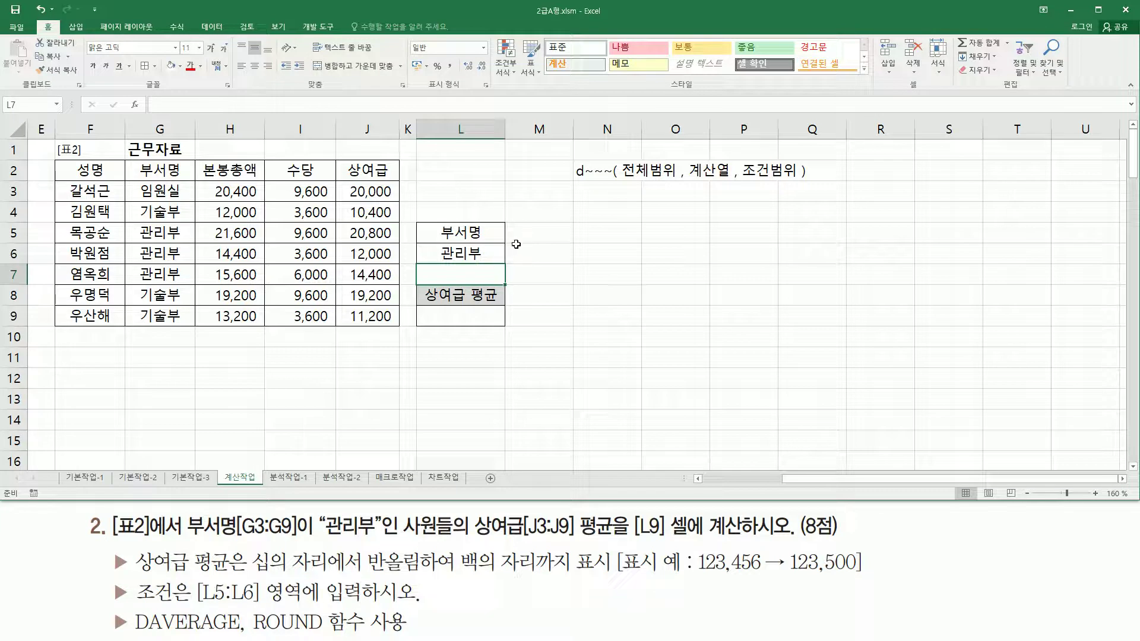
Step: Calculate the 관리부 bonus average in L9 with =DAVERAGE( F2:J9 , 5 , L5:L6 )
click(477, 321)
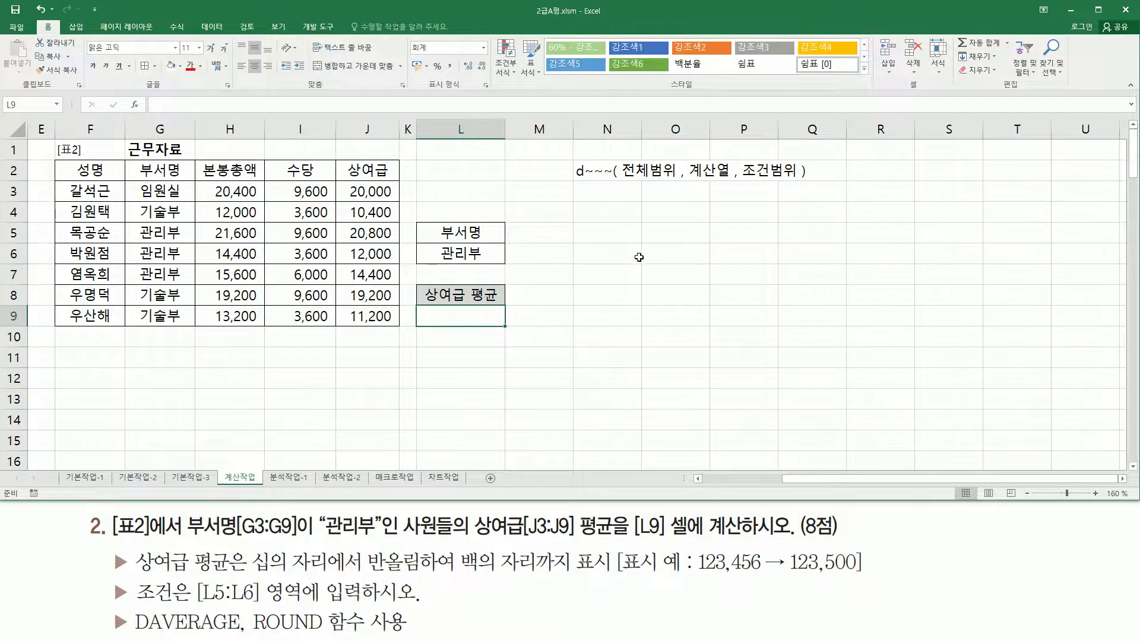
text(=)
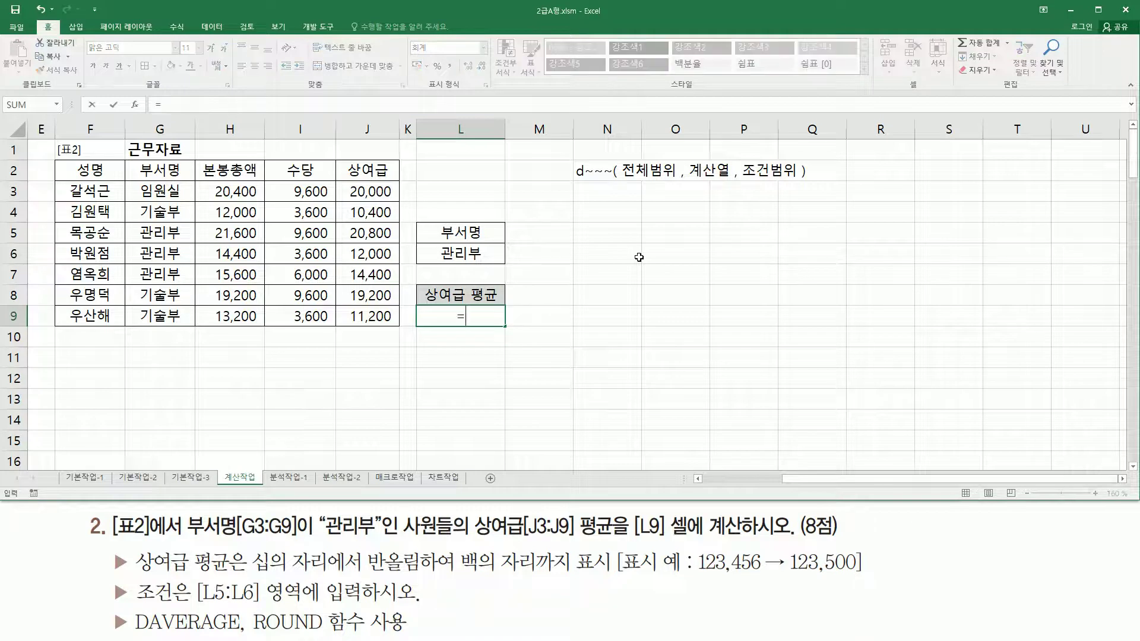
text(da)
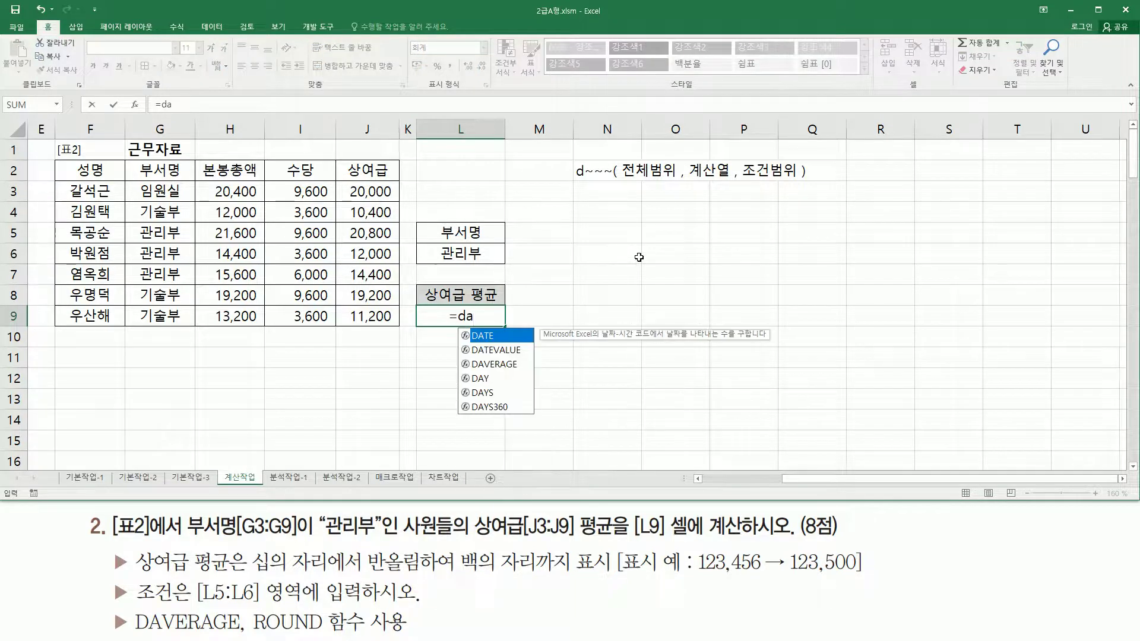
text(ve)
key(Tab)
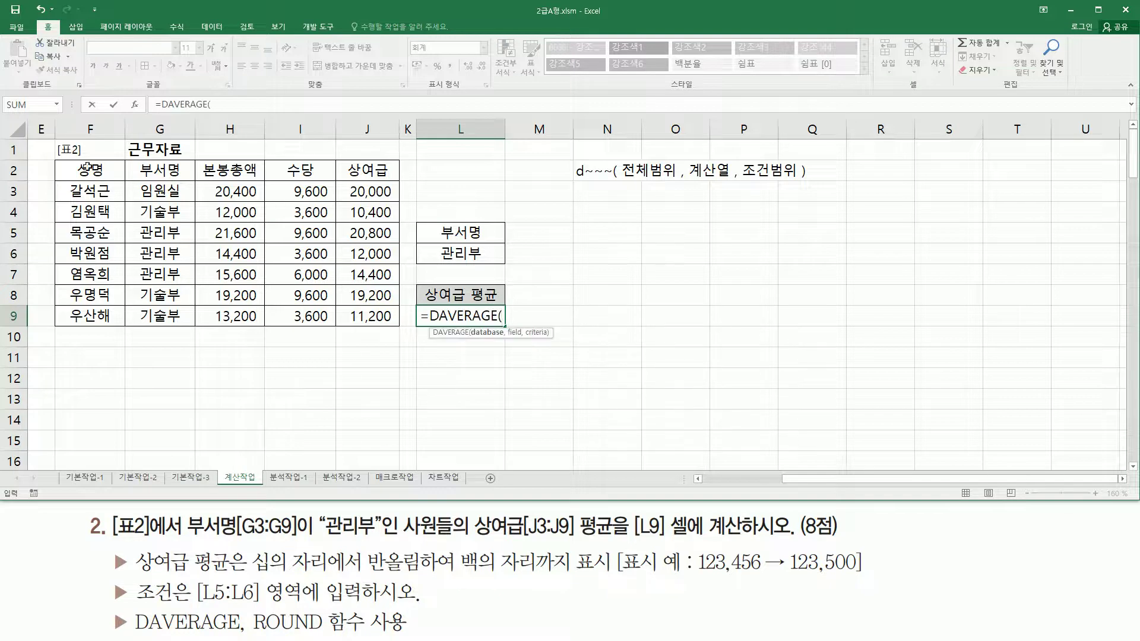
drag(88, 168, 351, 316)
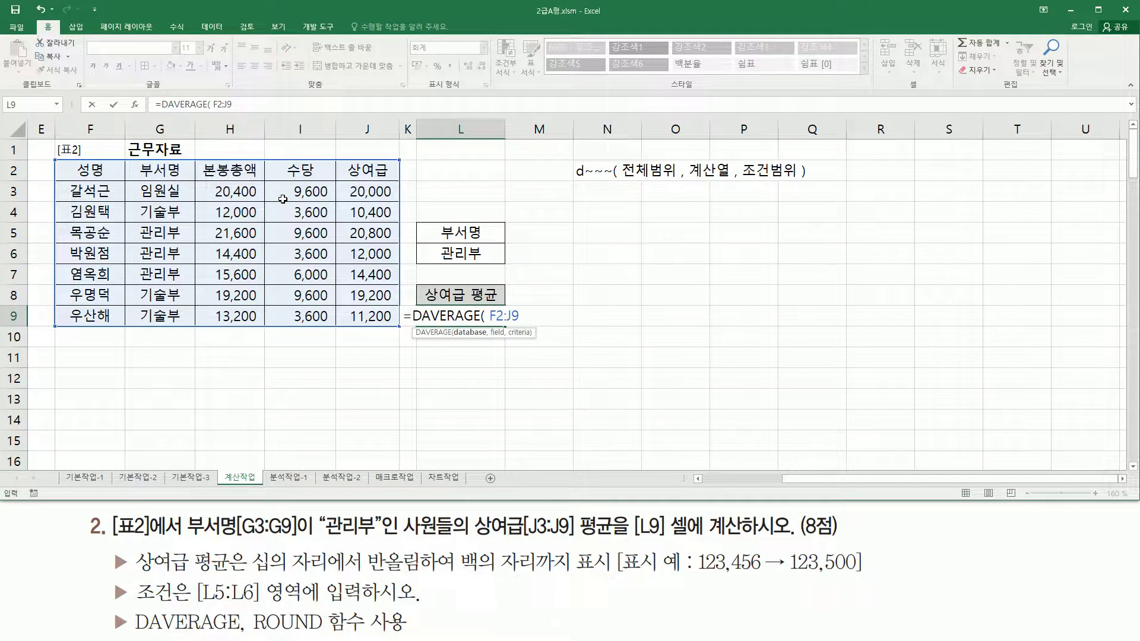
text(,)
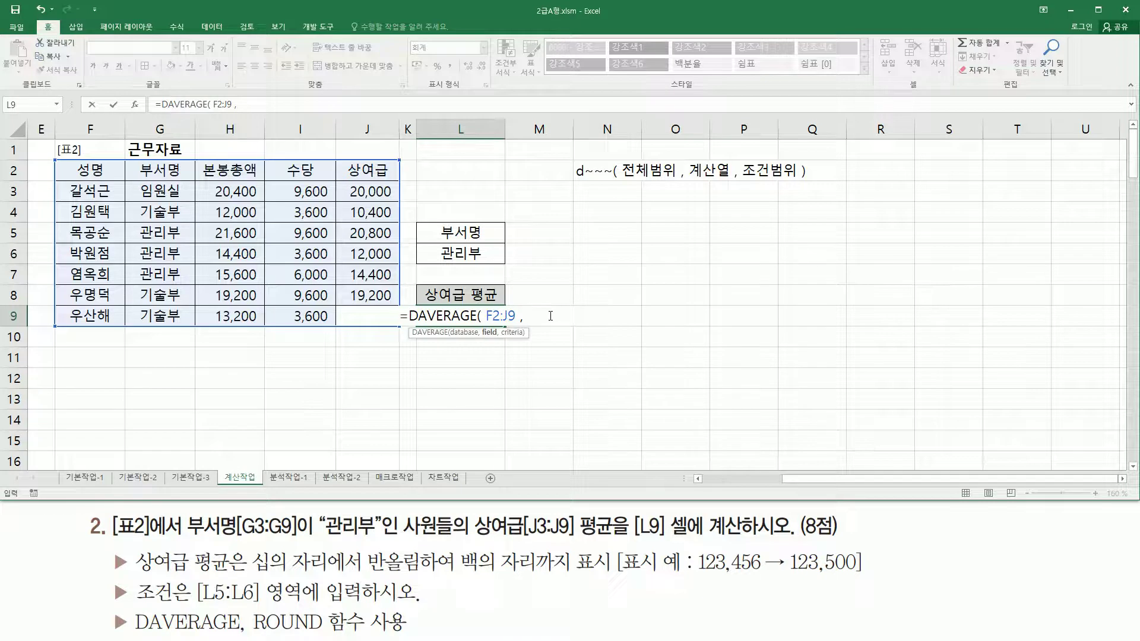
text(5 ,)
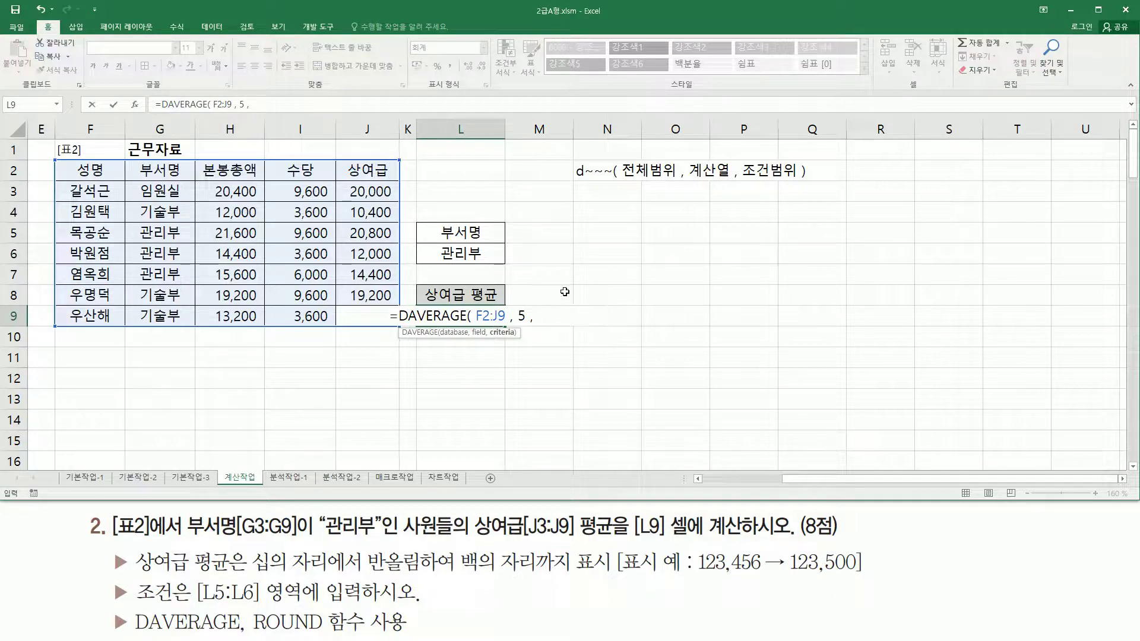
mouse_move(427, 225)
mouse_down()
mouse_move(484, 267)
mouse_move(477, 250)
mouse_up()
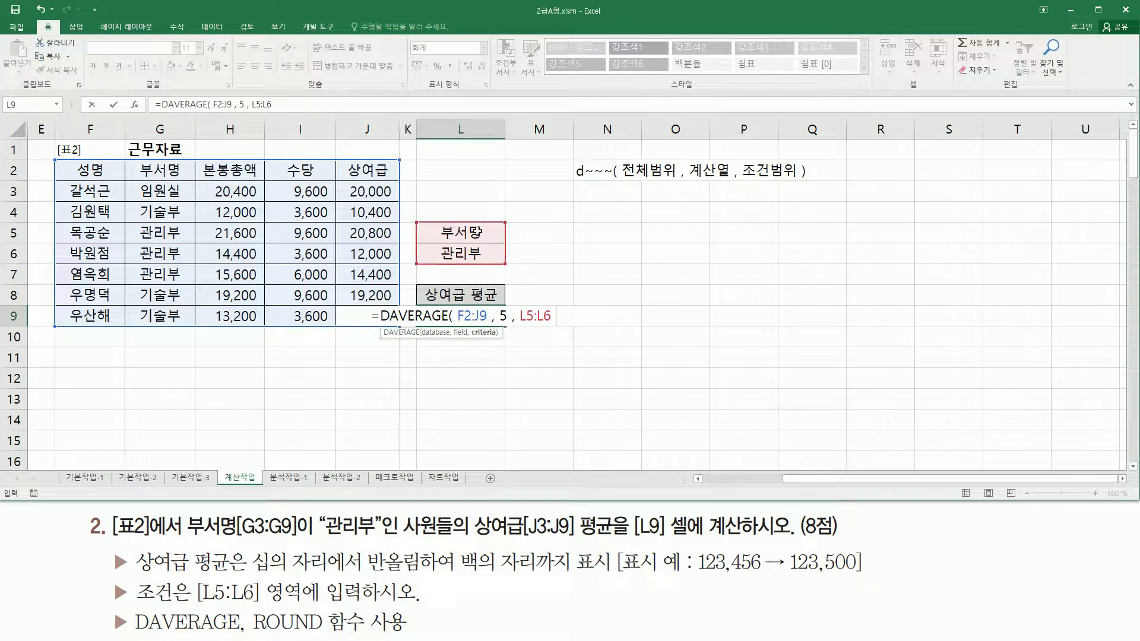
text())
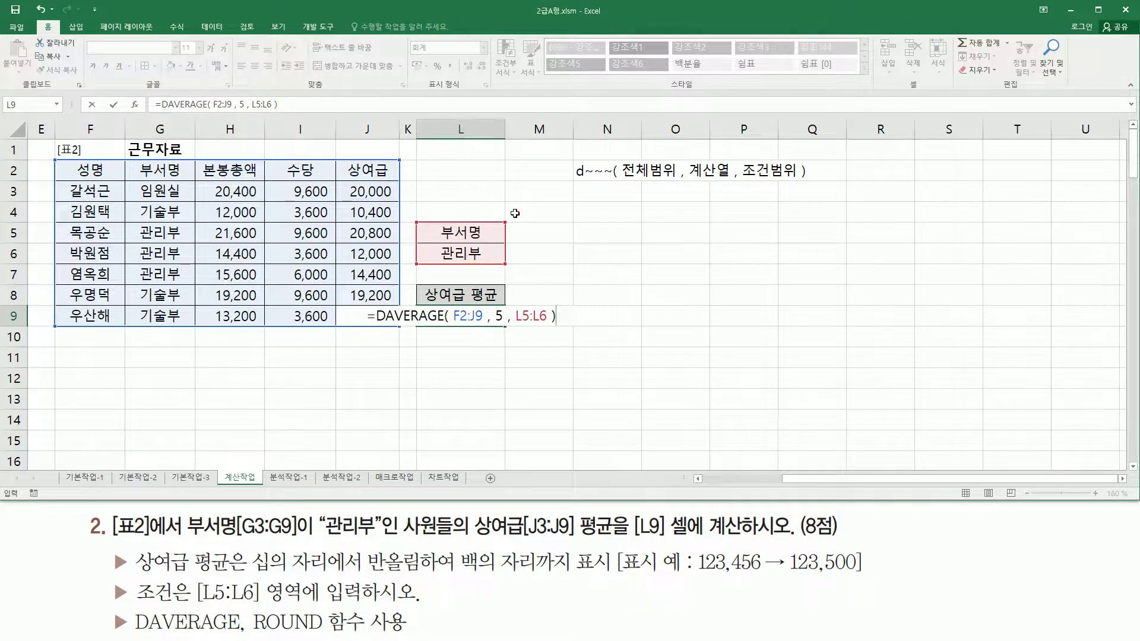
key(Return)
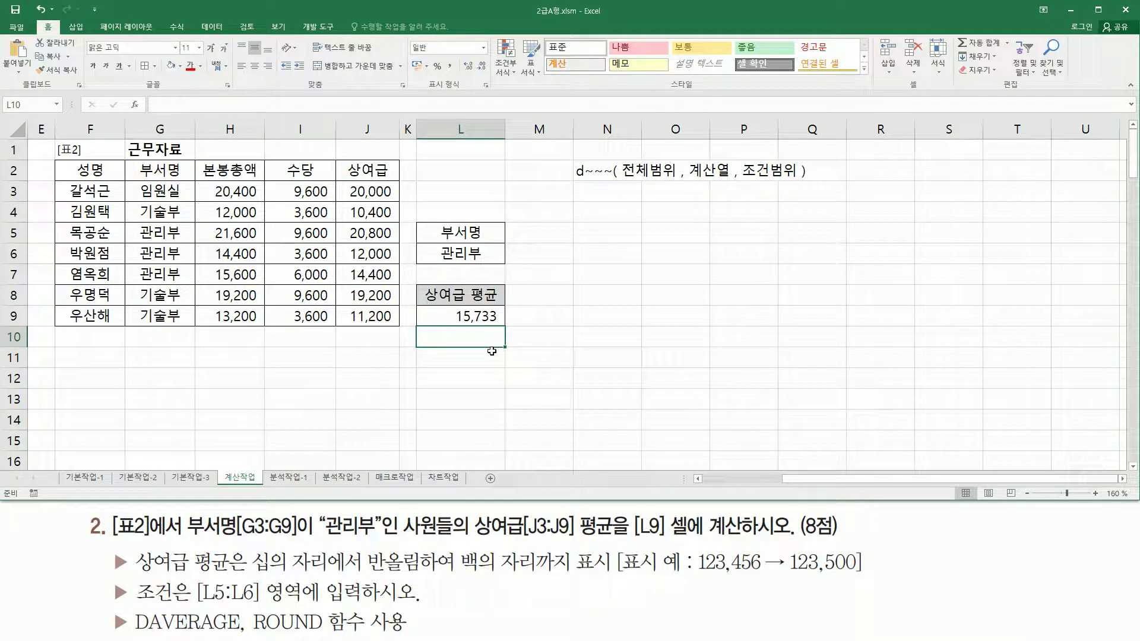
Step: Review the task's rounding place, hundreds-place display and ROUND requirements against the average in L9
mouse_move(110, 547)
mouse_down()
mouse_move(130, 576)
mouse_move(196, 576)
mouse_move(252, 574)
mouse_move(339, 545)
mouse_move(252, 544)
mouse_up()
drag(370, 572, 422, 580)
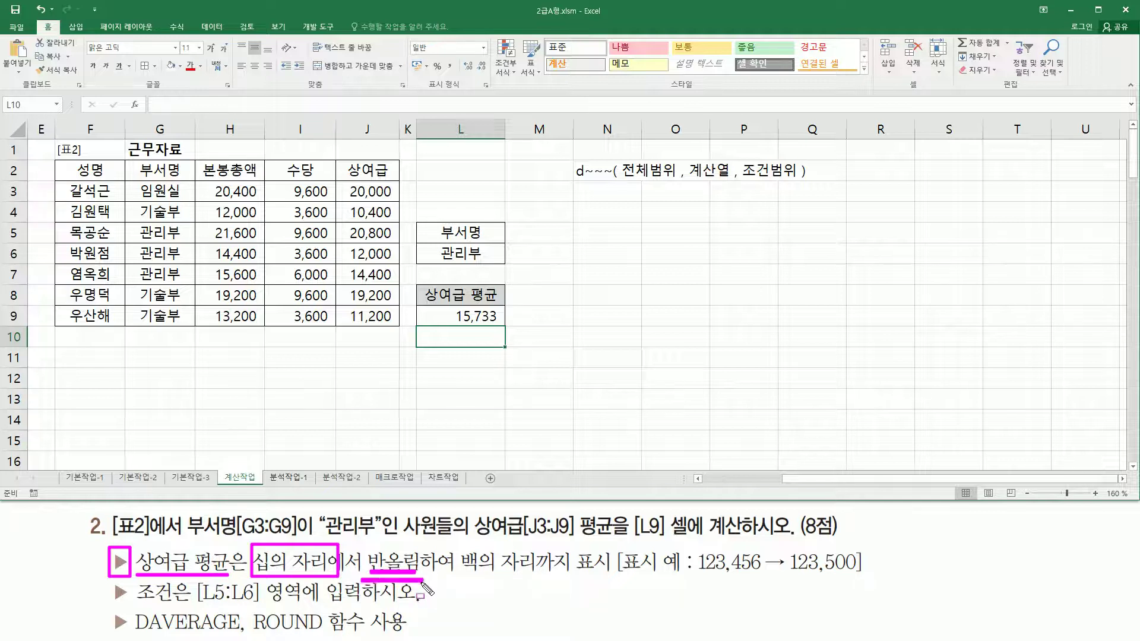
drag(252, 612, 251, 634)
drag(250, 634, 325, 634)
drag(324, 634, 325, 607)
drag(325, 607, 251, 607)
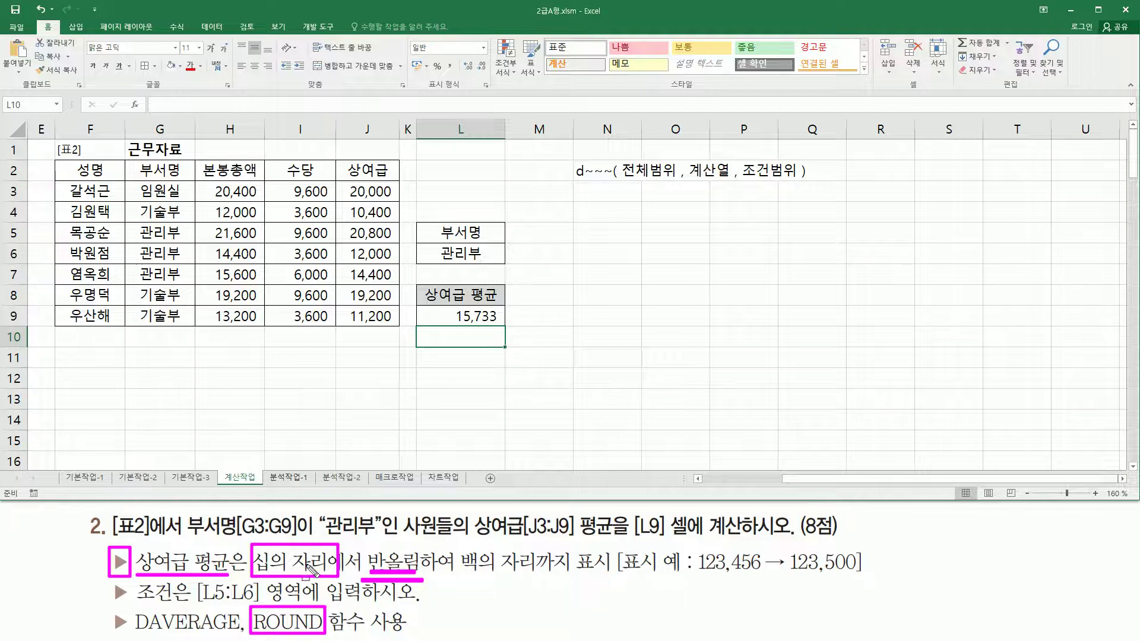
drag(460, 545, 614, 587)
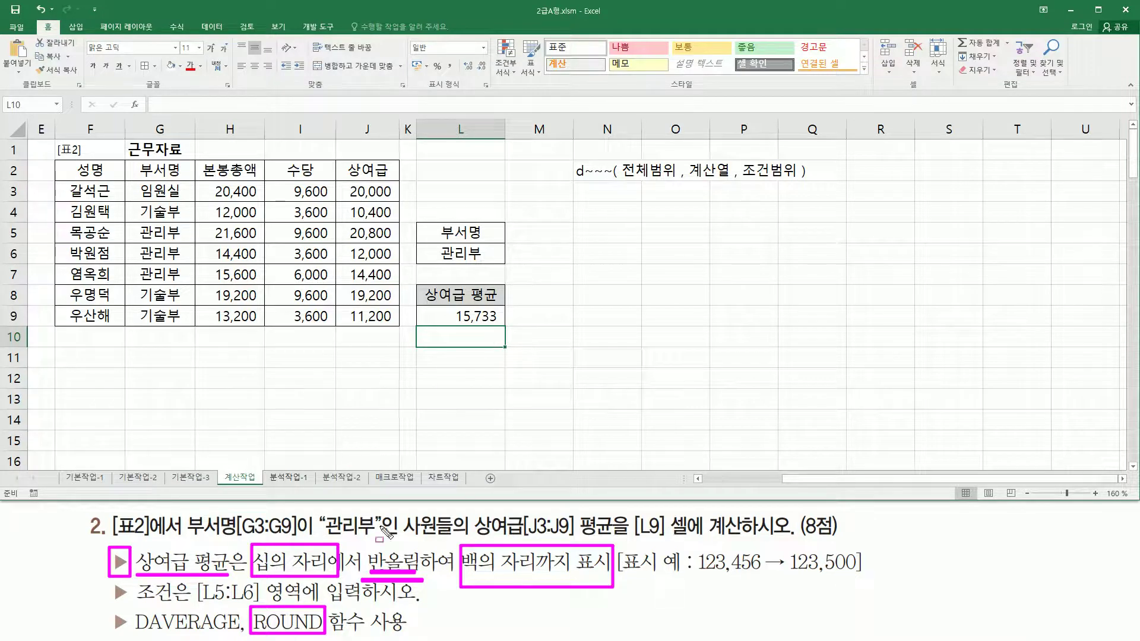
mouse_move(437, 305)
mouse_down()
mouse_move(458, 325)
mouse_move(509, 327)
mouse_up()
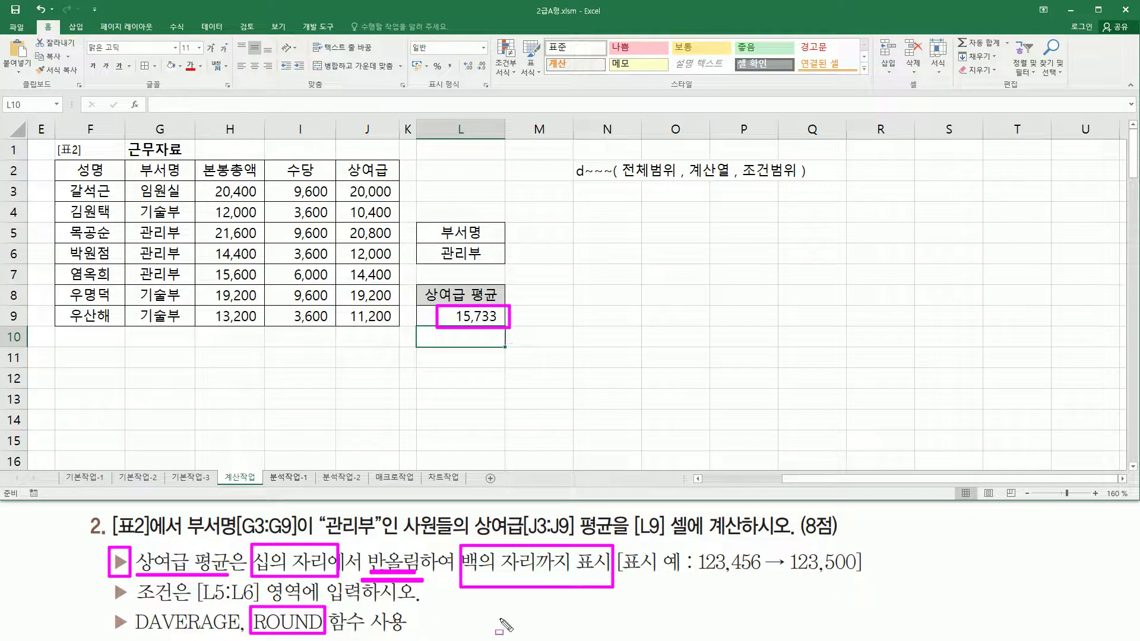
drag(456, 580, 622, 580)
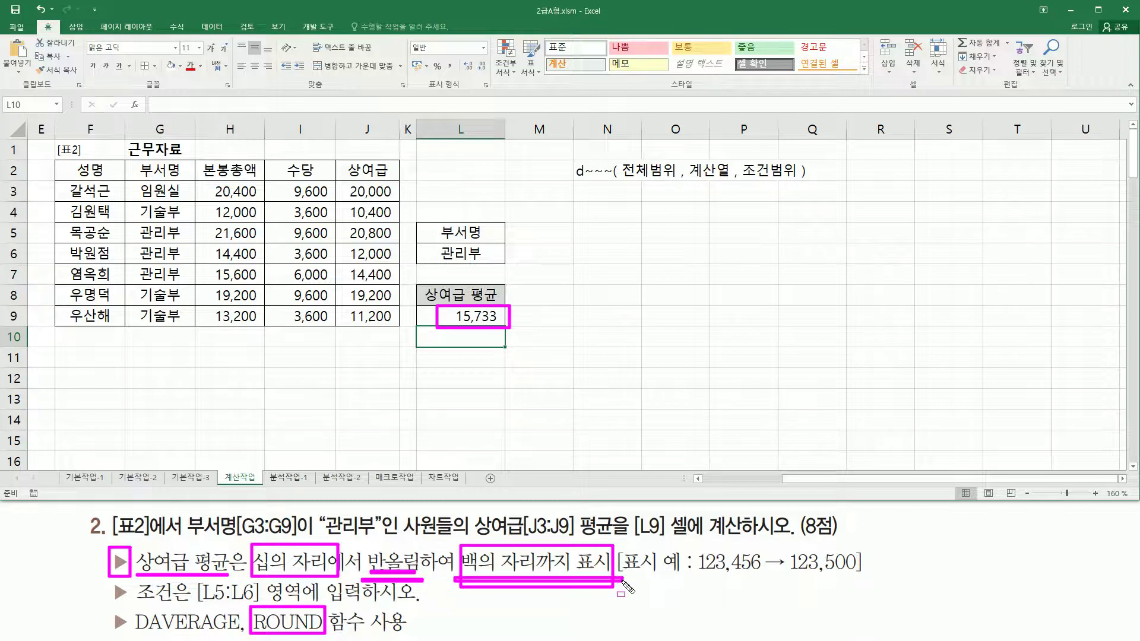
key(e)
mouse_move(456, 541)
mouse_down()
mouse_move(480, 578)
mouse_move(618, 583)
mouse_up()
key(Escape)
Step: Write the note "십의자리까지 표시" in cell N5
click(620, 253)
click(619, 232)
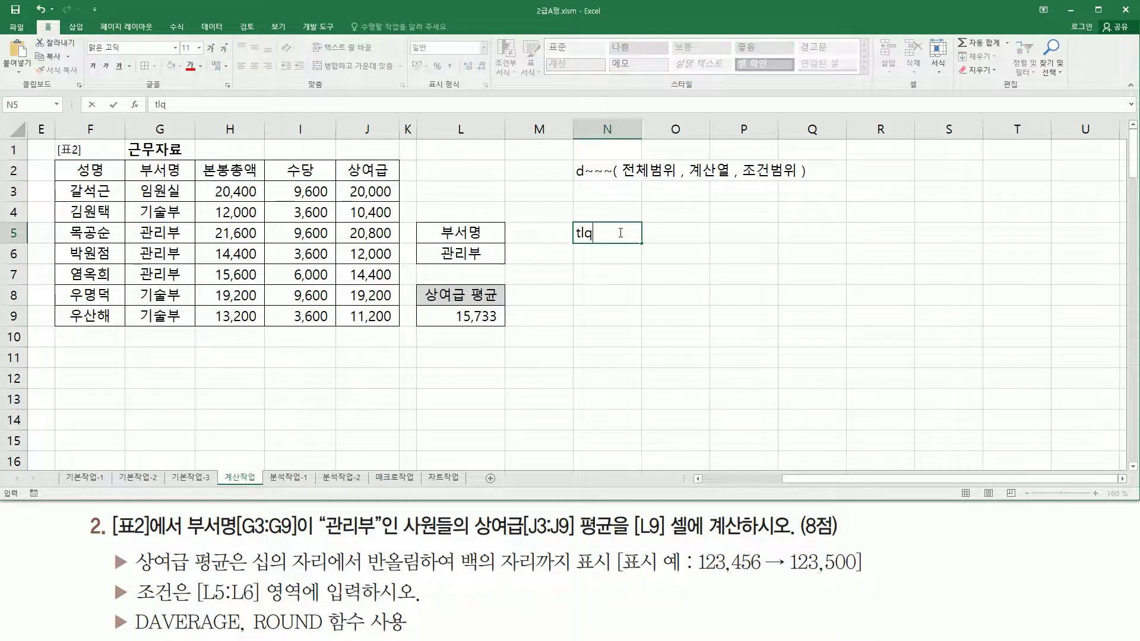
text(시ㅂ의자리까지)
text( 표시)
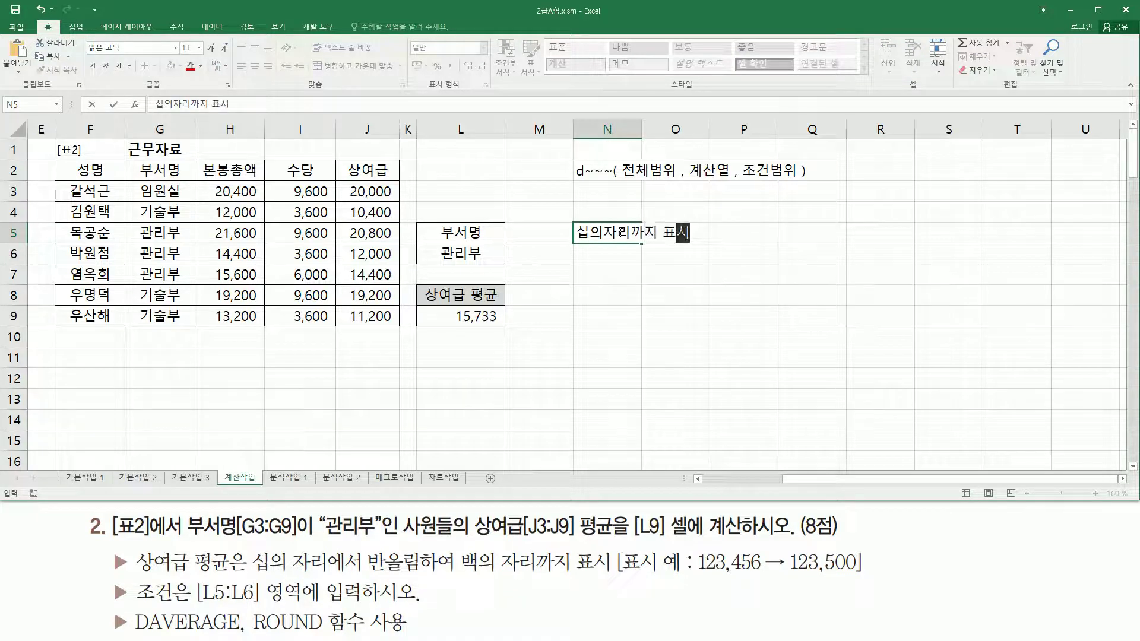
key(Return)
Step: Copy the note in N5 into N6:N8, leaving N9 empty
click(621, 232)
key(ctrl+c)
key(Down)
key(ctrl+v)
key(Down)
key(ctrl+v)
key(Down)
key(ctrl+v)
key(Down)
key(ctrl+v)
key(Delete)
Step: Replace the leading 십 with 백 in N6, 천 in N7 and 만 in N8
double_click(591, 254)
drag(591, 255, 547, 257)
text(배ㄱ)
key(Return)
key(F2)
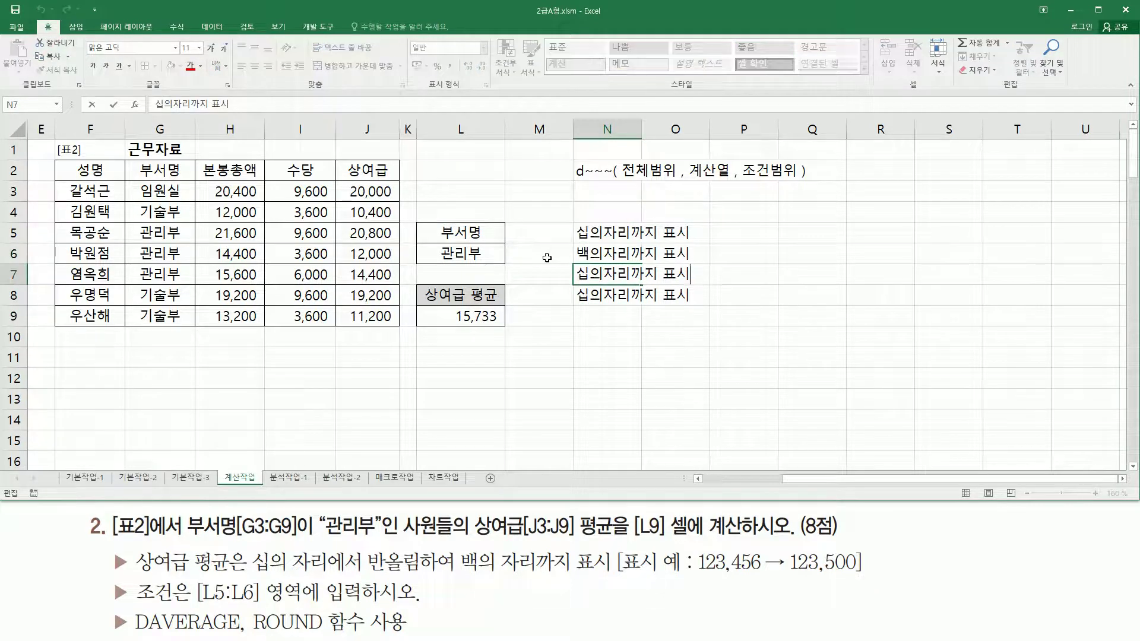
key(Home)
key(shift+Right)
text(천)
key(Return)
key(F2)
key(Home)
key(shift+Right)
text(ㅁㅏㄴ)
key(Return)
key(Up)
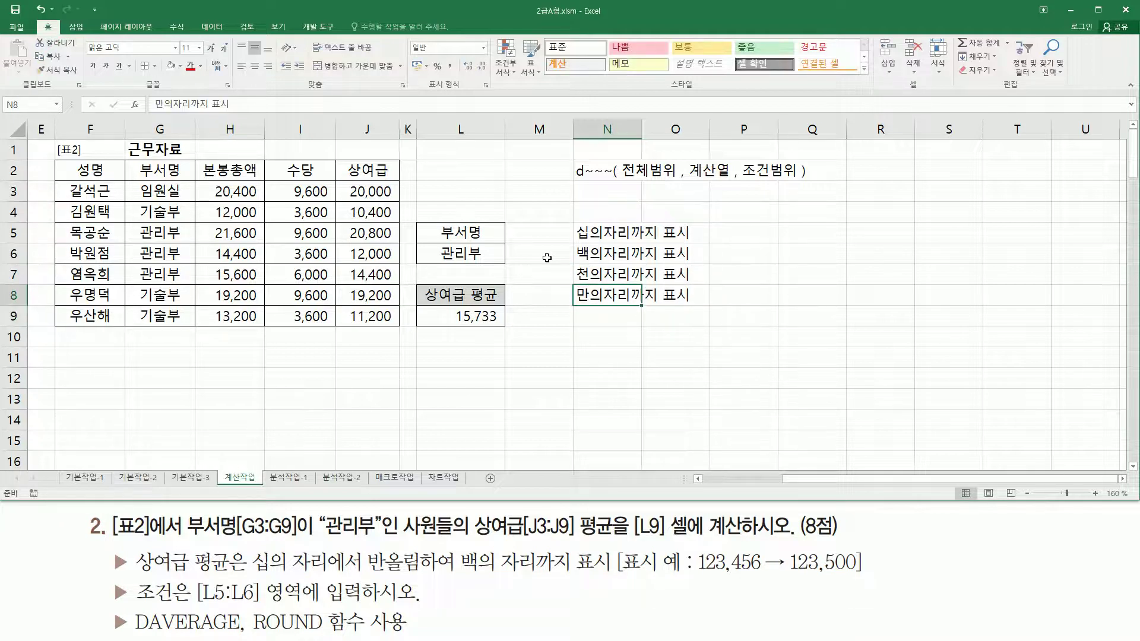
Step: Move the four place-value notes from N5:N8 to O5:O8
drag(607, 232, 709, 276)
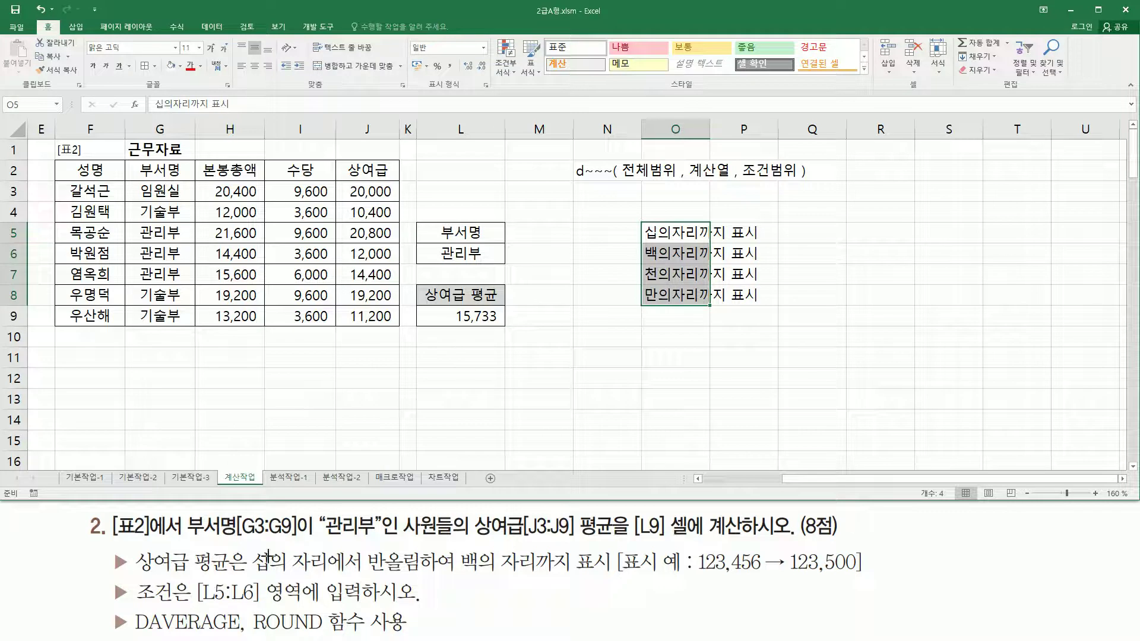
mouse_move(457, 545)
mouse_down()
mouse_move(518, 578)
mouse_move(613, 577)
mouse_up()
key(Escape)
Step: Enter the ROUND digit arguments -1, -2, -3 and -4 in N5:N8 beside the matching notes
click(604, 233)
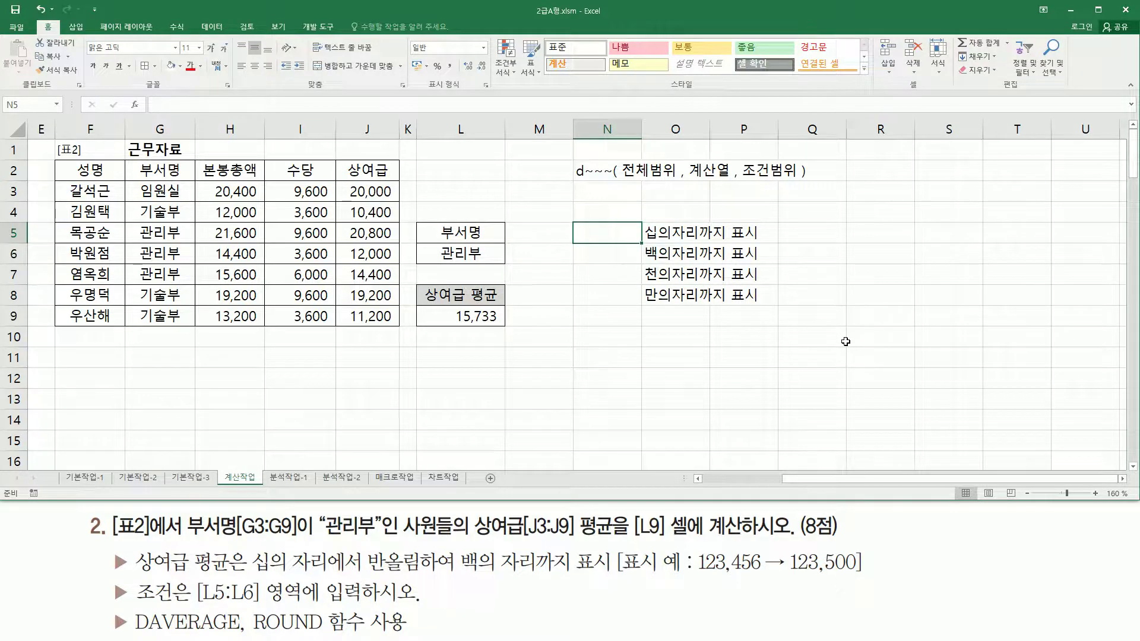
text(-1)
key(Return)
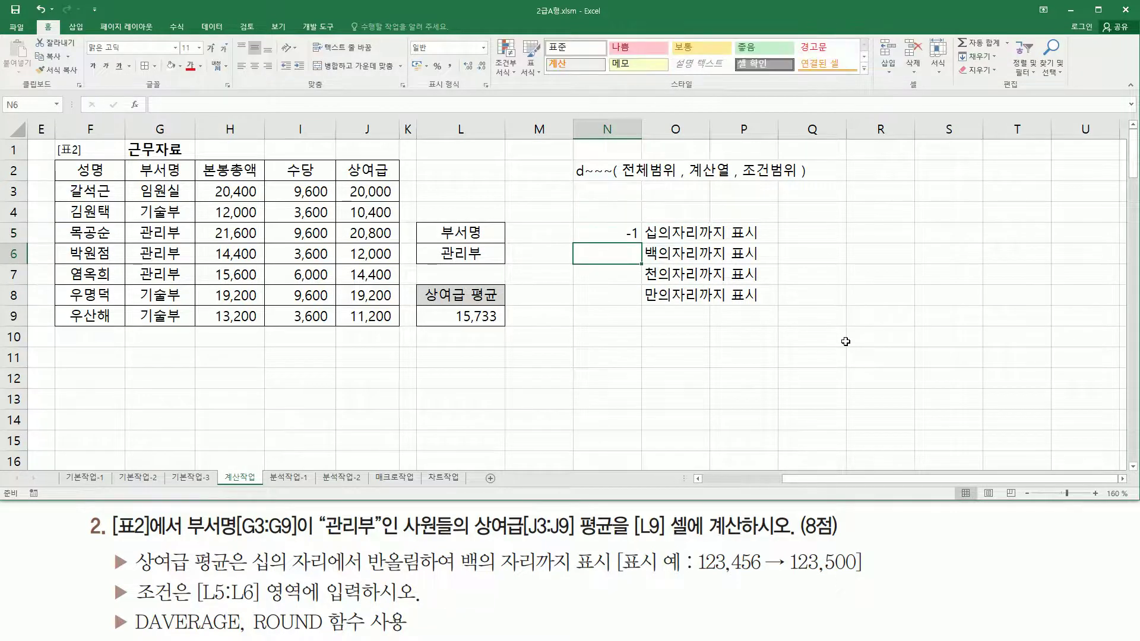
text(-2)
key(Return)
text(-3)
key(Return)
text(-4)
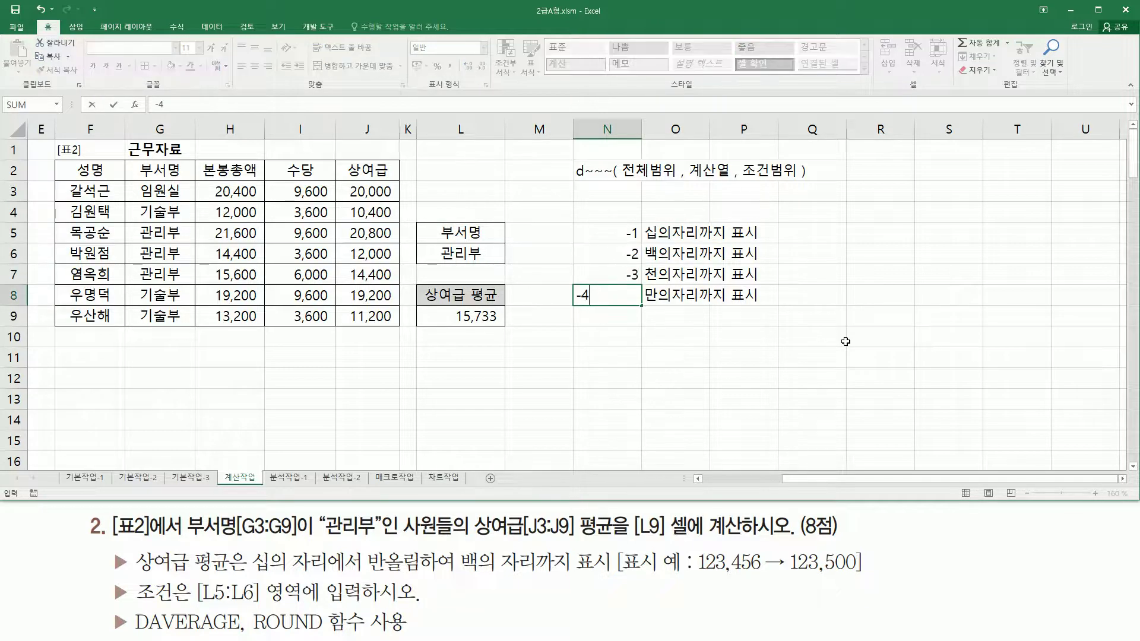
key(Return)
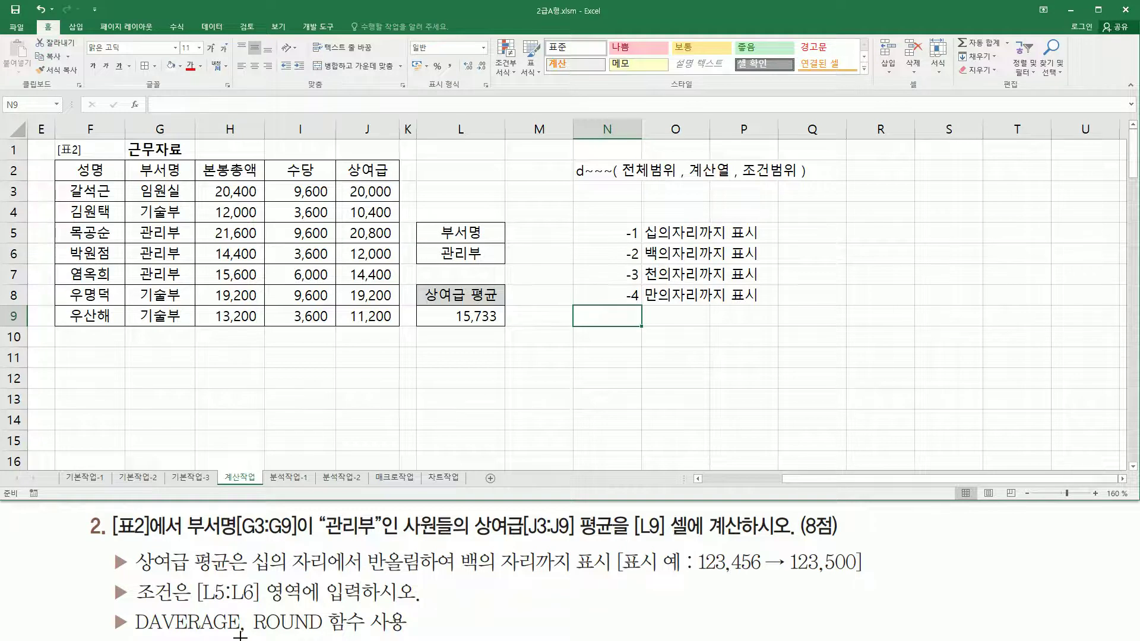
Step: Examine the ROUND requirement, the hundreds-place digit argument and the 123,456 → 123,500 example in relation to the average in L9
drag(364, 545, 432, 574)
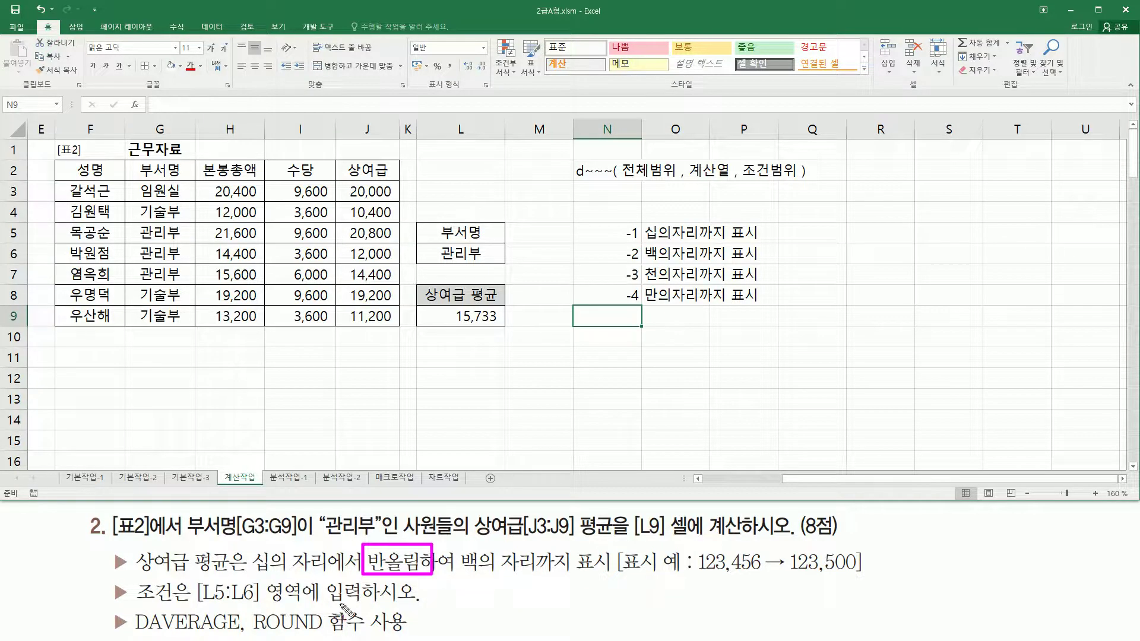
drag(248, 607, 330, 633)
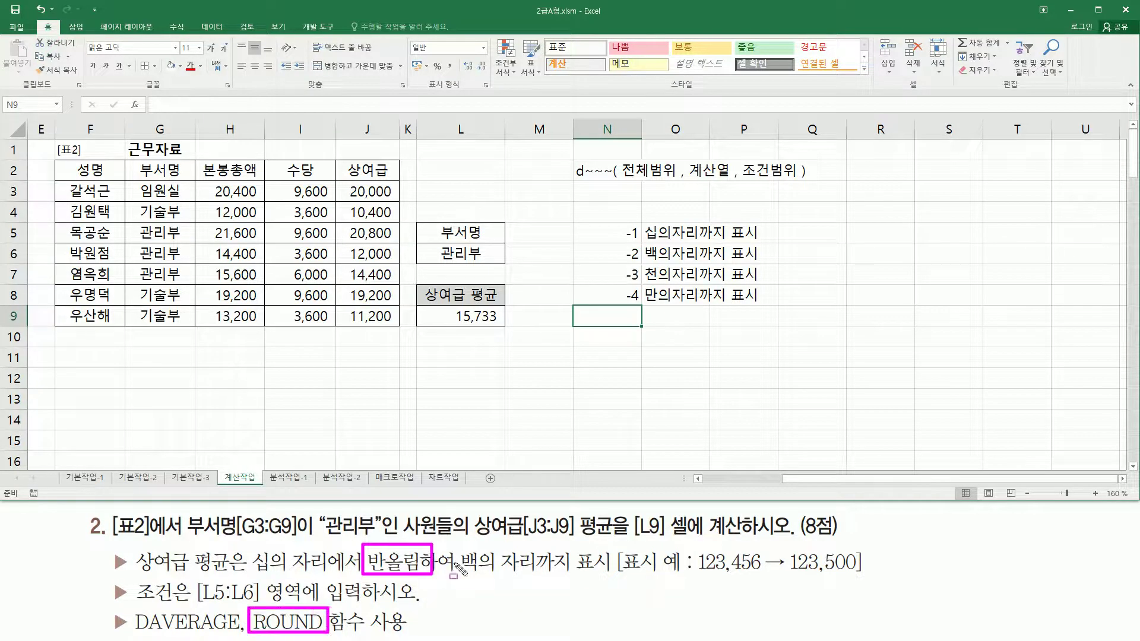
drag(460, 575, 615, 574)
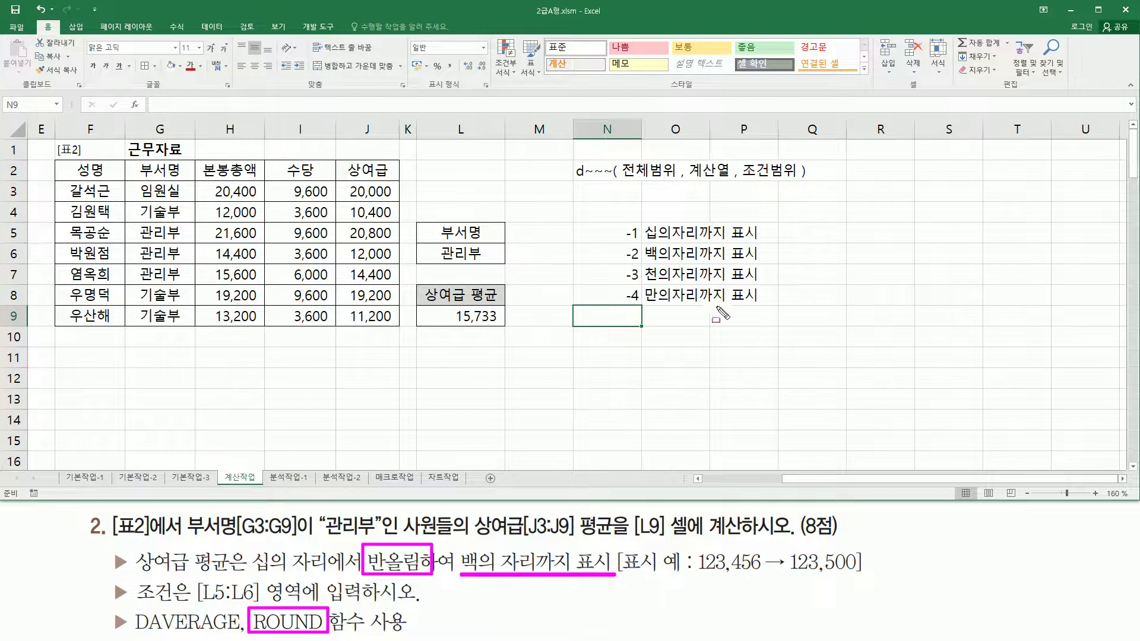
mouse_move(639, 265)
mouse_down()
mouse_move(622, 249)
mouse_move(639, 243)
mouse_move(641, 265)
mouse_move(766, 262)
mouse_up()
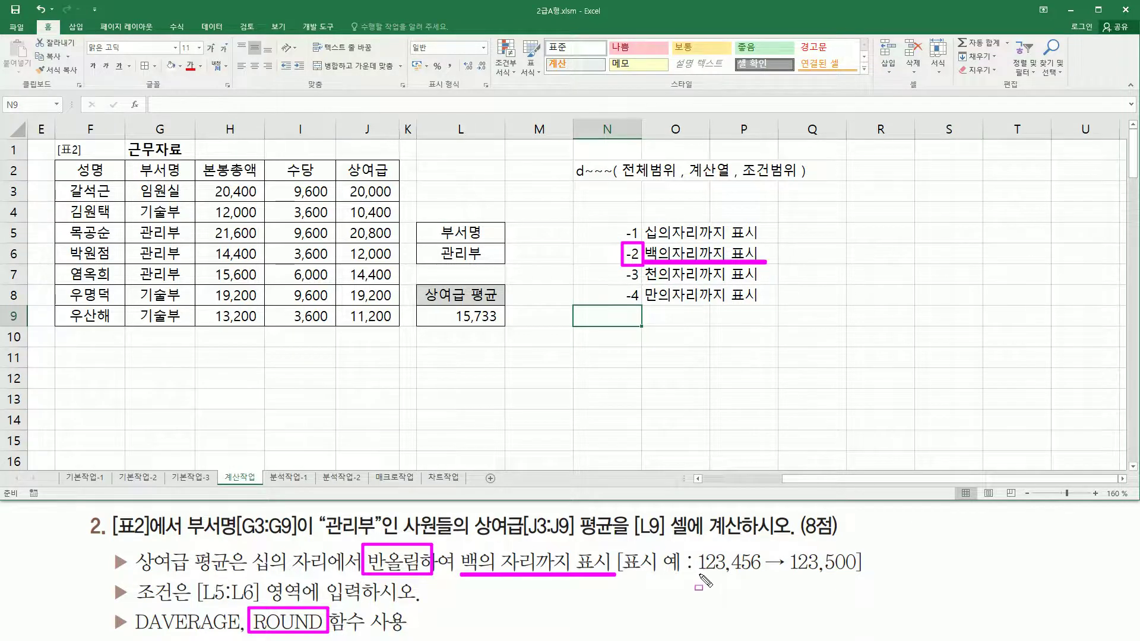
drag(697, 576, 762, 576)
drag(747, 549, 746, 556)
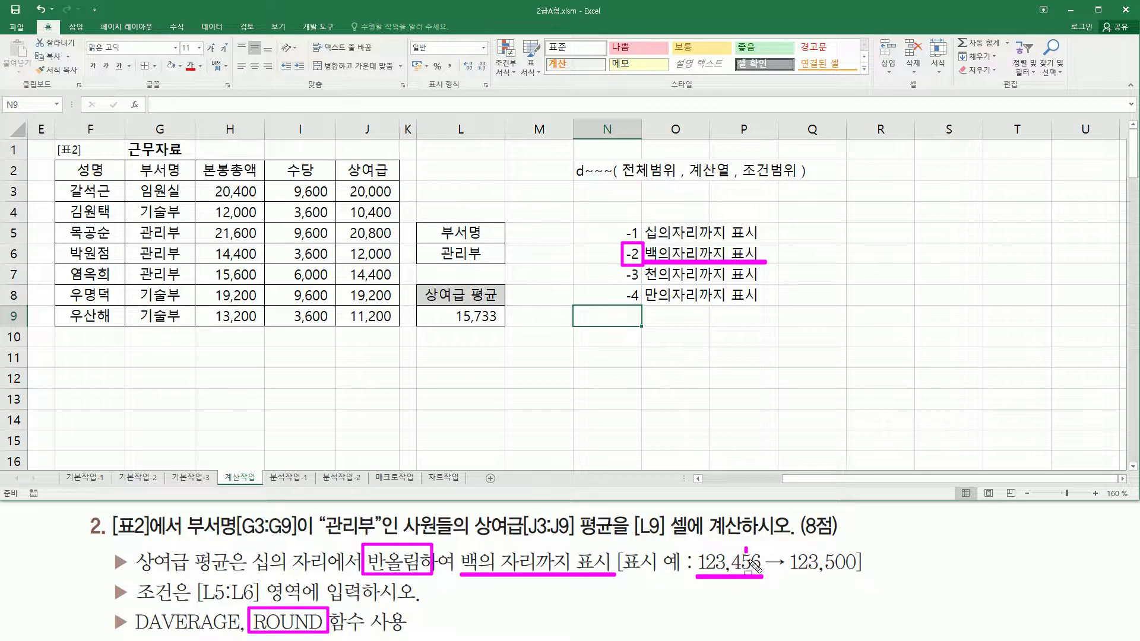
drag(787, 576, 871, 578)
drag(454, 326, 505, 326)
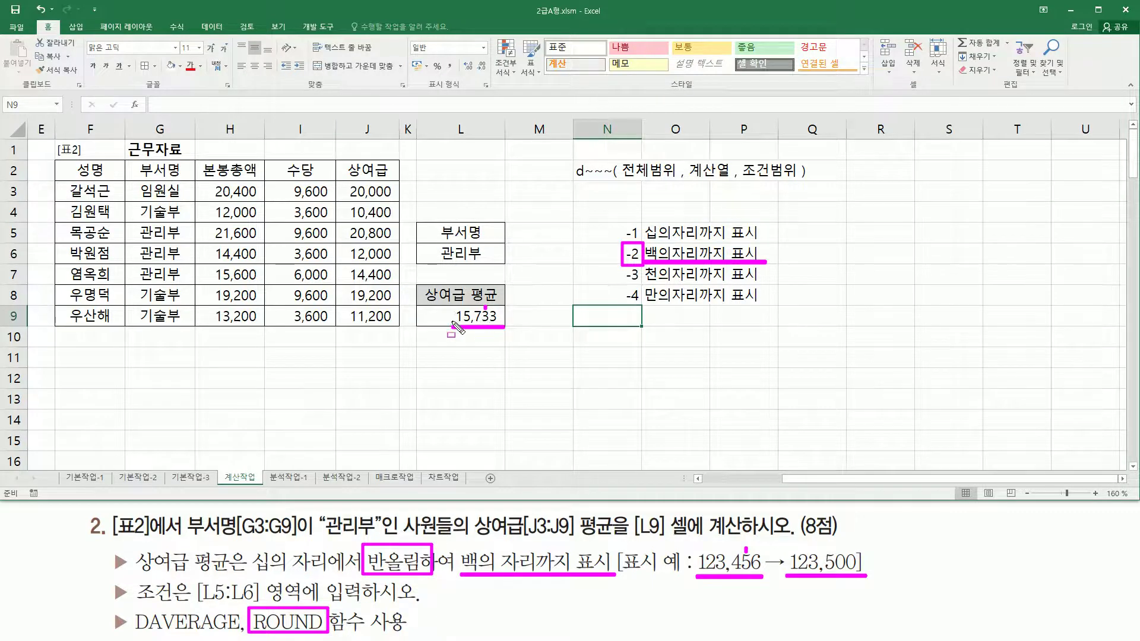
Step: Insert the ROUND function with its opening parenthesis in front of DAVERAGE in the L9 formula
key(Escape)
click(434, 320)
double_click(434, 320)
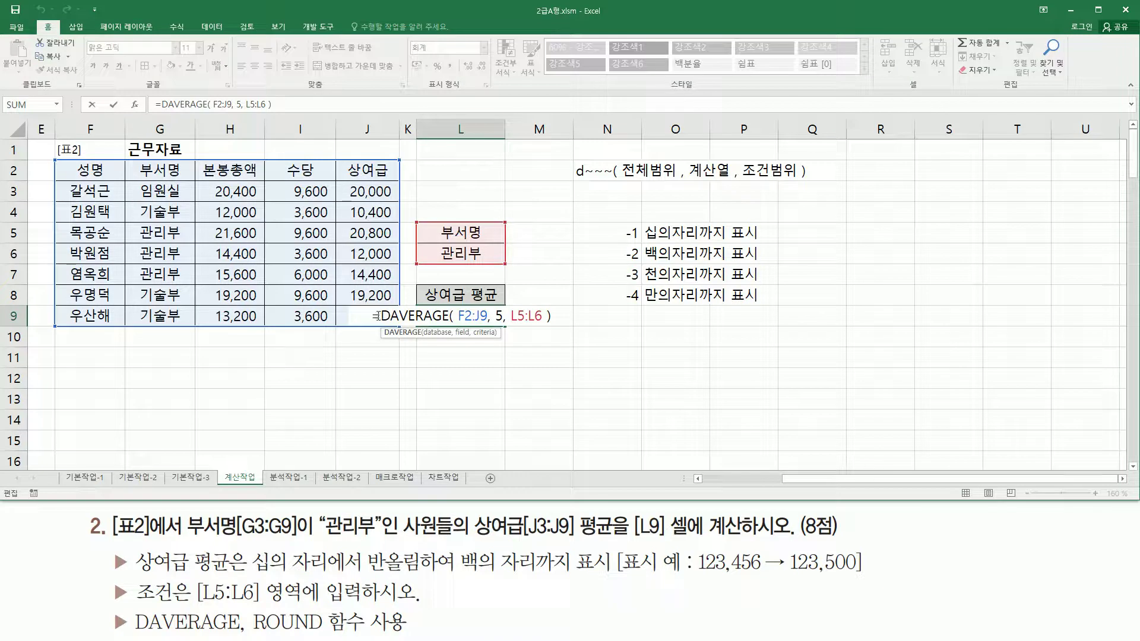
key(Home)
key(Right)
text(ropu)
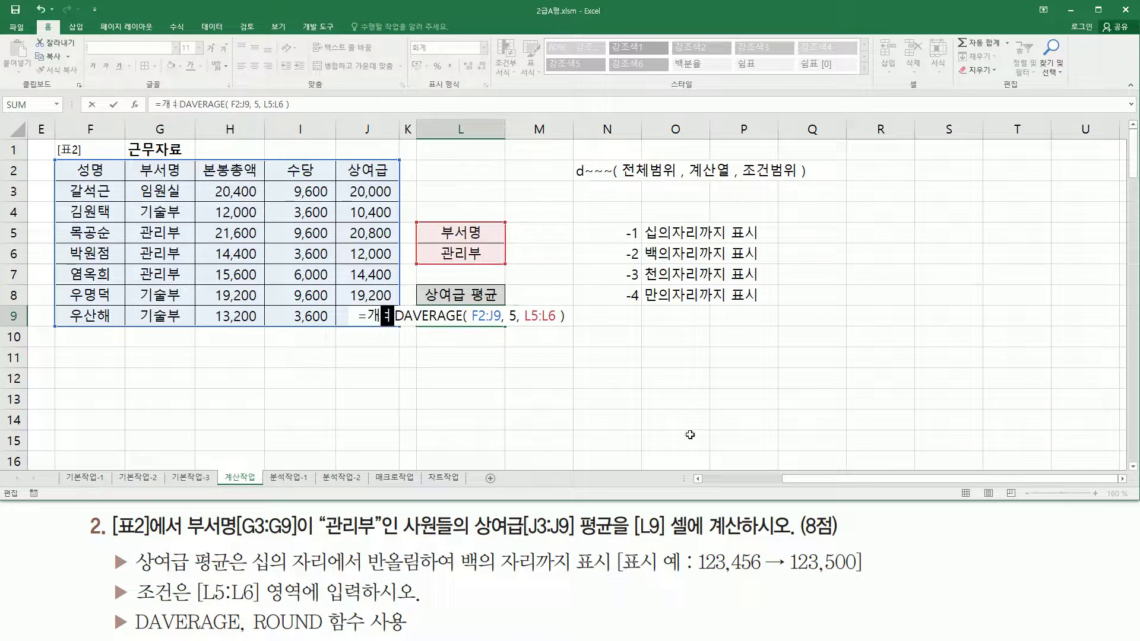
key(BackSpace)
key(BackSpace)
text(un)
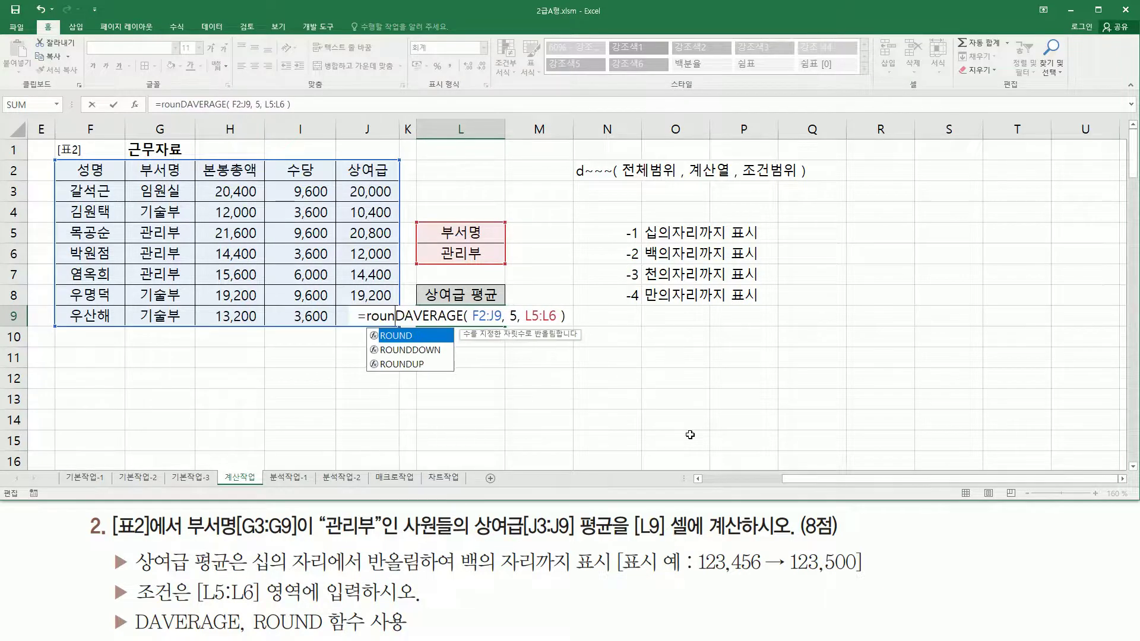
key(Tab)
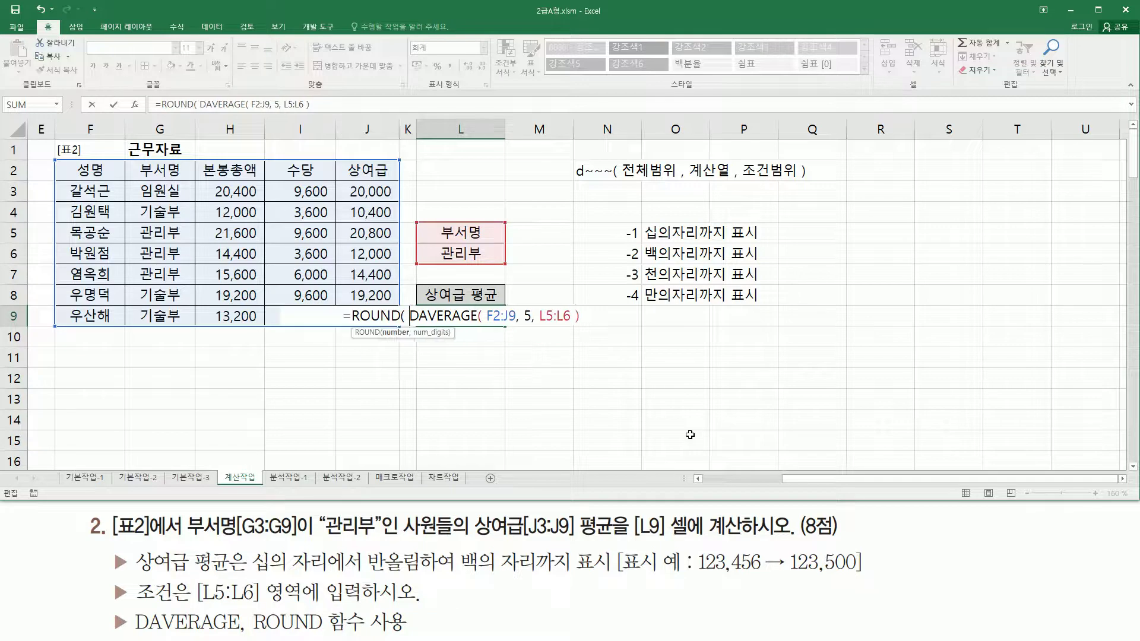
Step: Complete the ROUND formula in L9 with -2 as the digits argument after the DAVERAGE part and a closing parenthesis
key(shift+End)
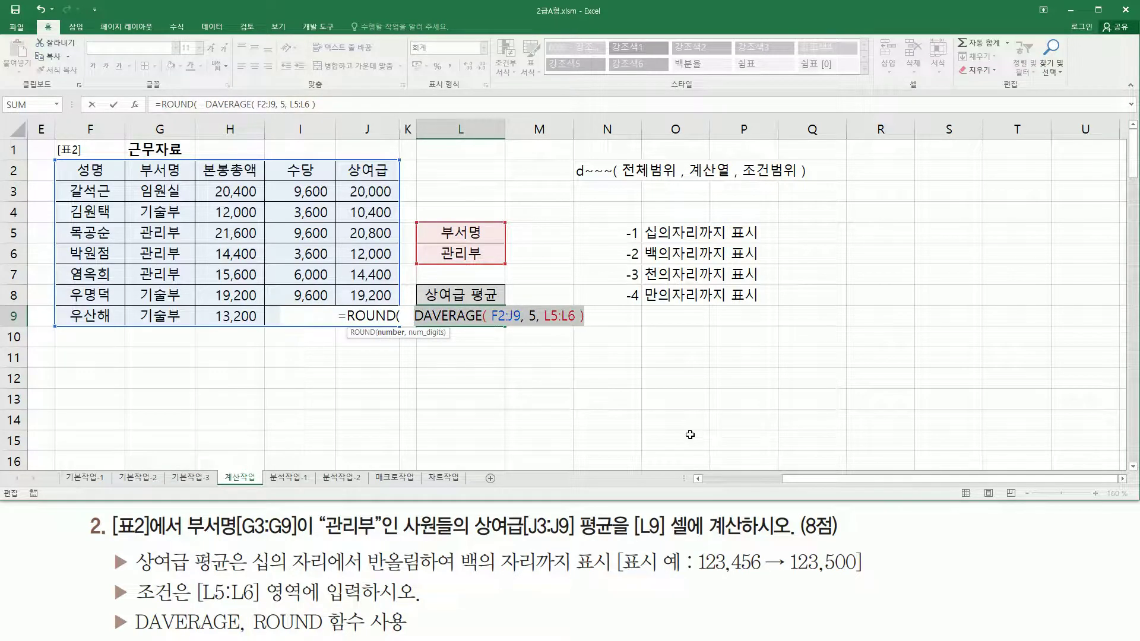
key(End)
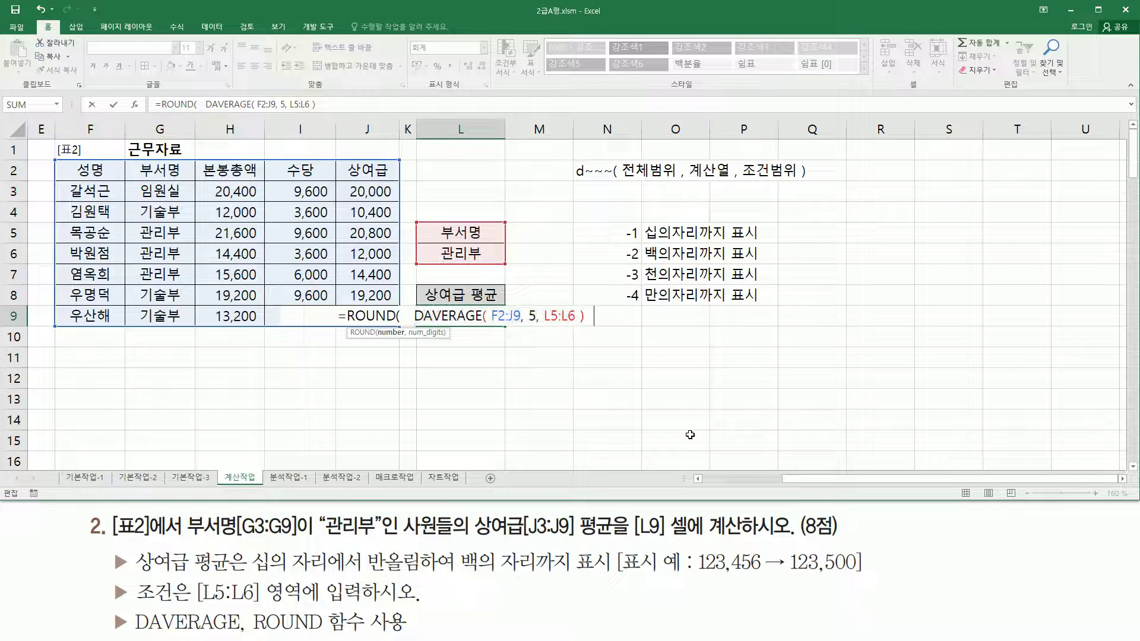
text(,  -2)
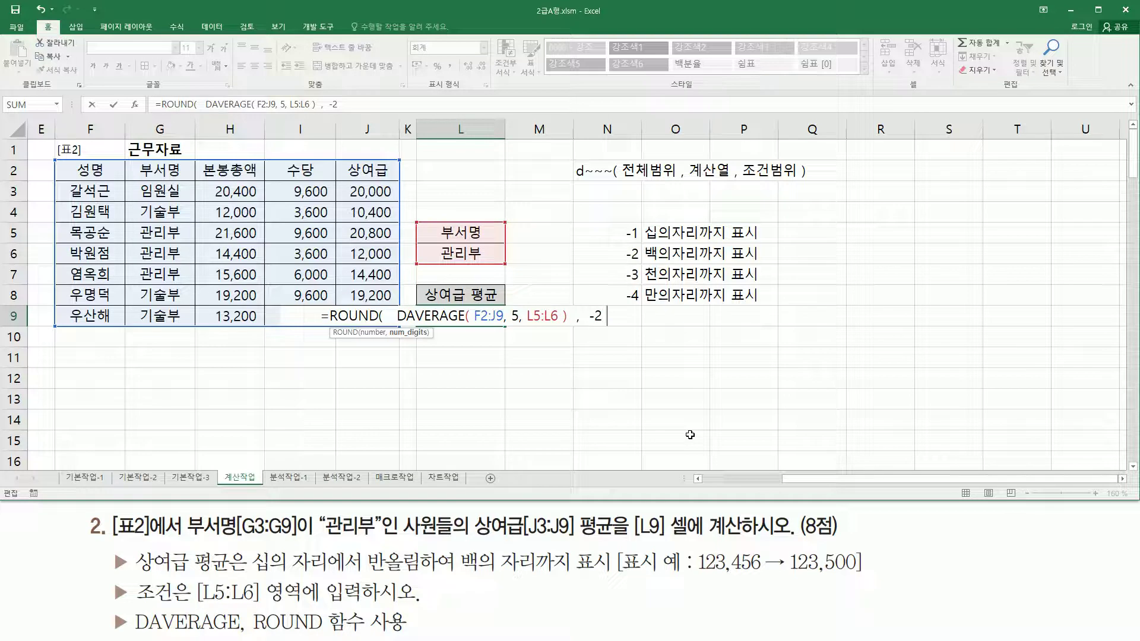
text())
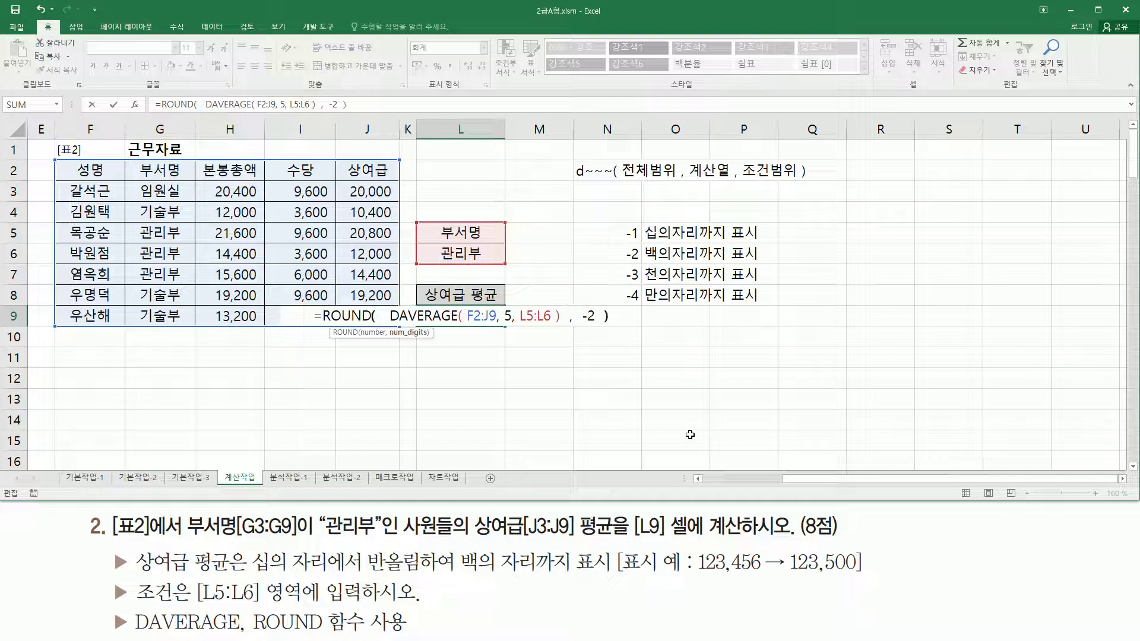
key(Return)
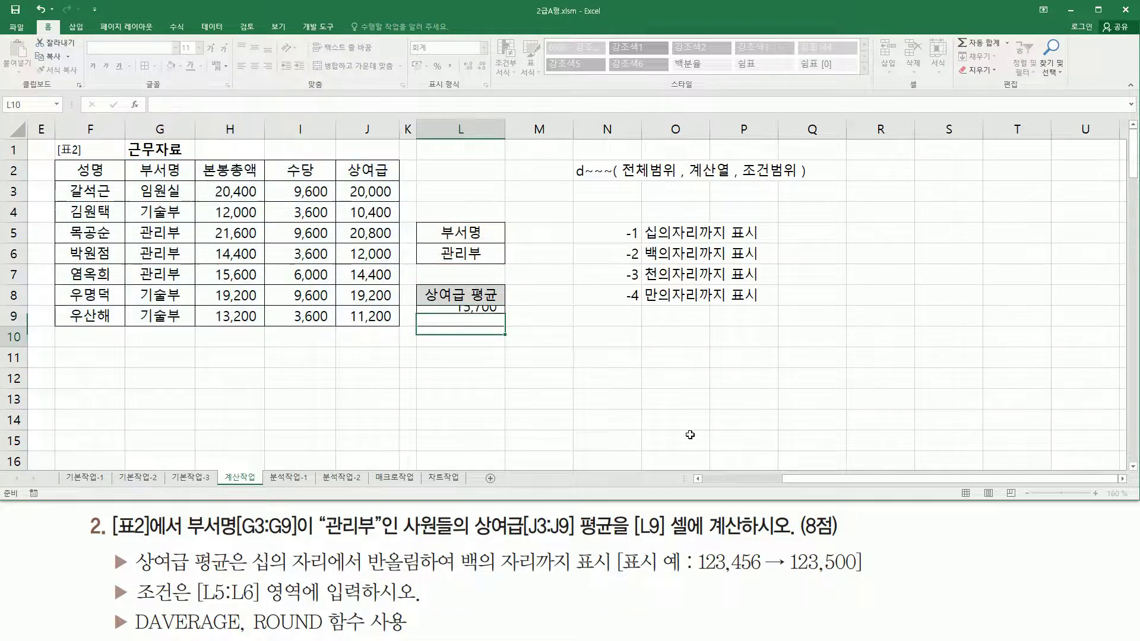
Step: Copy the formula of L9 into N10 as a visible text note: =ROUND( DAVERAGE( F2:J9, 5, L5:L6 ), -2 )
click(431, 318)
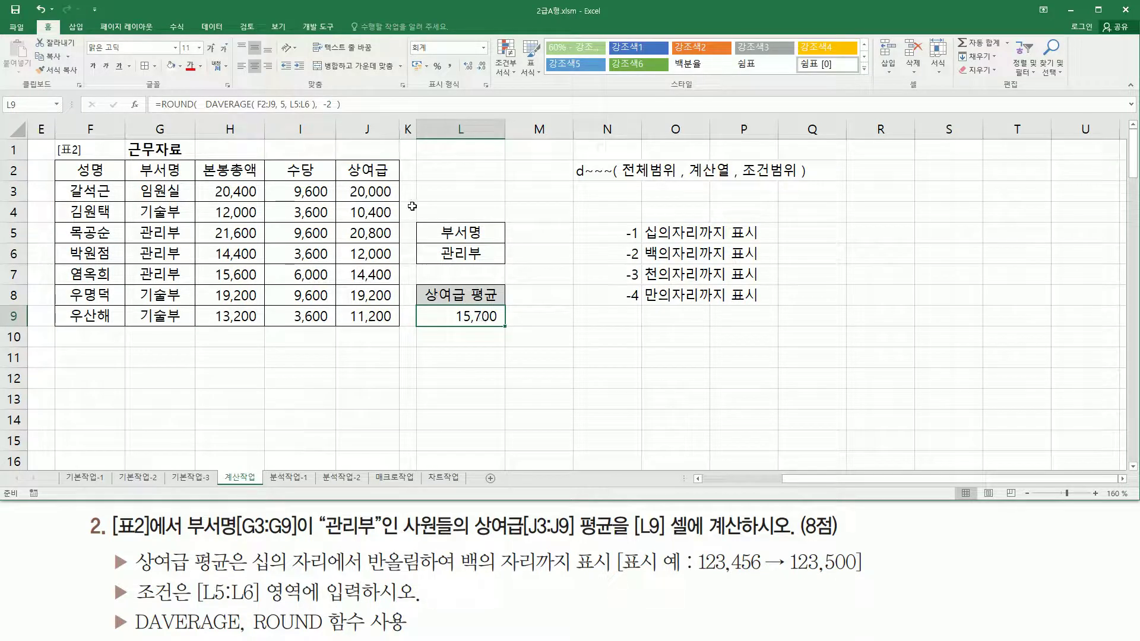
click(586, 333)
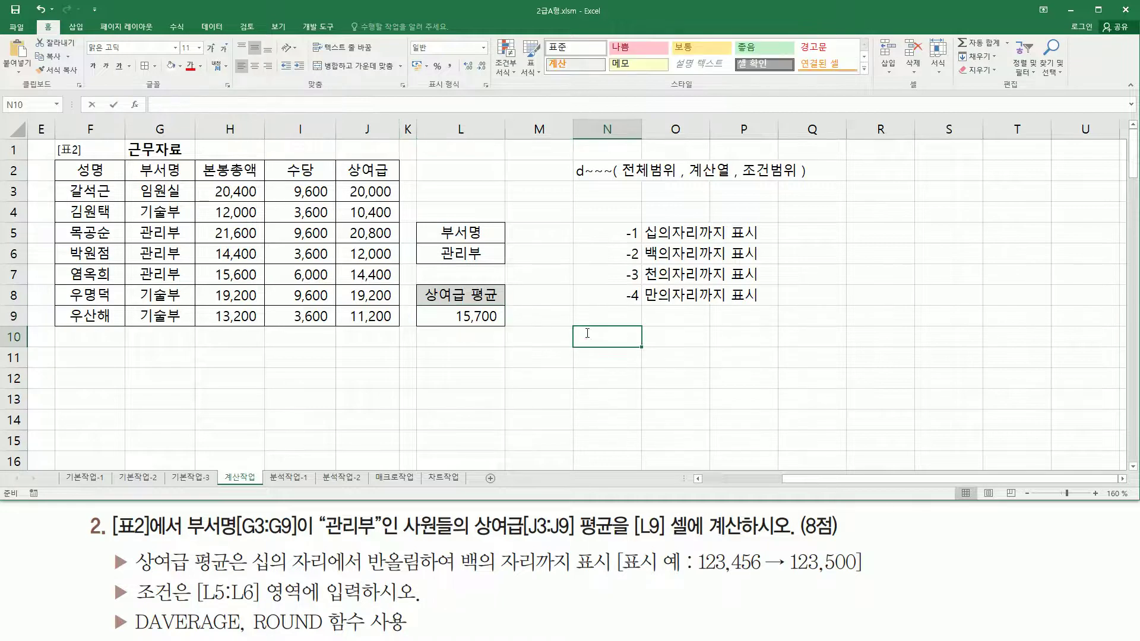
text(=ROUND(   DAVERAGE( F2:J9, 5, L5:L6 ),  -2  ))
key(Return)
click(591, 416)
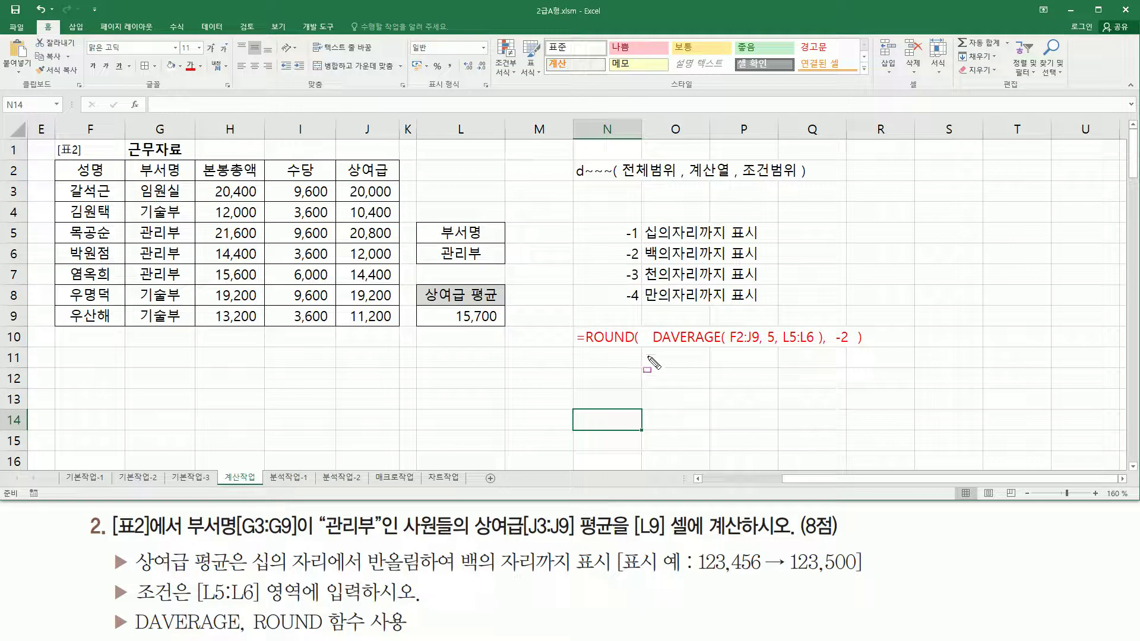
Step: Examine the formula note in N10: the DAVERAGE arguments, the surrounding ROUND and its digits argument
drag(652, 359, 829, 360)
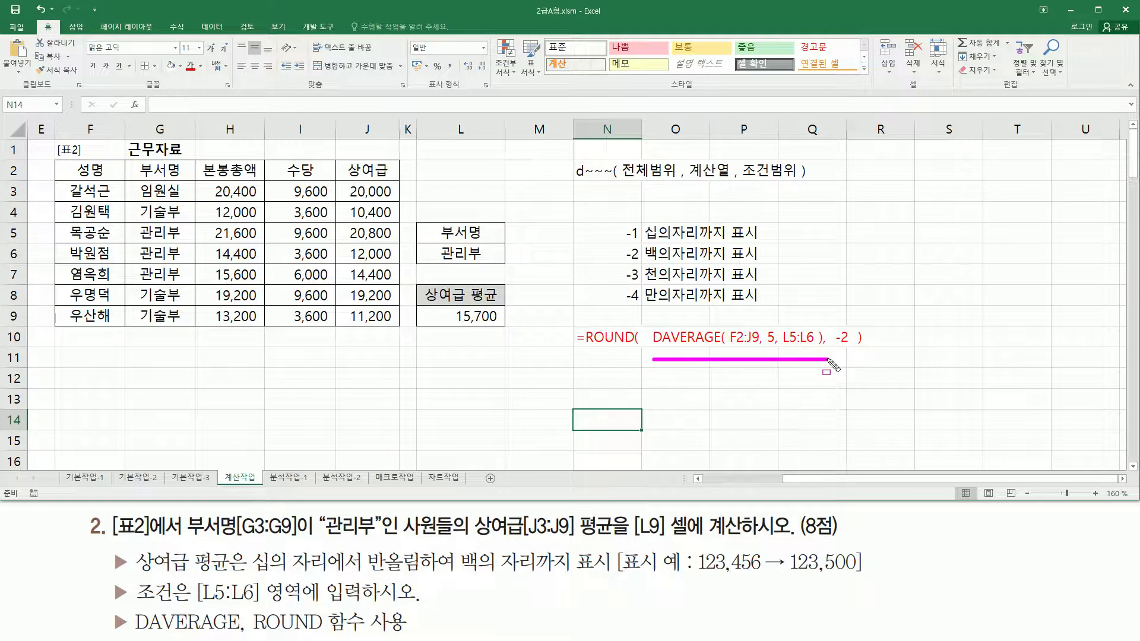
drag(726, 347, 815, 347)
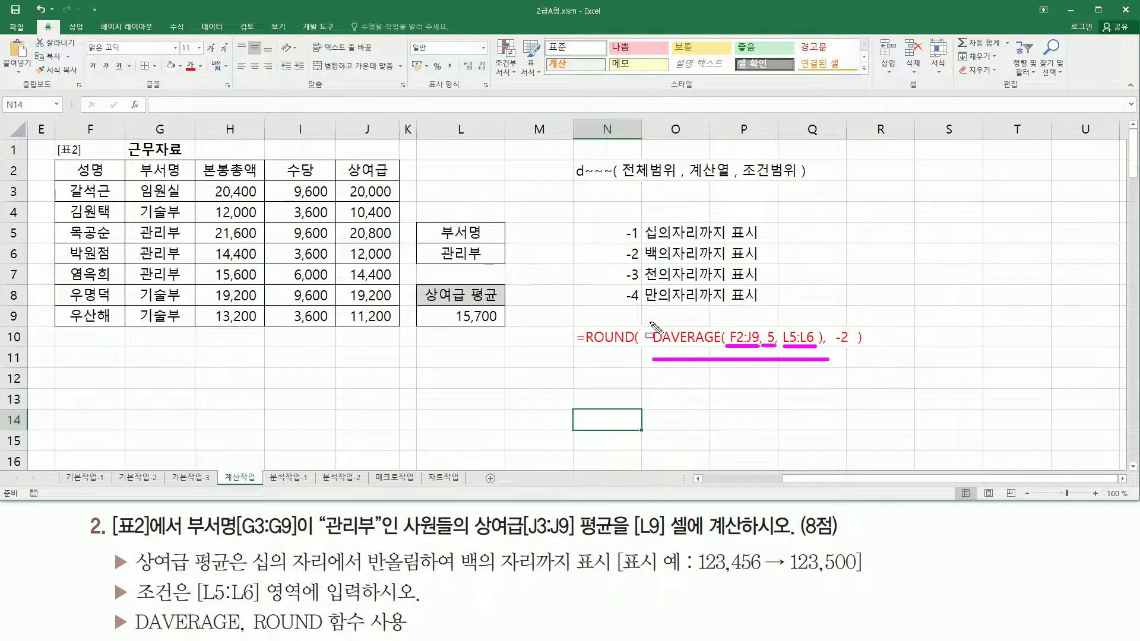
drag(649, 319, 829, 359)
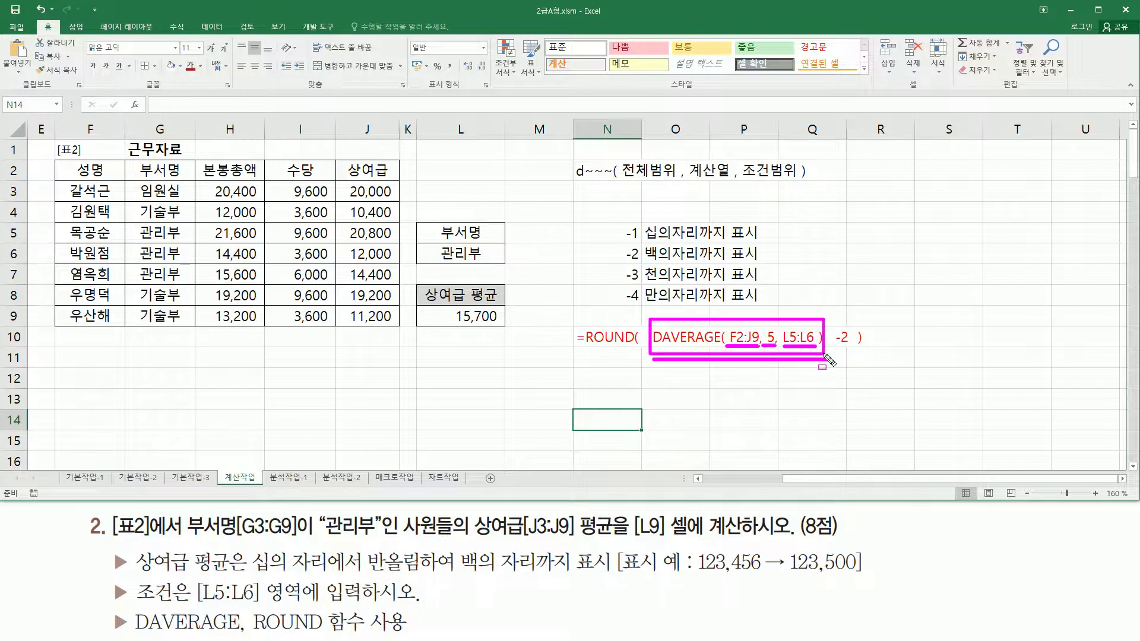
drag(576, 351, 638, 351)
drag(832, 349, 853, 350)
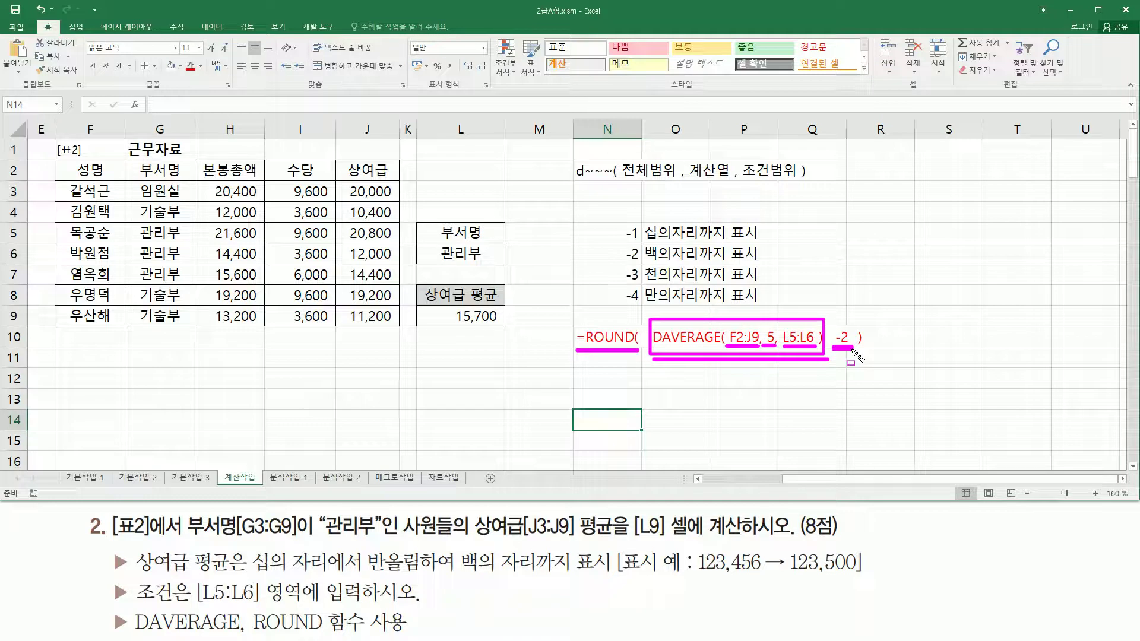
key(Escape)
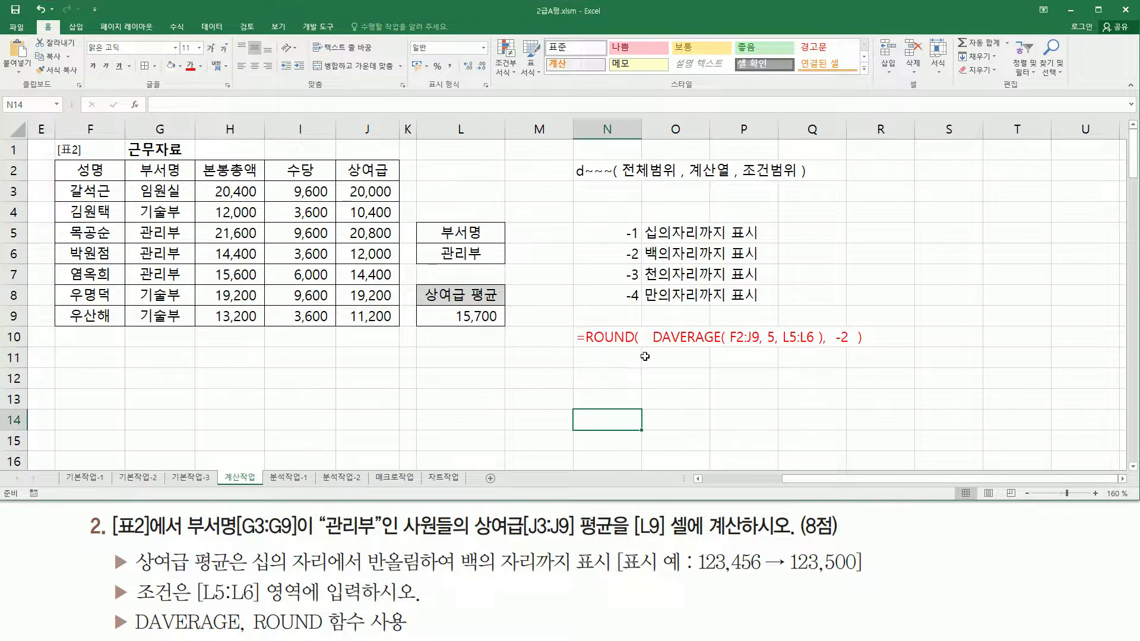
Step: Examine question 3 against 표3: the weights in C13:C18, the A/B/C grading by rank in D13:D18, the ranking order and RANK.EQ
click(494, 371)
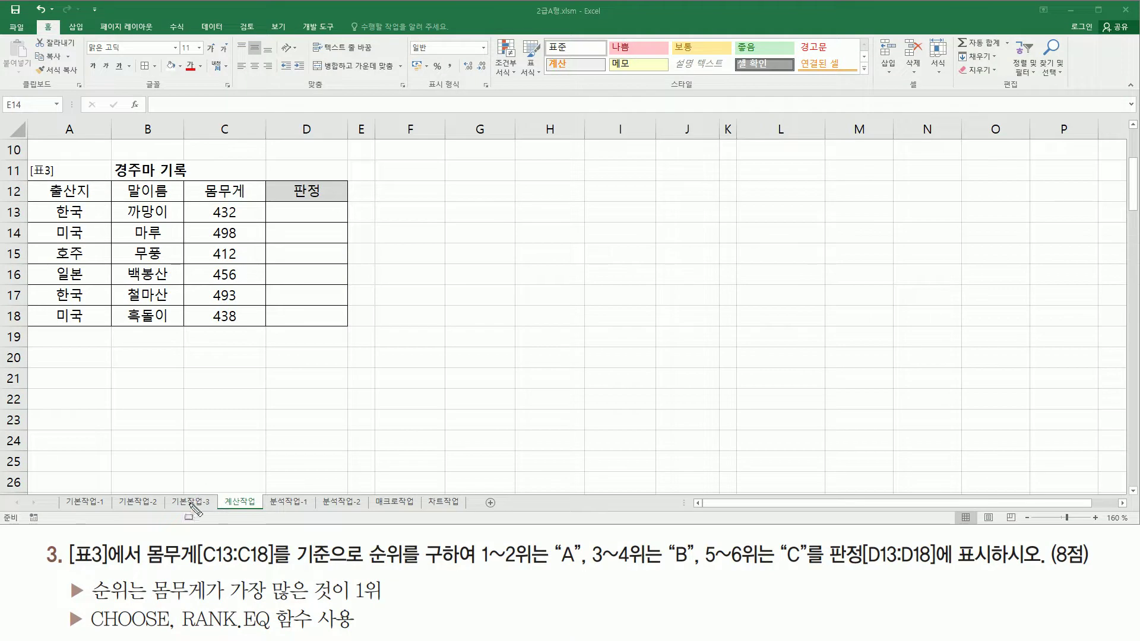
mouse_move(66, 534)
mouse_down()
mouse_move(89, 567)
mouse_move(144, 574)
mouse_up()
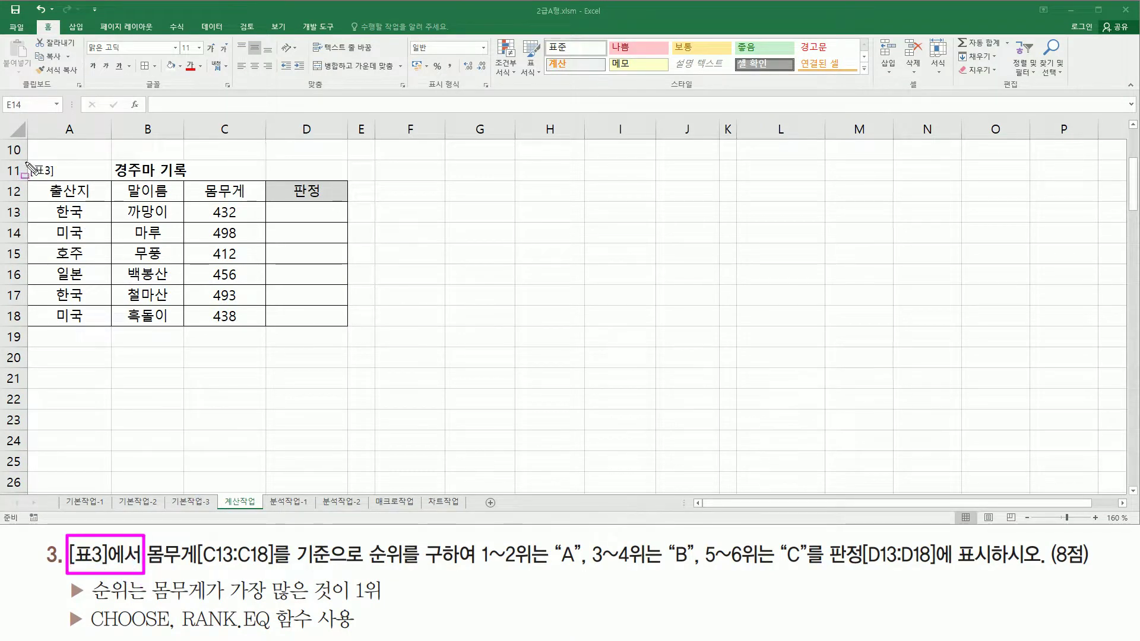
mouse_move(27, 156)
mouse_down()
mouse_move(288, 275)
mouse_move(354, 334)
mouse_up()
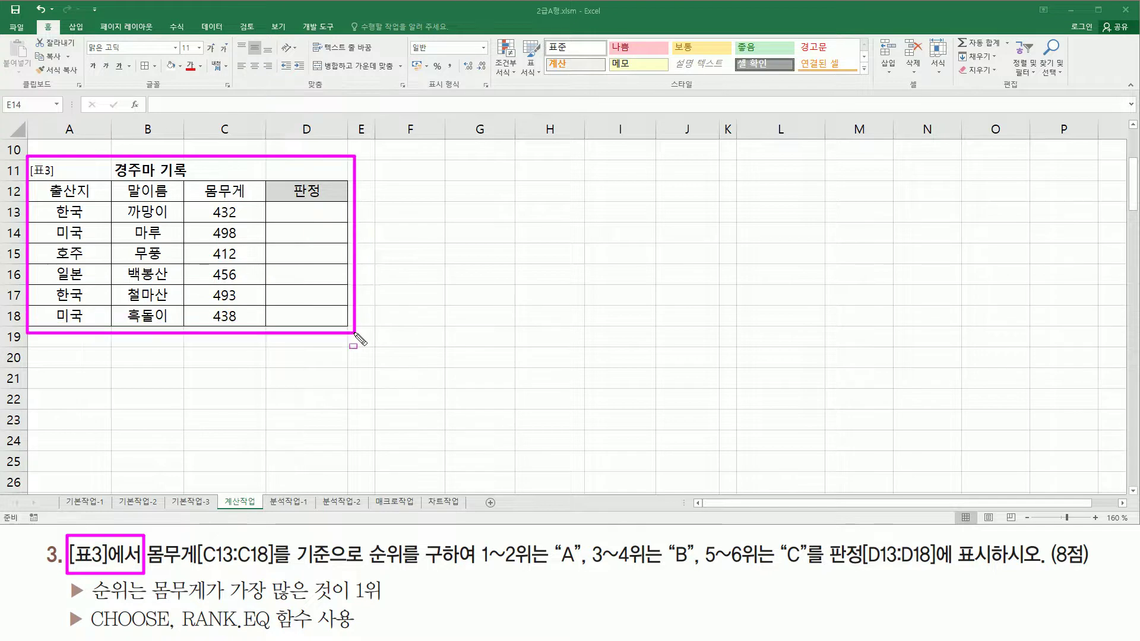
drag(148, 569, 275, 569)
drag(201, 180, 248, 201)
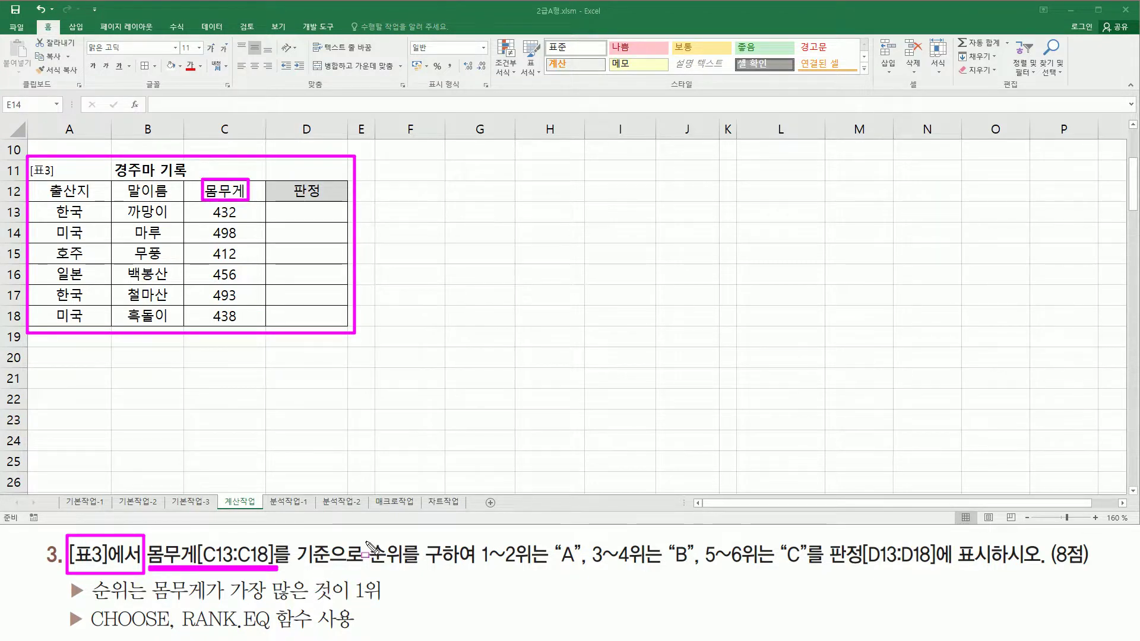
mouse_move(366, 538)
mouse_down()
mouse_move(416, 573)
mouse_move(480, 573)
mouse_up()
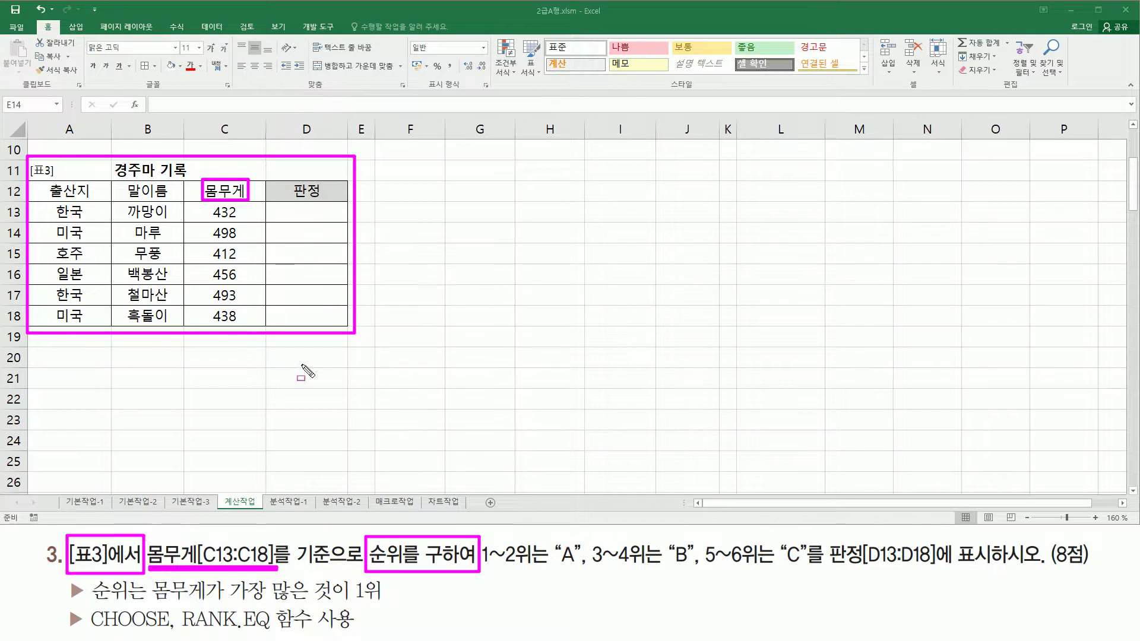
drag(481, 569, 935, 569)
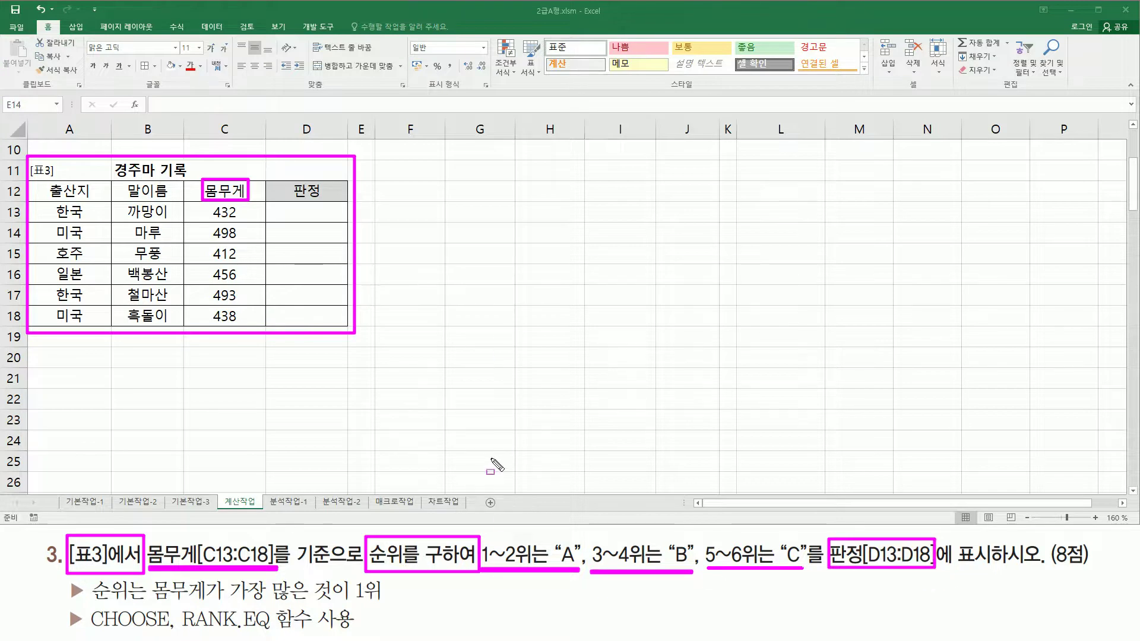
drag(94, 598, 392, 607)
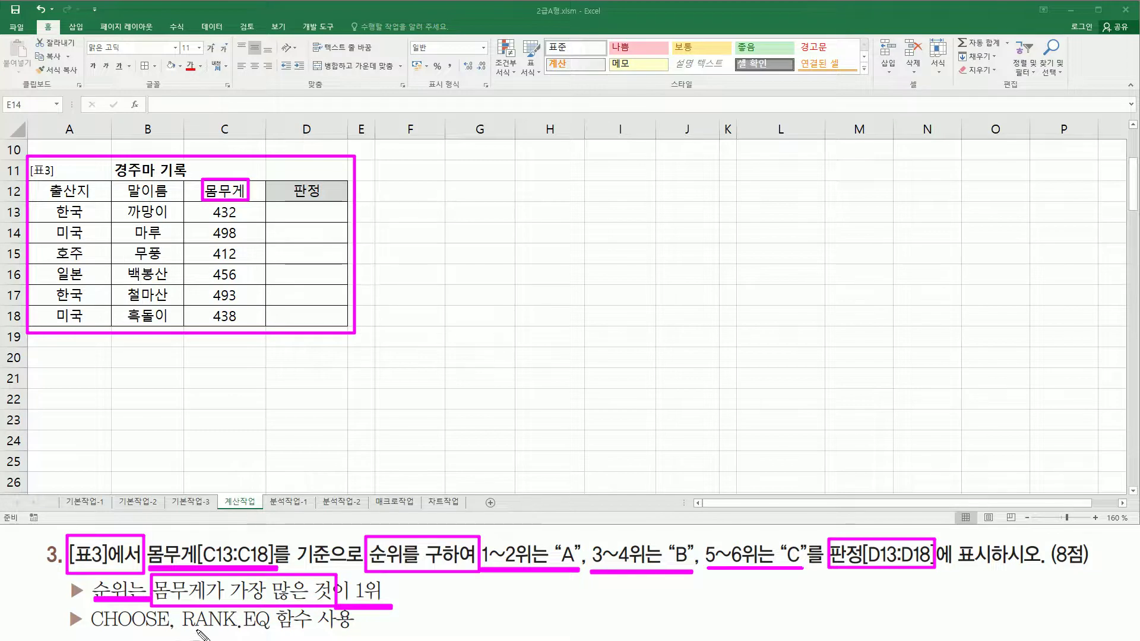
drag(183, 630, 269, 630)
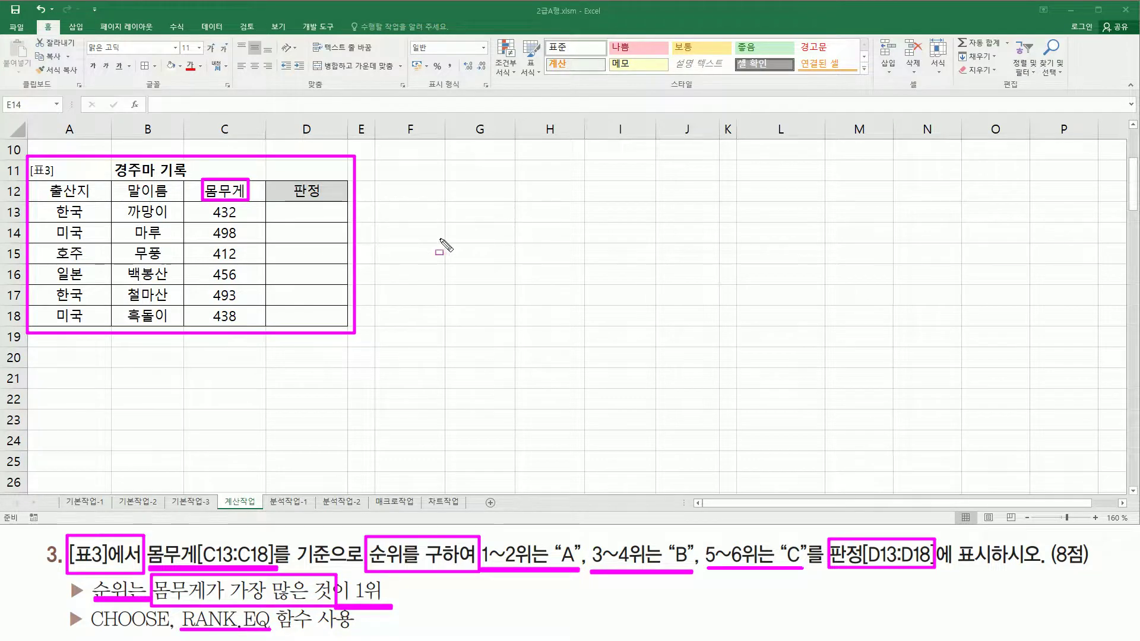
key(Escape)
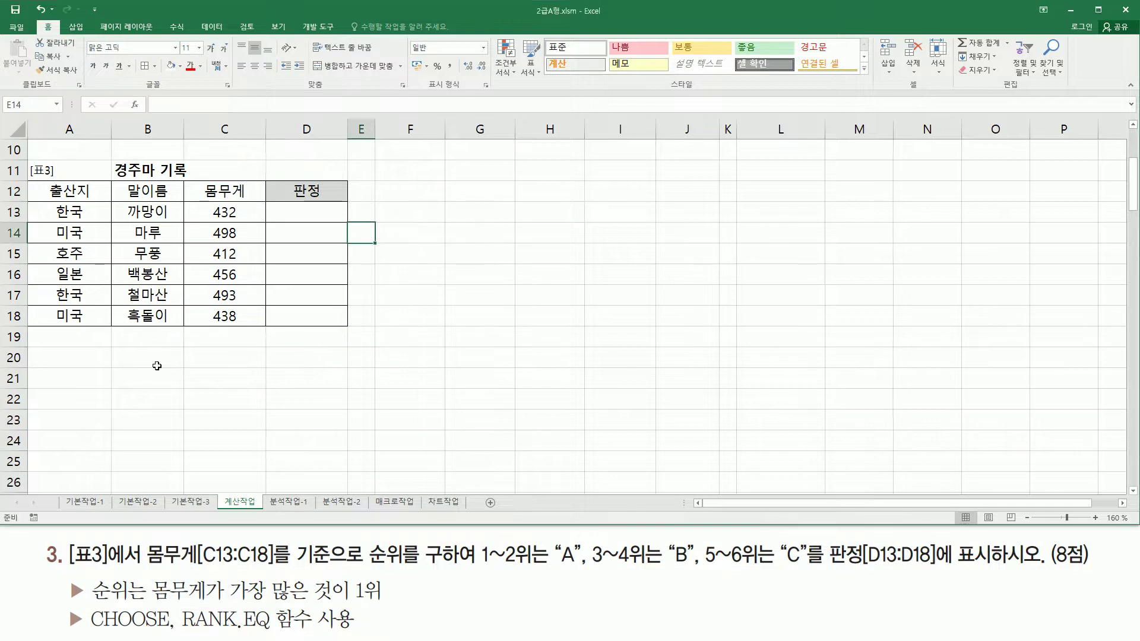
Step: Write the syntax note rank.eq( 인수 , 범위 , 옵션 ) in B20 below 표3
click(114, 378)
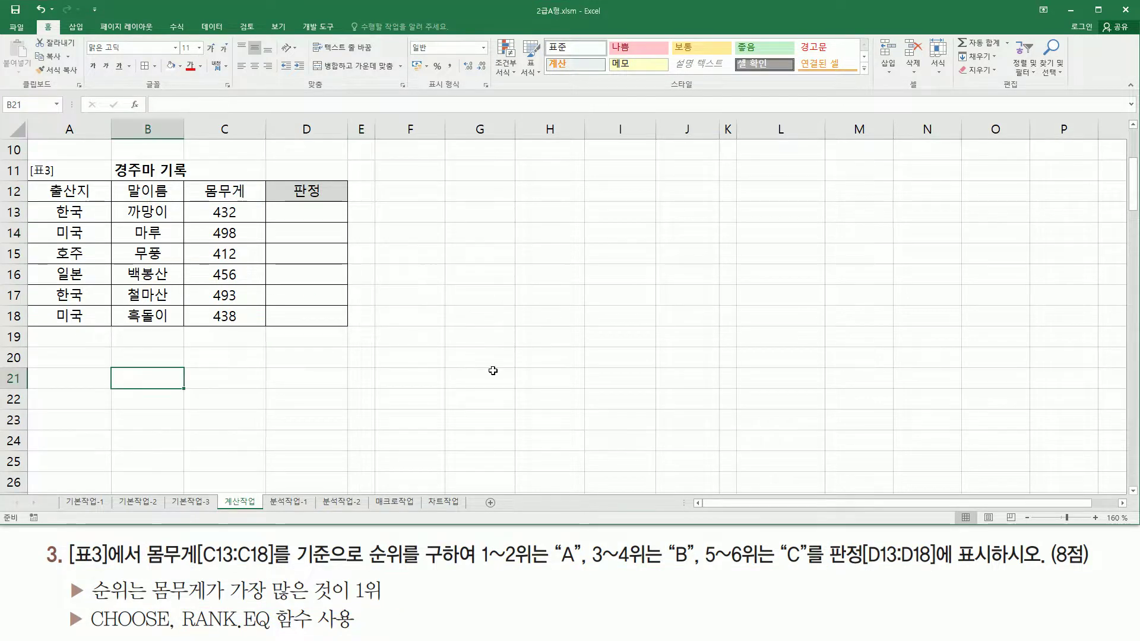
key(Up)
text(rank)
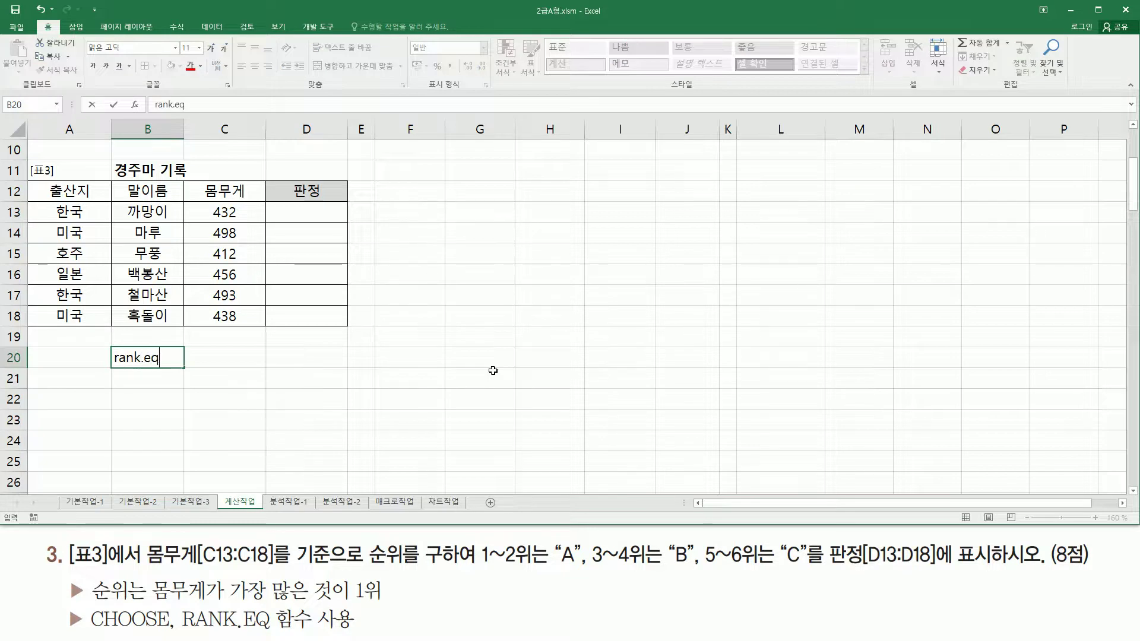
text(.eq( 인수 , 범)
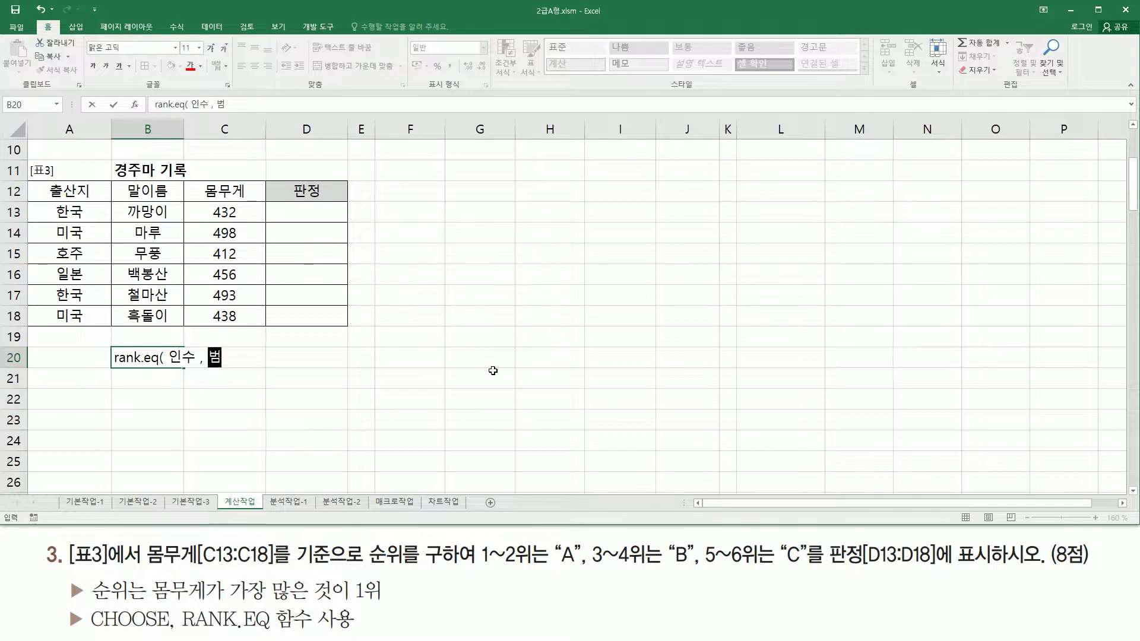
text(위 , 오벼)
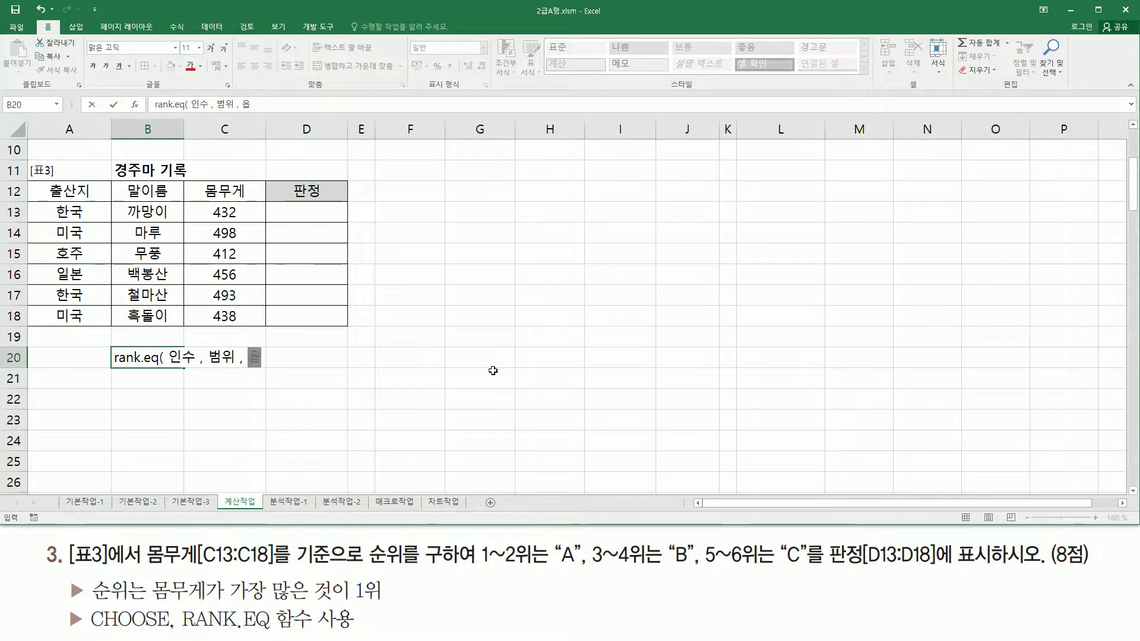
key(BackSpace)
key(BackSpace)
text(옵션)
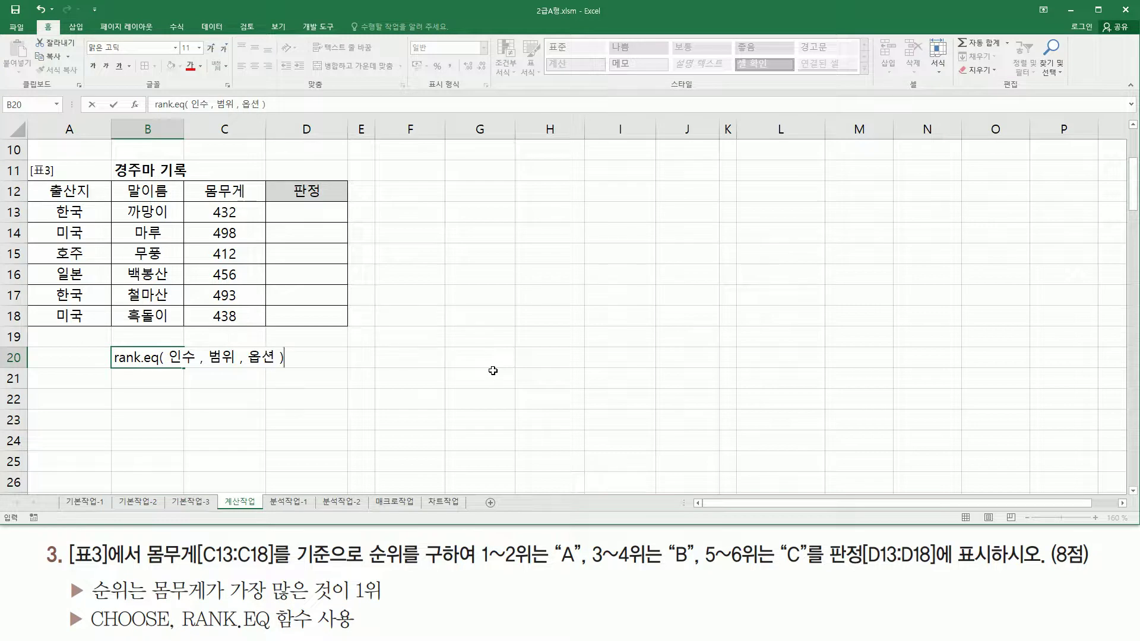
key(ctrl+Return)
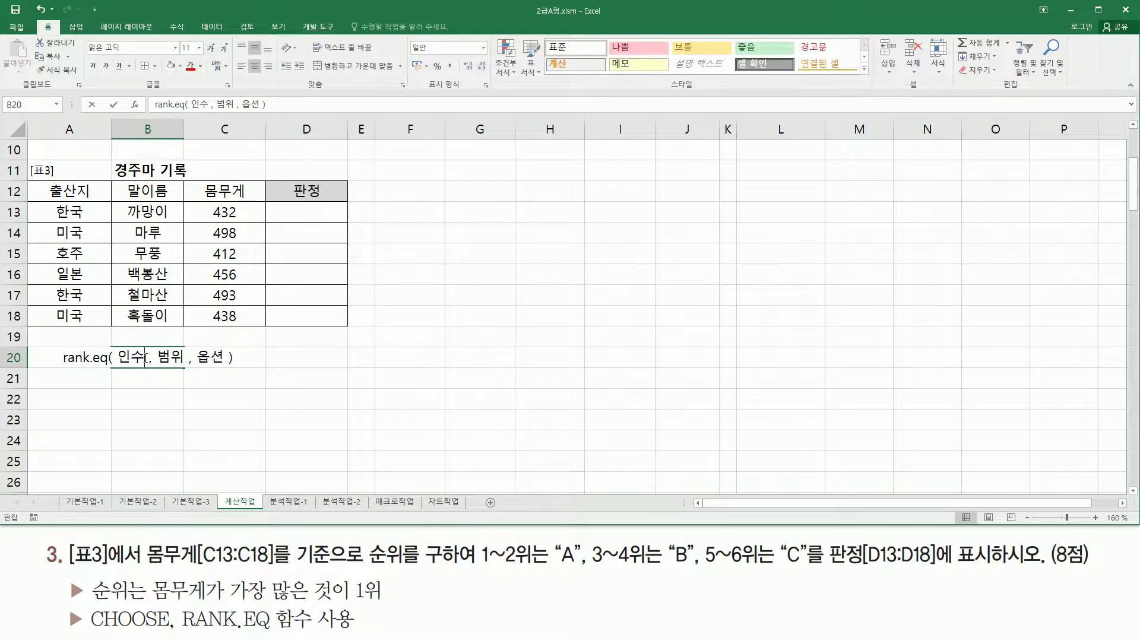
Step: Replace the first argument 인수 with 내점수 in the rank.eq note in B20
double_click(140, 358)
drag(117, 359, 142, 360)
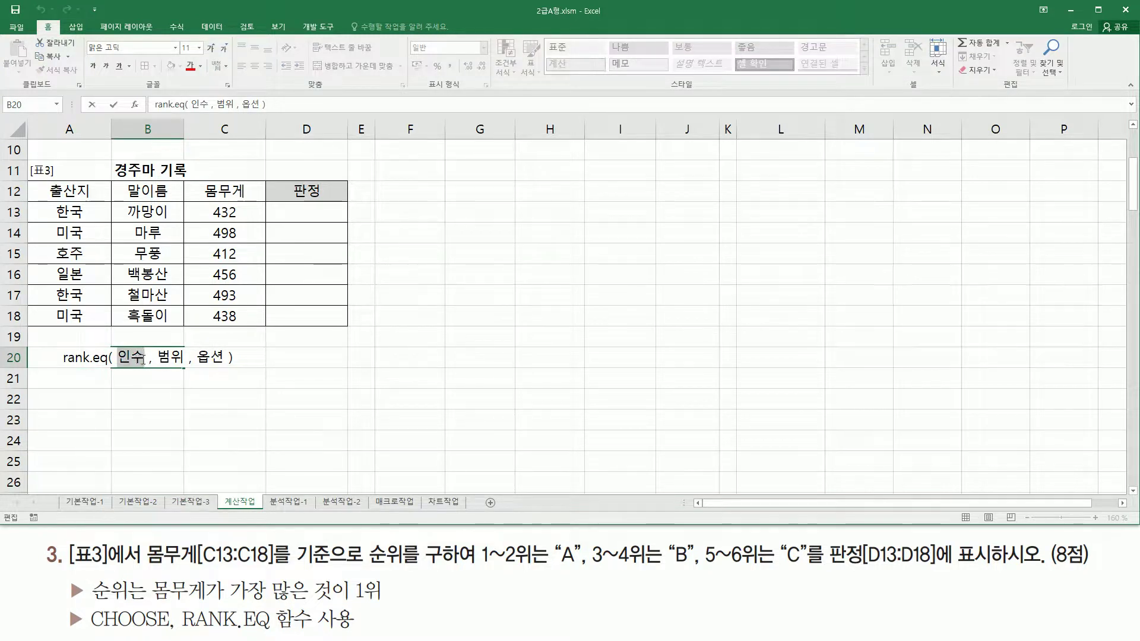
text(ㄴ)
text(내점수)
key(Return)
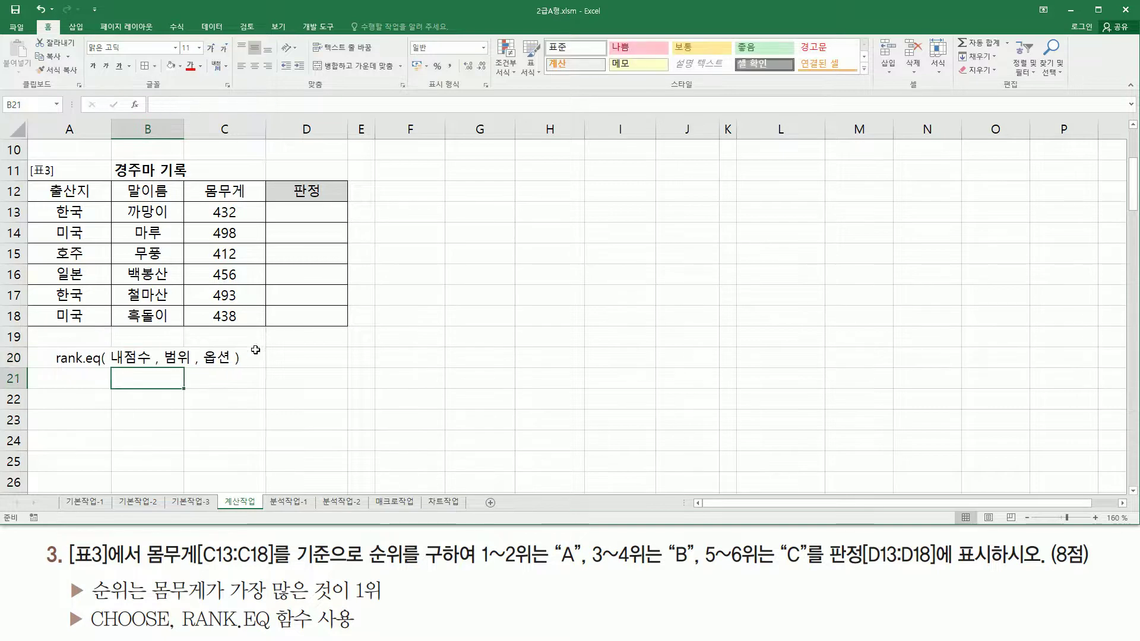
Step: Examine the arguments 내점수, 범위 and 옵션 in the rank.eq note in B20
drag(165, 367, 185, 367)
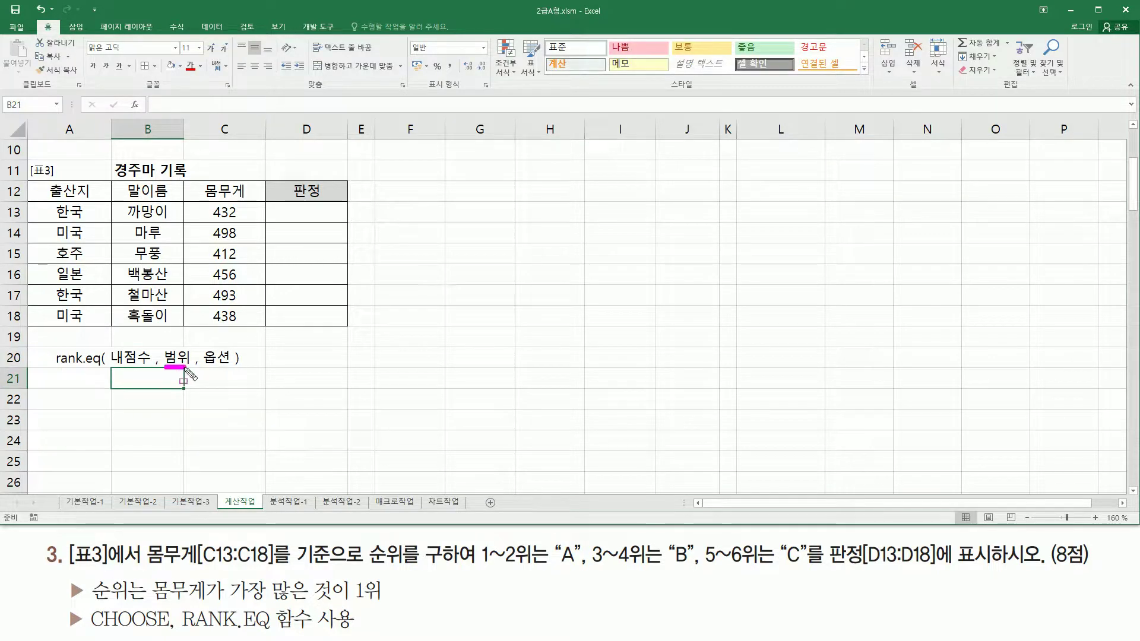
mouse_move(110, 344)
mouse_down()
mouse_move(151, 351)
mouse_move(152, 367)
mouse_up()
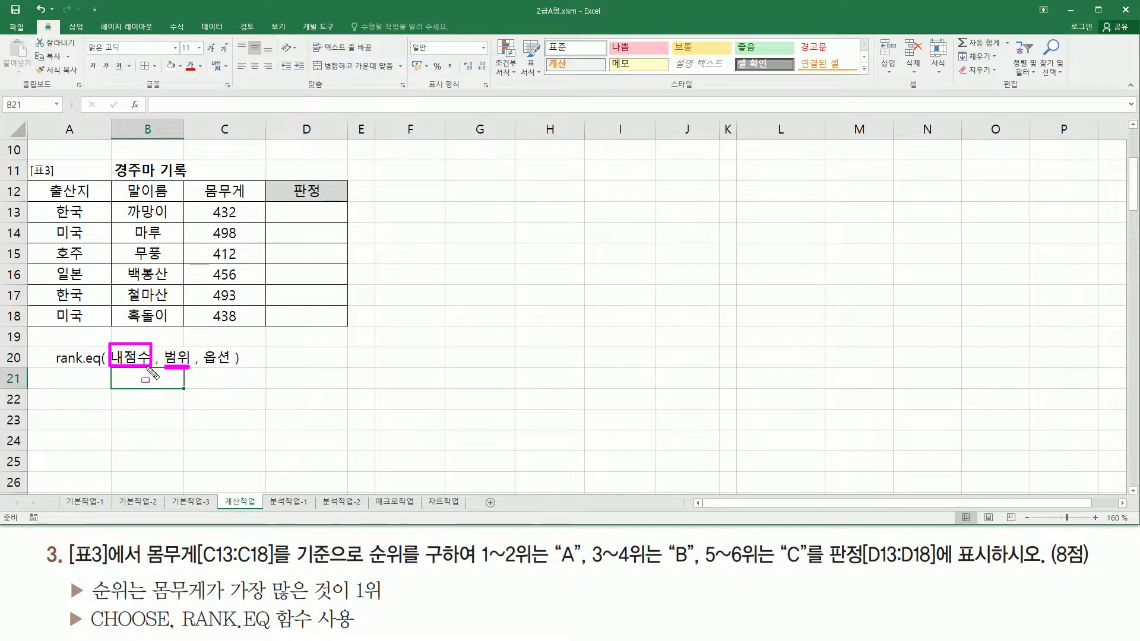
drag(202, 368, 232, 369)
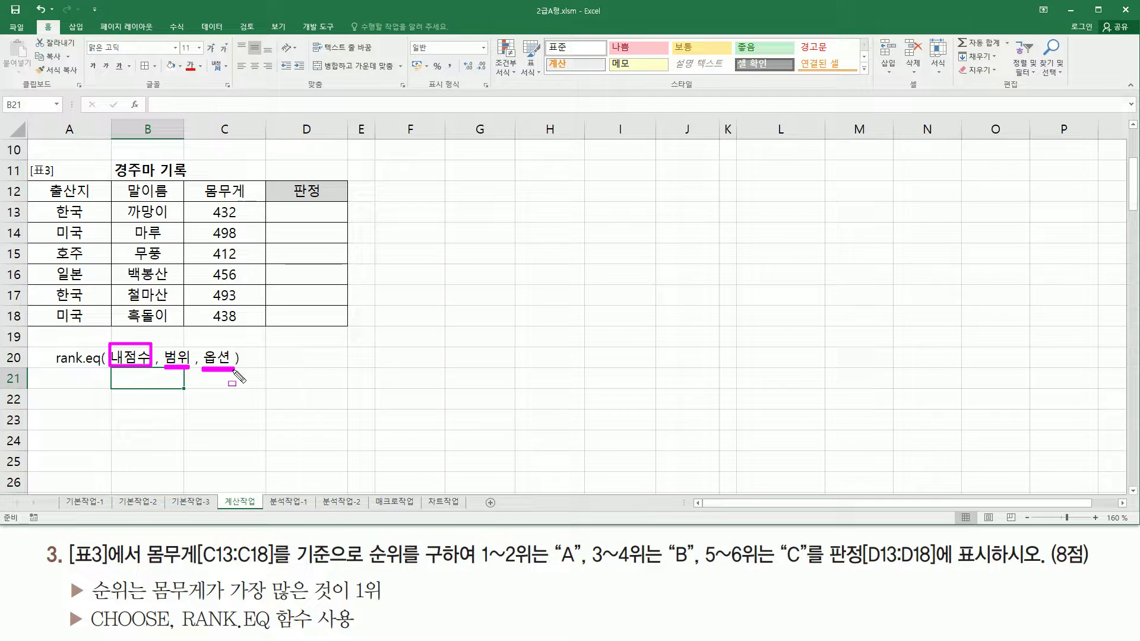
key(Escape)
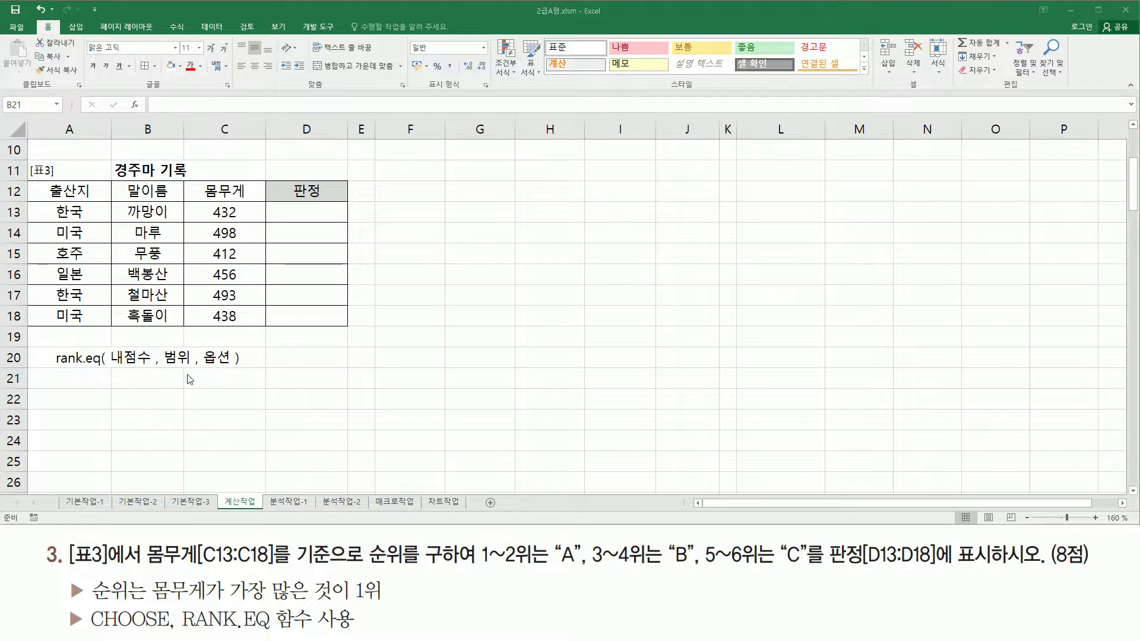
drag(198, 344, 233, 371)
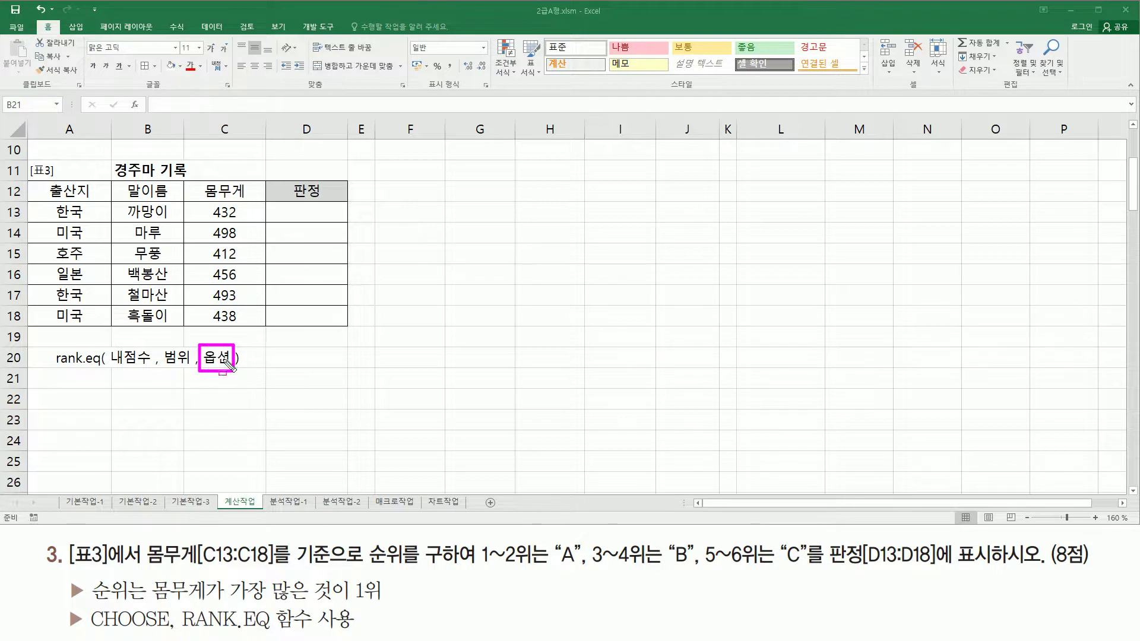
key(Escape)
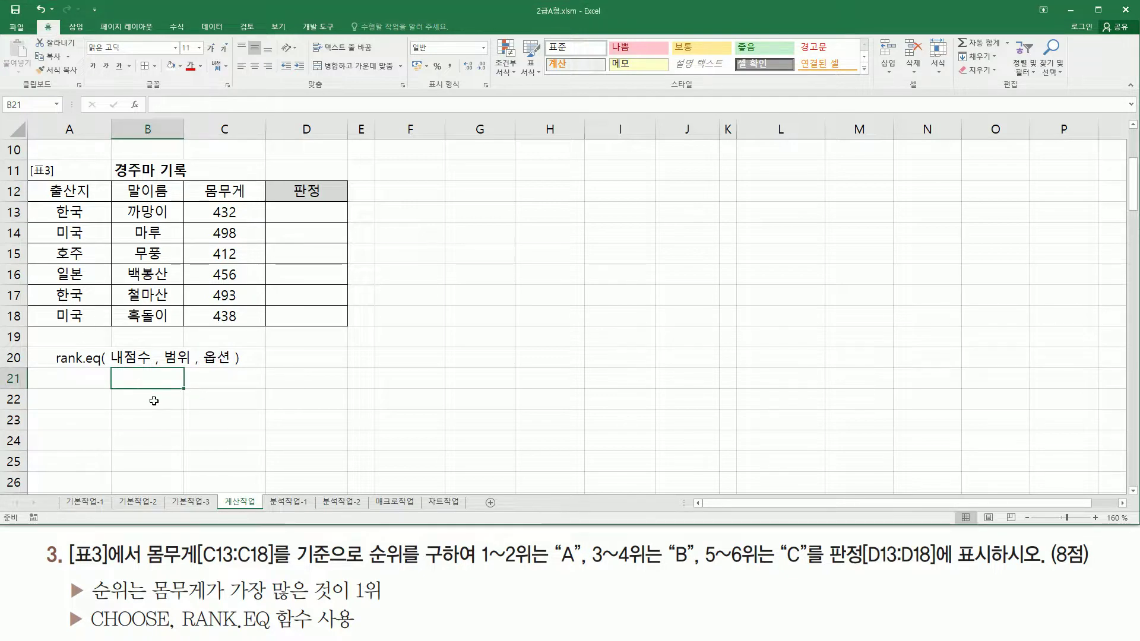
Step: Write the option notes 0(생략) in B21 and 1 in B22 under the rank.eq syntax
text(0)
key(Return)
text(1)
key(Return)
key(Up)
key(Up)
key(F2)
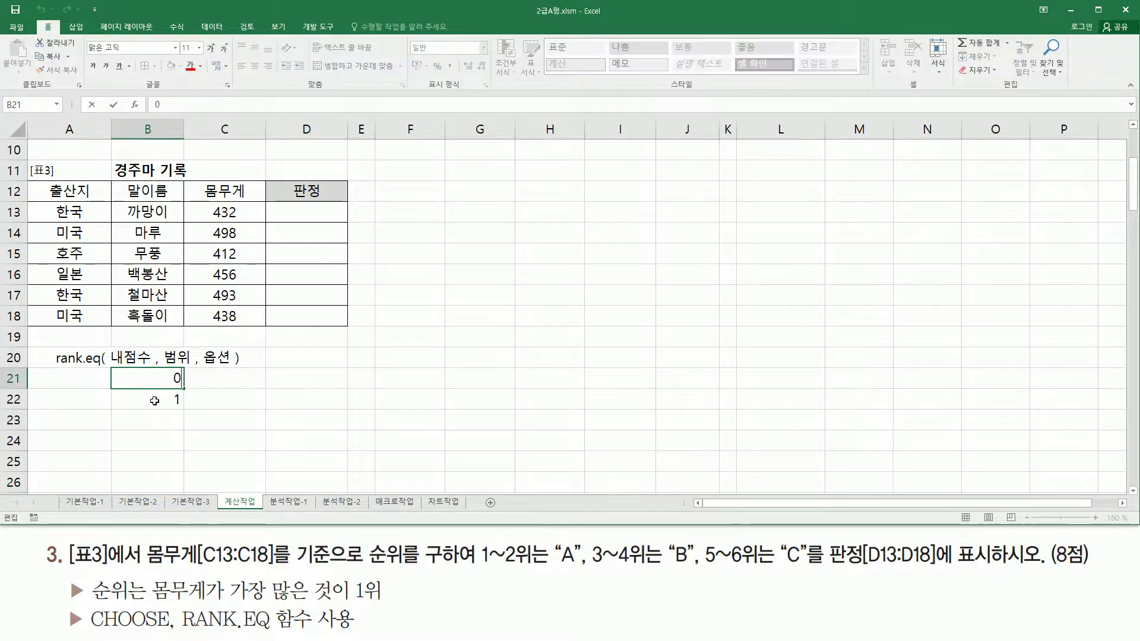
text((생ㄹ)
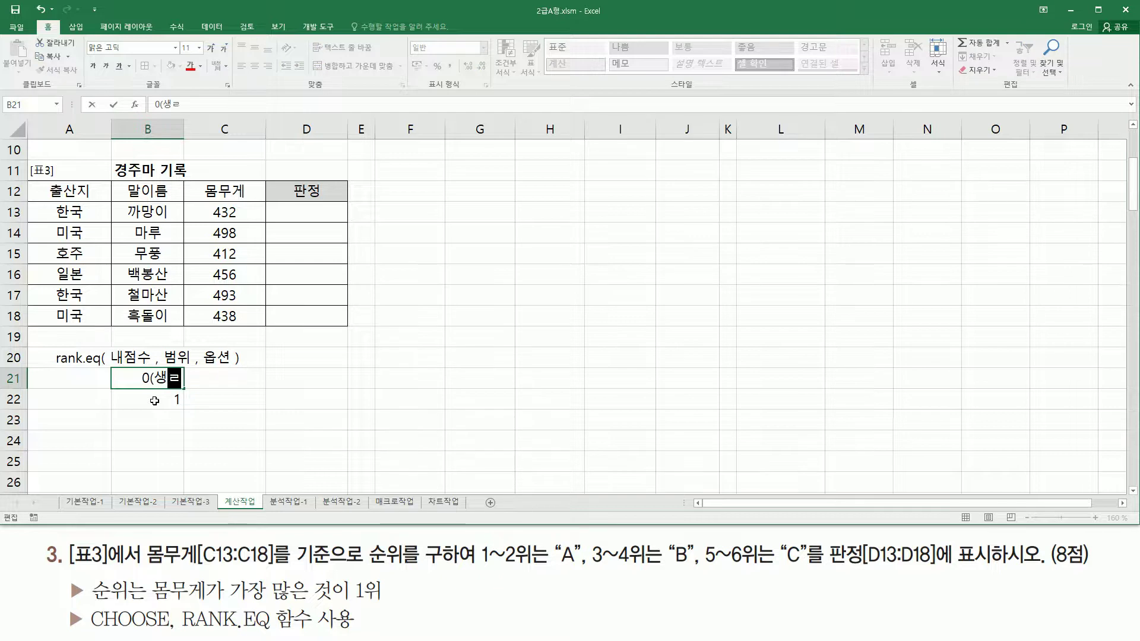
text())
key(Return)
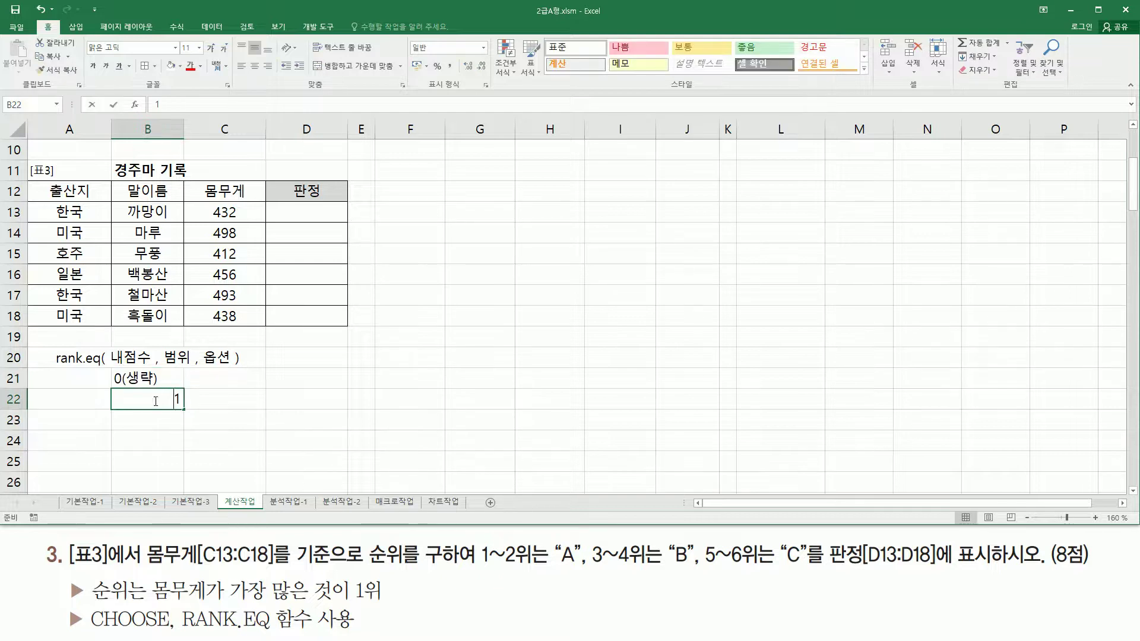
Step: Extend the option note in B22 to read 1(0이외의값)
key(F2)
text((0)
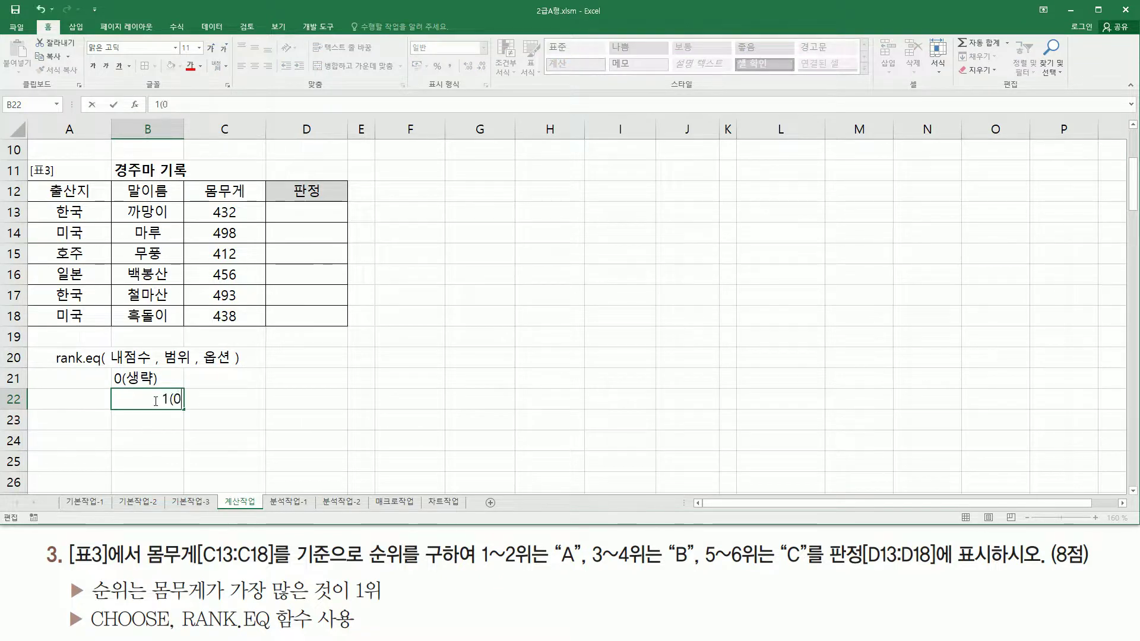
text(이외의값))
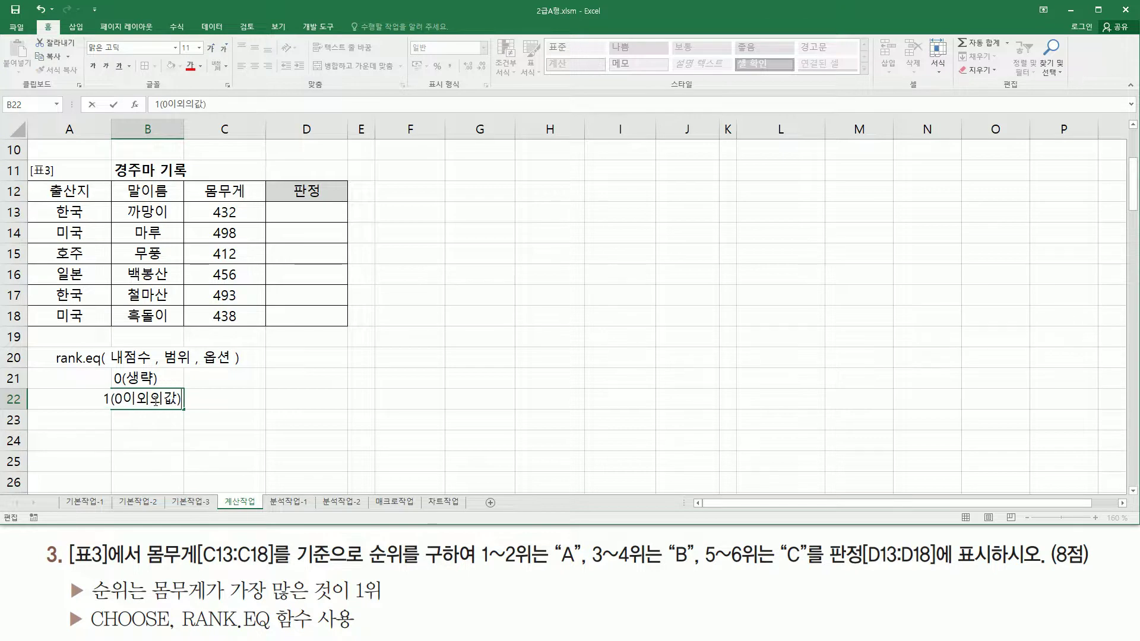
key(Return)
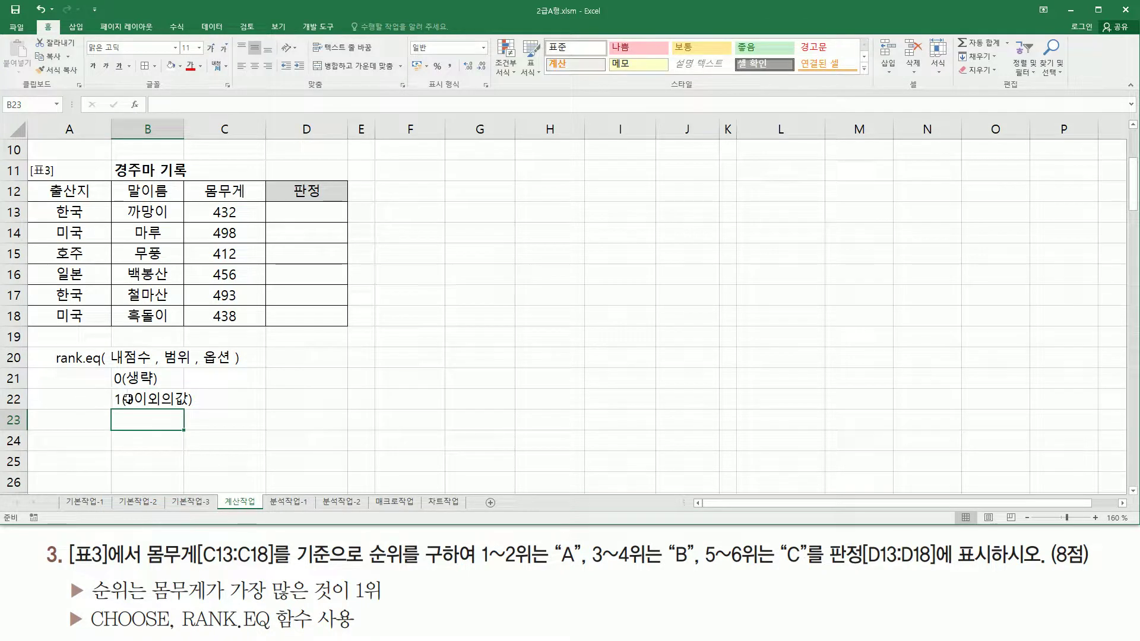
Step: Right-align the two option notes in B21:B22
drag(151, 383, 152, 396)
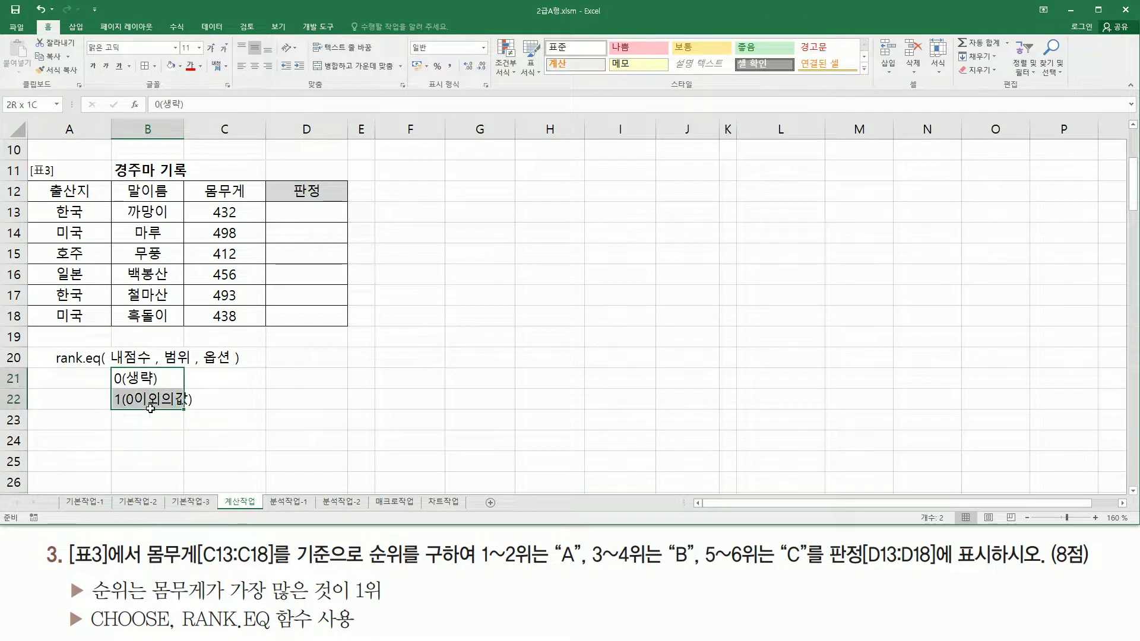
click(268, 66)
click(149, 420)
Step: Examine the 옵션 argument against its values 0(생략) and 1(0이외의값) in B21:B22
drag(117, 408, 179, 407)
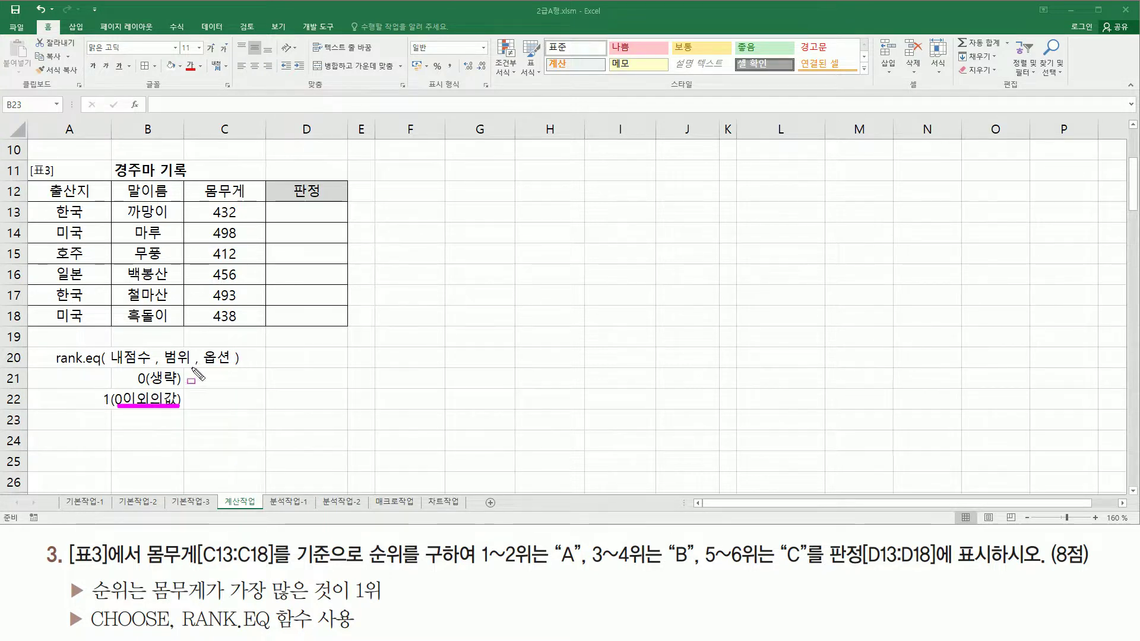
drag(201, 366, 234, 366)
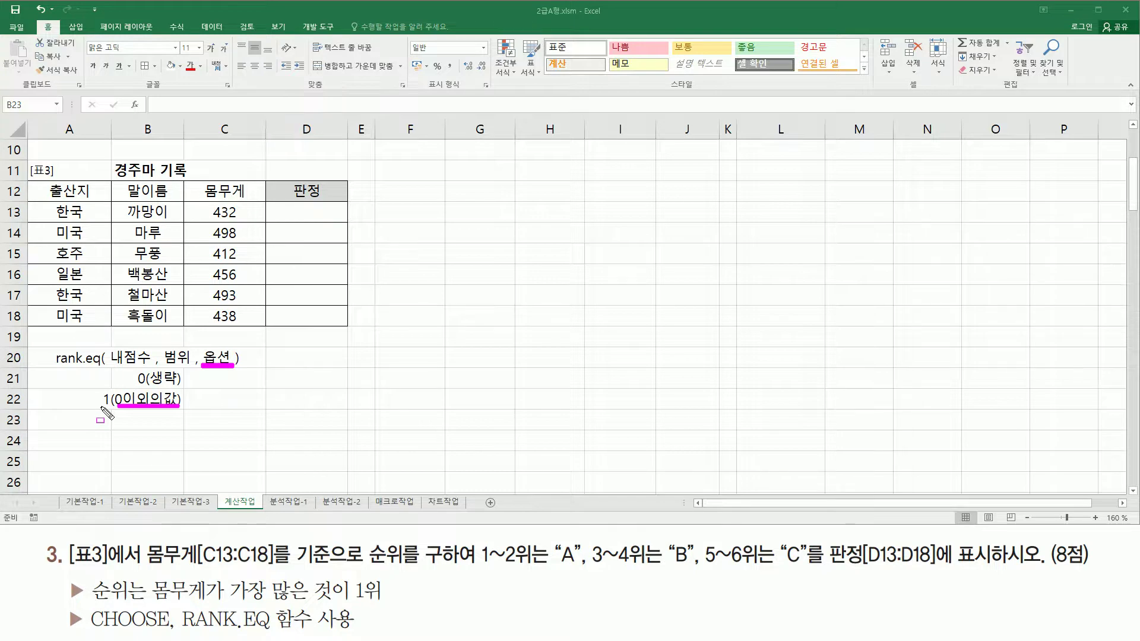
key(Escape)
mouse_move(136, 369)
mouse_down()
mouse_move(150, 389)
mouse_move(114, 411)
mouse_up()
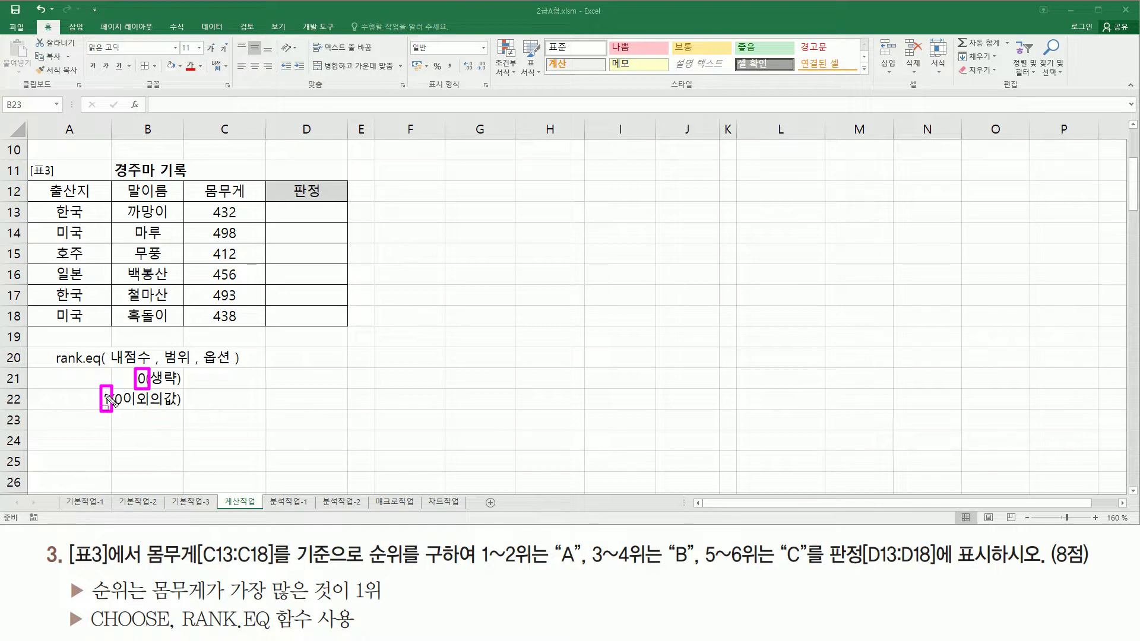
drag(177, 415, 185, 420)
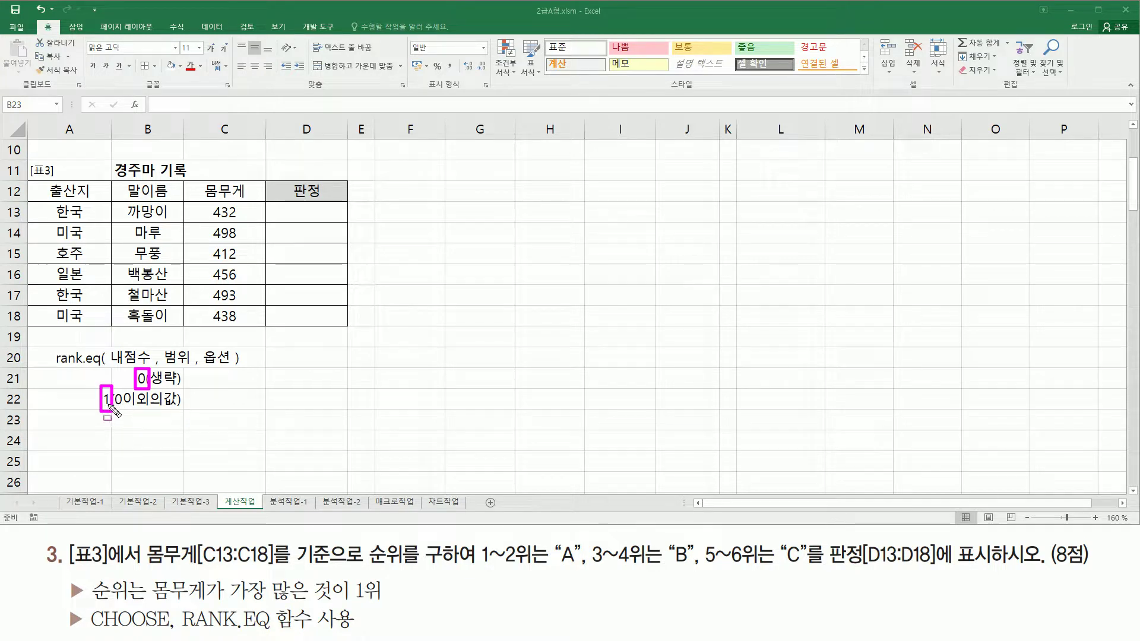
drag(93, 413, 121, 414)
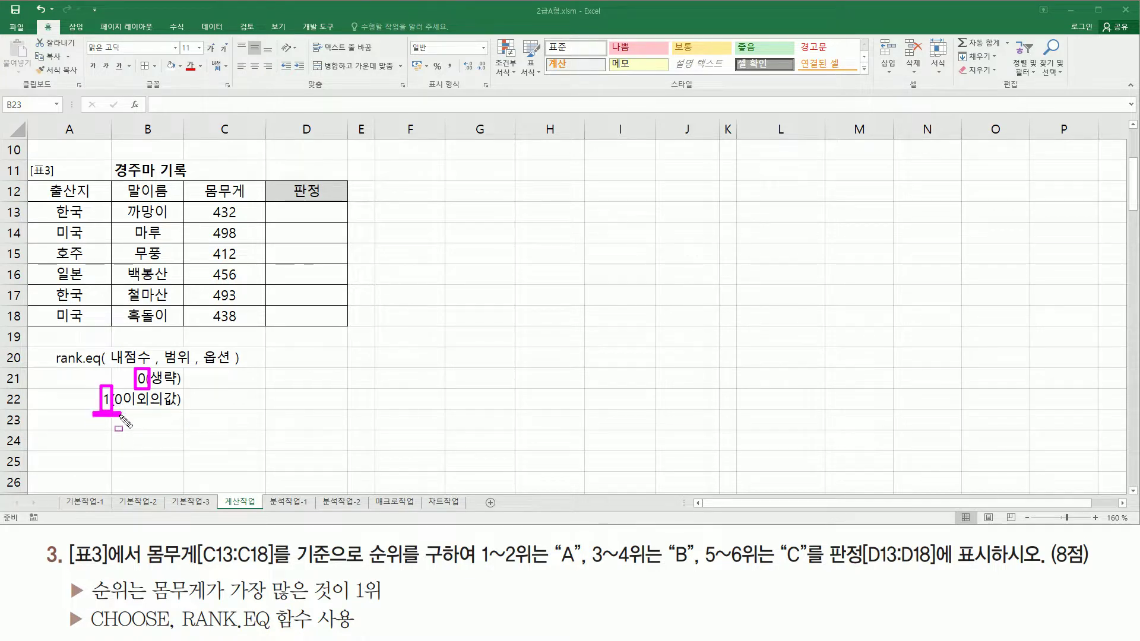
key(e)
key(Escape)
Step: Label the option values with their sort order: 내림차순 in C21 and 오름차순 in C22
click(246, 377)
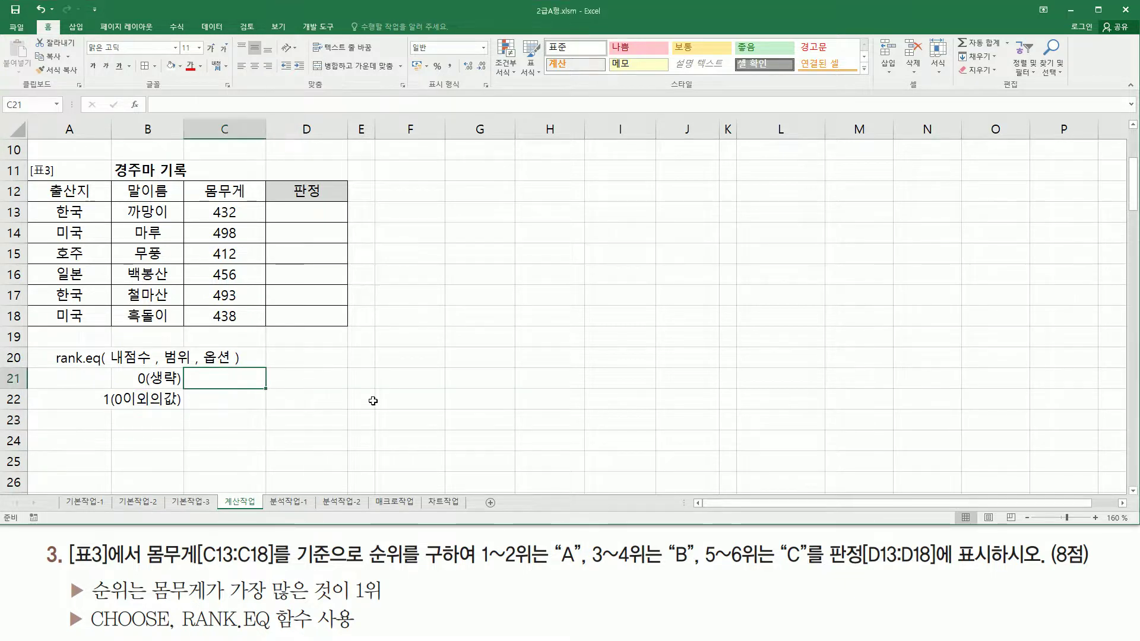
text(내림)
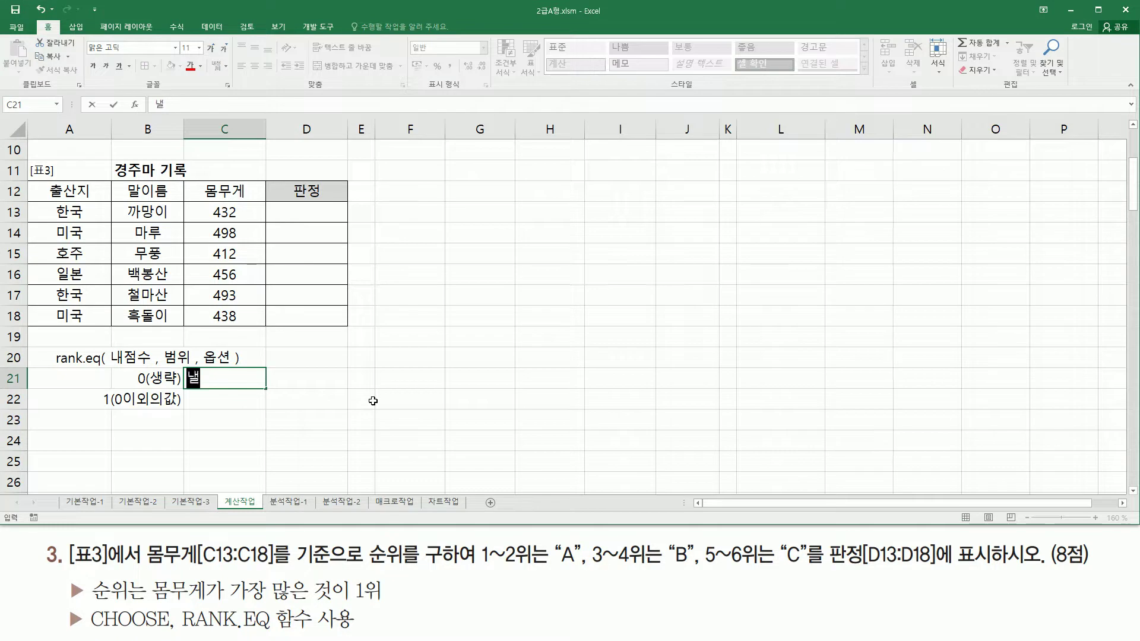
text(차순)
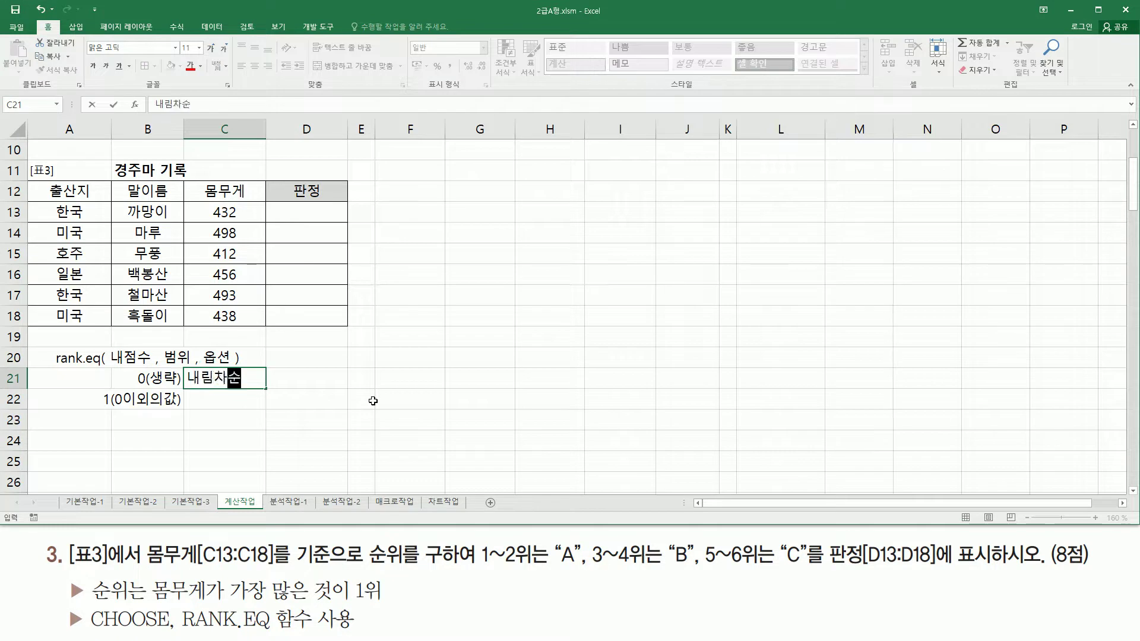
key(Return)
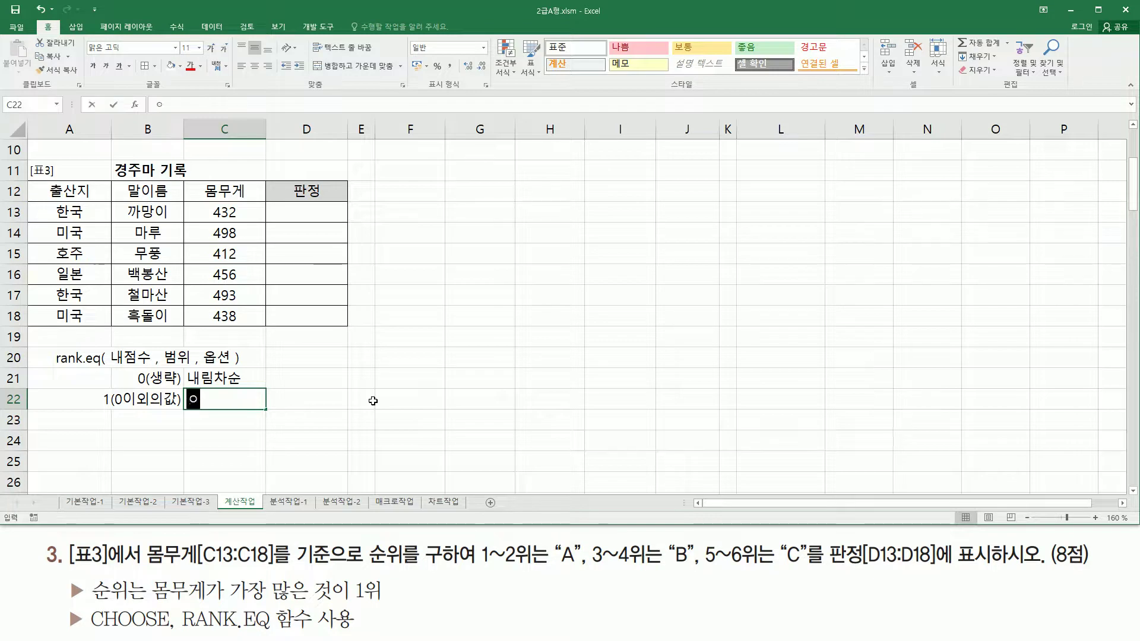
text(오름차순)
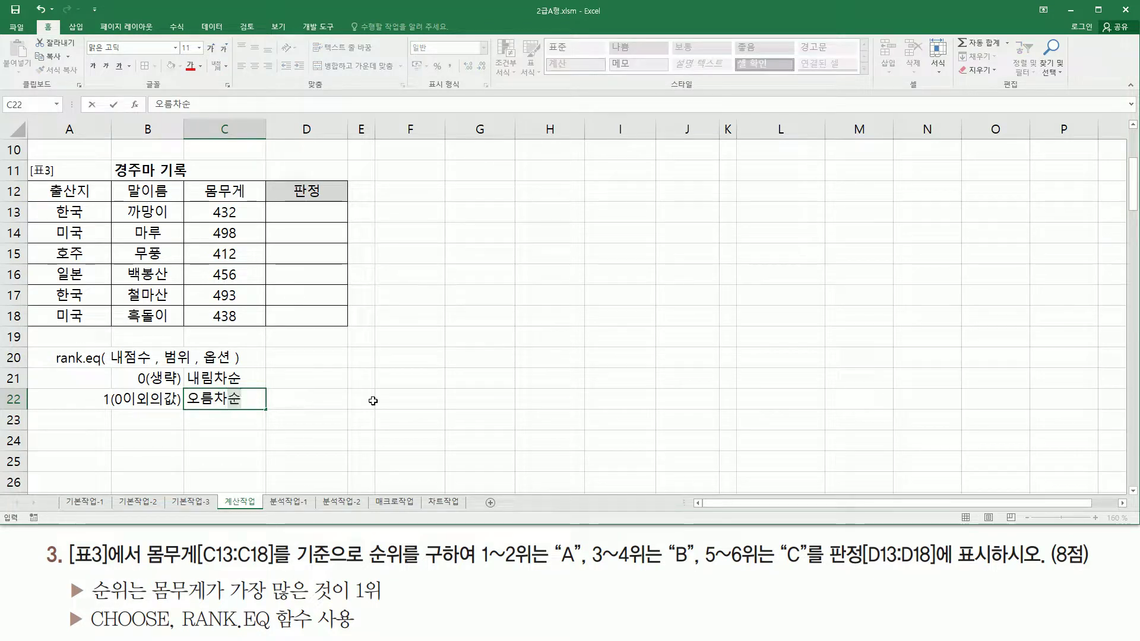
key(Up)
Step: Describe what each order ranks first: 높은수 1등 in D21 and 낮은수 1등 in D22
key(Right)
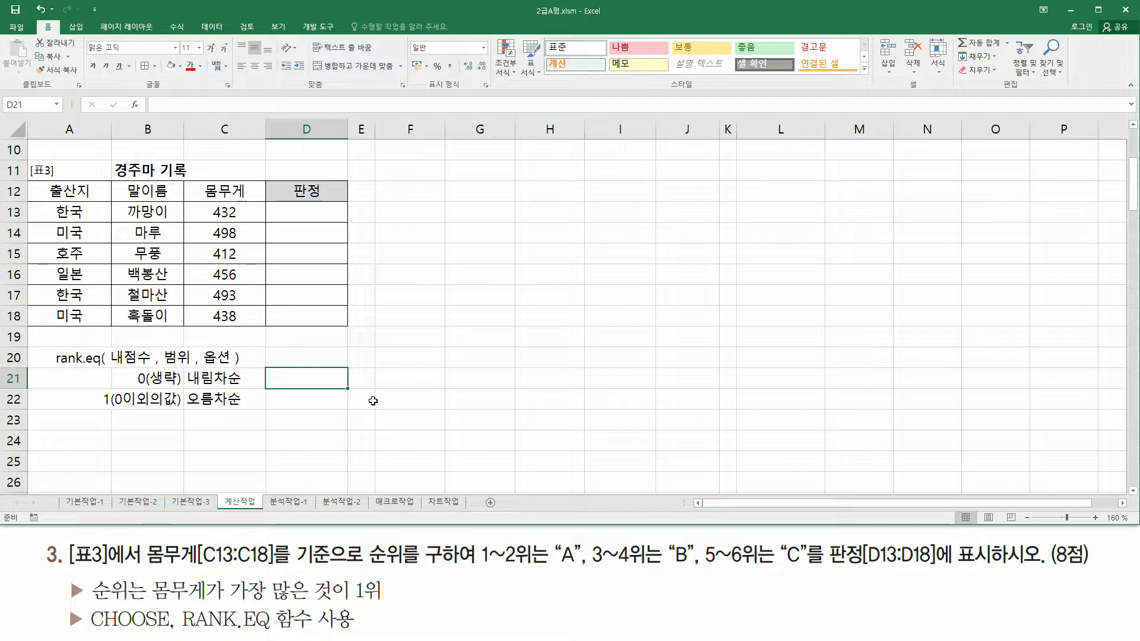
text(높은수 )
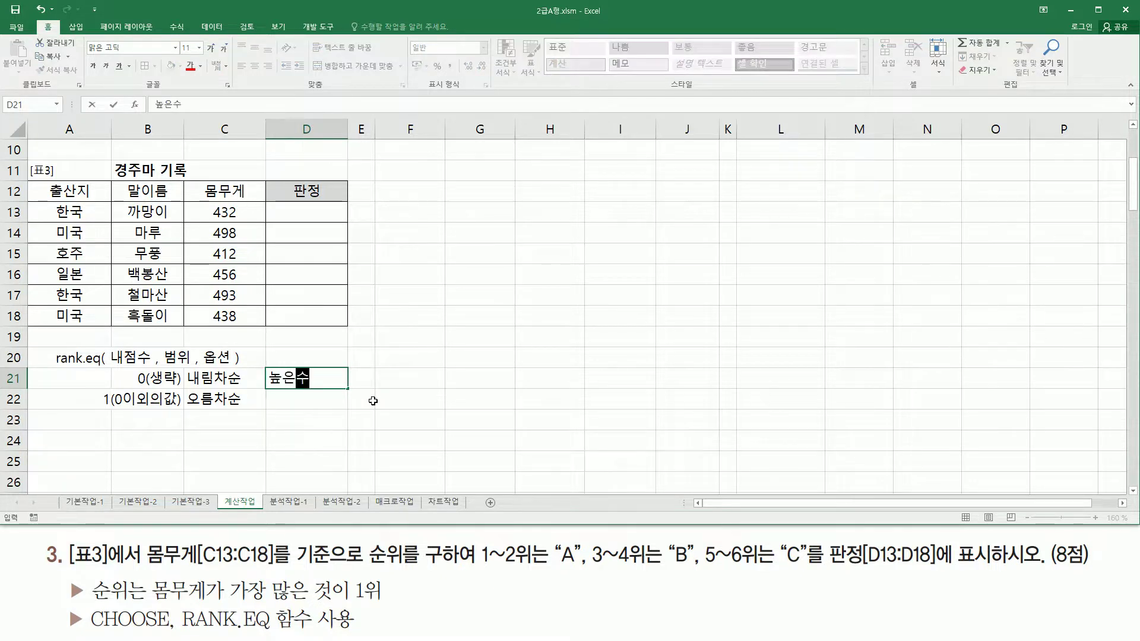
text(1등)
key(Return)
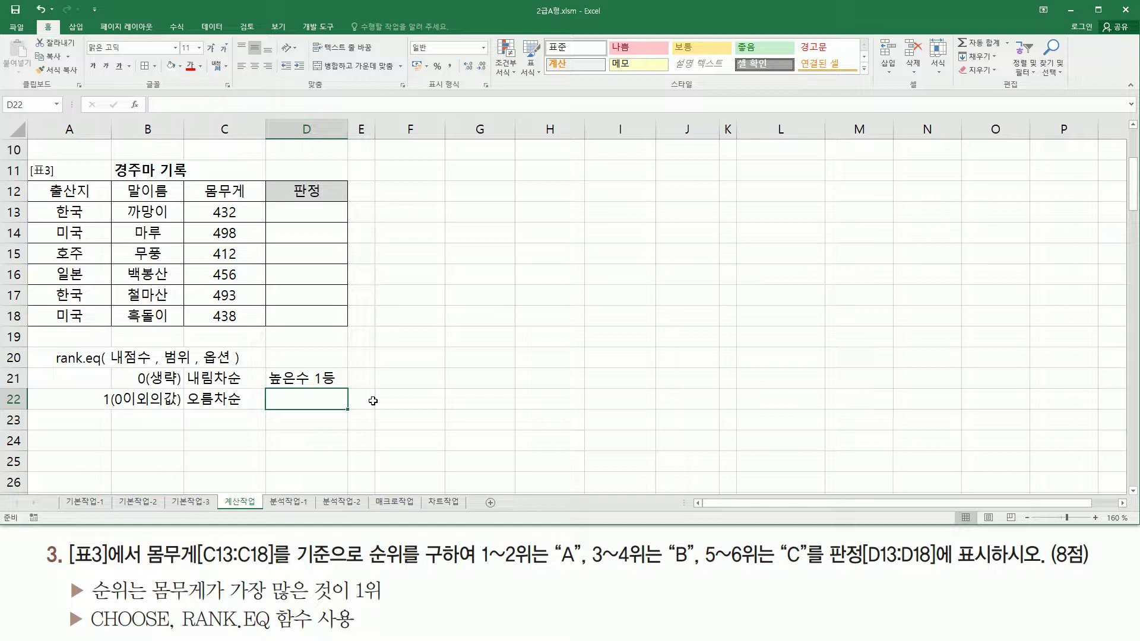
text(낮은수 1ㄷ)
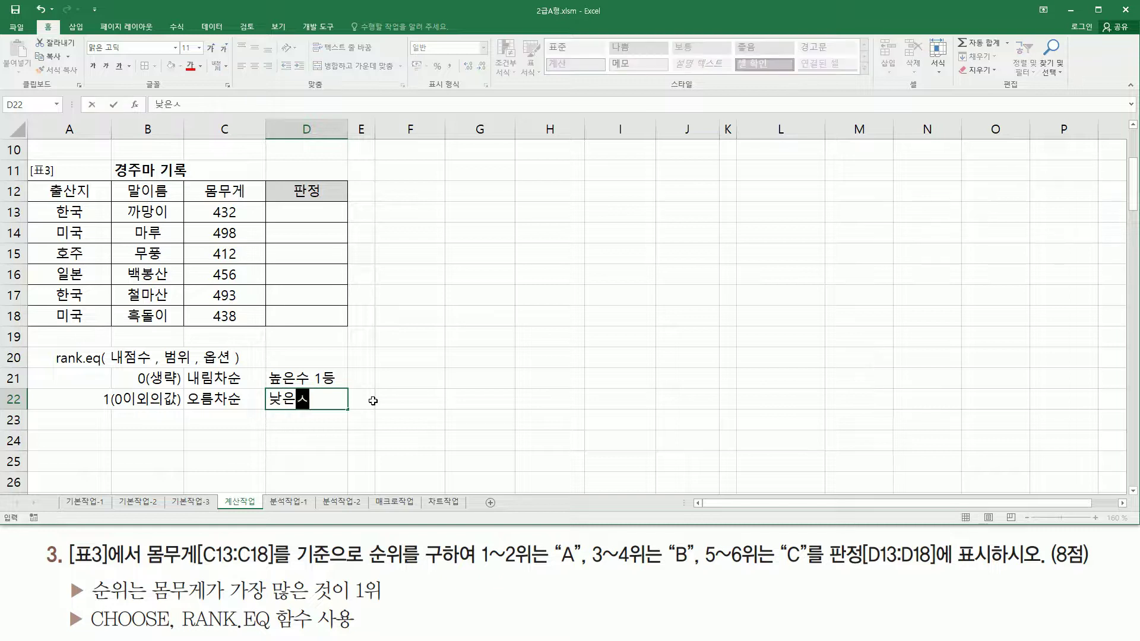
key(Return)
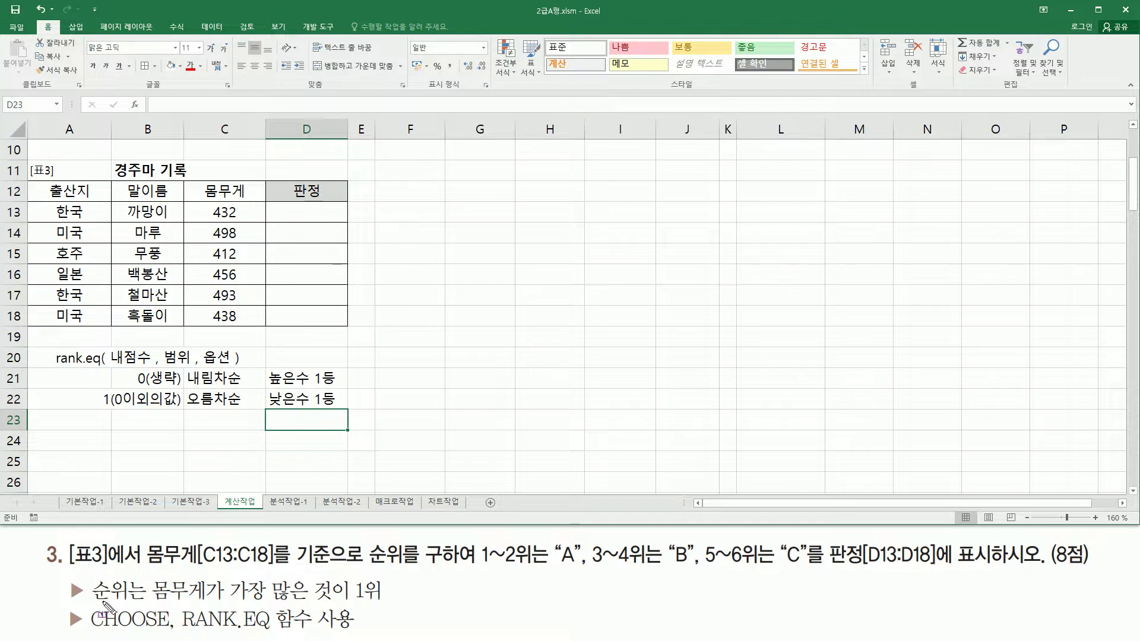
Step: Compare question 3's ranking rule and the weights in C13:C18 with the 내림차순 option note in row 21
drag(93, 603, 387, 605)
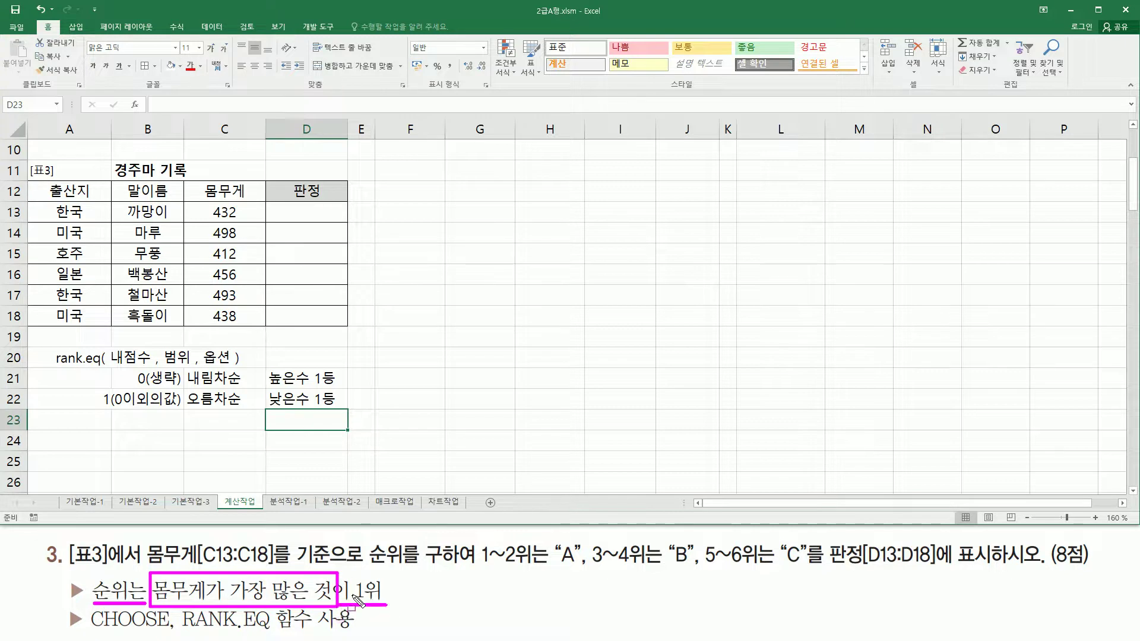
mouse_move(206, 203)
mouse_down()
mouse_move(207, 250)
mouse_move(245, 325)
mouse_up()
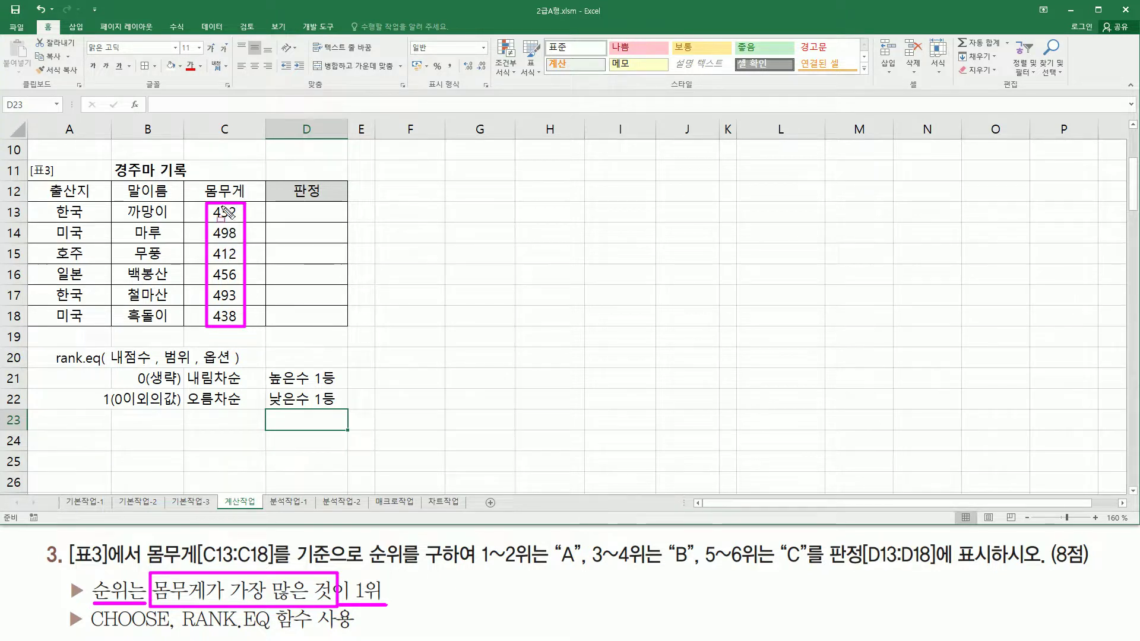
drag(126, 387, 342, 386)
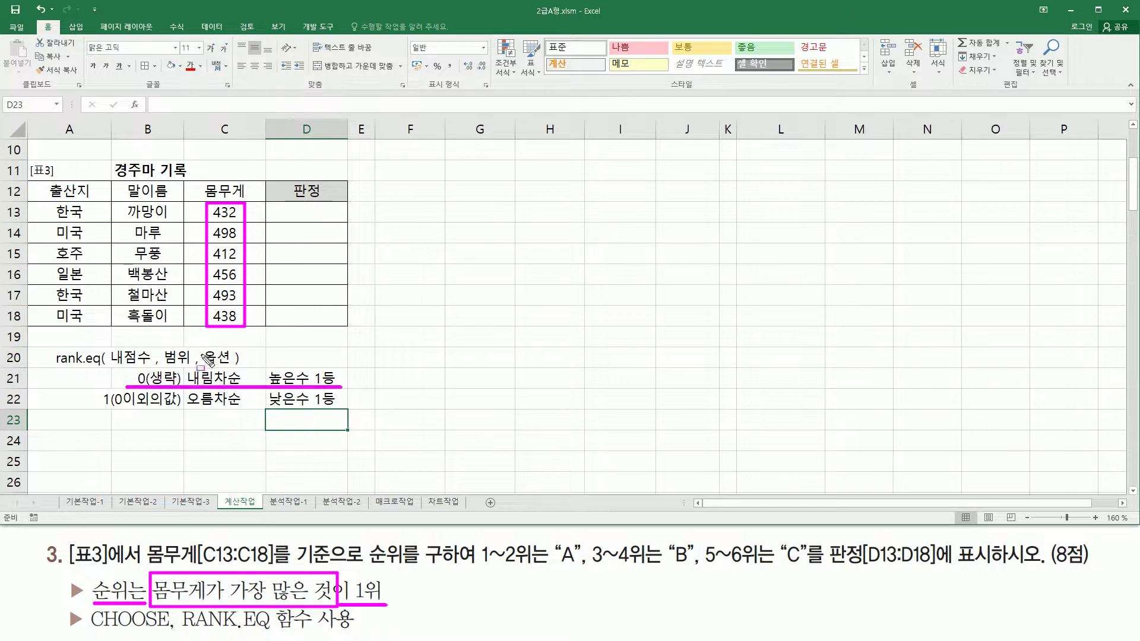
mouse_move(201, 348)
mouse_down()
mouse_move(232, 366)
mouse_move(201, 350)
mouse_up()
drag(153, 383, 176, 386)
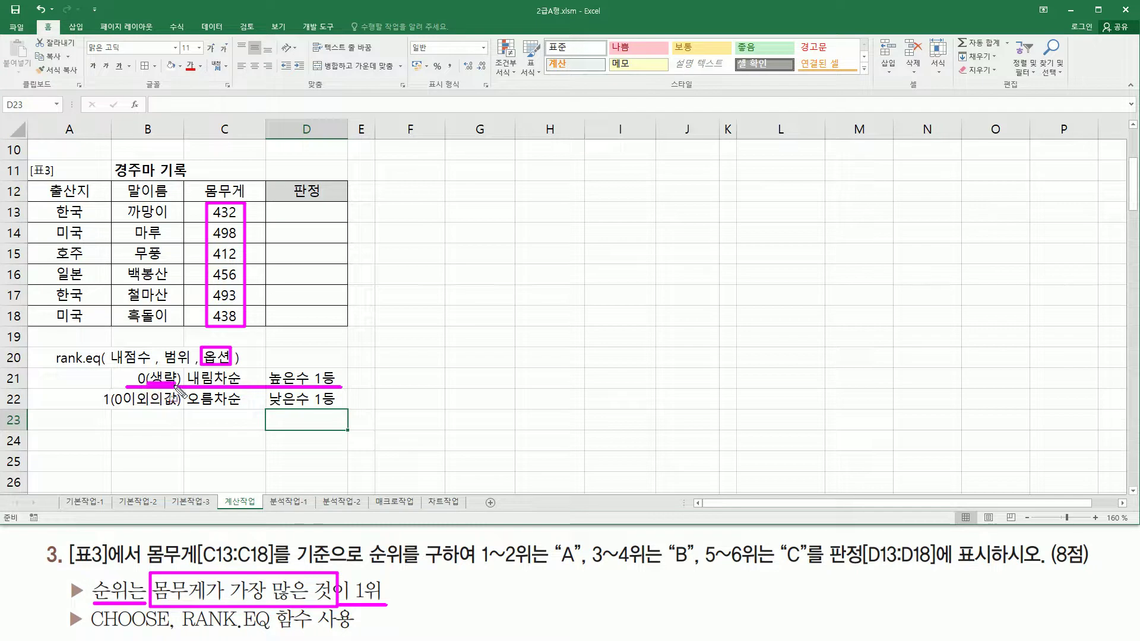
key(Escape)
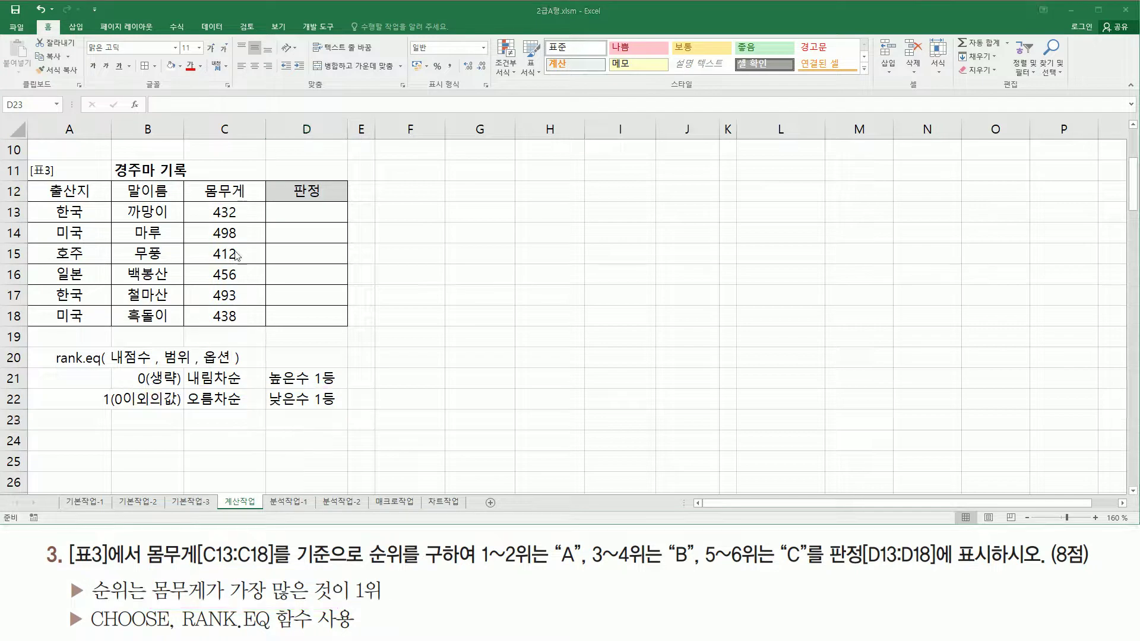
Step: Start a RANK.EQ formula in D13 that ranks the weight in C13 against the range C13:C18
click(305, 212)
text(=)
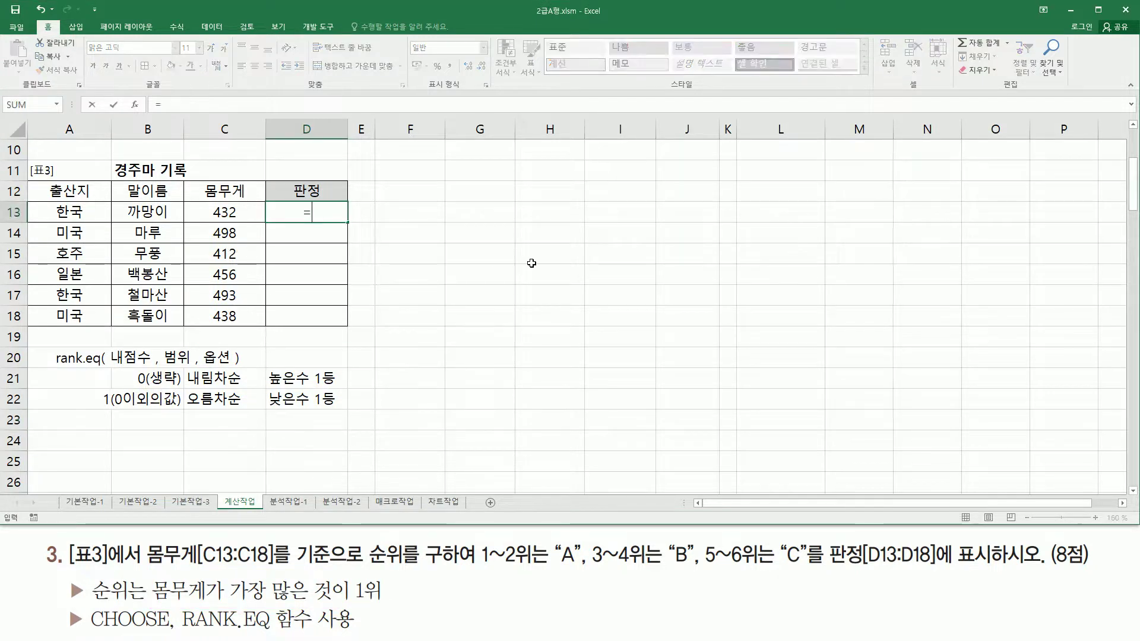
text(rank.eq)
key(Tab)
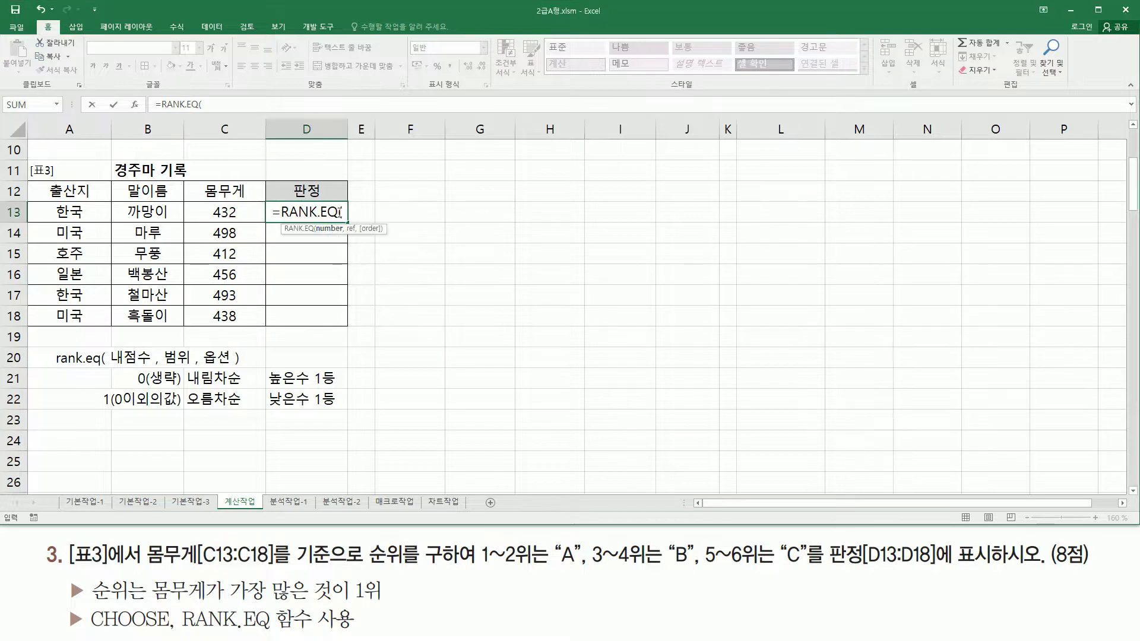
click(215, 211)
text(,)
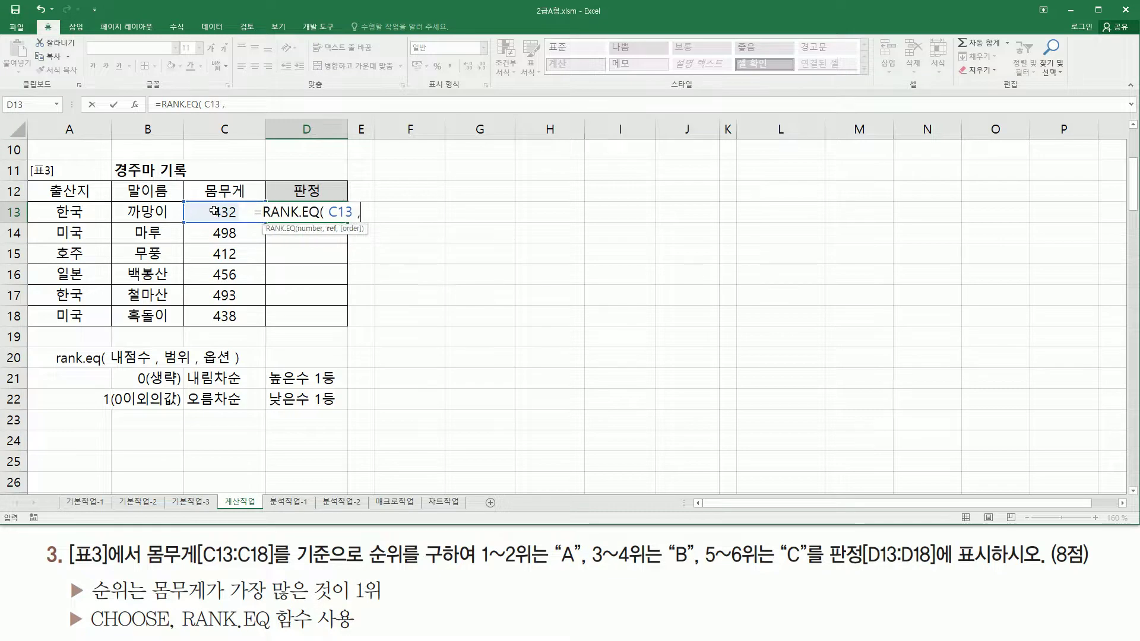
drag(215, 211, 221, 315)
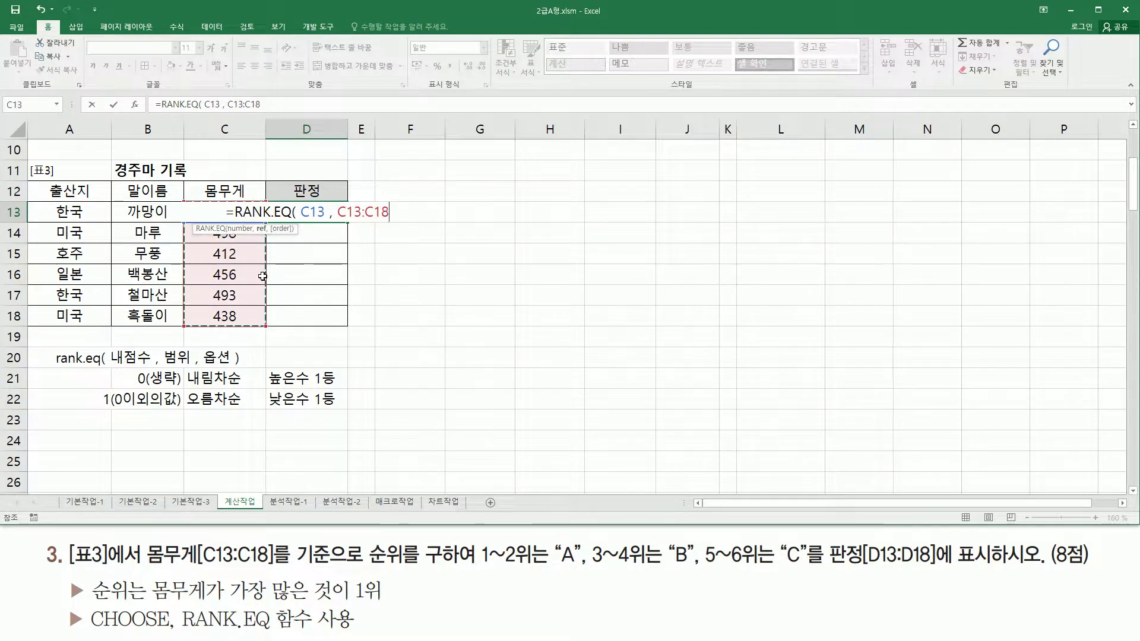
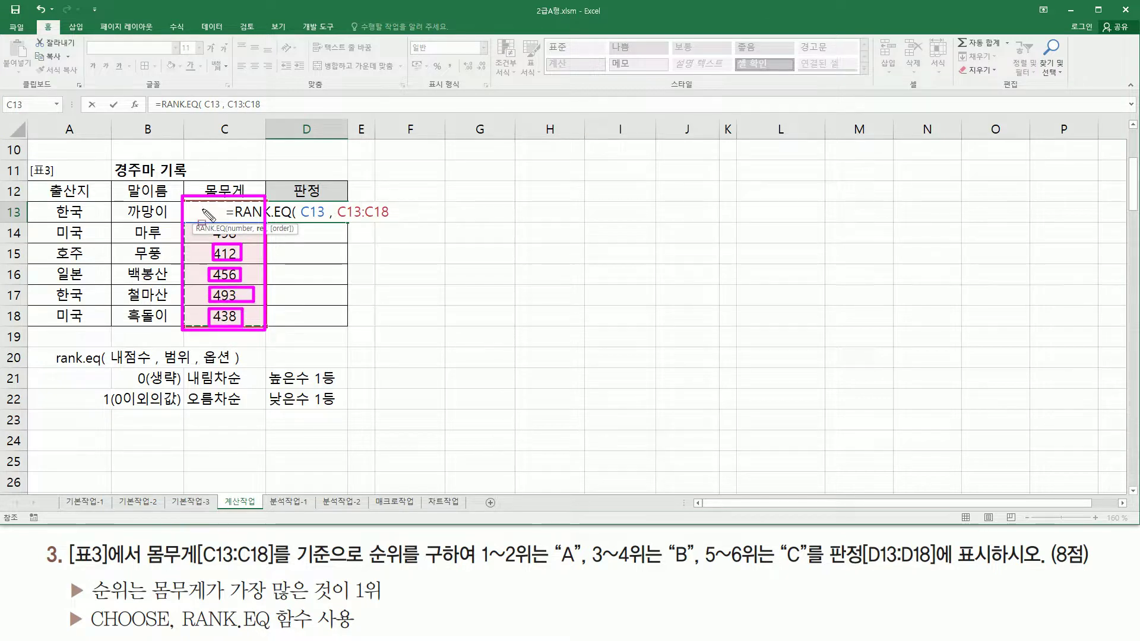
Step: Make the ranking range absolute as $C$13:$C$18 and fill the completed RANK.EQ formula from D13 down to D18
key(Escape)
drag(348, 212, 381, 211)
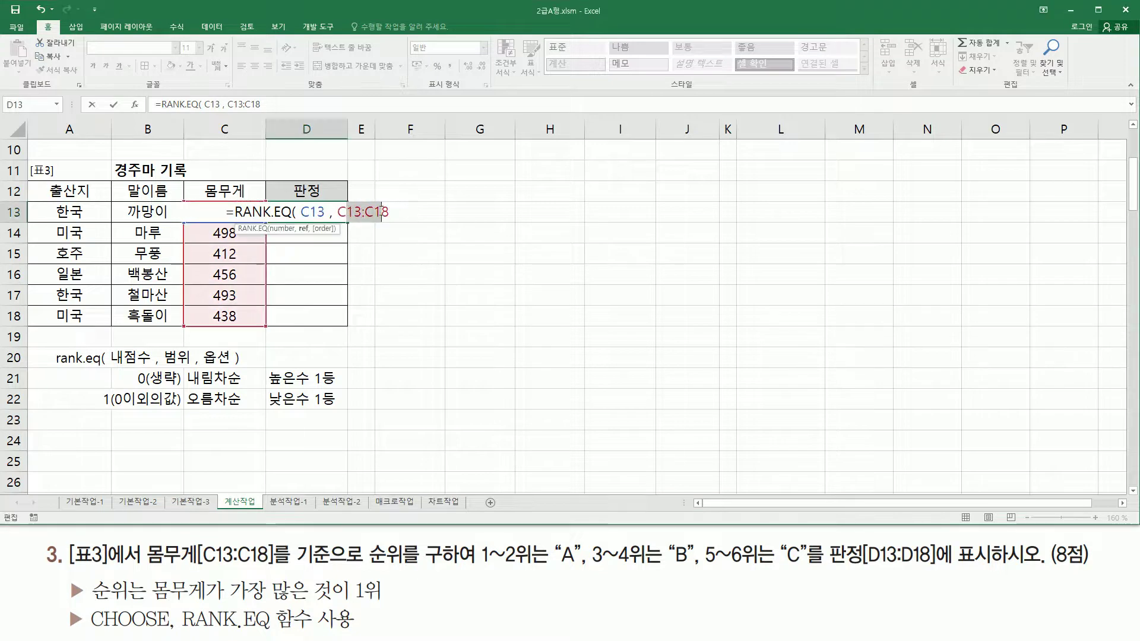
key(F4)
click(412, 210)
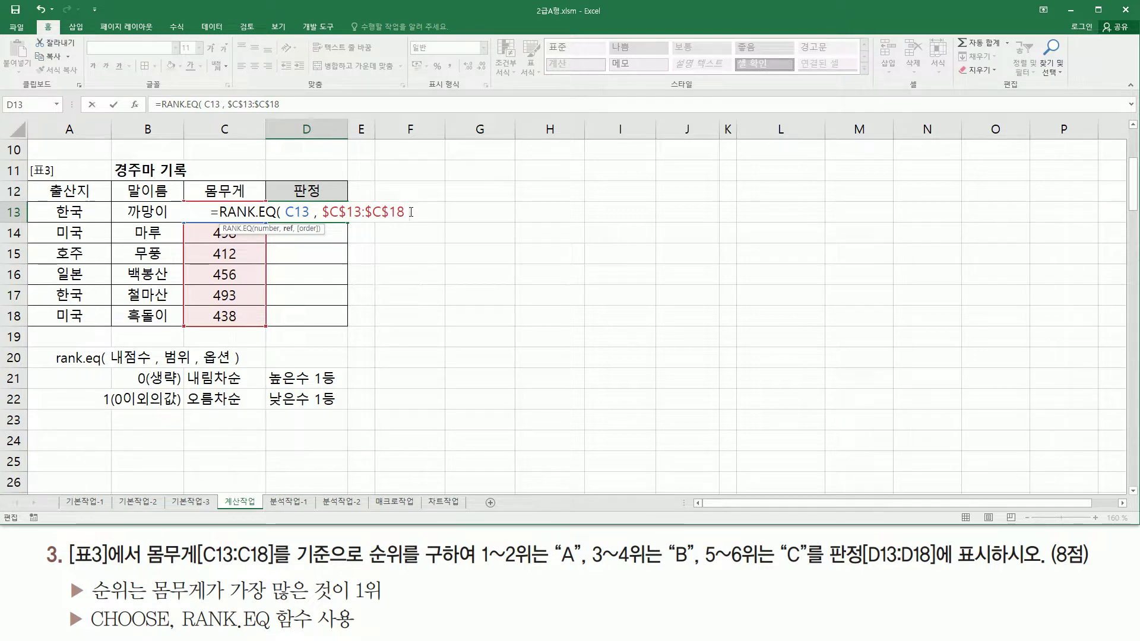
text())
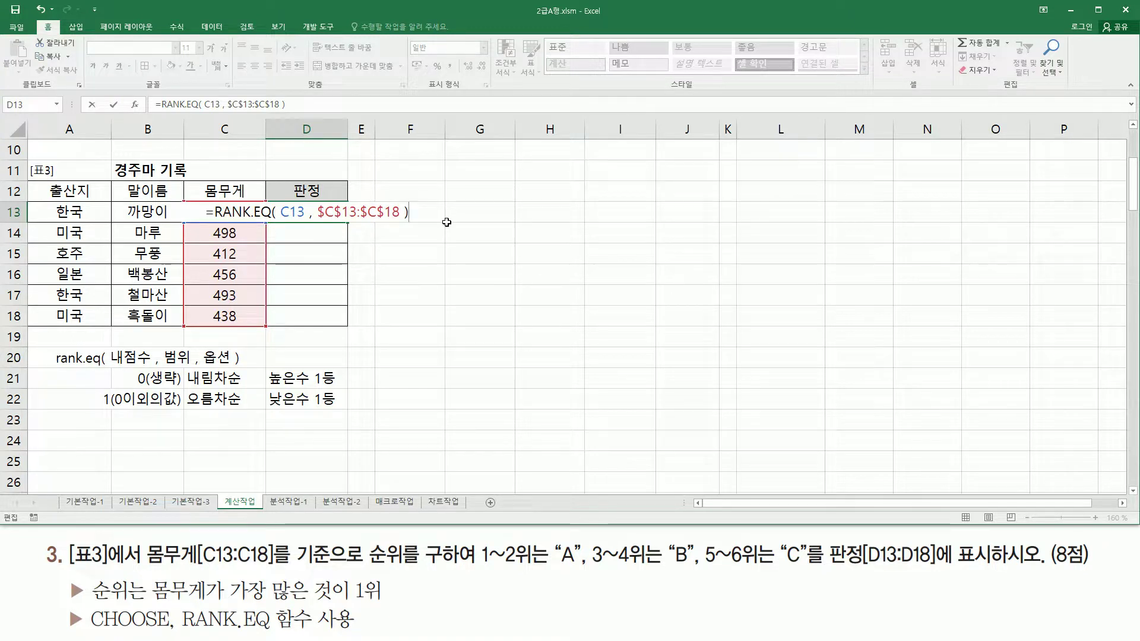
key(Return)
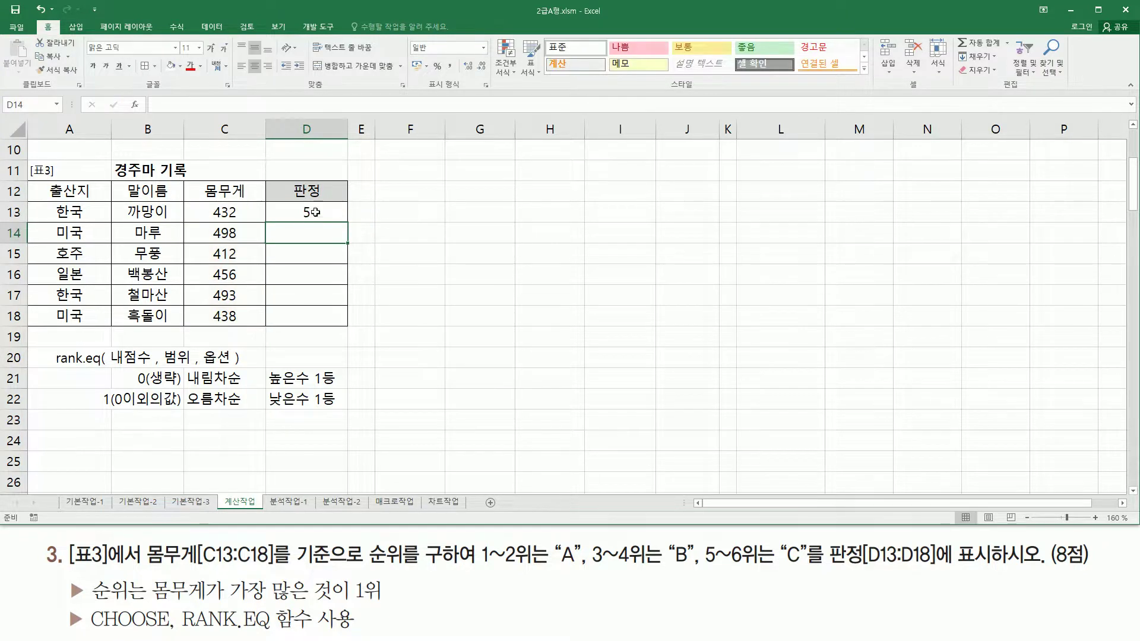
click(309, 215)
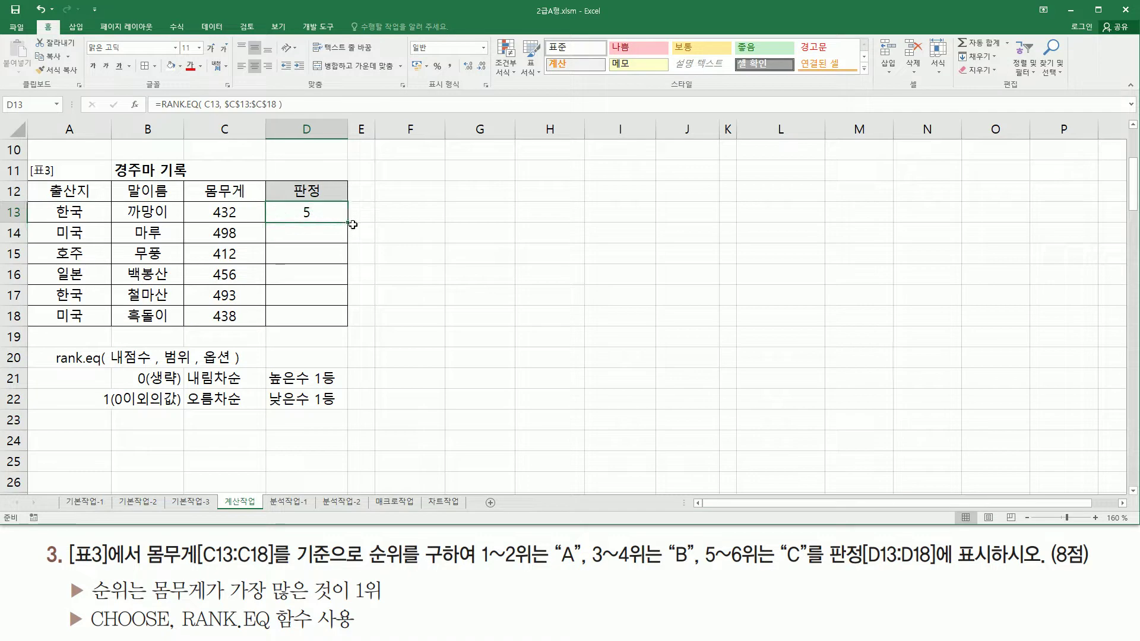
drag(350, 221, 345, 323)
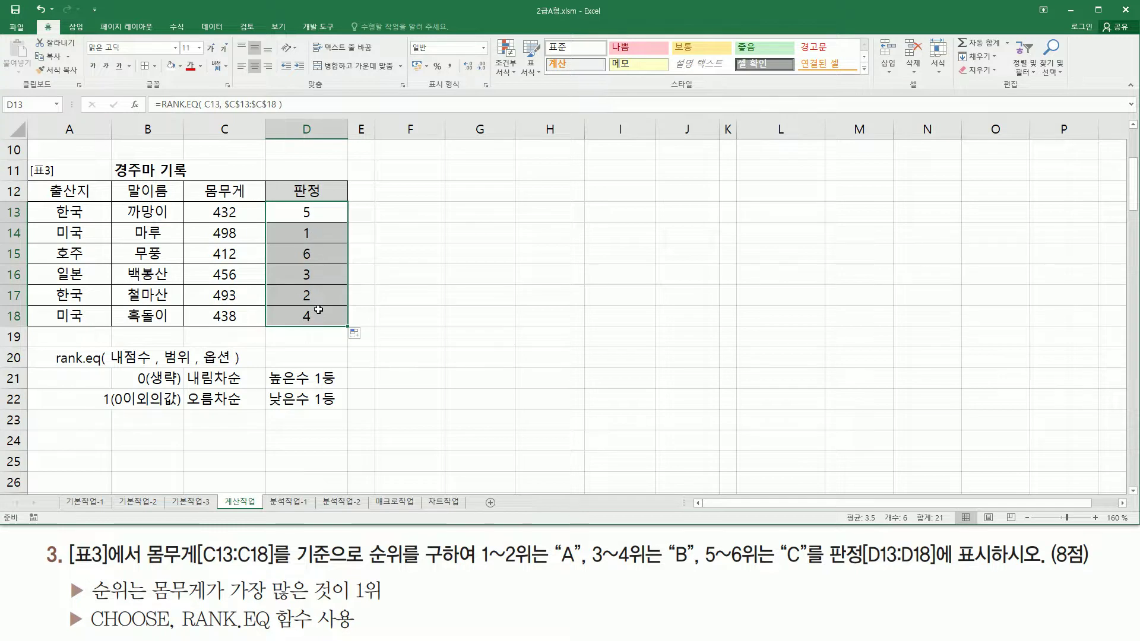
Step: Compare the ranks in D13:D18 with question 3's A, B and C rank bands and its CHOOSE requirement
drag(301, 211, 302, 241)
drag(305, 279, 324, 335)
drag(477, 572, 815, 572)
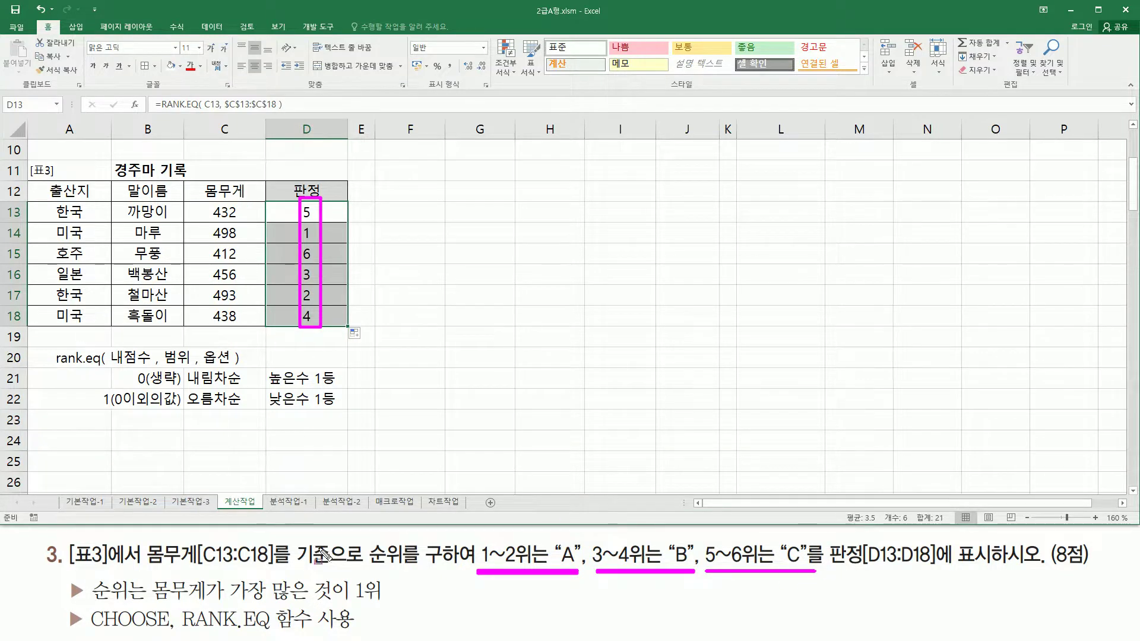
drag(89, 606, 175, 635)
key(Escape)
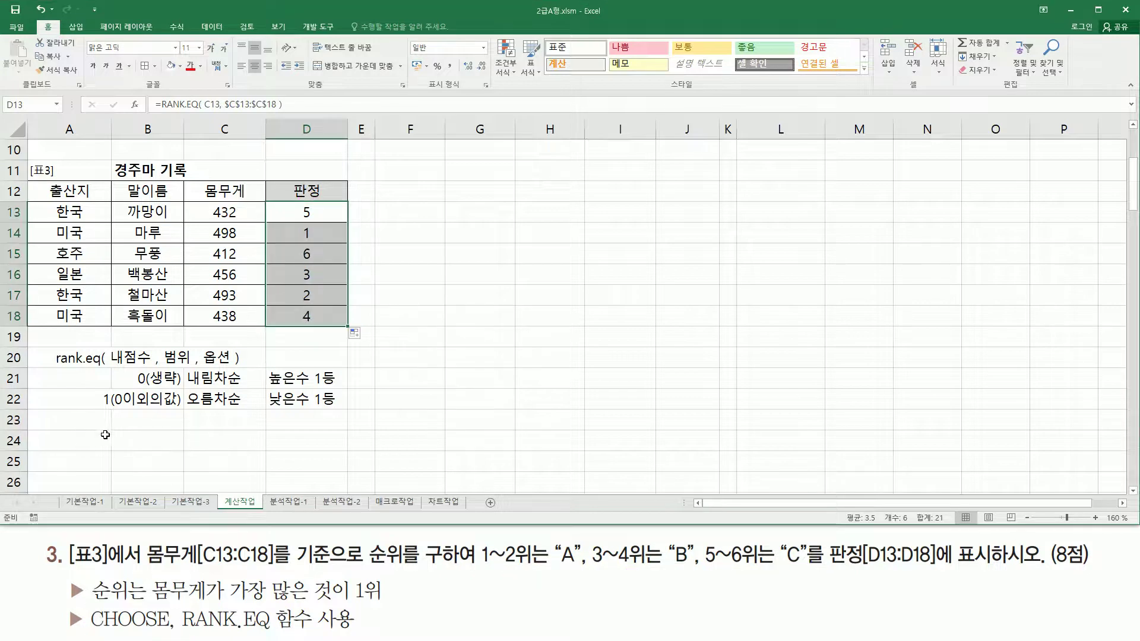
Step: Write the CHOOSE syntax example choose( 1 , "a", "b", "c" , "d" ) as a text note in B24
click(99, 436)
click(148, 440)
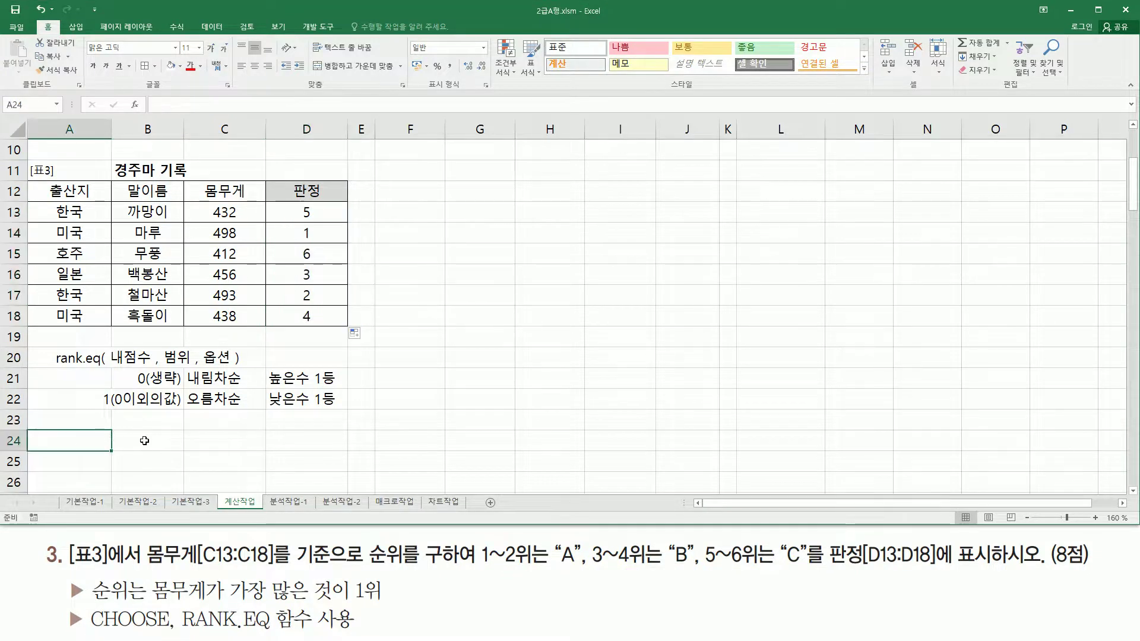
text(choo)
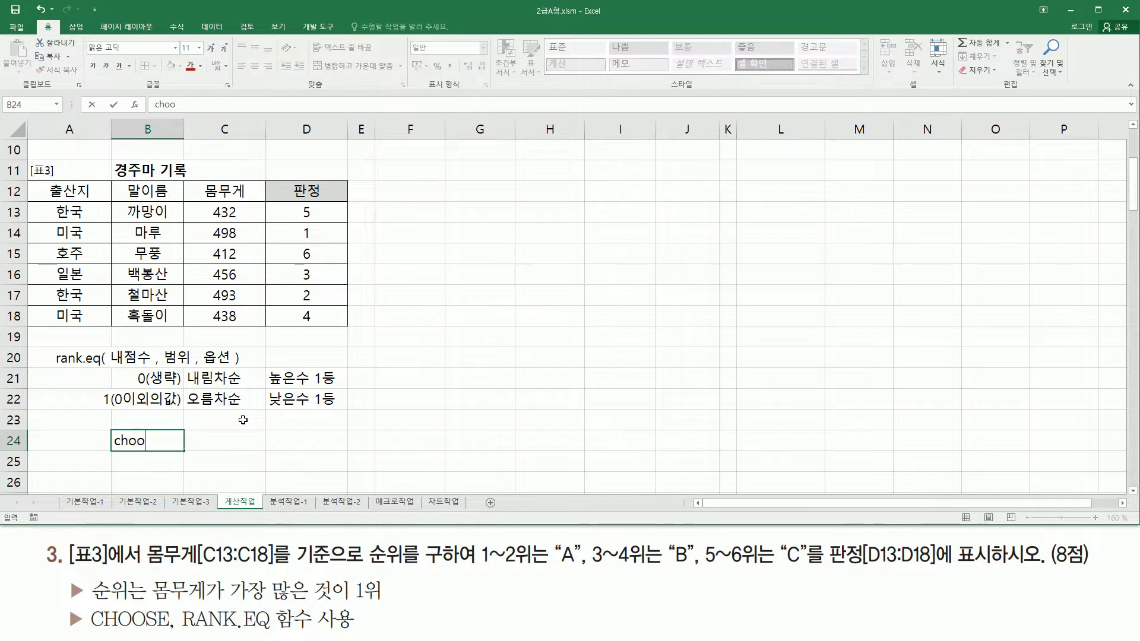
text(se (1 , "a")
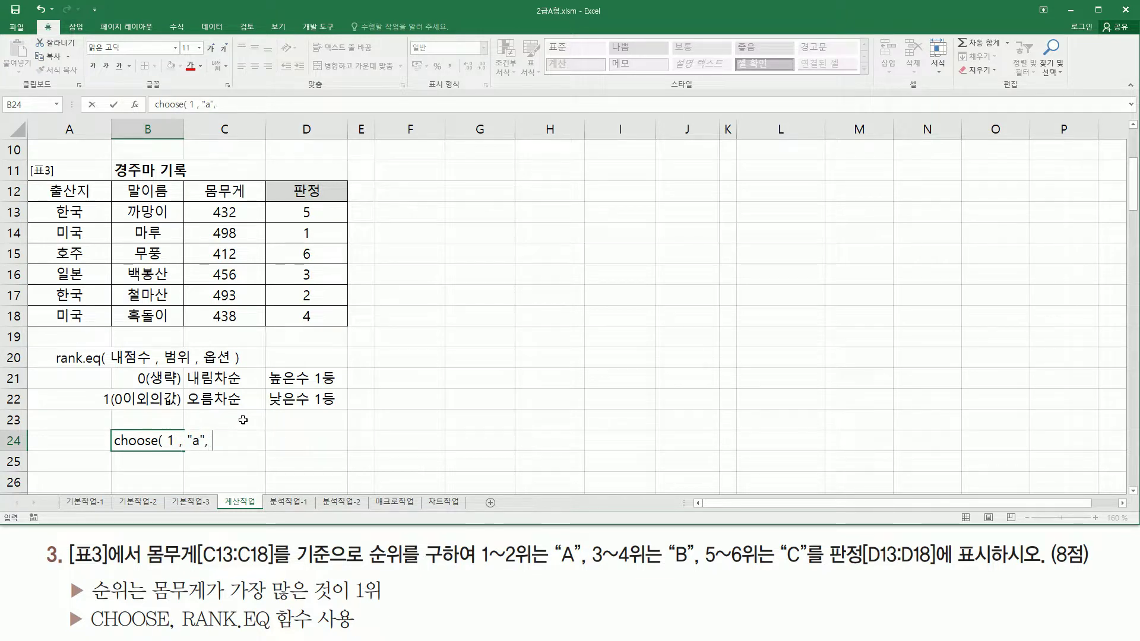
text(, "b)
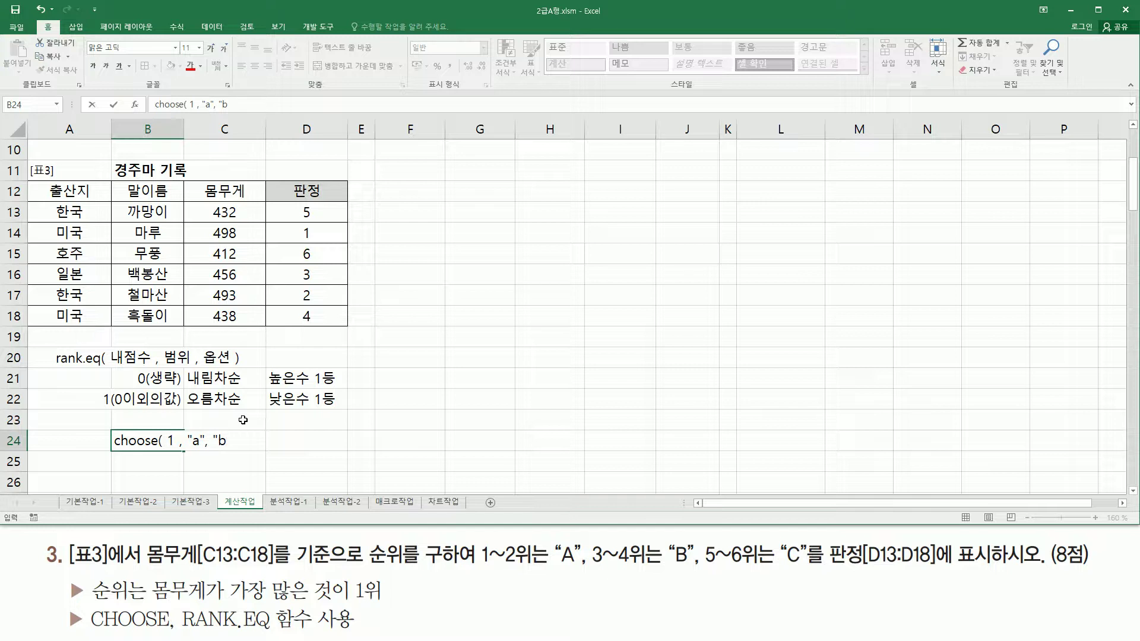
text(", "c" , "d" ))
key(Return)
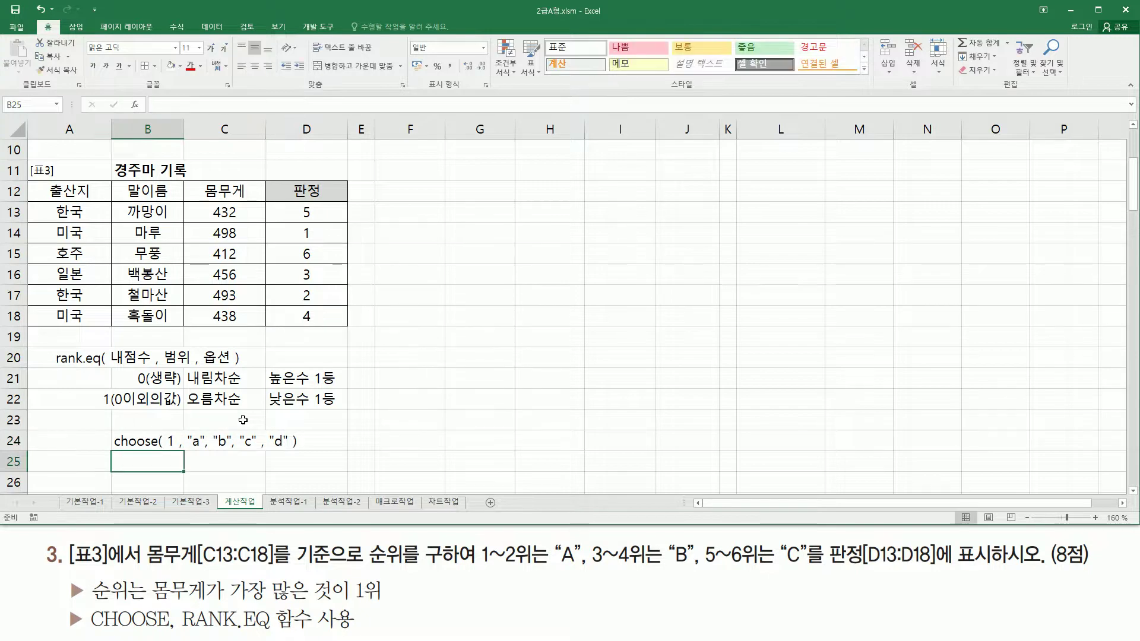
click(407, 407)
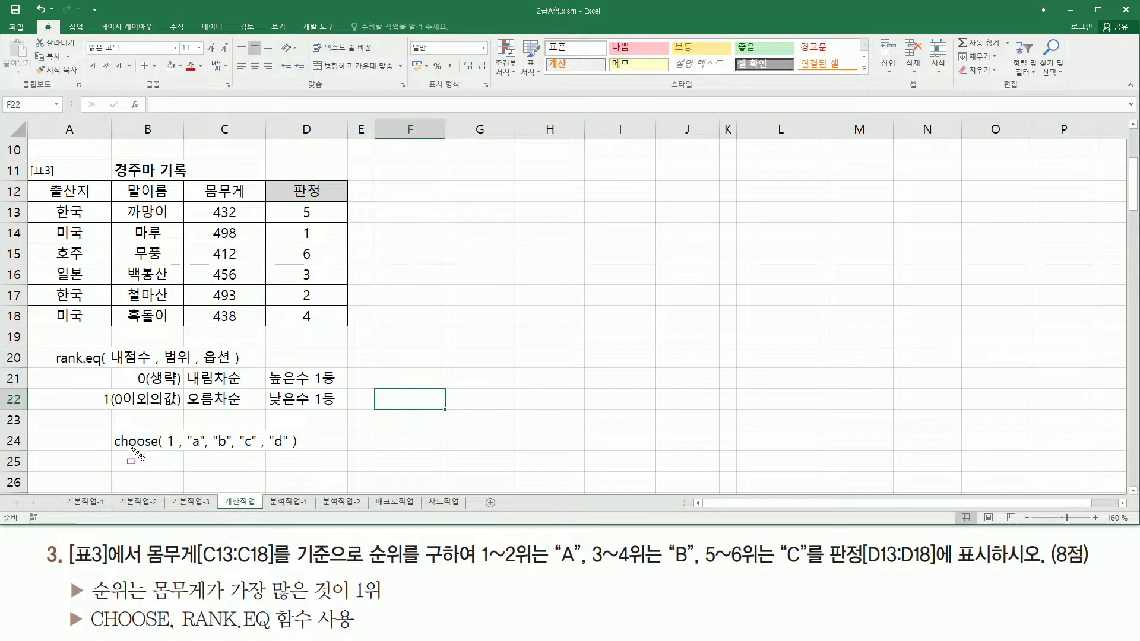
drag(186, 451, 230, 454)
drag(241, 453, 291, 452)
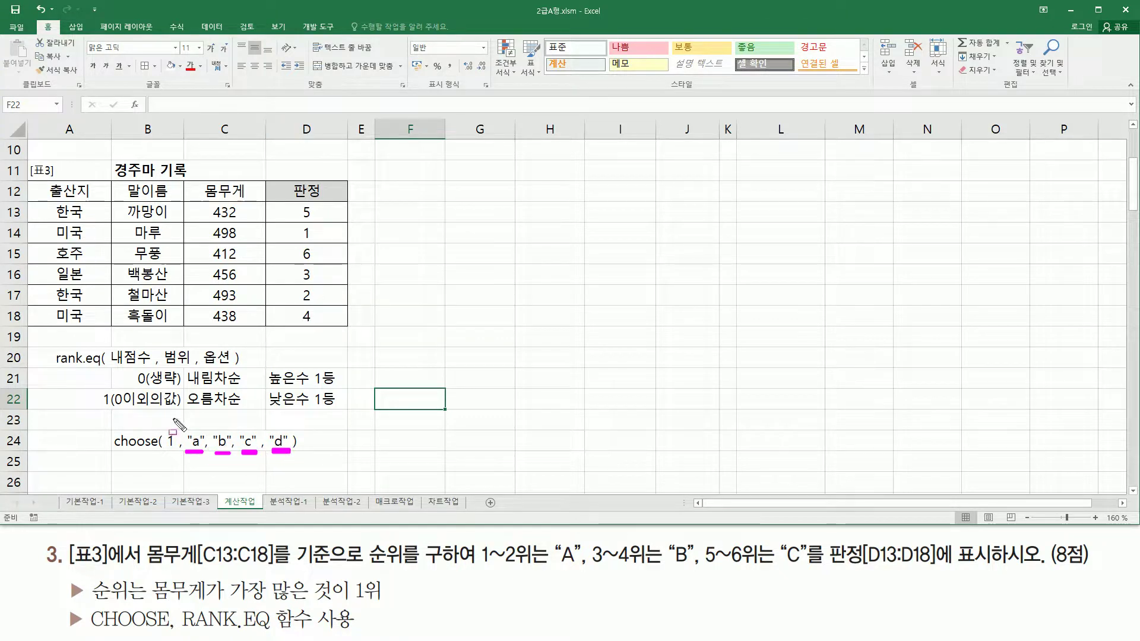
drag(162, 428, 178, 468)
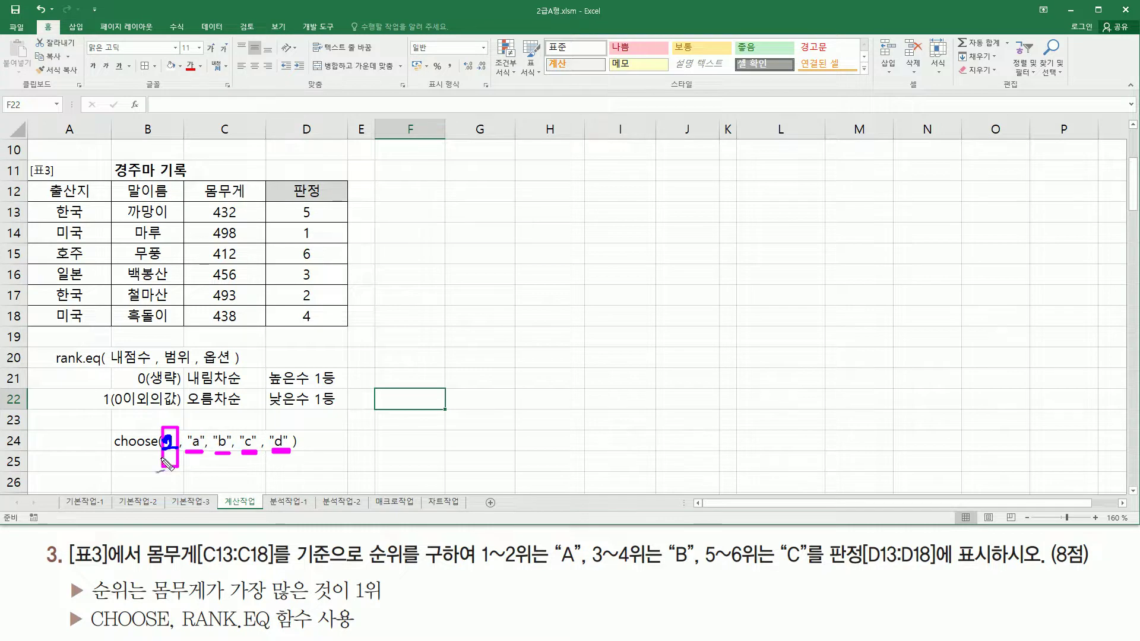
drag(177, 447, 159, 460)
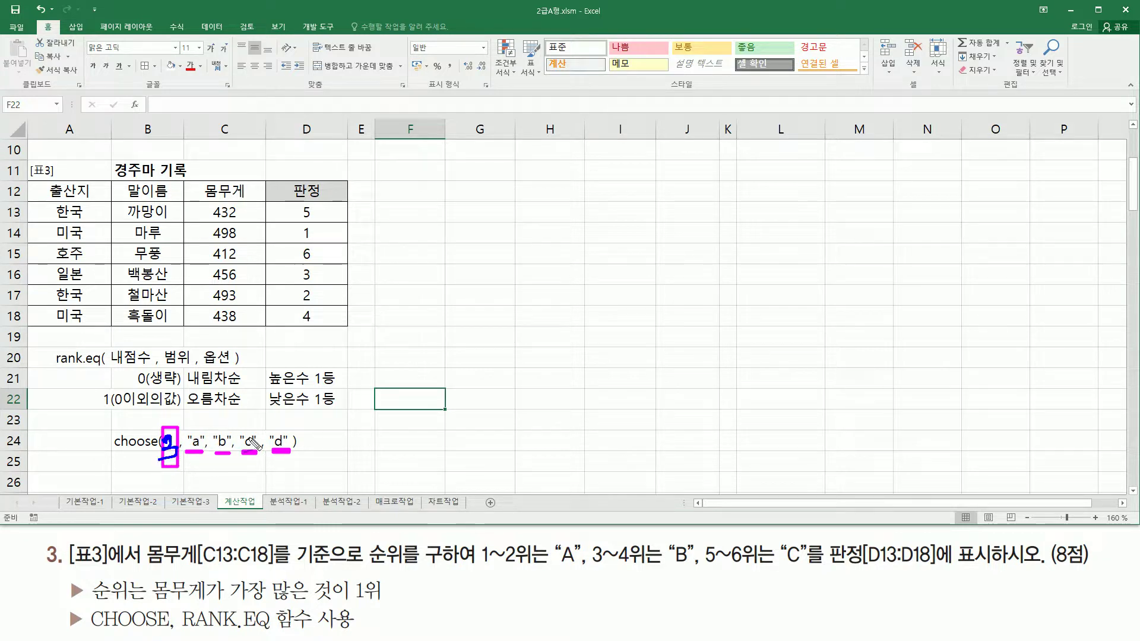
drag(164, 416, 170, 430)
drag(277, 449, 291, 450)
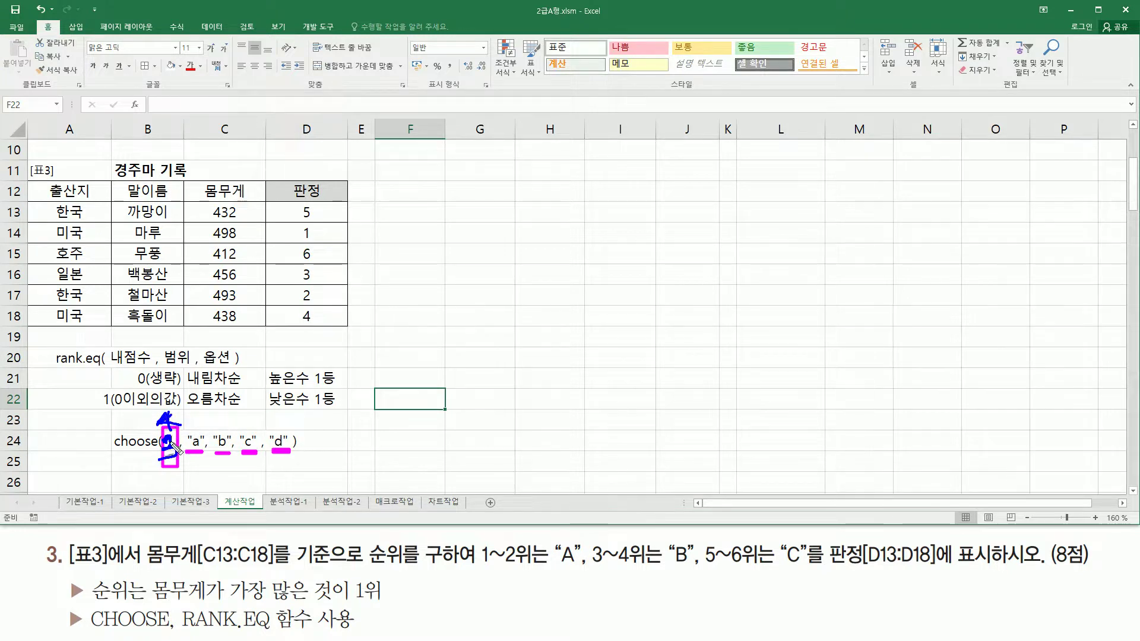
drag(169, 445, 172, 457)
mouse_move(188, 409)
mouse_down()
mouse_move(198, 419)
mouse_move(205, 410)
mouse_up()
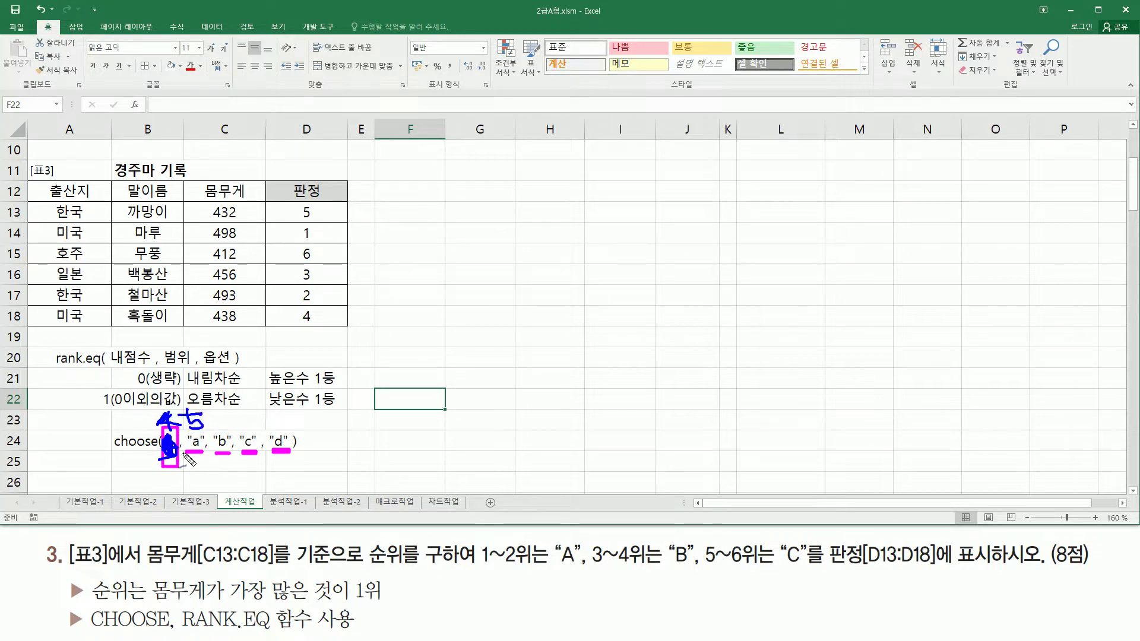
drag(231, 461, 239, 457)
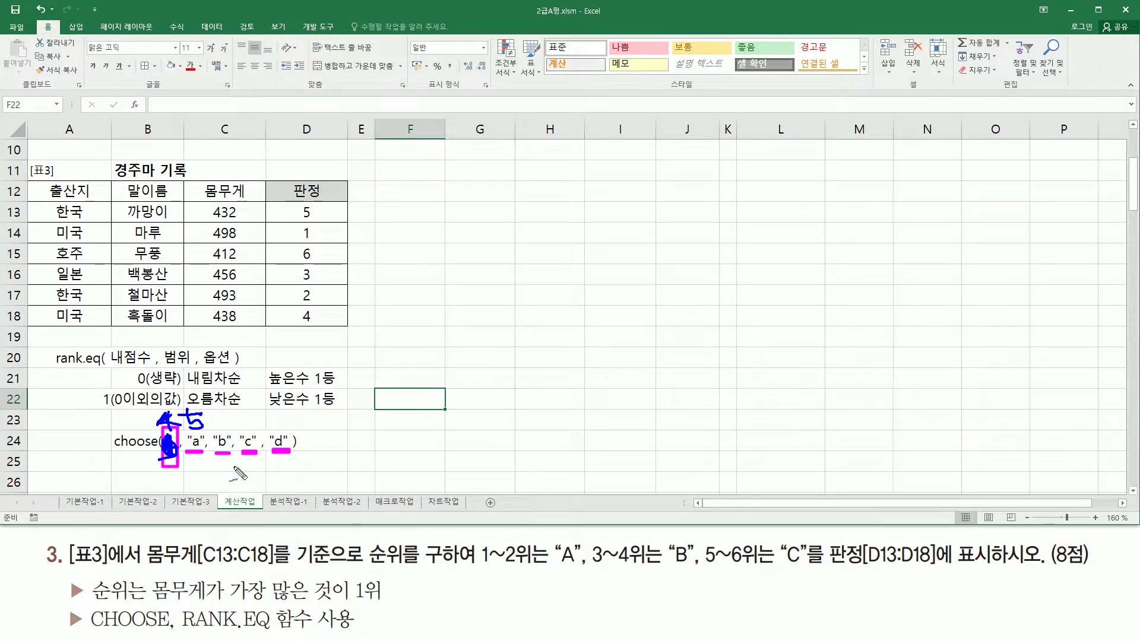
mouse_move(293, 201)
mouse_down()
mouse_move(295, 297)
mouse_move(321, 328)
mouse_up()
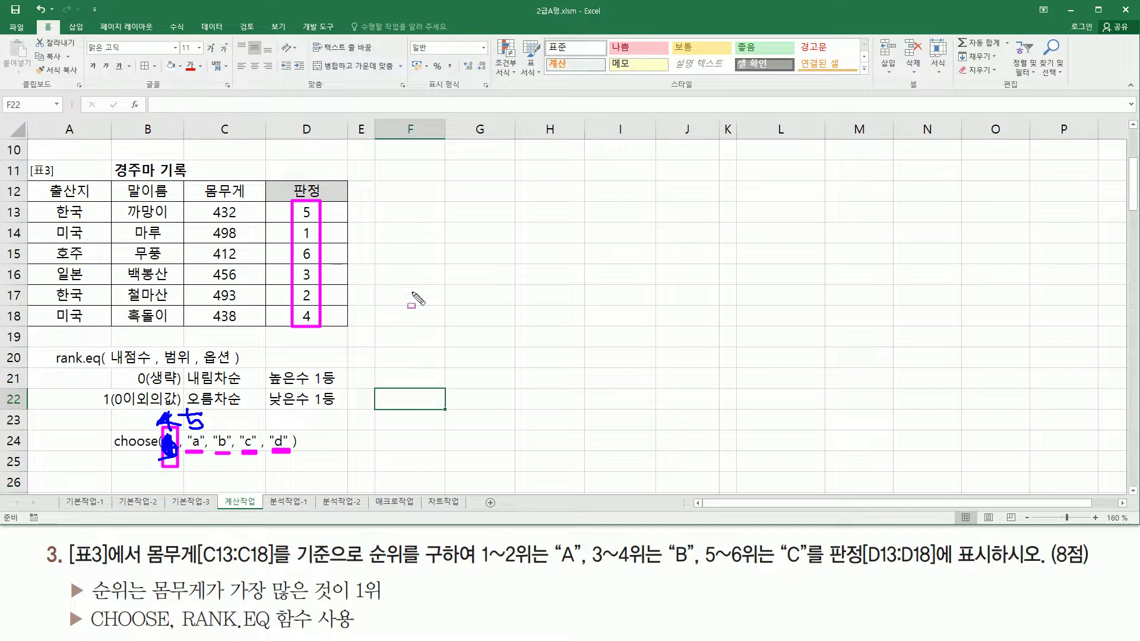
key(Escape)
Step: Wrap the RANK.EQ formula in D13 inside a CHOOSE function as its index argument
click(309, 211)
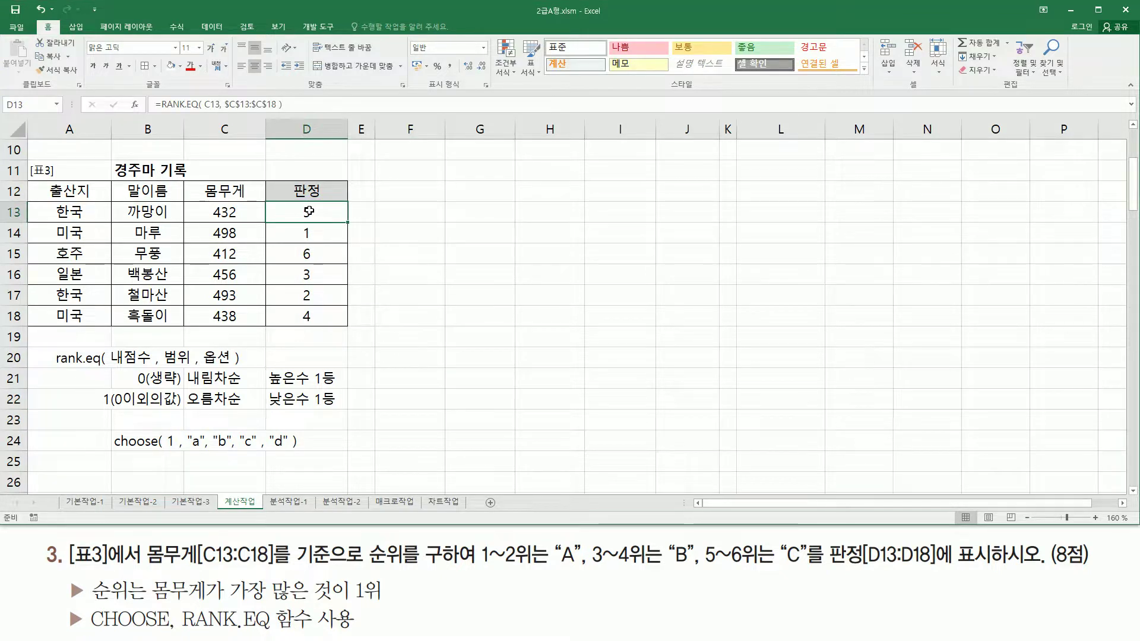
double_click(309, 212)
drag(217, 212, 498, 209)
key(ctrl+x)
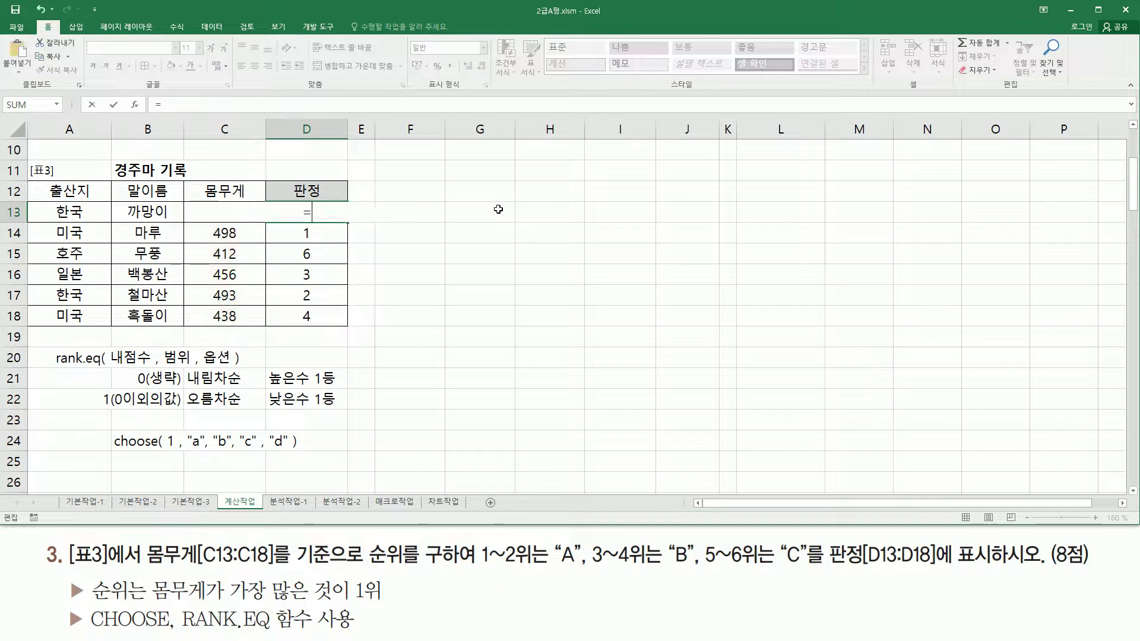
text(choo)
key(Tab)
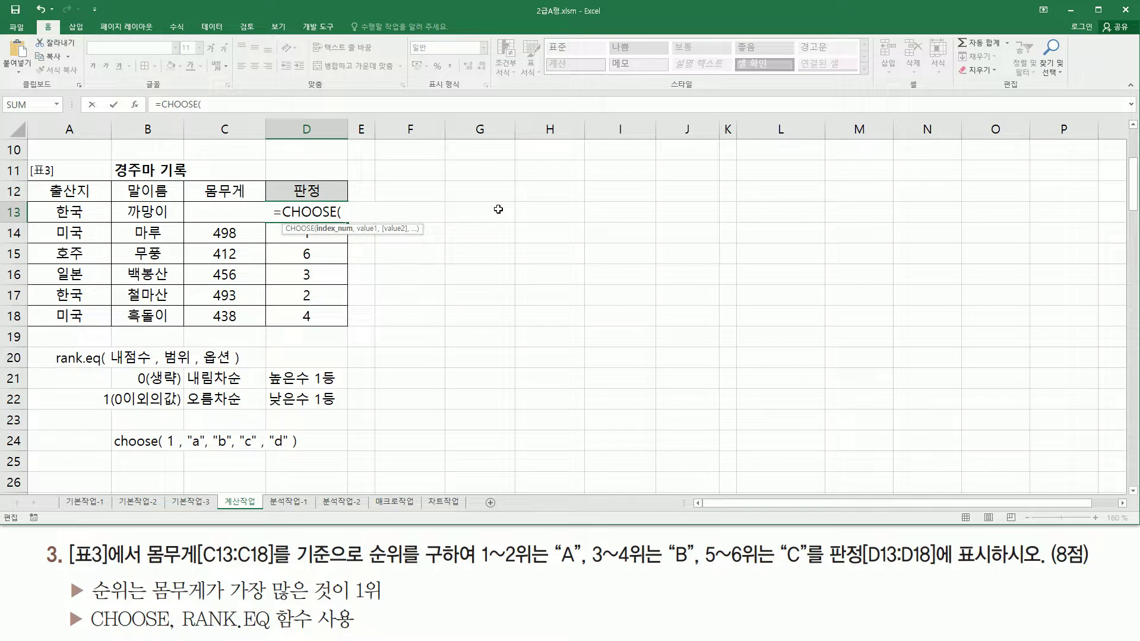
key(ctrl+v)
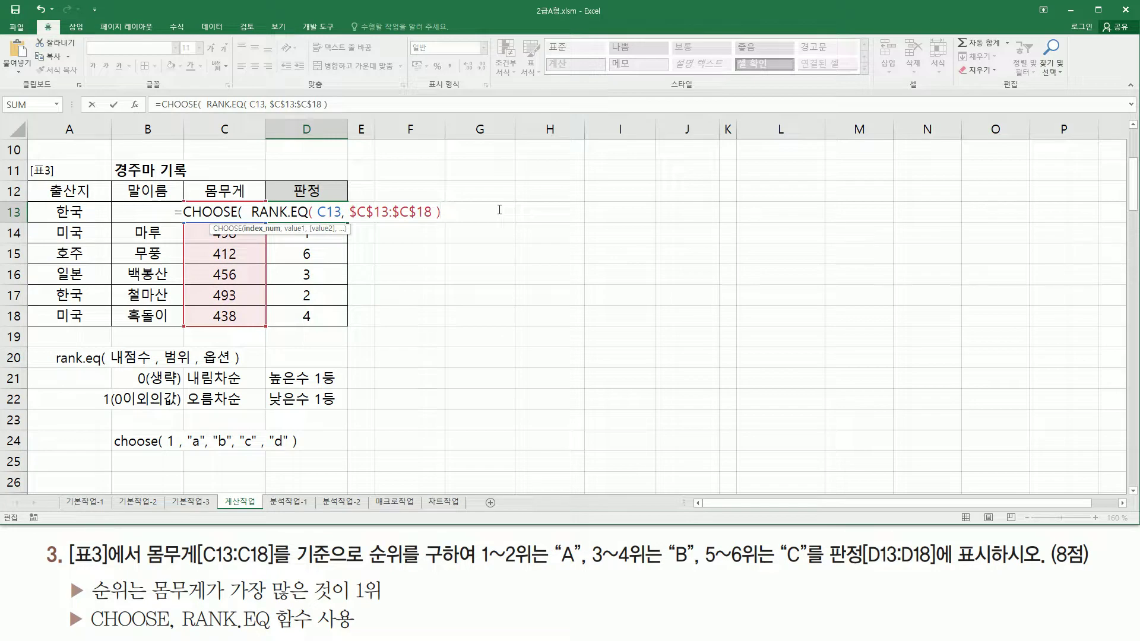
Step: Add "A", "A", "B", "B", "C", "C" as the CHOOSE values in D13 and close the parenthesis
text(, )
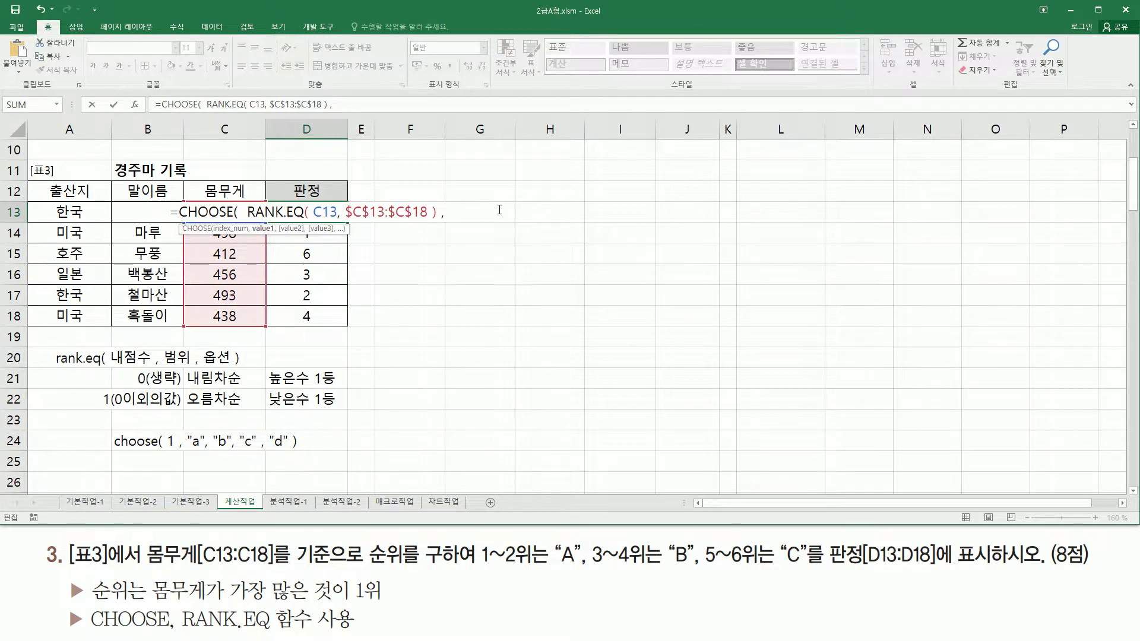
text(")
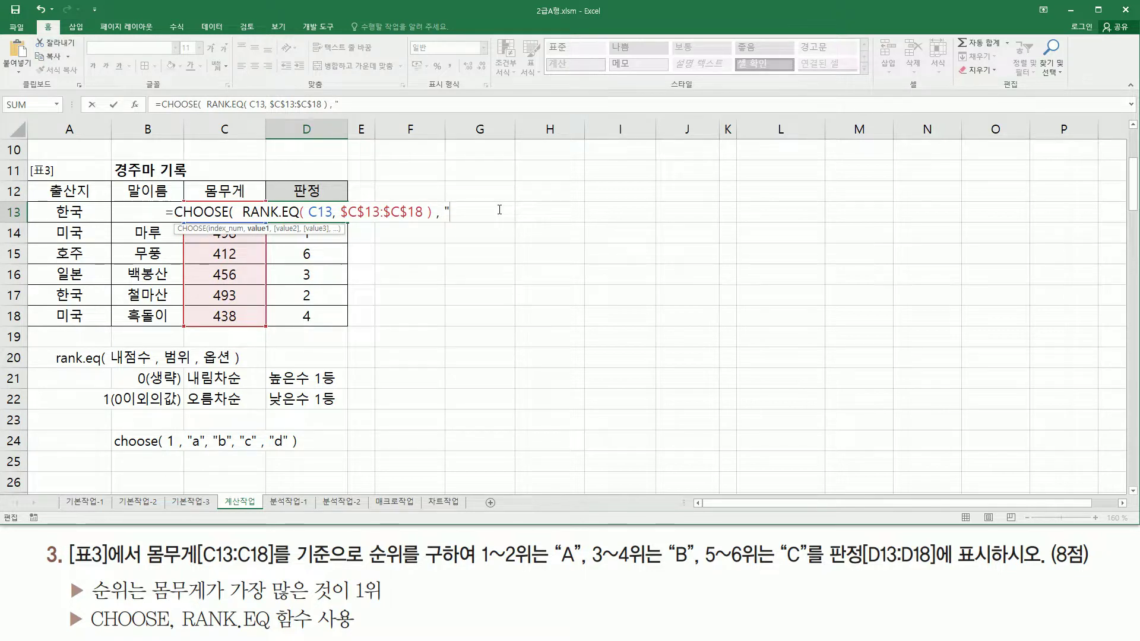
text(A)
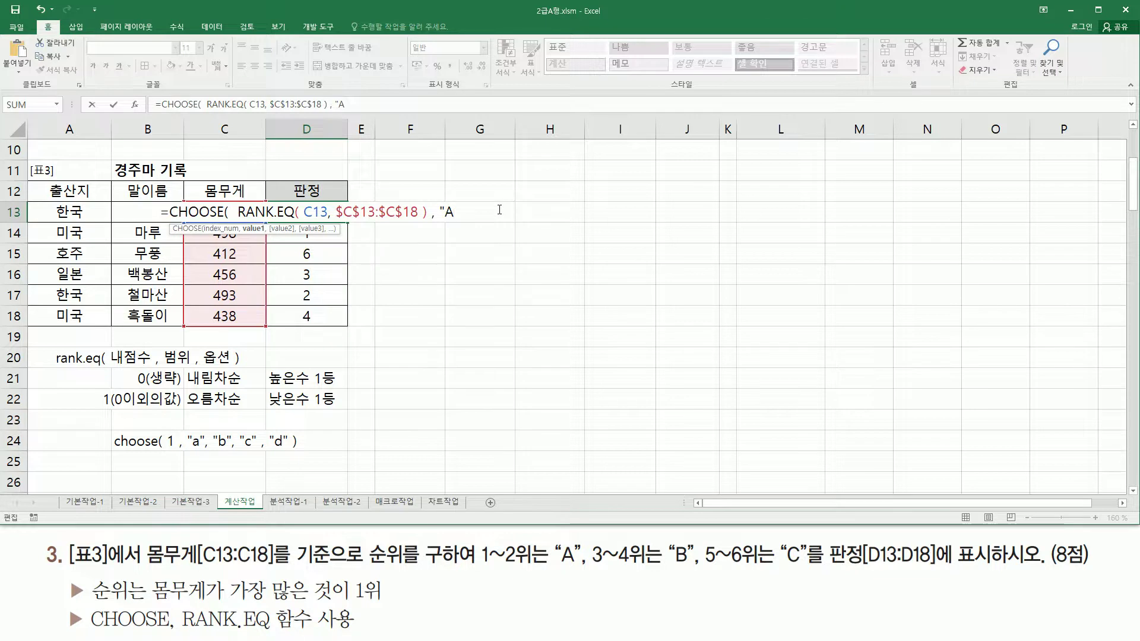
text(" , )
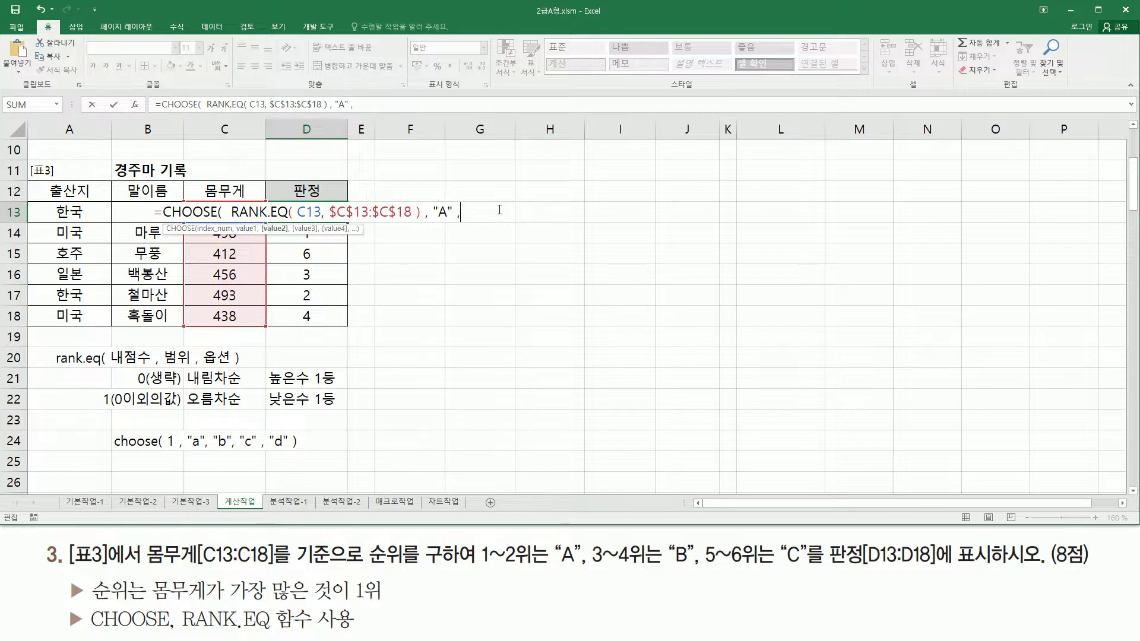
text("A")
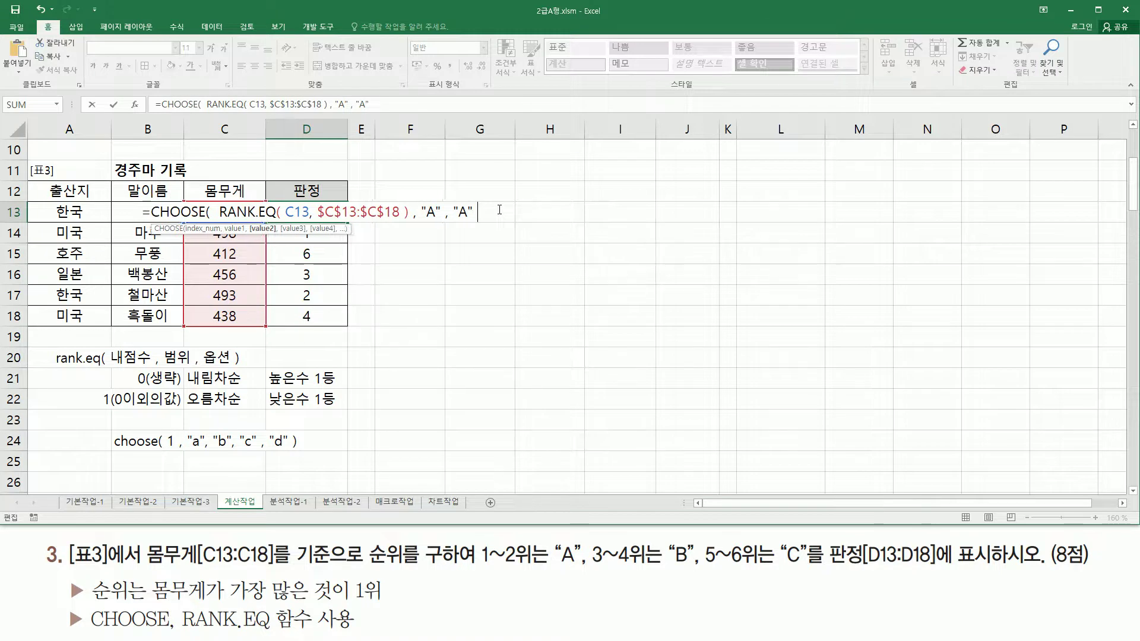
text( , ")
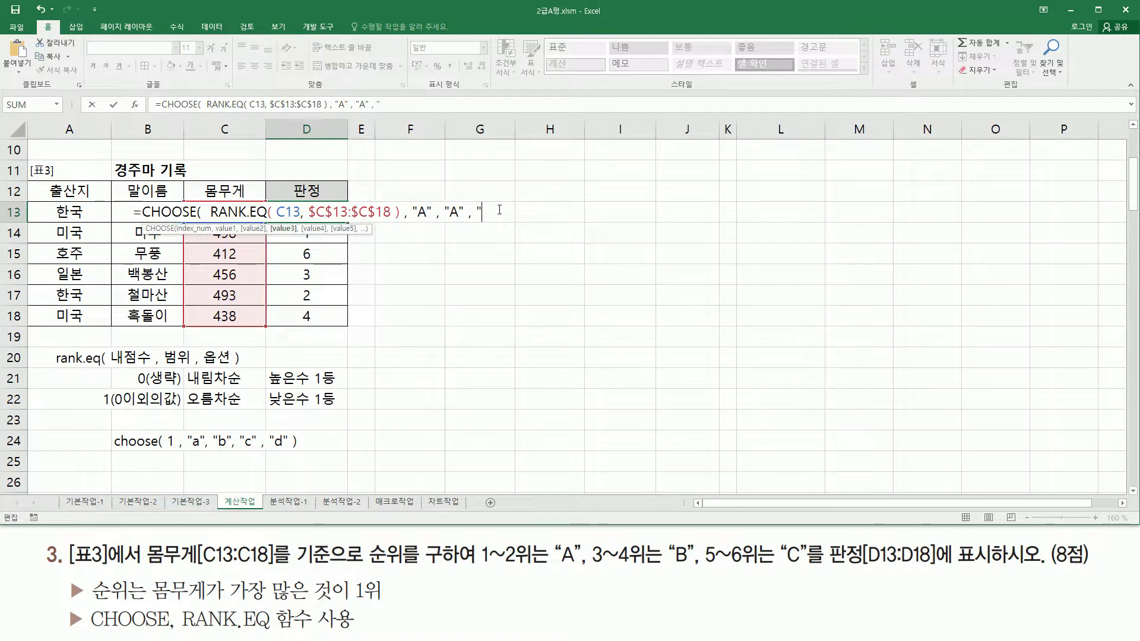
text(B")
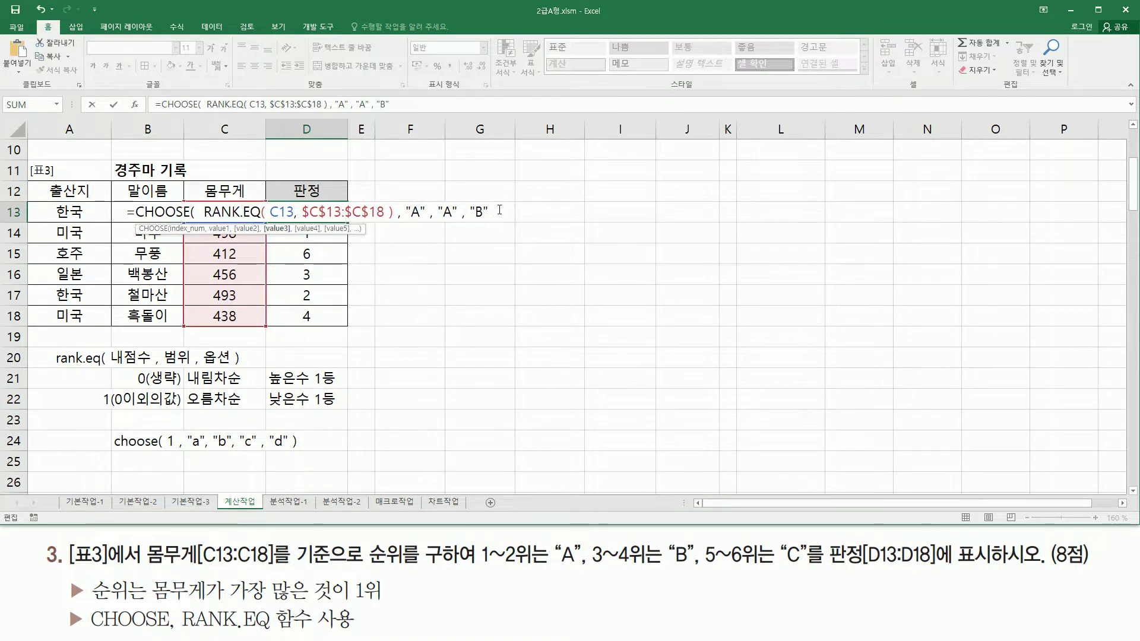
text( , "B" ,)
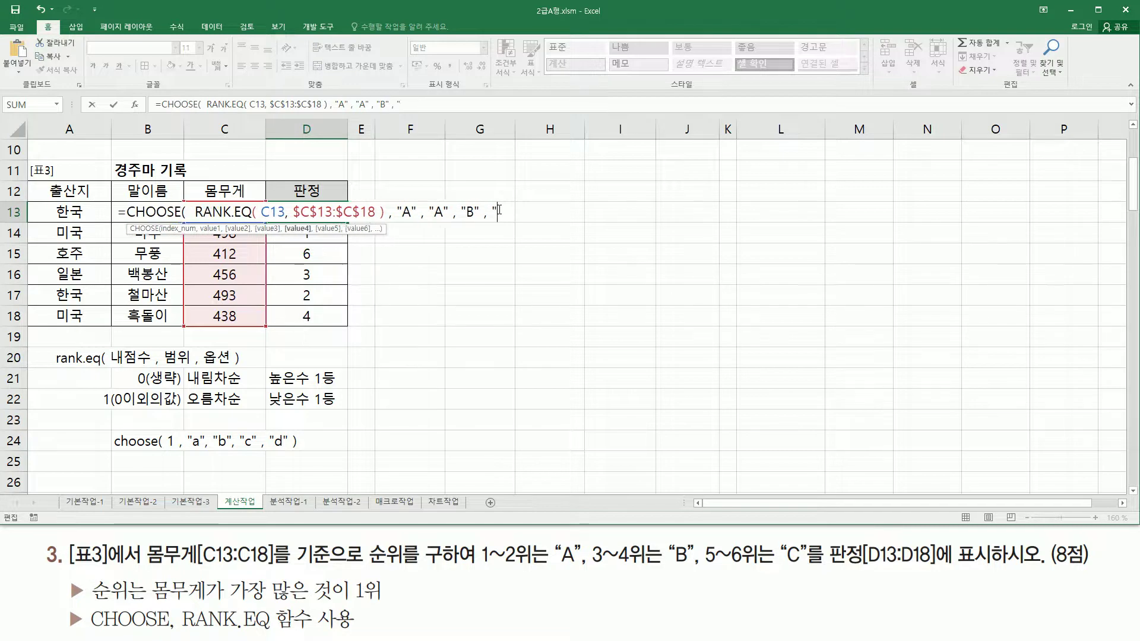
text( ")
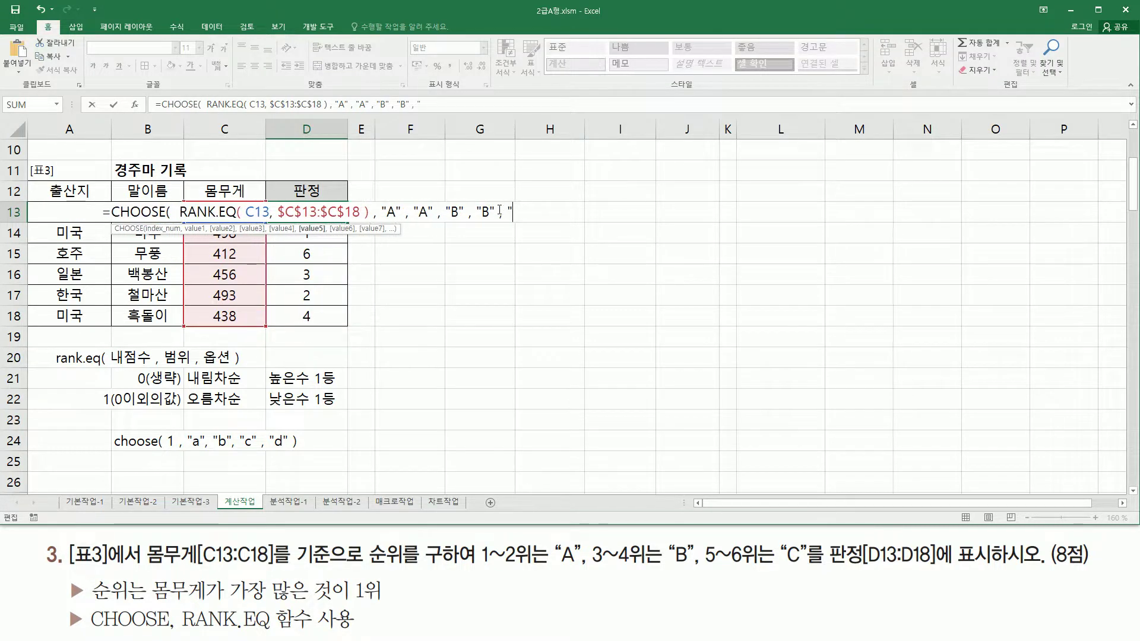
text(C" )
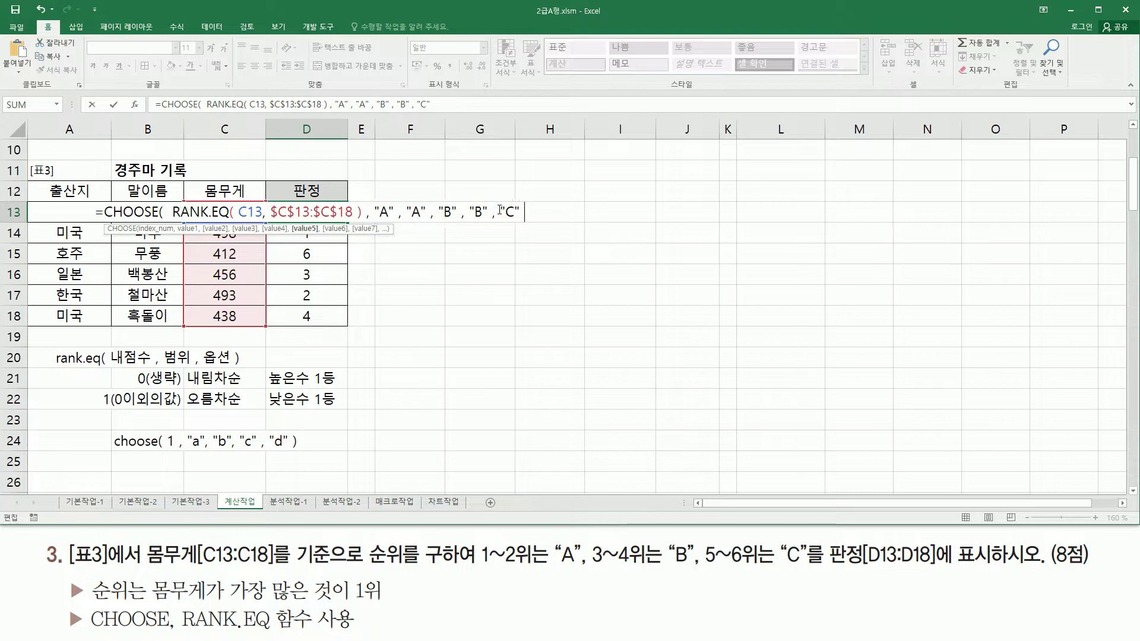
text(,"C")
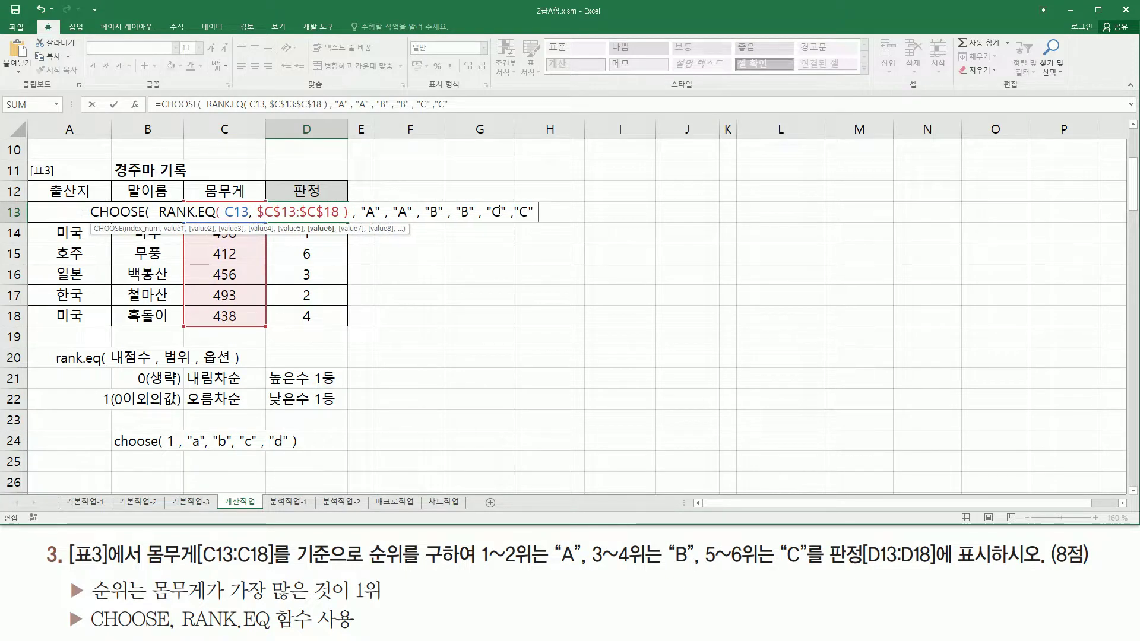
text( ))
drag(357, 221, 534, 223)
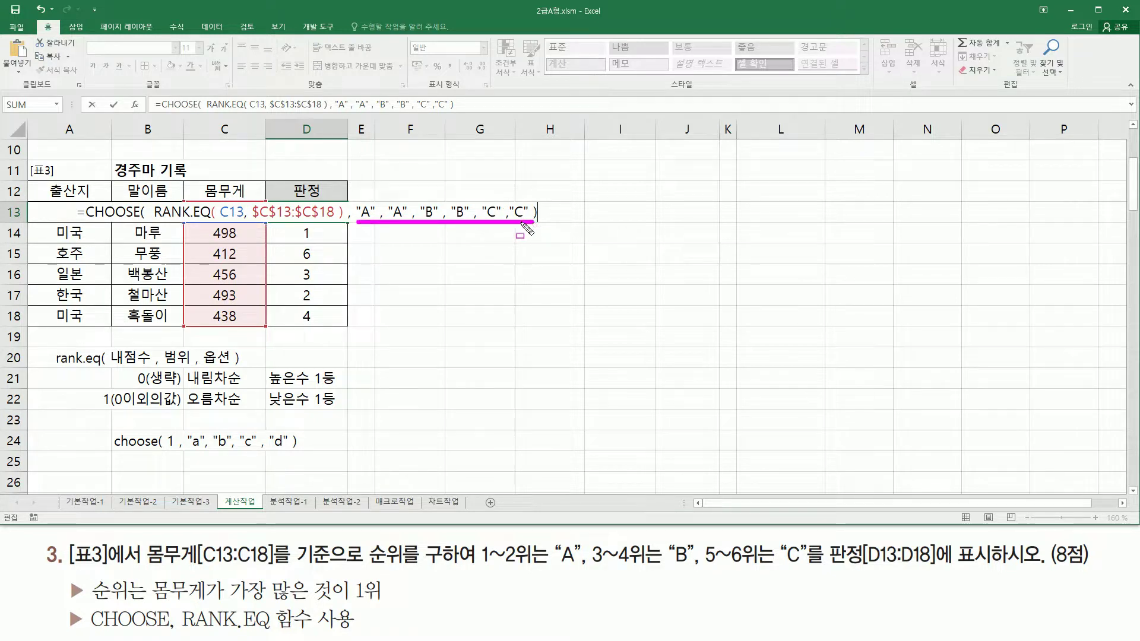
mouse_move(153, 199)
mouse_down()
mouse_move(354, 224)
mouse_move(343, 223)
mouse_up()
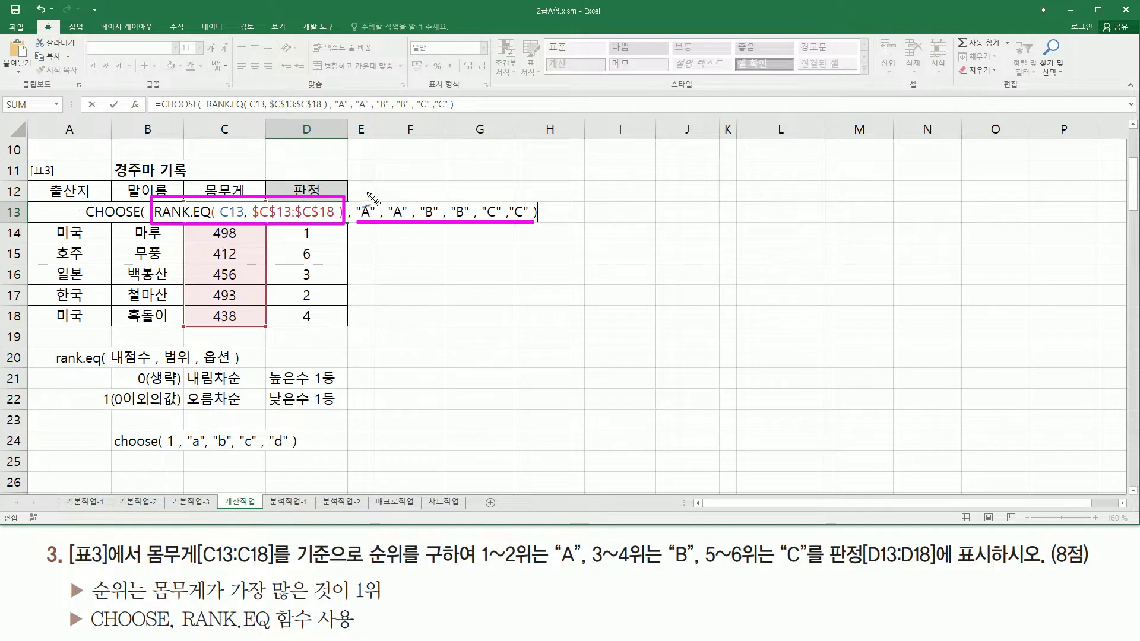
mouse_move(364, 190)
mouse_down()
mouse_move(431, 201)
mouse_move(441, 182)
mouse_move(481, 182)
mouse_up()
drag(488, 192, 503, 182)
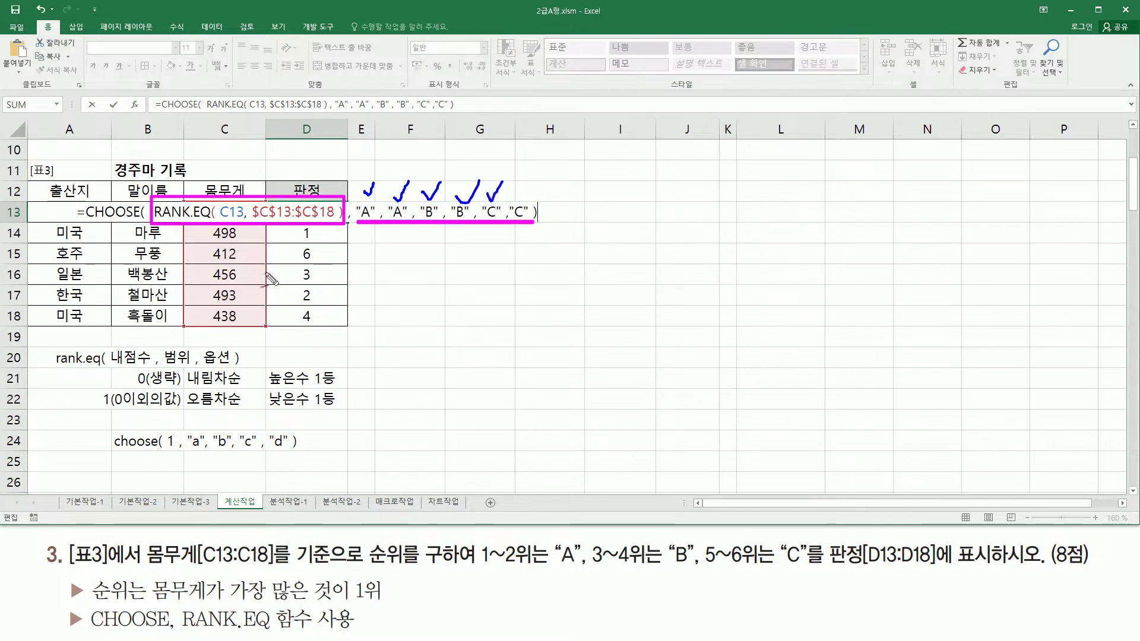
drag(514, 196, 534, 185)
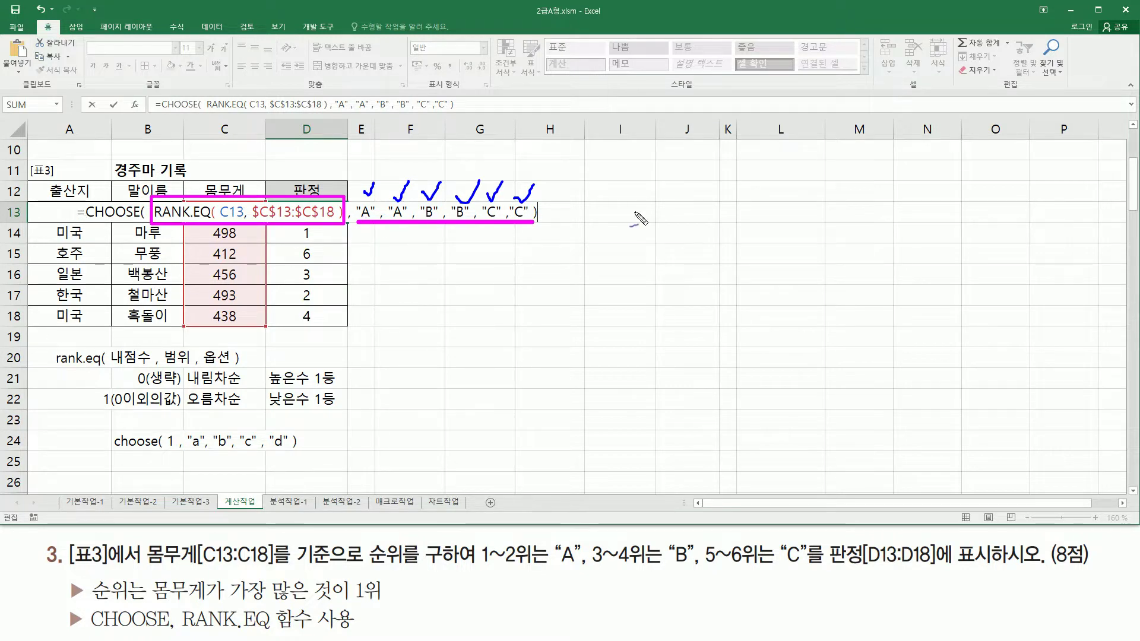
key(Escape)
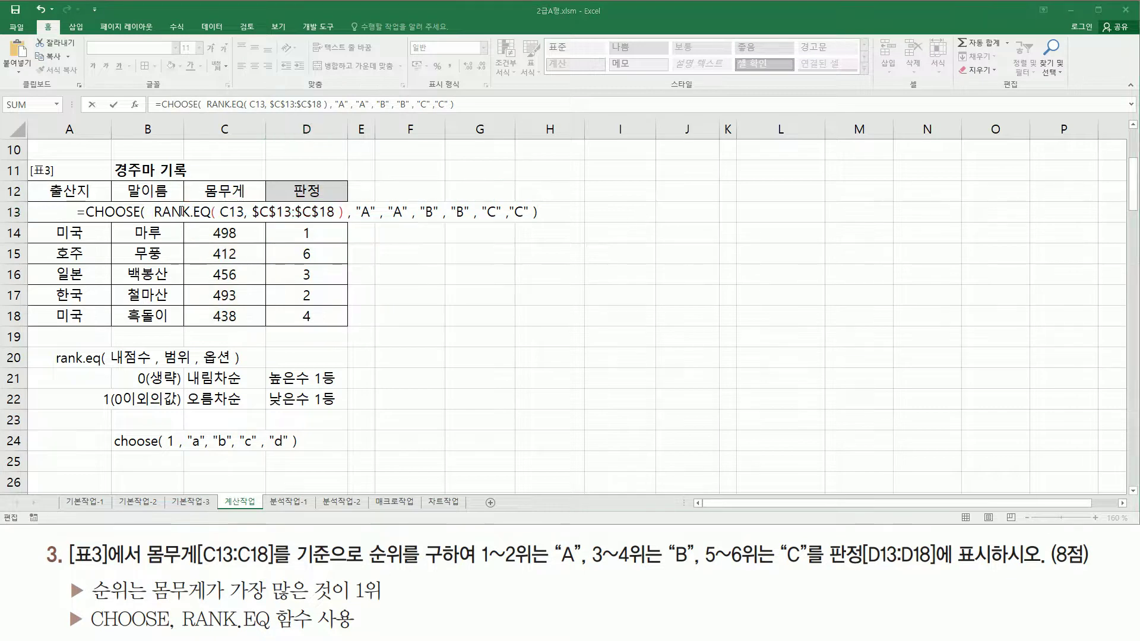
Step: Commit the CHOOSE formula in D13 and fill it down through D18
click(291, 211)
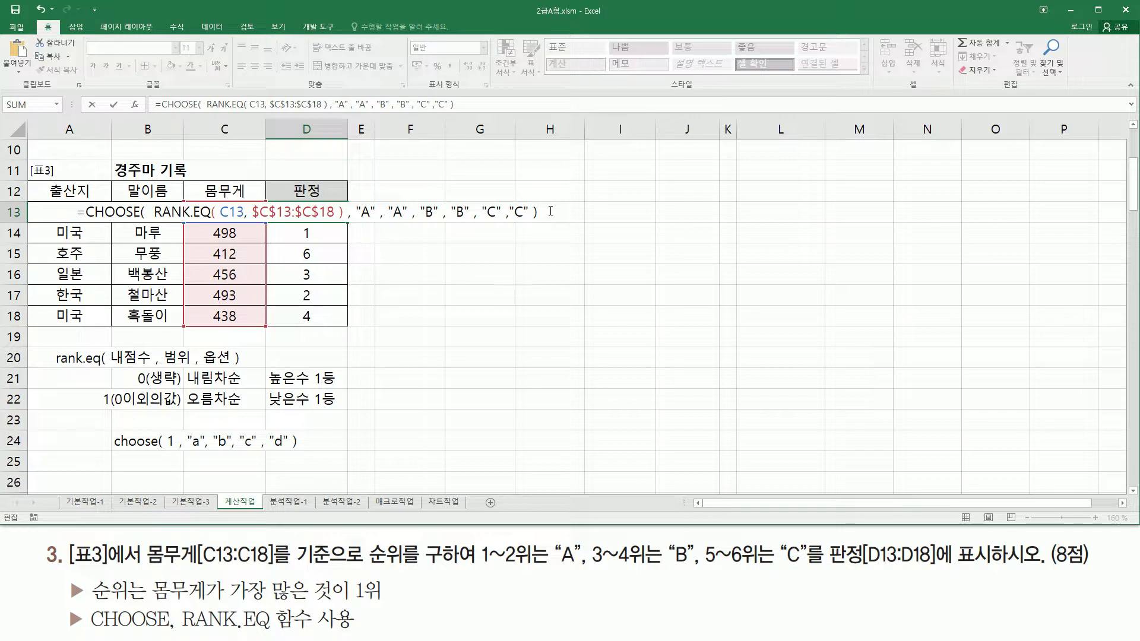
key(Return)
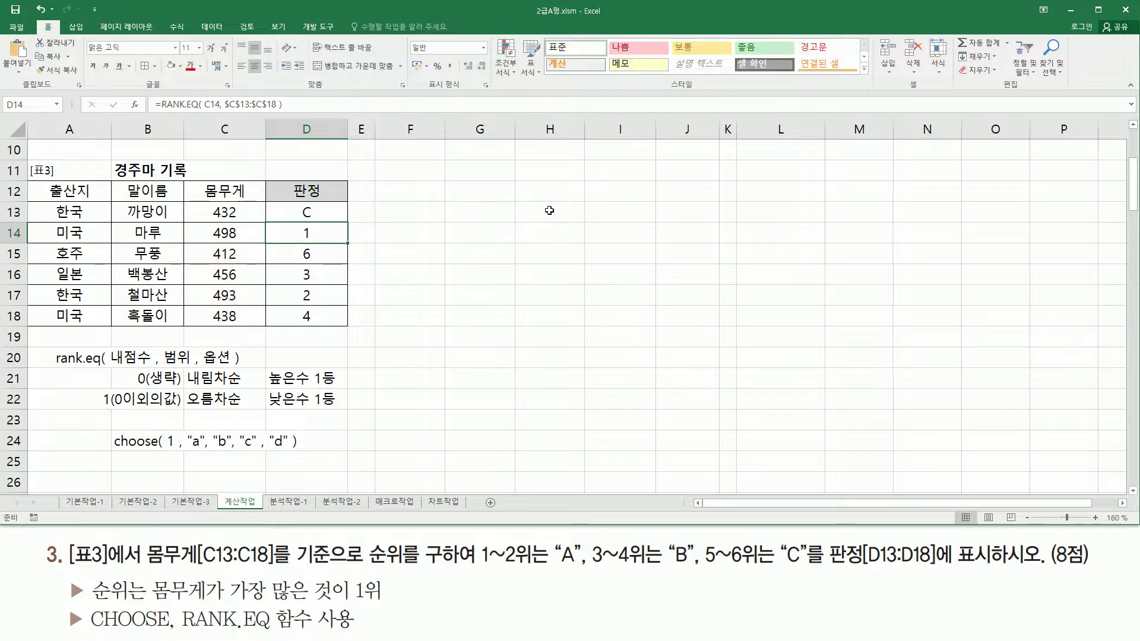
click(319, 212)
drag(348, 223, 348, 326)
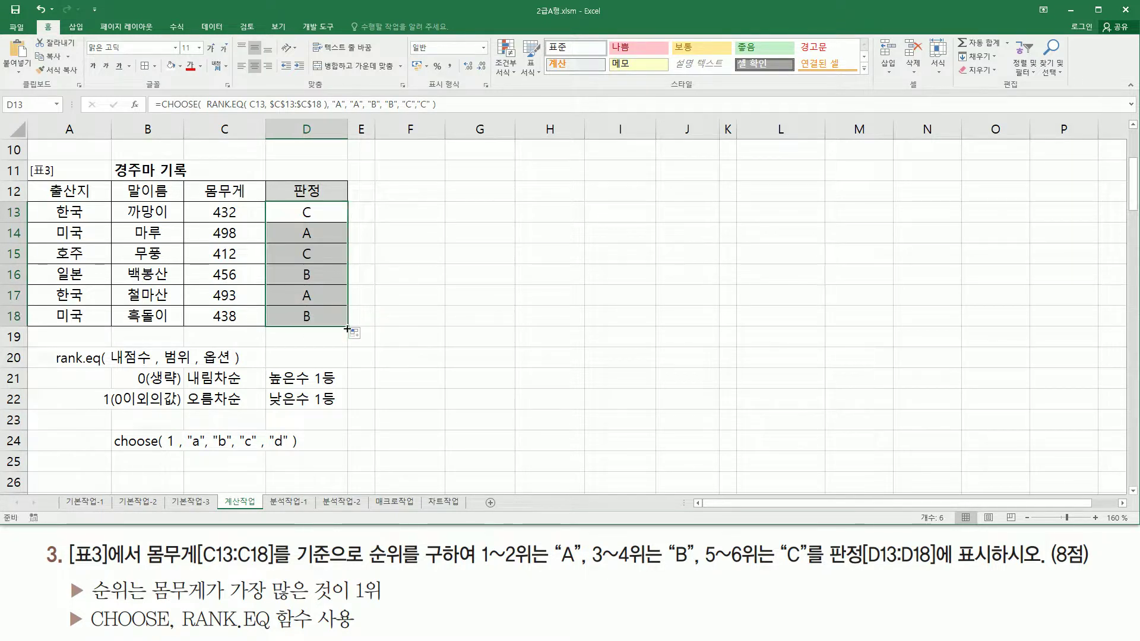
Step: Write =CHOOSE( RANK.EQ( C13, $C$13:$C$18 ) , "A" , "A" , "B" , "B" , "C" ,"C" ) as text in F13
click(410, 214)
text(=CHOOSE(  RANK.EQ( C13, $C$13:$C$18 ) , "A" , "A" , "B" , "B" , "C" ,"C" ))
key(Return)
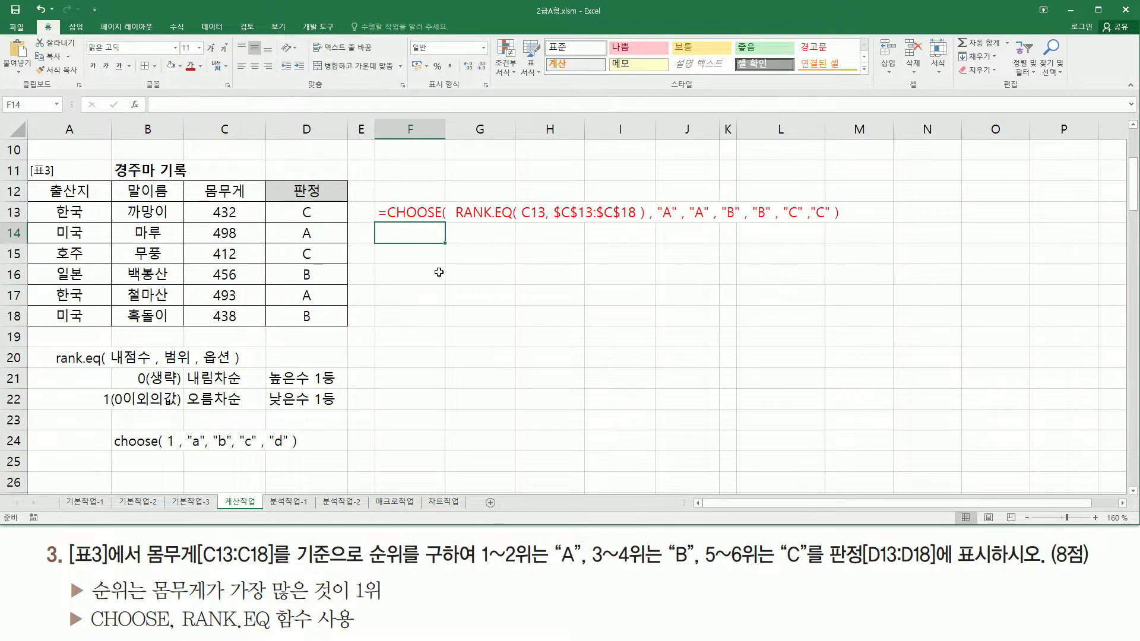
click(579, 315)
drag(450, 228, 652, 229)
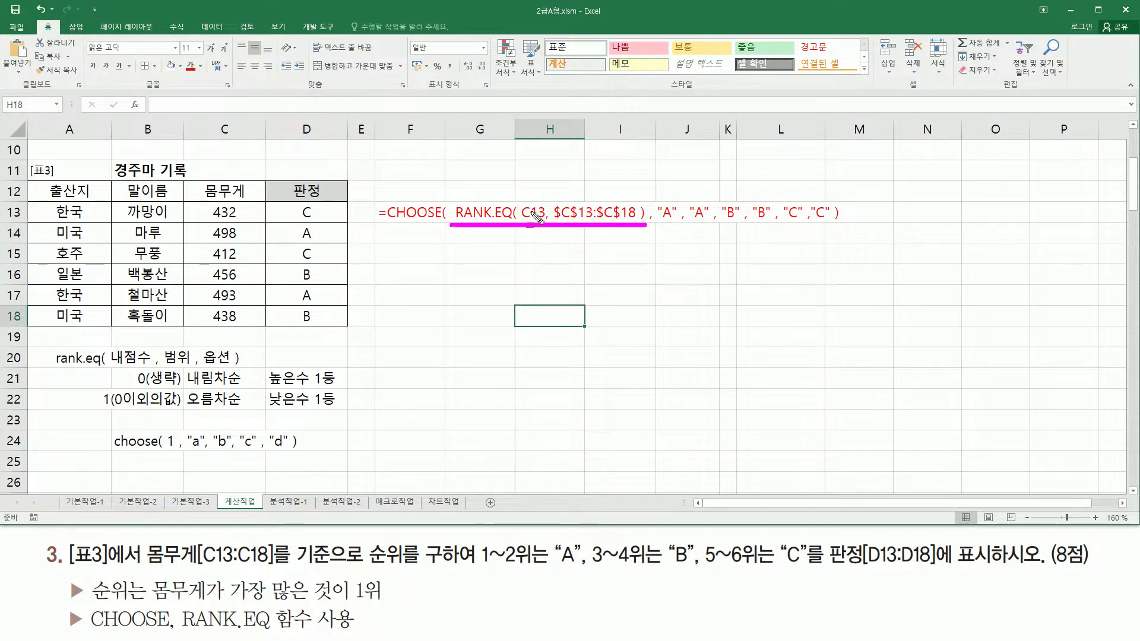
mouse_move(525, 205)
mouse_down()
mouse_move(544, 220)
mouse_move(643, 224)
mouse_up()
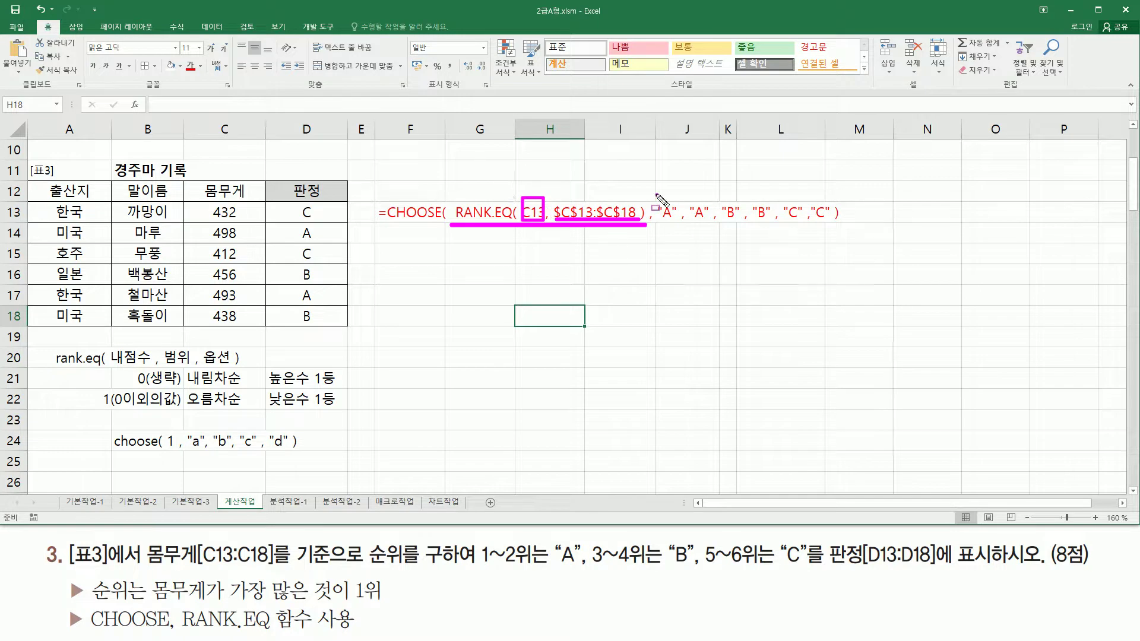
drag(656, 194, 677, 237)
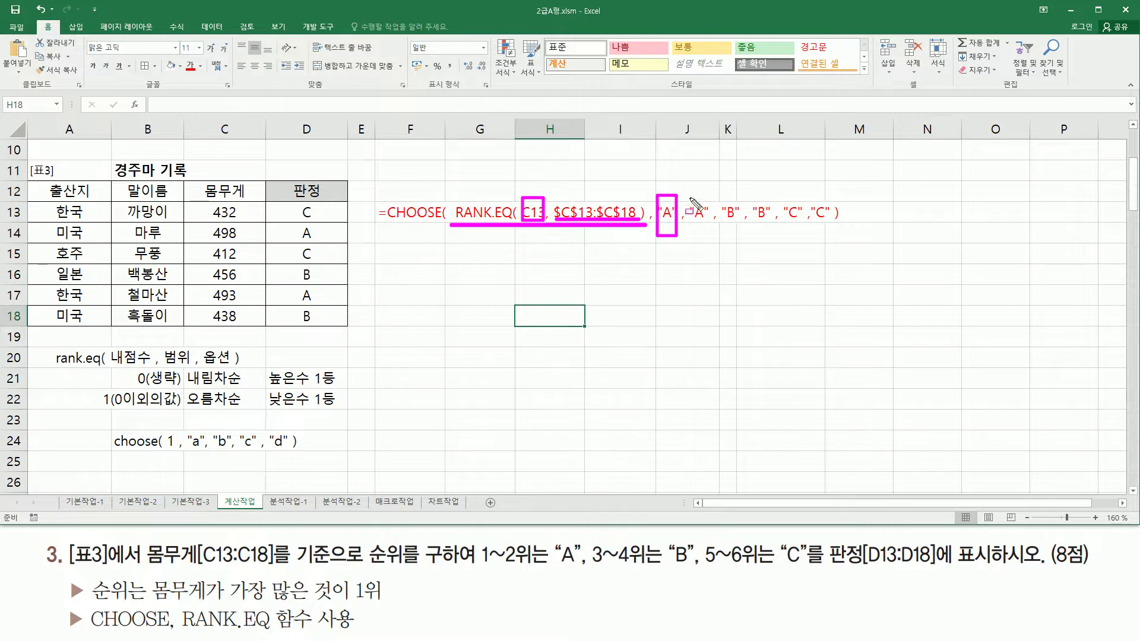
drag(689, 194, 710, 246)
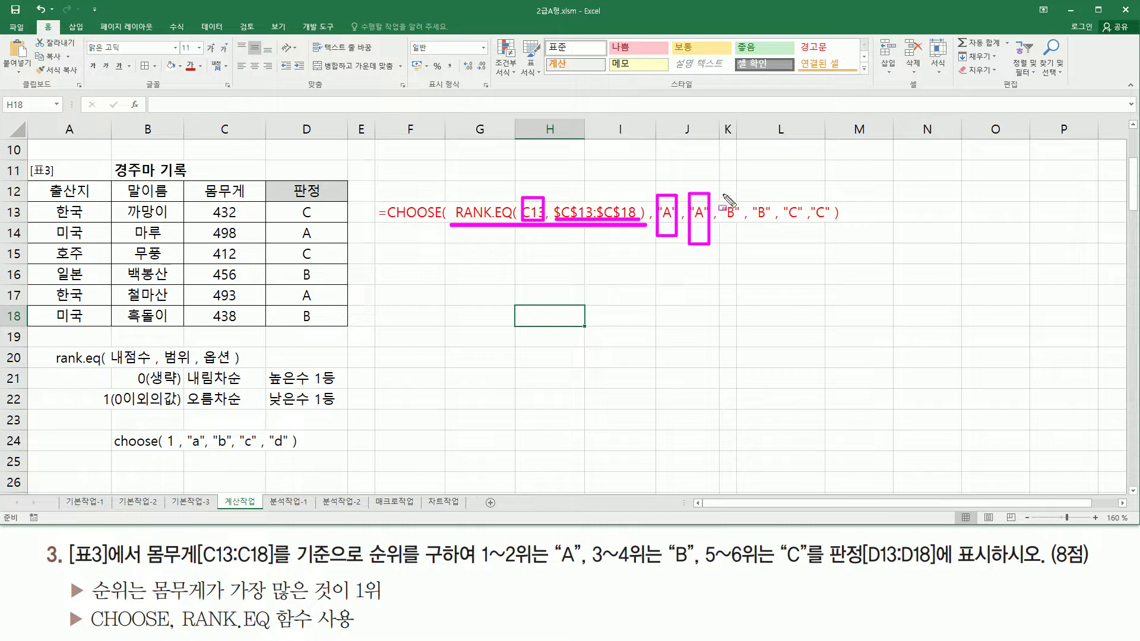
drag(722, 194, 738, 244)
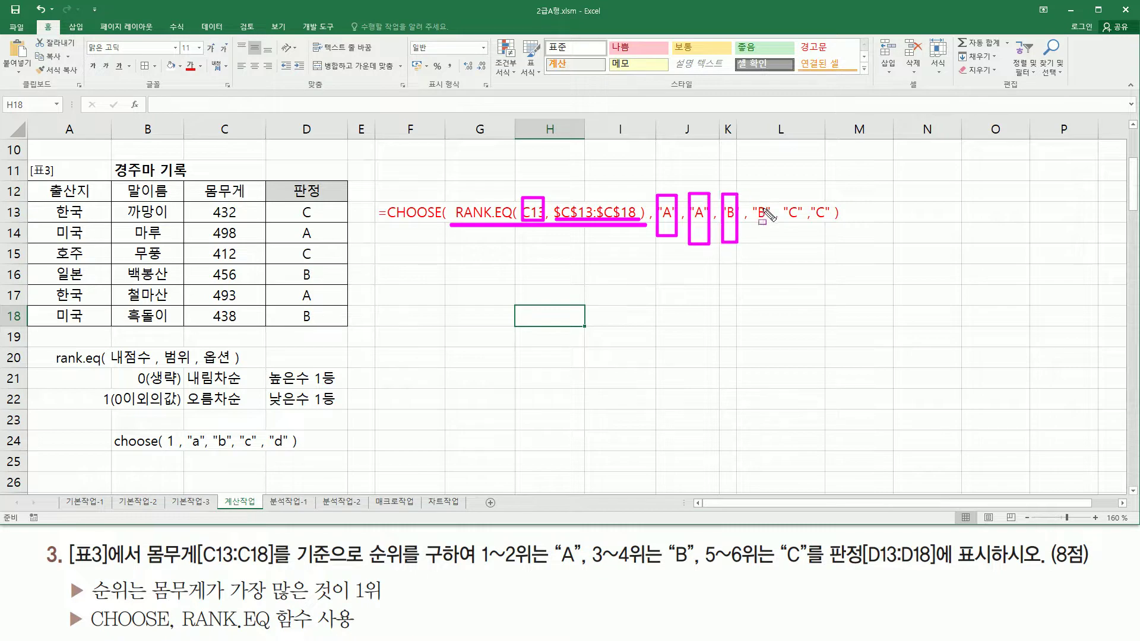
mouse_move(749, 198)
mouse_down()
mouse_move(774, 244)
mouse_move(767, 198)
mouse_move(782, 242)
mouse_move(799, 197)
mouse_move(802, 244)
mouse_up()
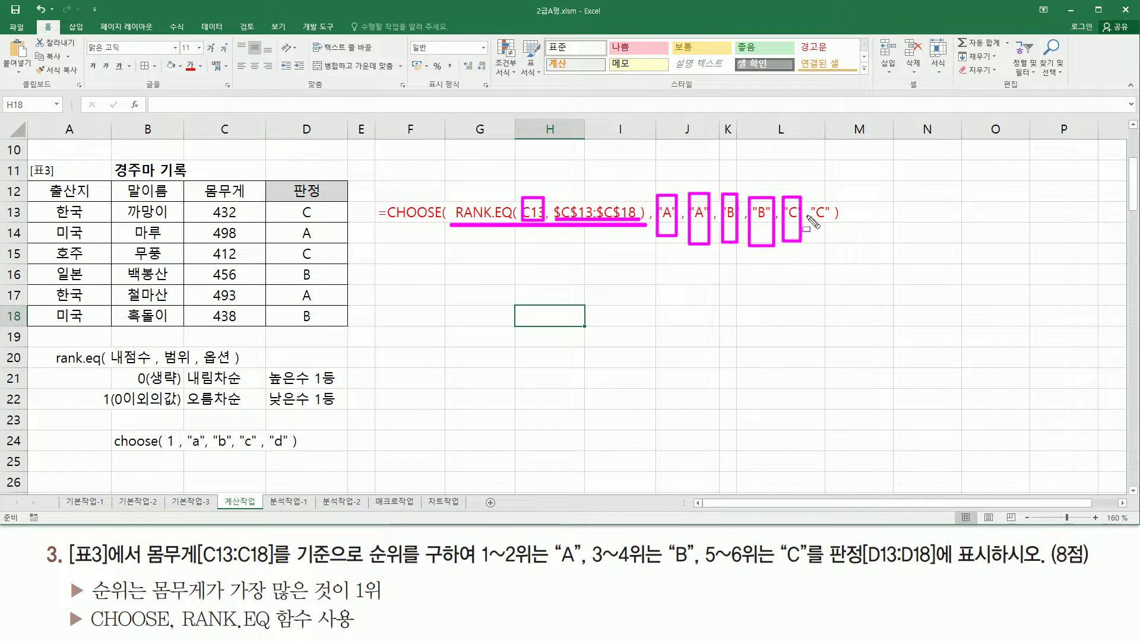
drag(810, 195, 812, 206)
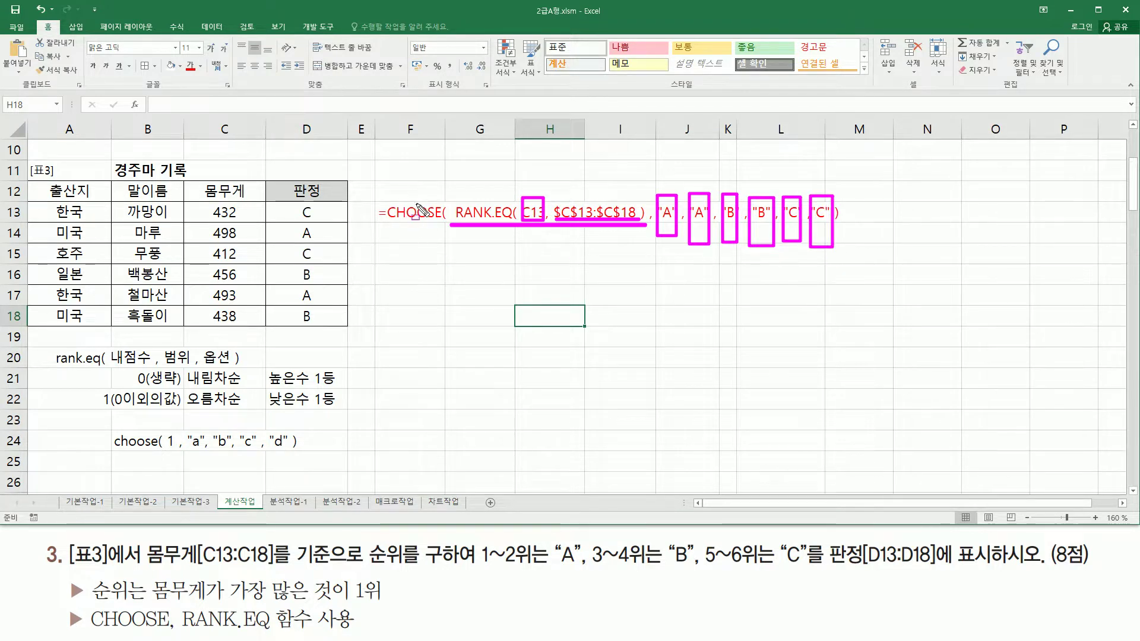
key(Escape)
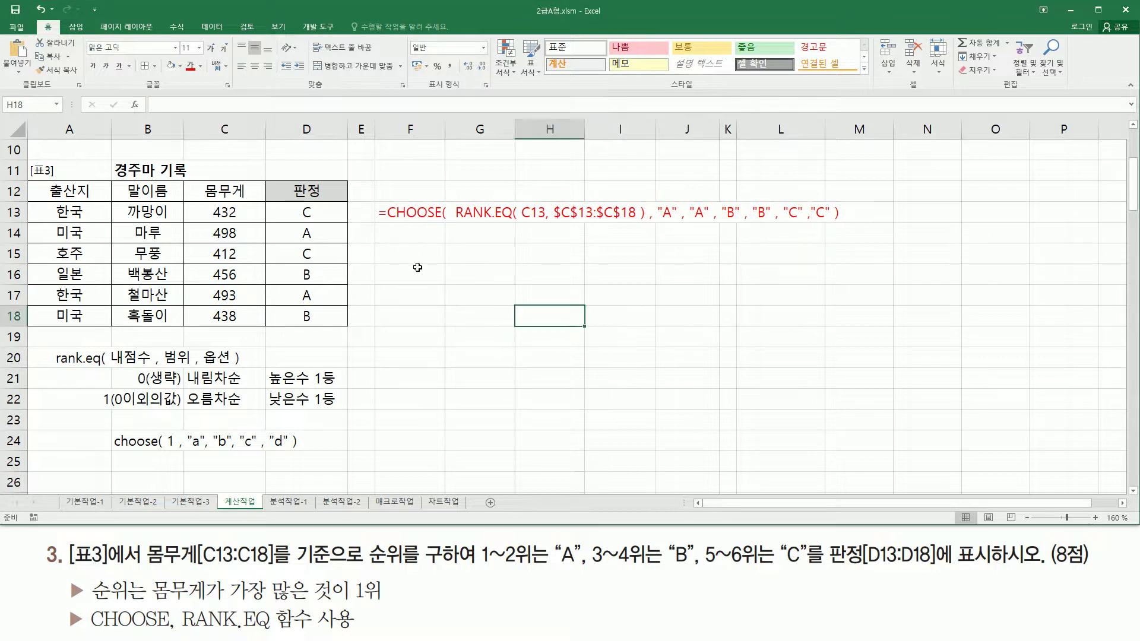
click(417, 271)
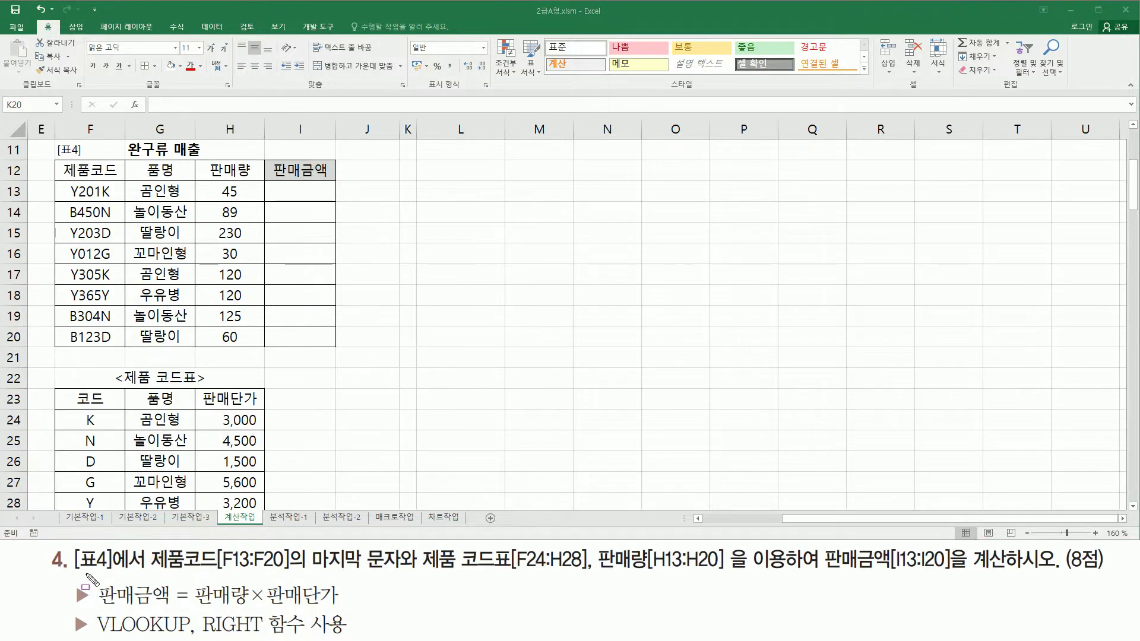
Step: Examine task 4 against the toy sales table [표4], matching product codes F13:F20, code table F24:H28, quantities H13:H20 and target cells I13:I20
mouse_move(72, 576)
mouse_down()
mouse_move(146, 575)
mouse_move(147, 545)
mouse_up()
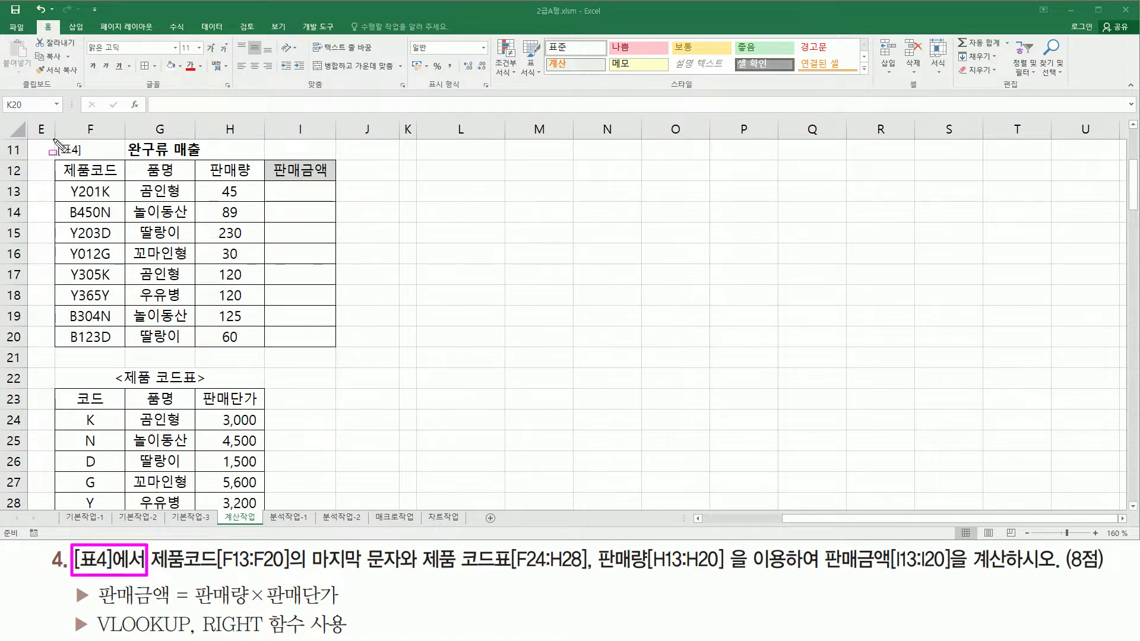
drag(53, 143, 342, 354)
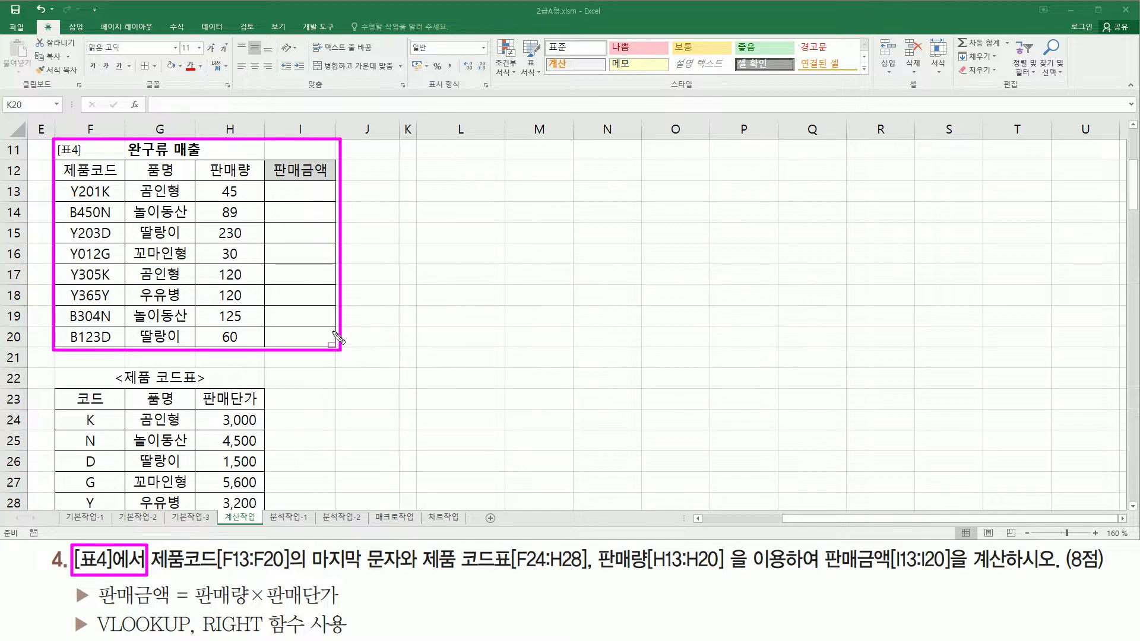
drag(153, 574, 290, 574)
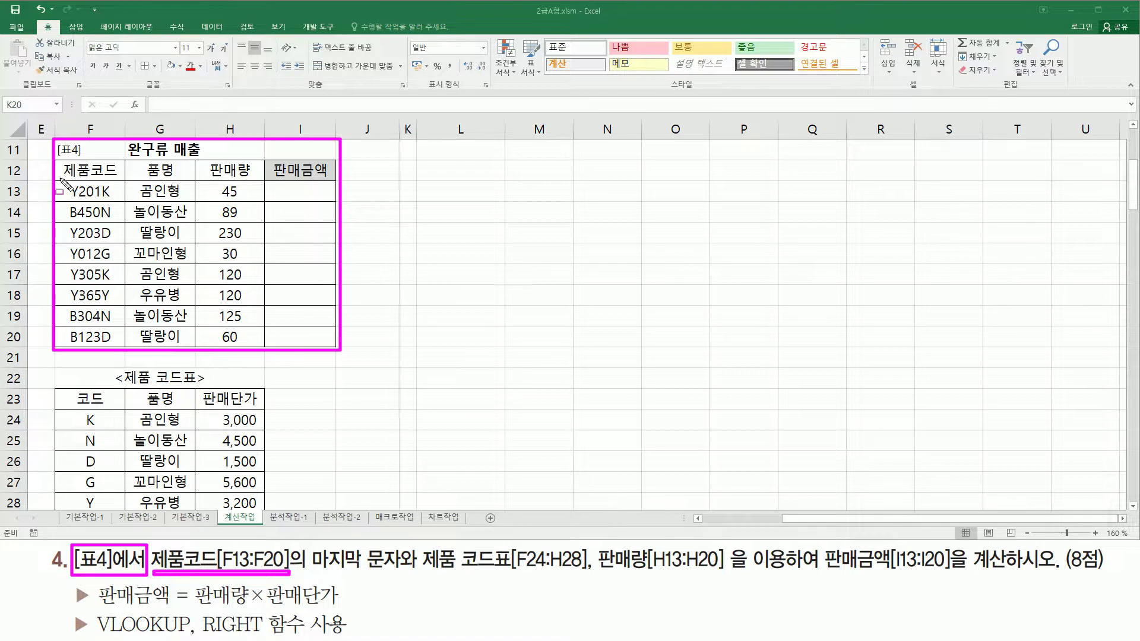
mouse_move(59, 178)
mouse_down()
mouse_move(116, 188)
mouse_move(120, 163)
mouse_up()
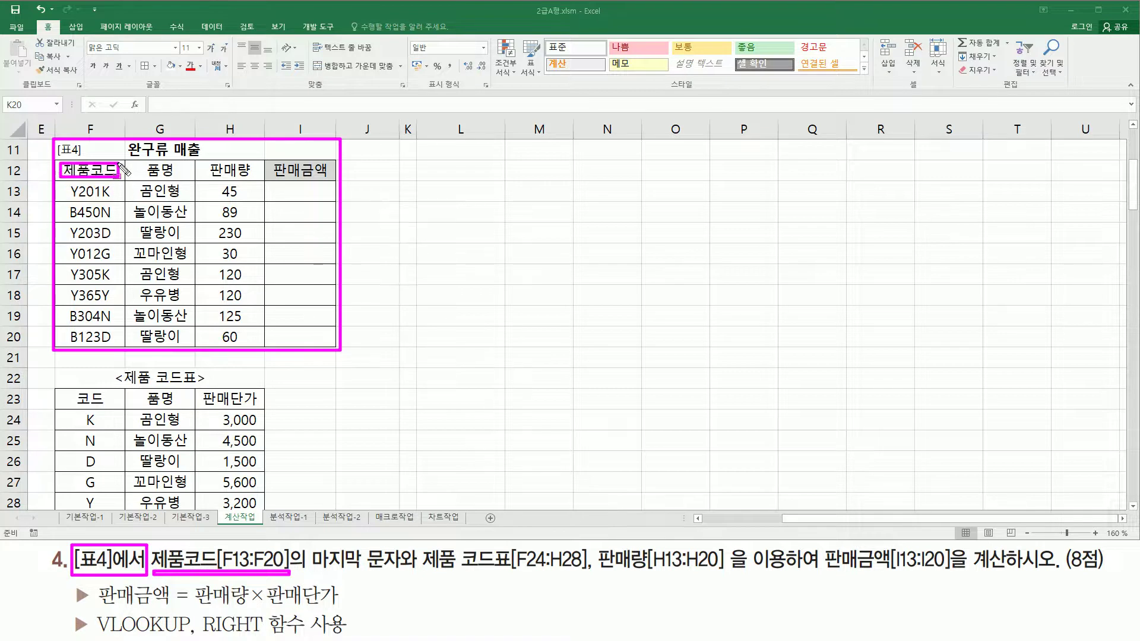
drag(310, 574, 402, 574)
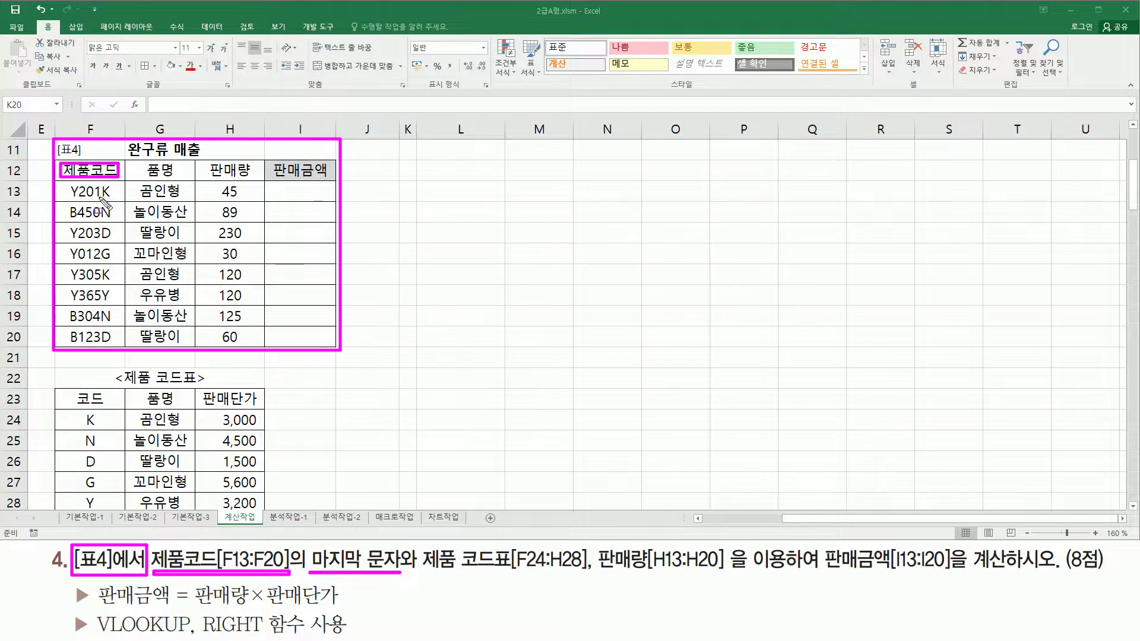
mouse_move(99, 180)
mouse_down()
mouse_move(117, 220)
mouse_move(122, 351)
mouse_up()
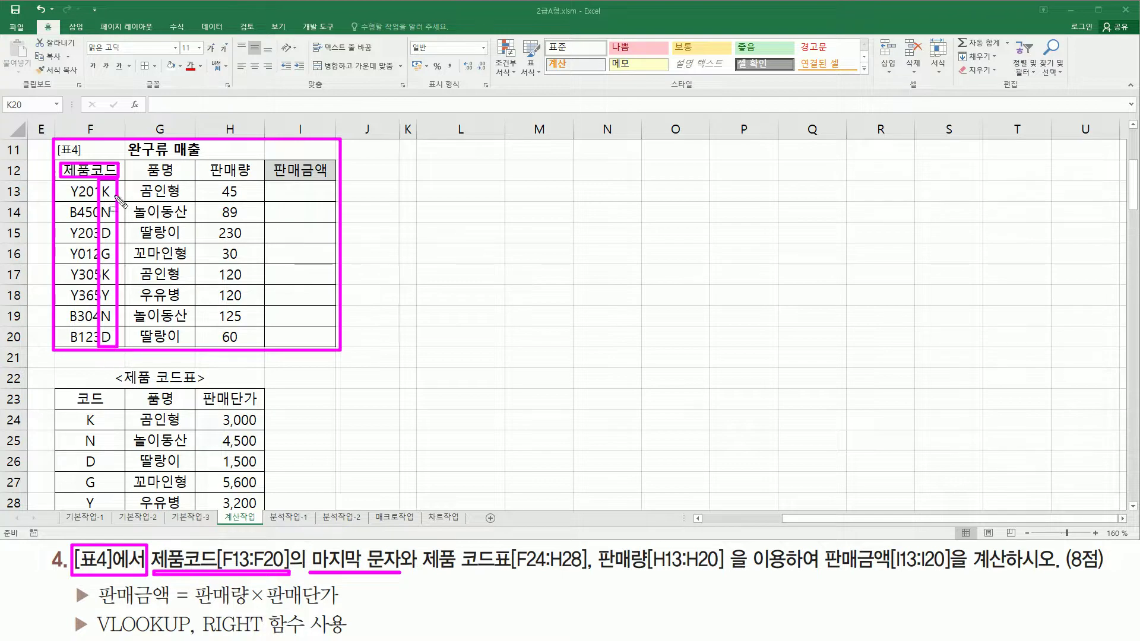
drag(422, 548, 593, 582)
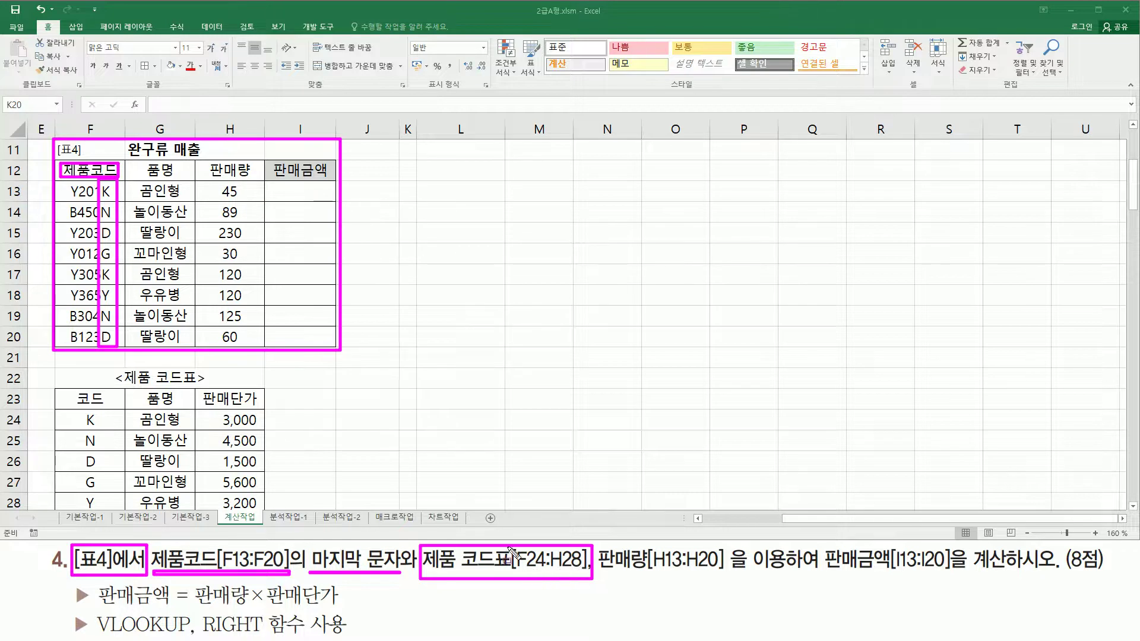
mouse_move(57, 369)
mouse_down()
mouse_move(242, 394)
mouse_move(273, 413)
mouse_move(266, 510)
mouse_up()
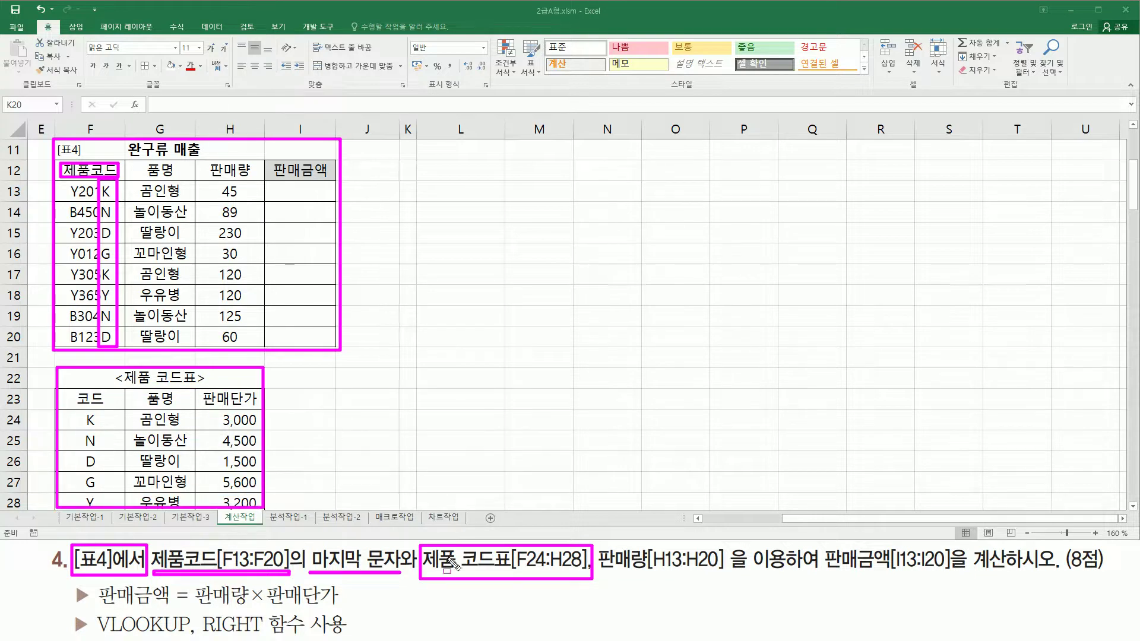
drag(600, 571, 713, 572)
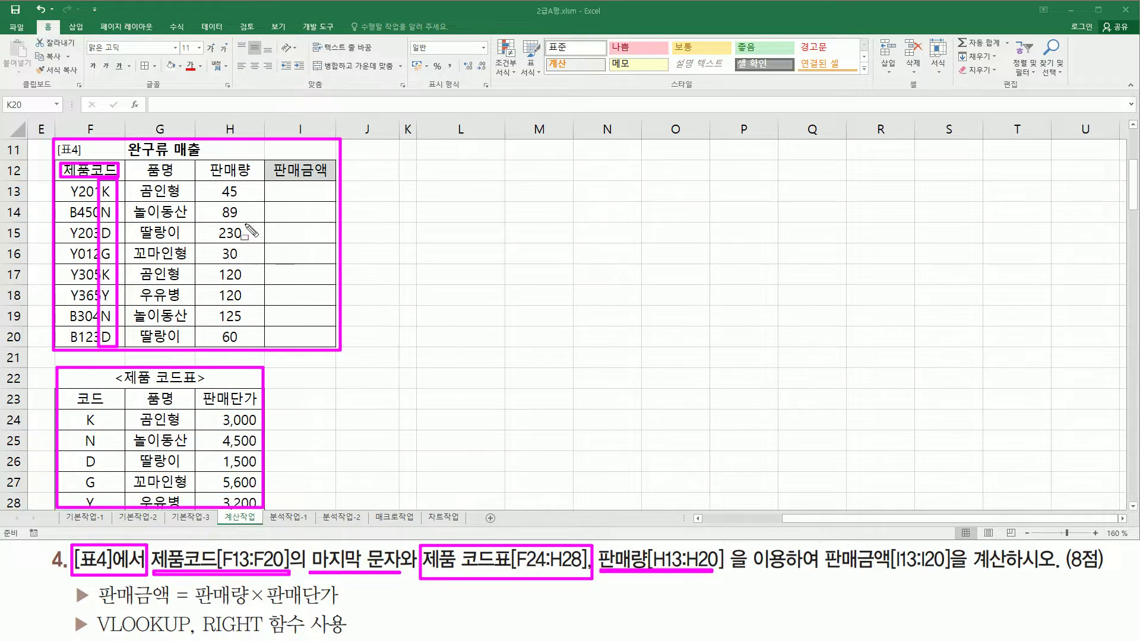
drag(210, 163, 251, 177)
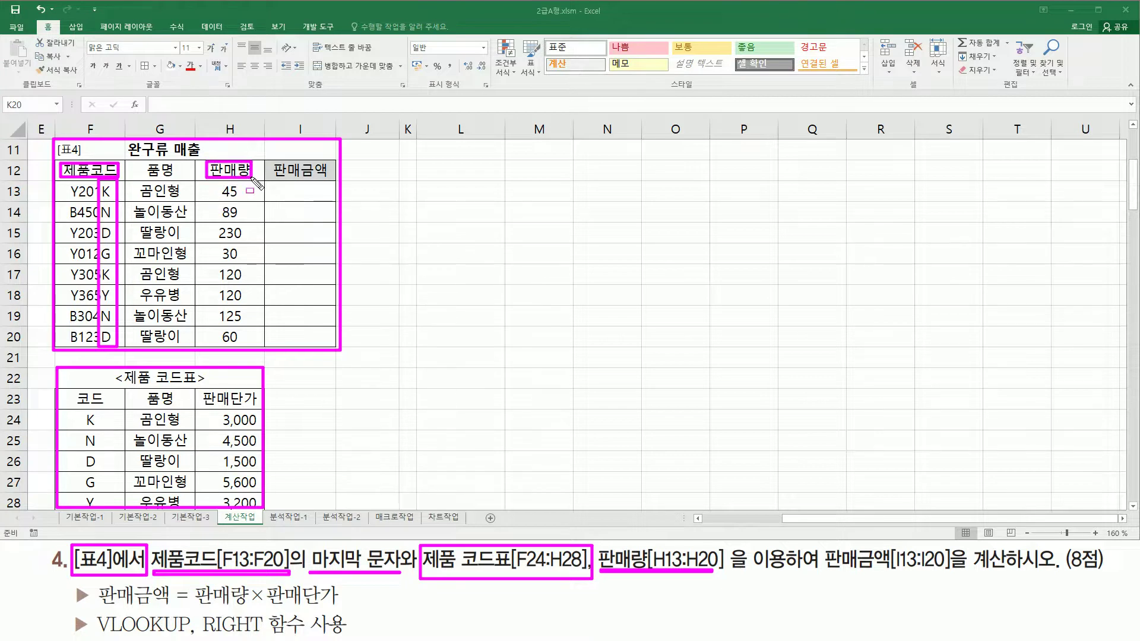
drag(822, 577, 953, 579)
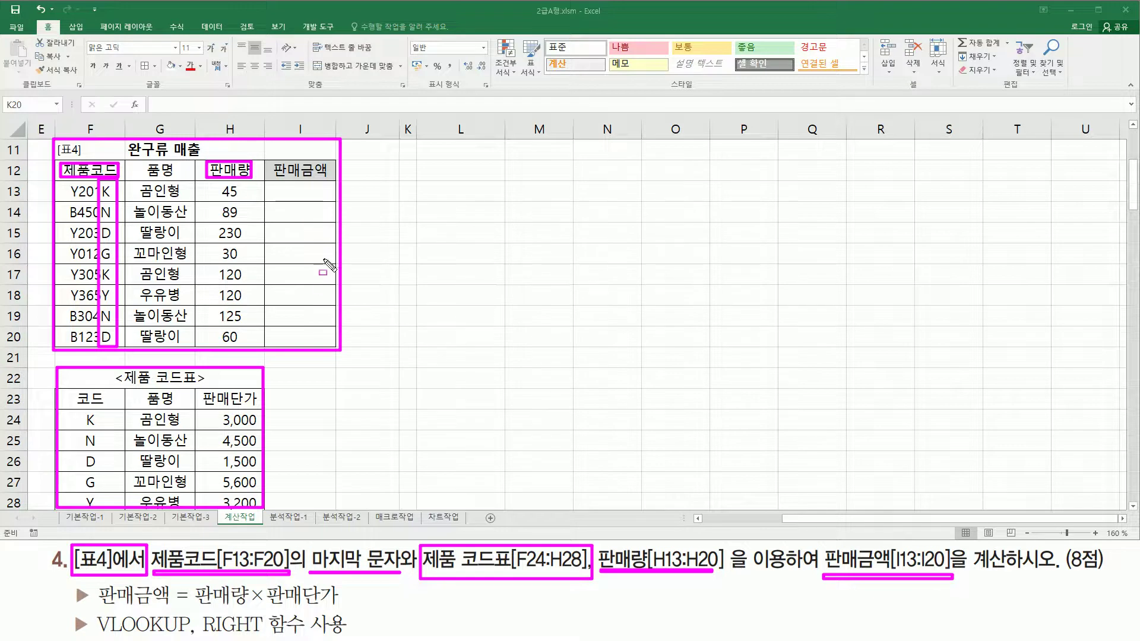
drag(283, 186, 324, 343)
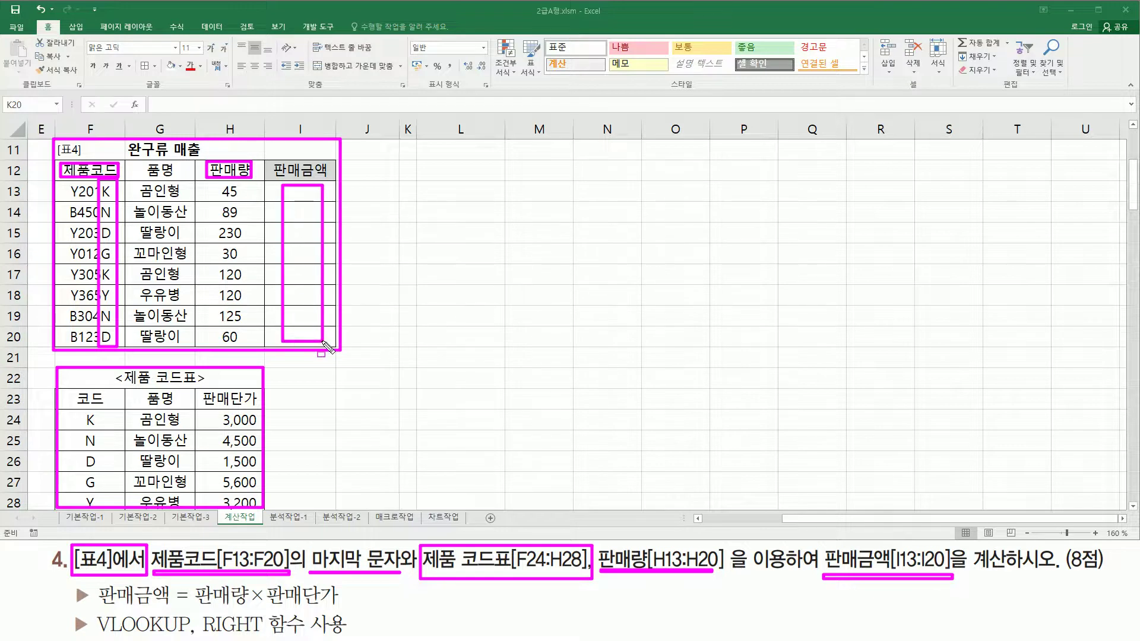
key(e)
Step: Examine how 판매금액 = 판매량×판매단가 relates the quantities in H13:H20 to the unit prices found by each product code's last letter
mouse_move(276, 186)
mouse_down()
mouse_move(305, 309)
mouse_move(325, 343)
mouse_up()
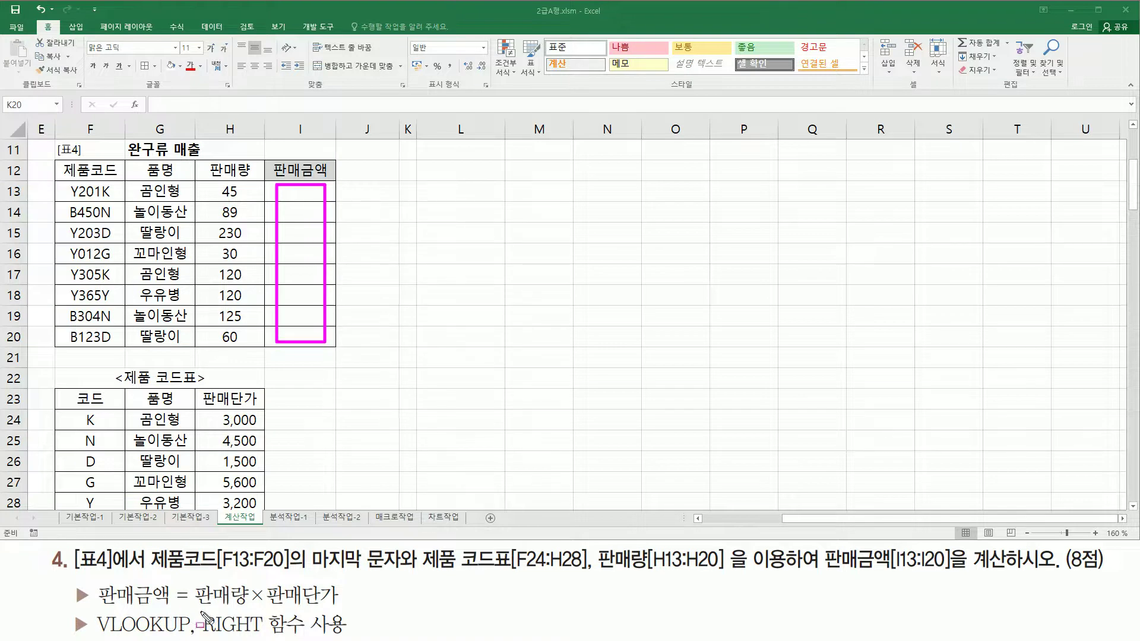
drag(193, 608, 346, 608)
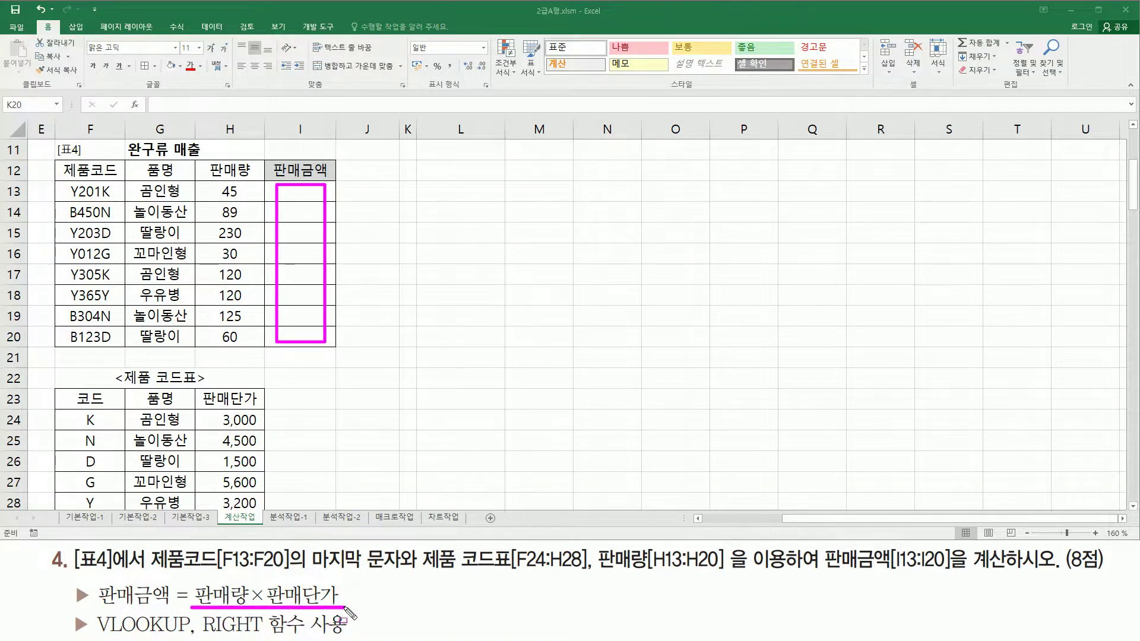
mouse_move(208, 163)
mouse_down()
mouse_move(251, 182)
mouse_move(214, 189)
mouse_move(233, 349)
mouse_move(247, 349)
mouse_up()
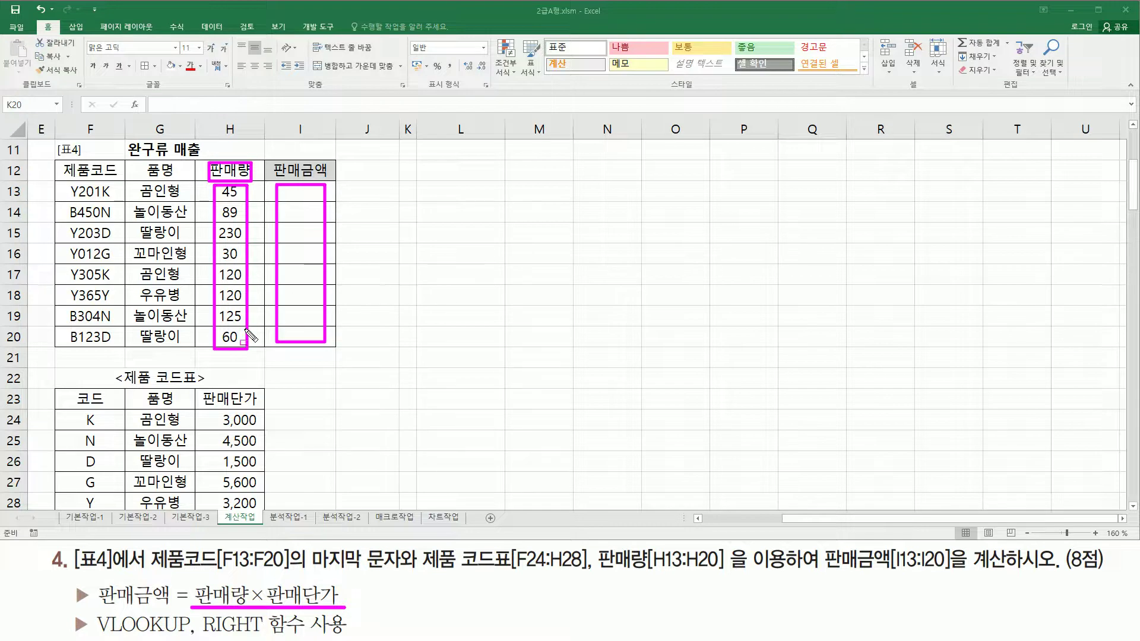
mouse_move(54, 139)
mouse_down()
mouse_move(291, 330)
mouse_move(352, 359)
mouse_move(343, 351)
mouse_up()
mouse_move(269, 580)
mouse_down()
mouse_move(289, 603)
mouse_move(353, 611)
mouse_move(336, 591)
mouse_up()
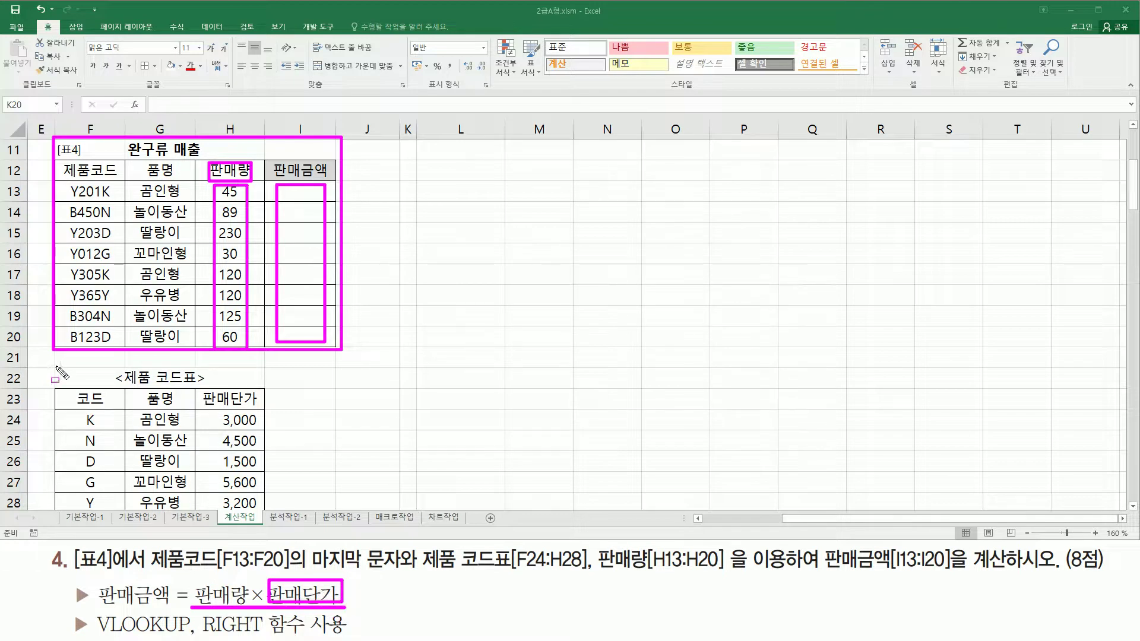
mouse_move(52, 366)
mouse_down()
mouse_move(203, 490)
mouse_move(266, 511)
mouse_up()
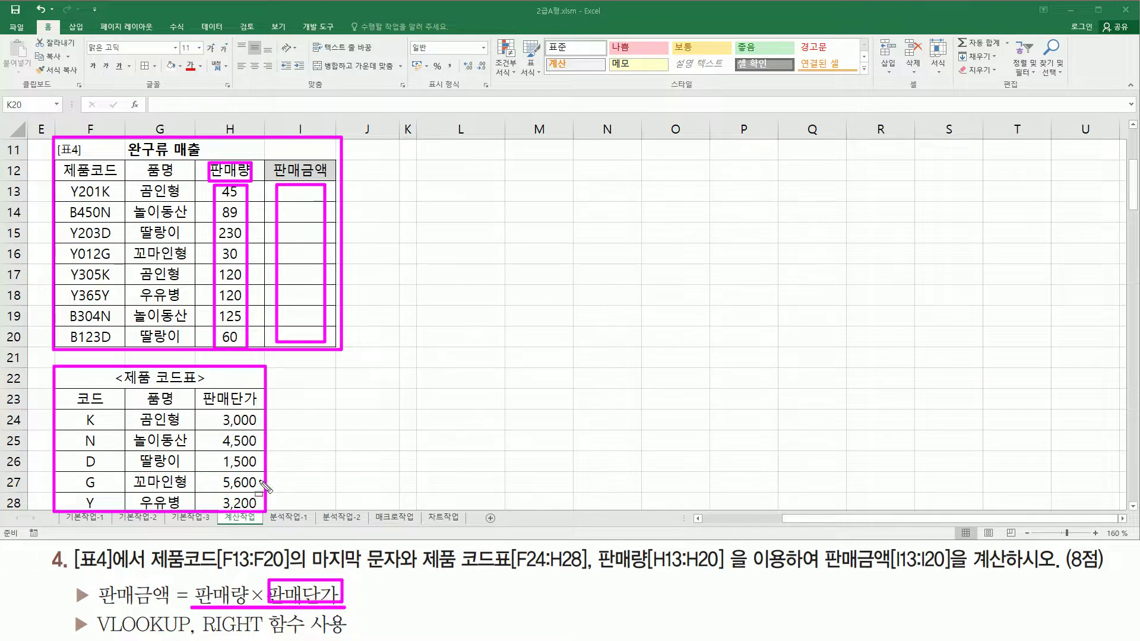
drag(231, 390, 236, 512)
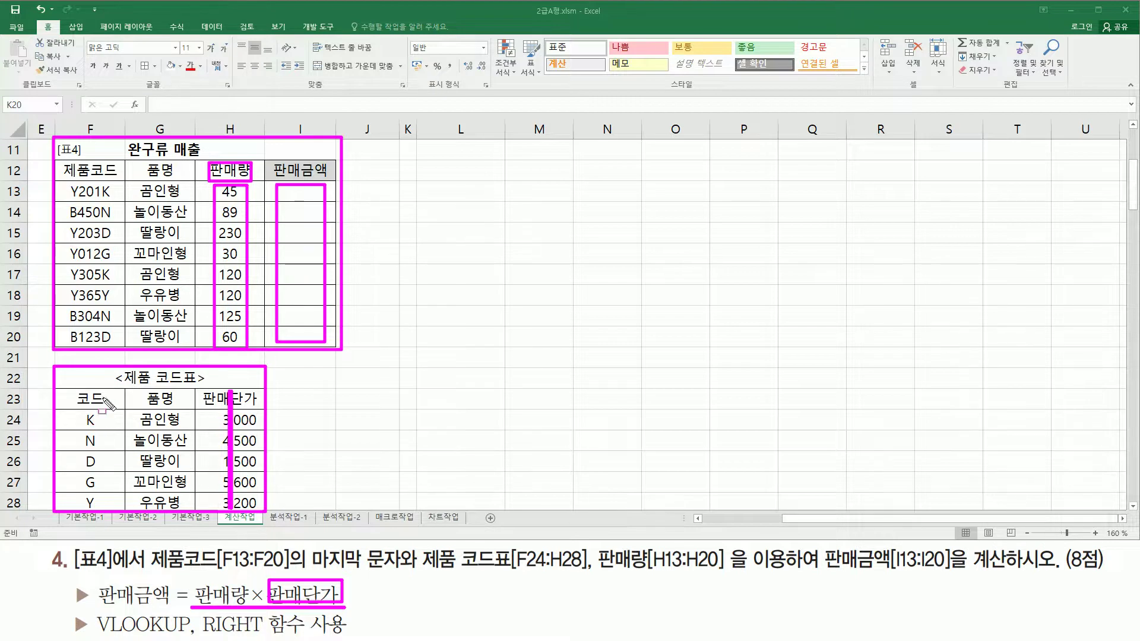
mouse_move(74, 388)
mouse_down()
mouse_move(113, 408)
mouse_move(97, 428)
mouse_move(102, 512)
mouse_up()
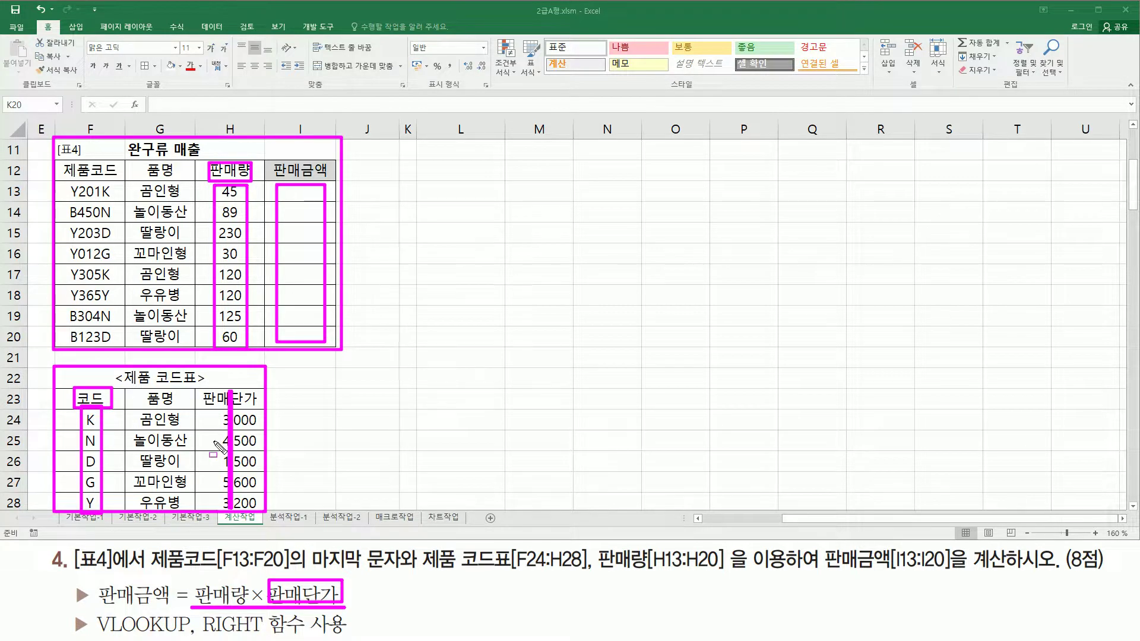
mouse_move(62, 177)
mouse_down()
mouse_move(123, 177)
mouse_move(99, 250)
mouse_move(116, 355)
mouse_up()
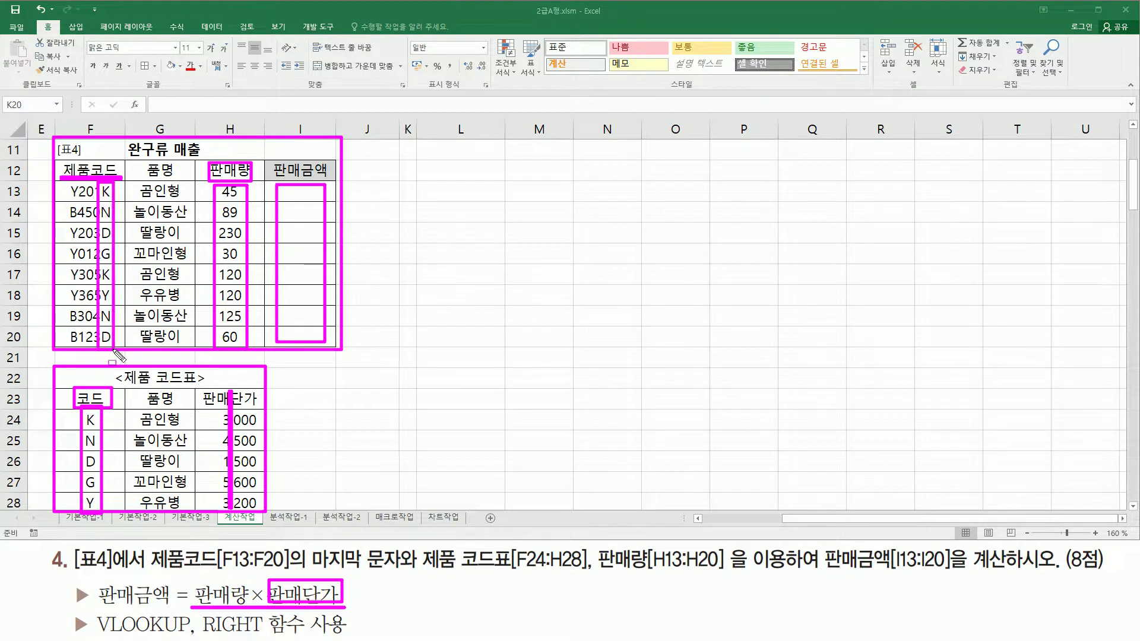
key(Escape)
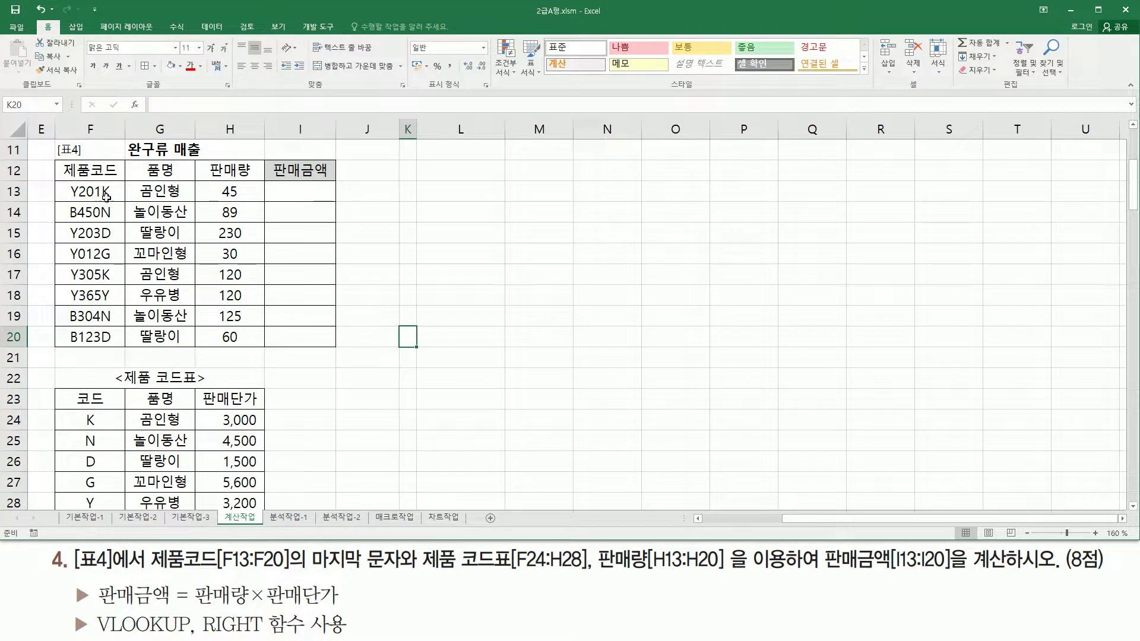
Step: Enter =RIGHT( F13, 1 ) in I13 to extract the last character of the product code
click(294, 196)
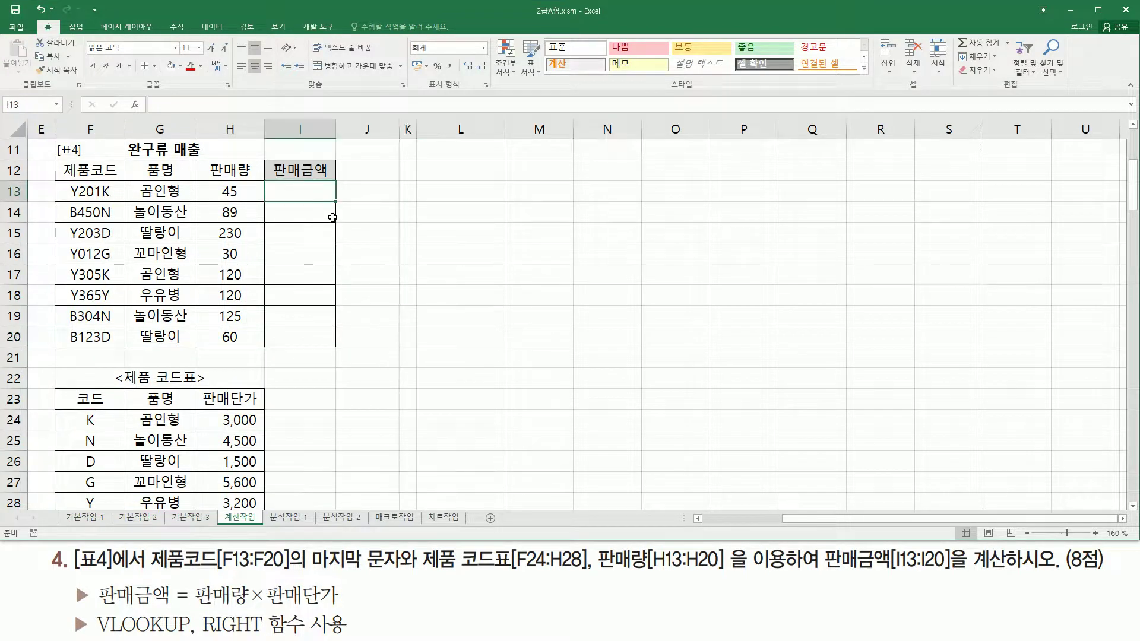
text(=R)
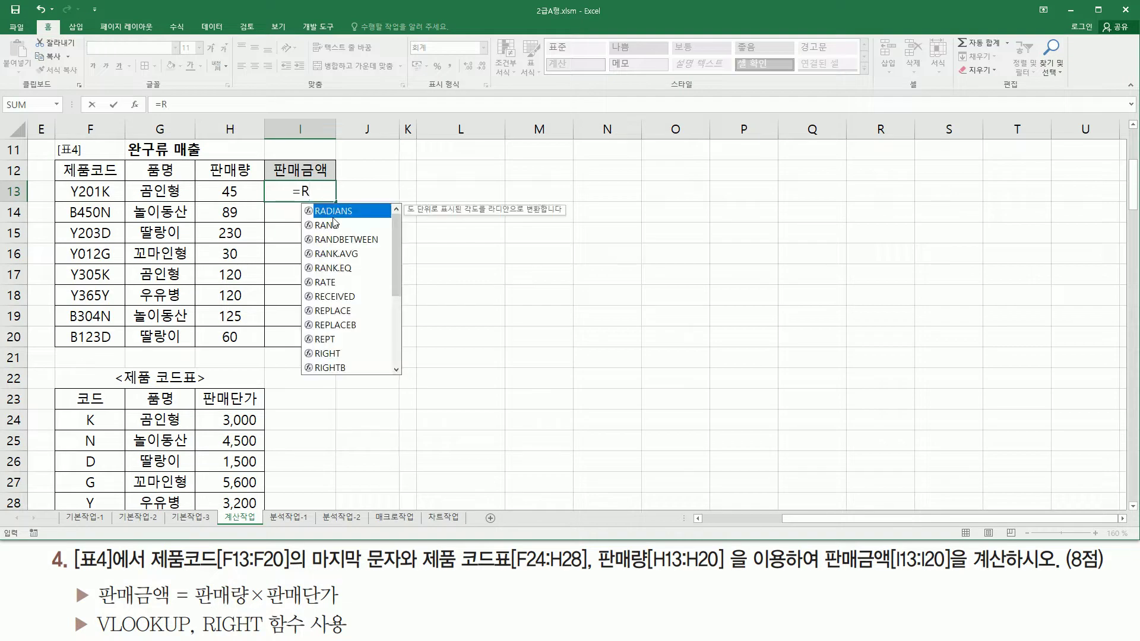
text(IGHT()
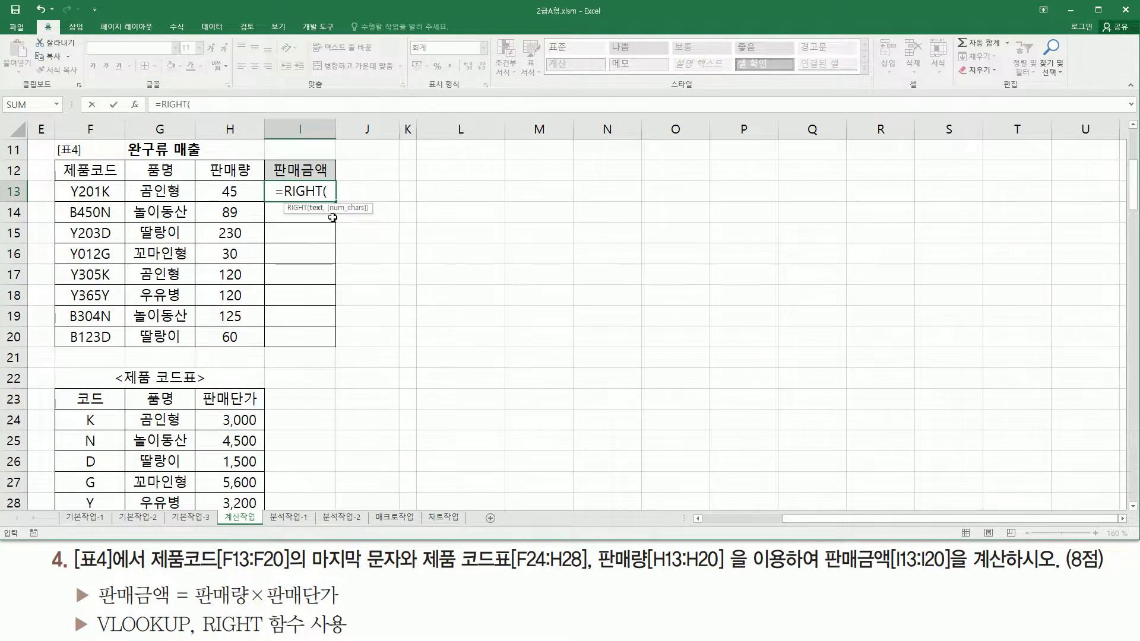
click(91, 193)
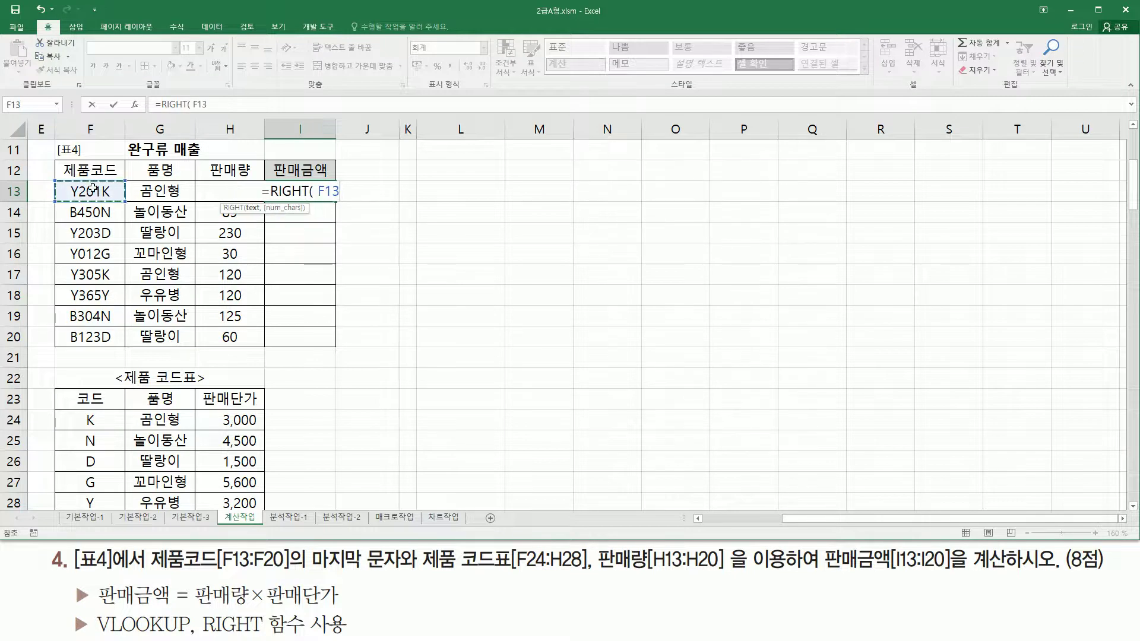
text(, 1 ))
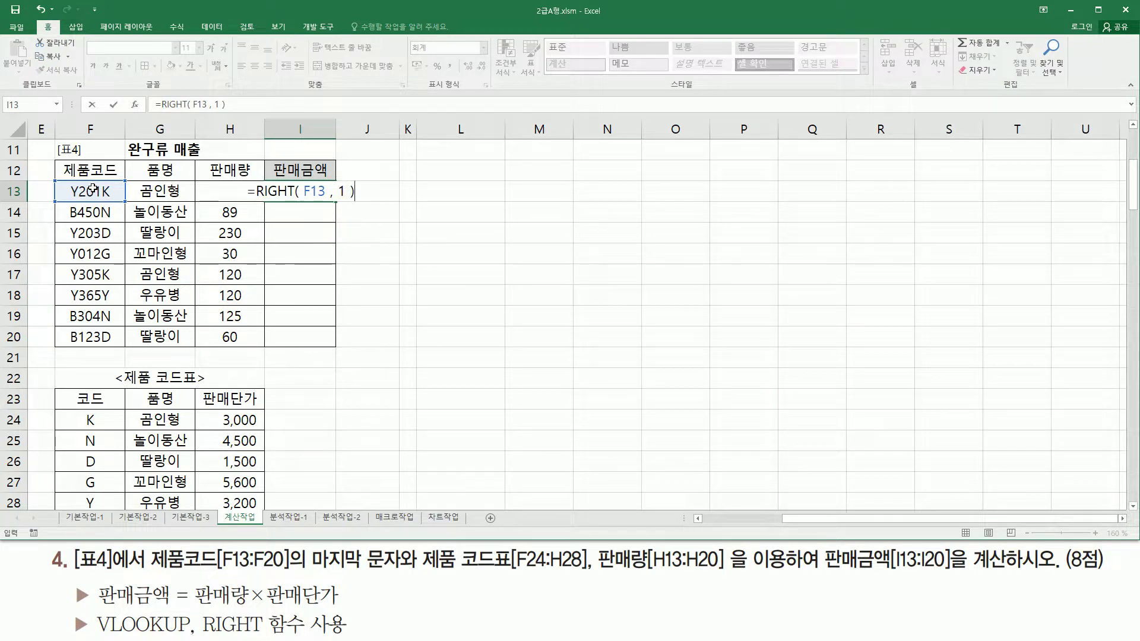
key(Return)
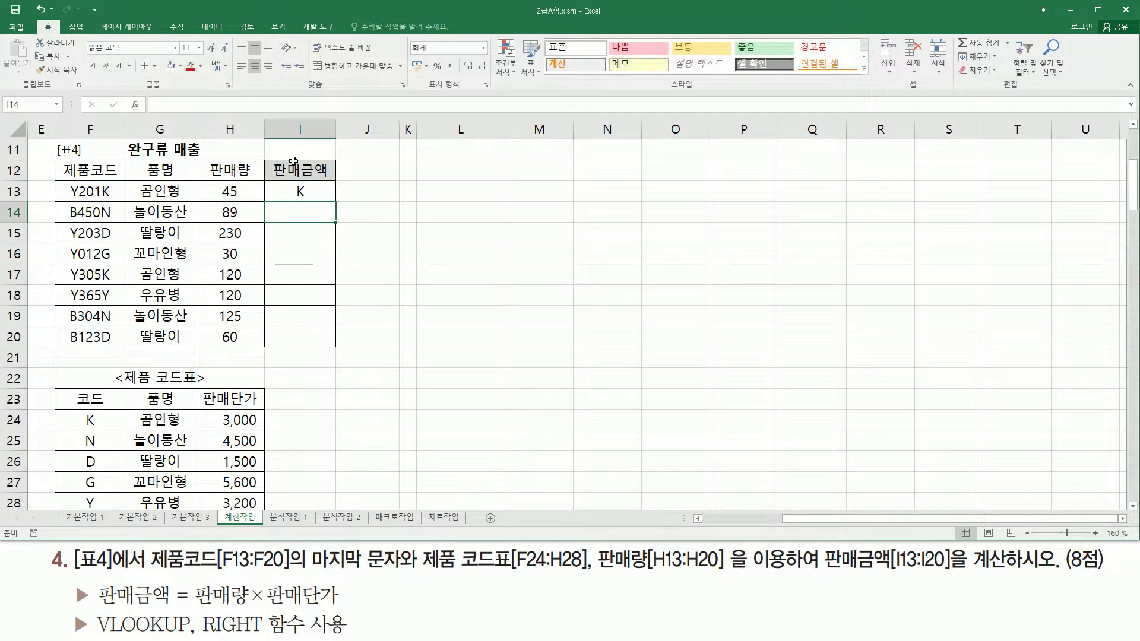
Step: Fill the RIGHT formula from I13 down through I20 and compare the extracted letters with the codes in F13:F20
click(305, 191)
drag(337, 201, 337, 355)
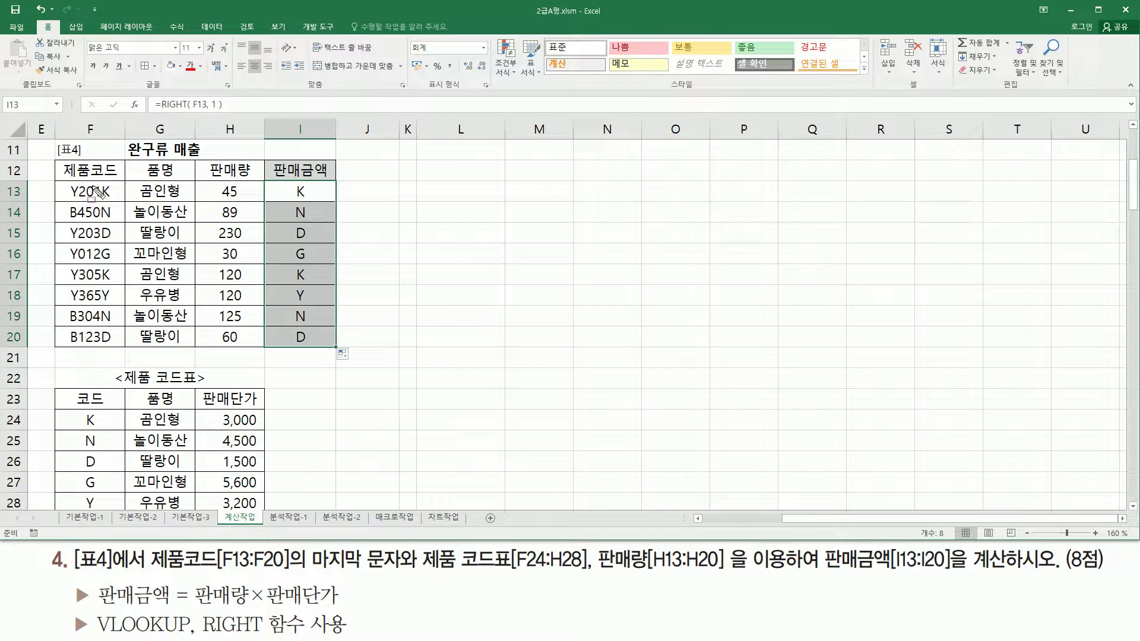
mouse_move(100, 178)
mouse_down()
mouse_move(97, 315)
mouse_move(123, 357)
mouse_up()
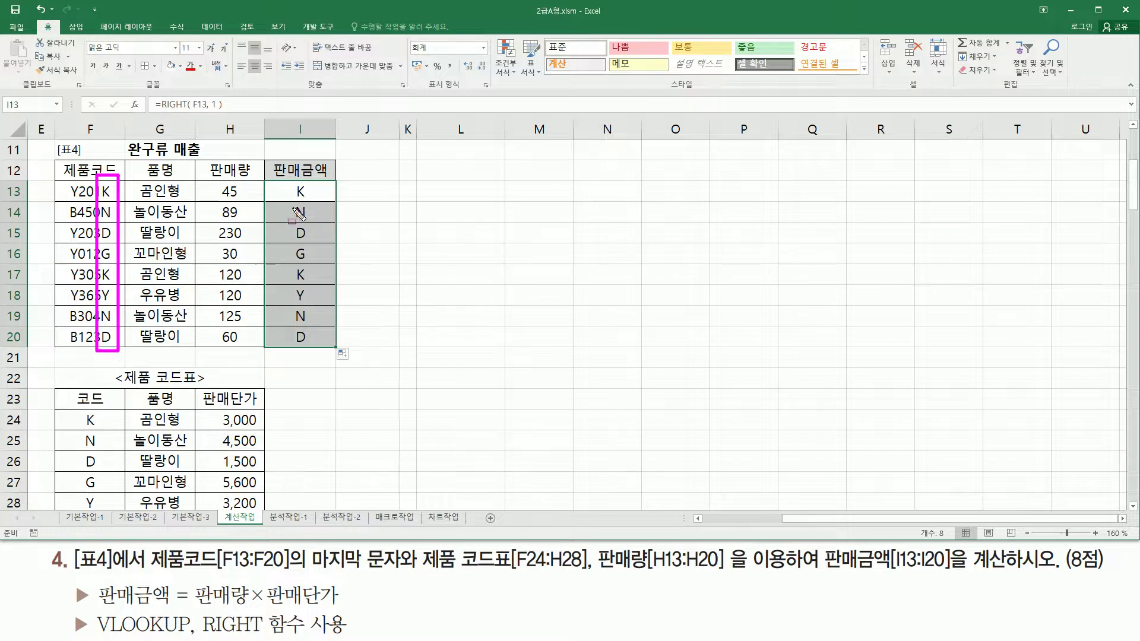
drag(294, 182, 309, 355)
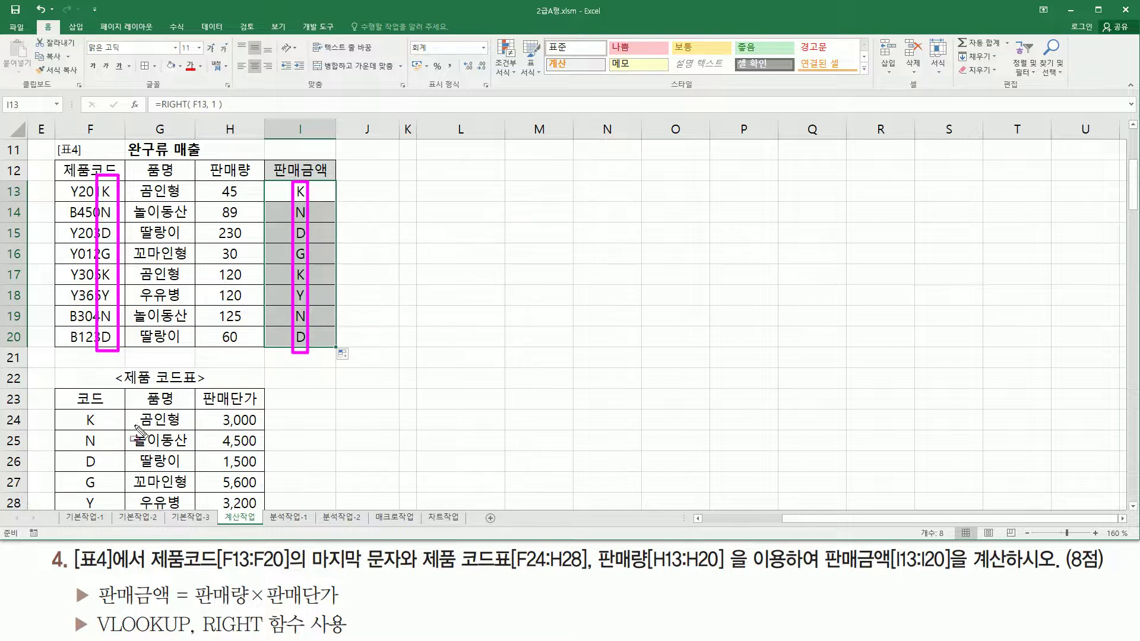
Step: Examine the code, product name and unit price columns of the code table F24:H28 and the VLOOKUP requirement in task 4
mouse_move(64, 408)
mouse_down()
mouse_move(190, 452)
mouse_move(265, 514)
mouse_up()
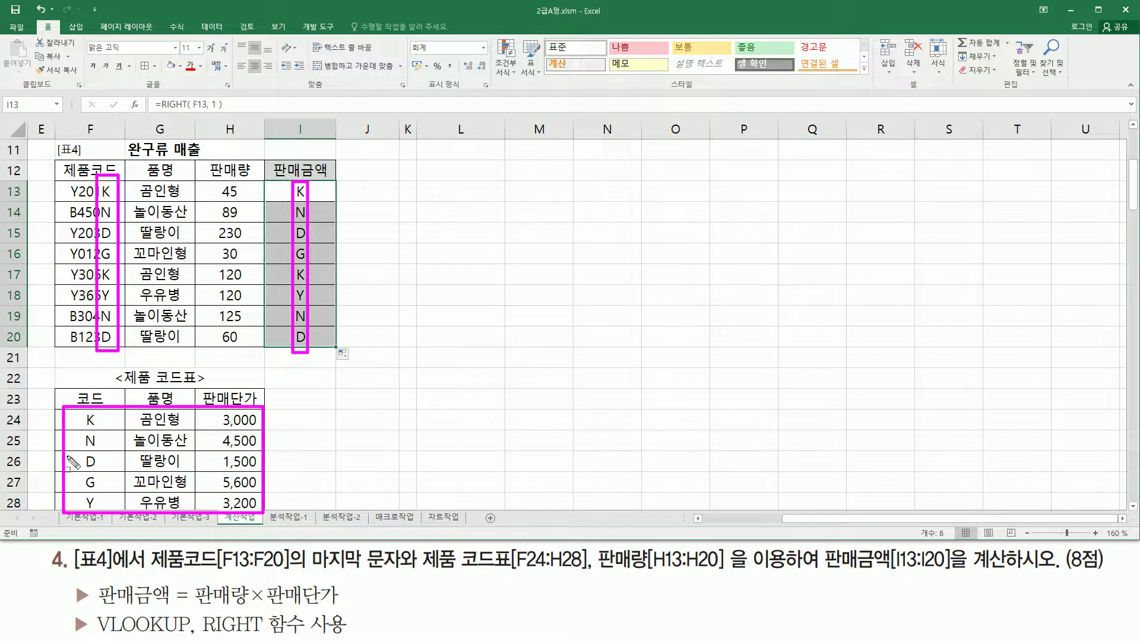
drag(107, 379, 105, 509)
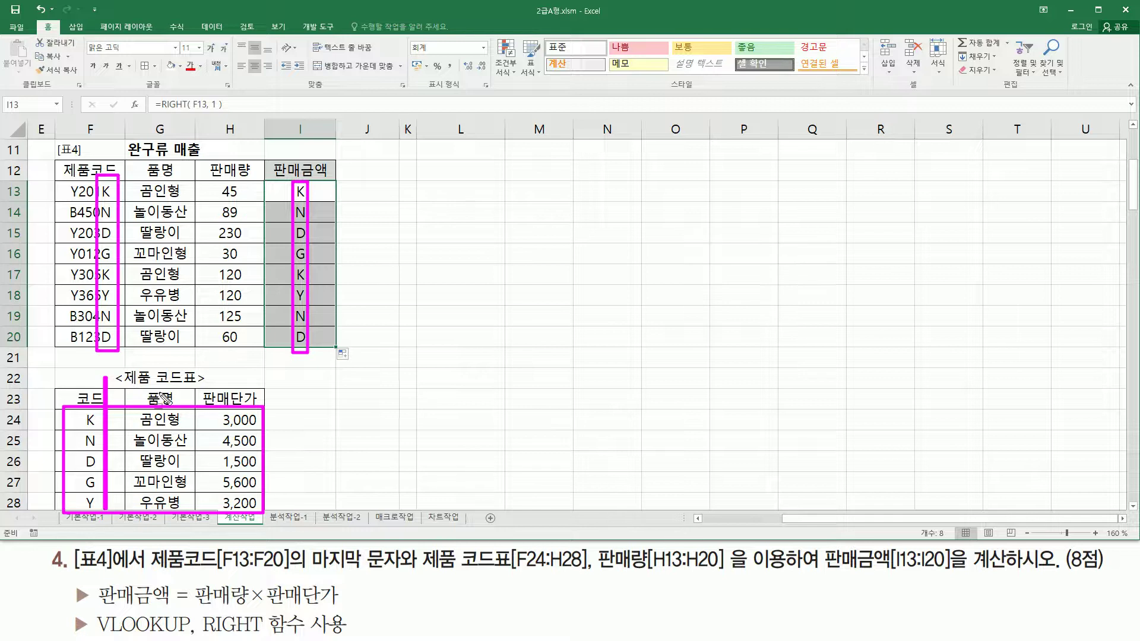
drag(159, 379, 159, 512)
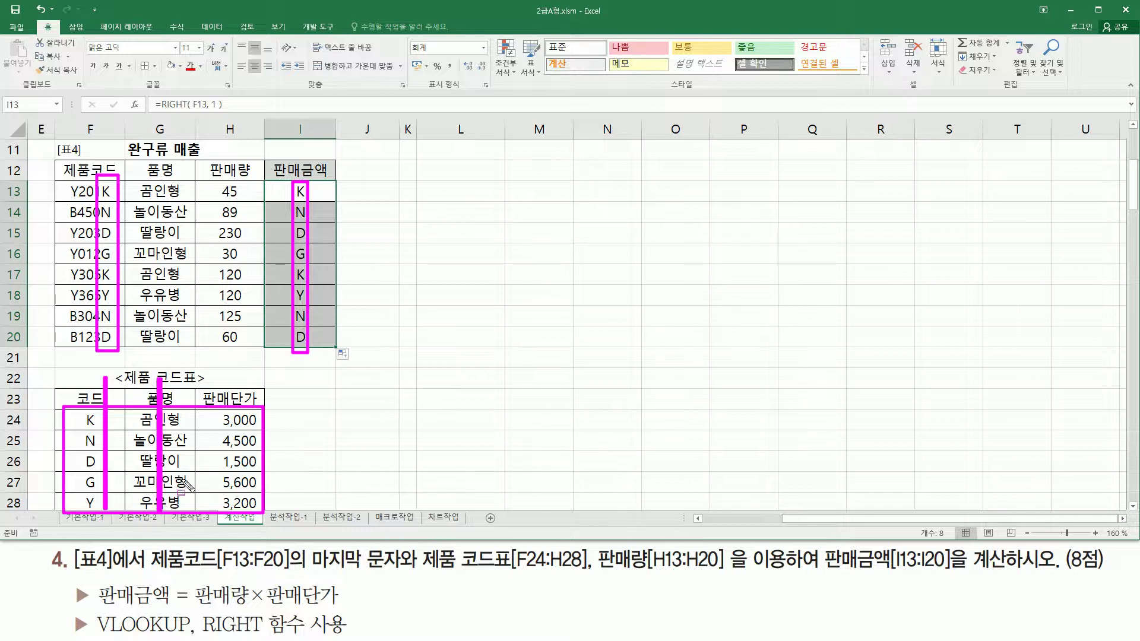
drag(233, 384, 232, 512)
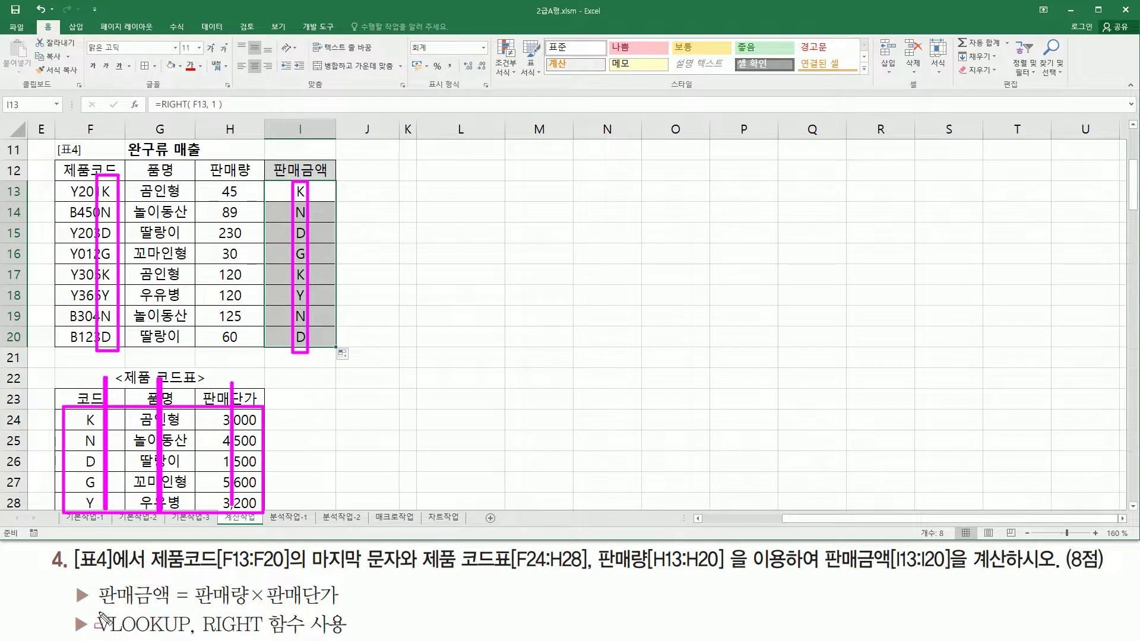
drag(94, 611, 198, 638)
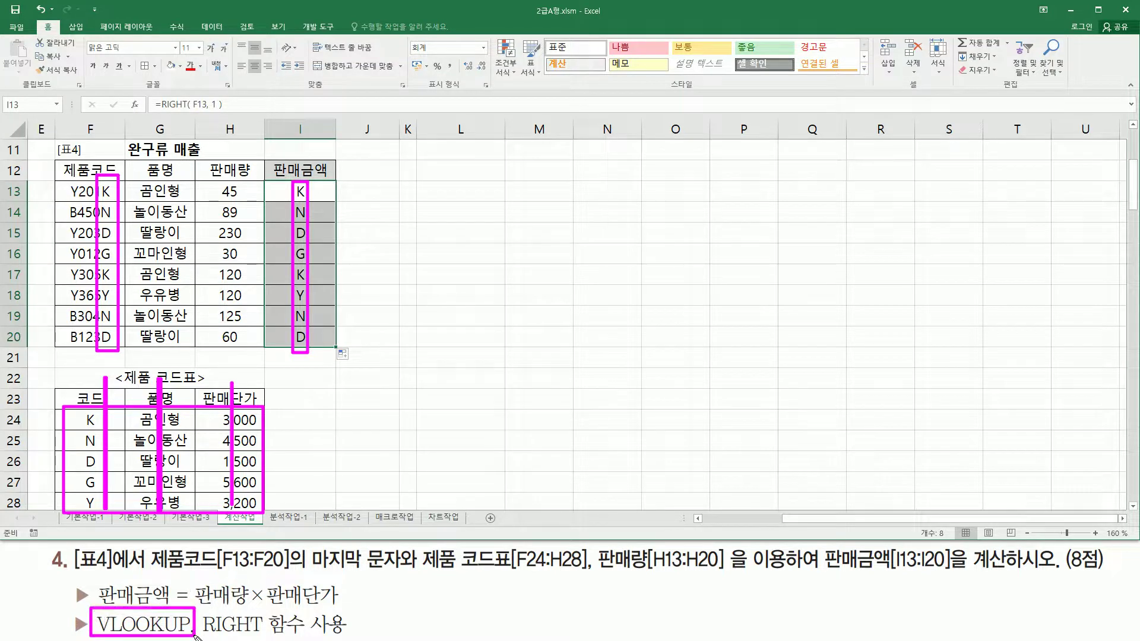
key(Escape)
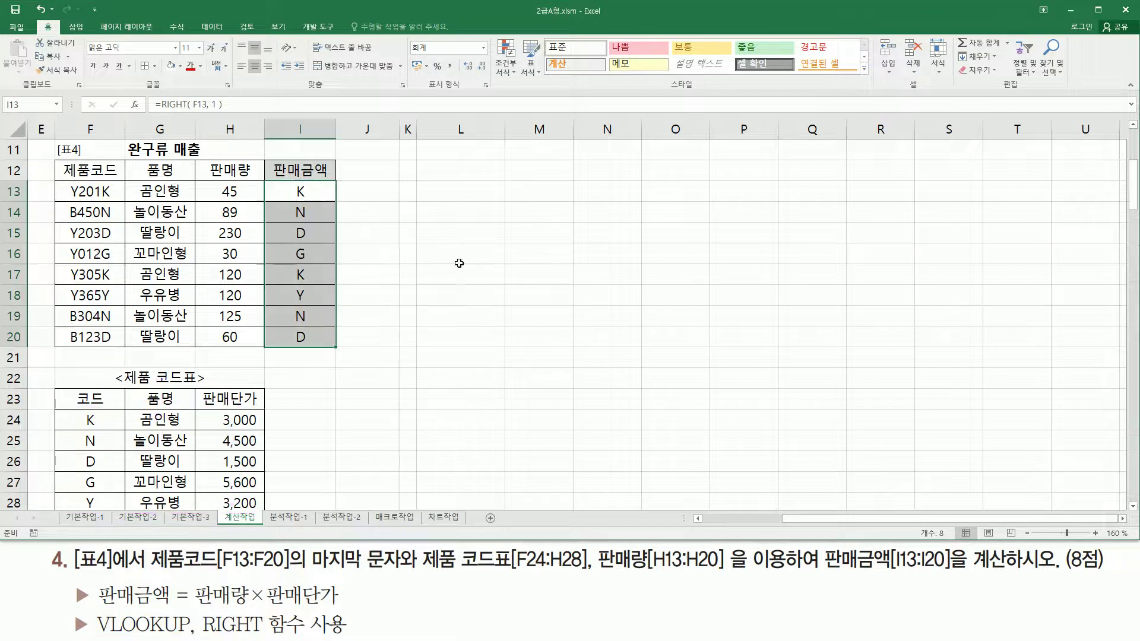
Step: Enter the syntax note "VLOOKUP( 찾을값 , 참조범위 , 열번호 , 옵션 )" in L15
click(477, 238)
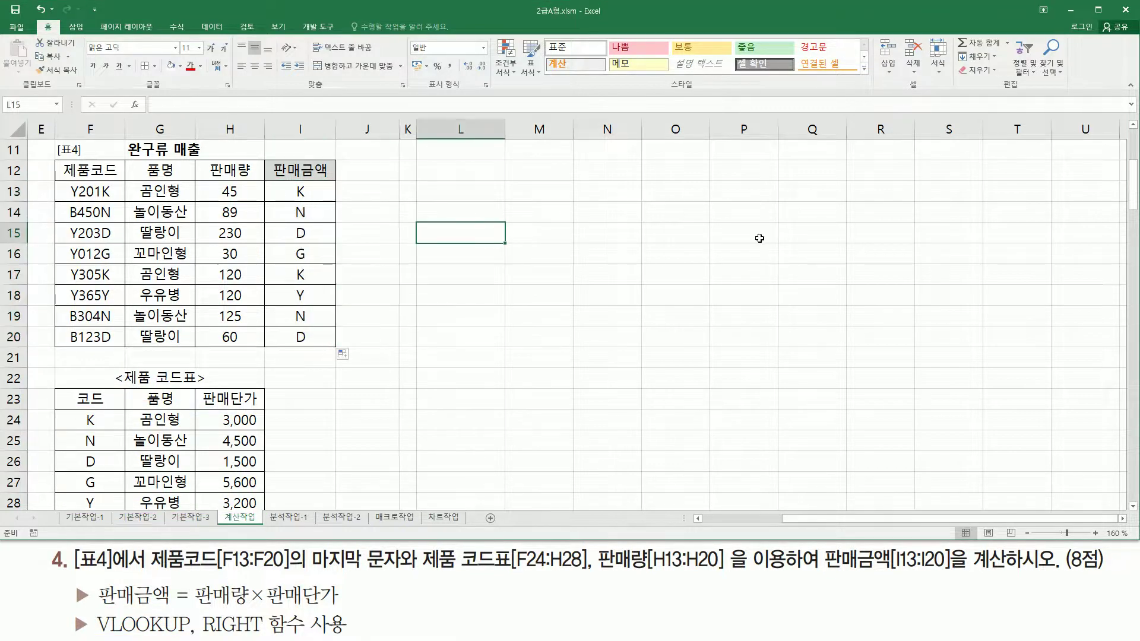
text(VLOOKU)
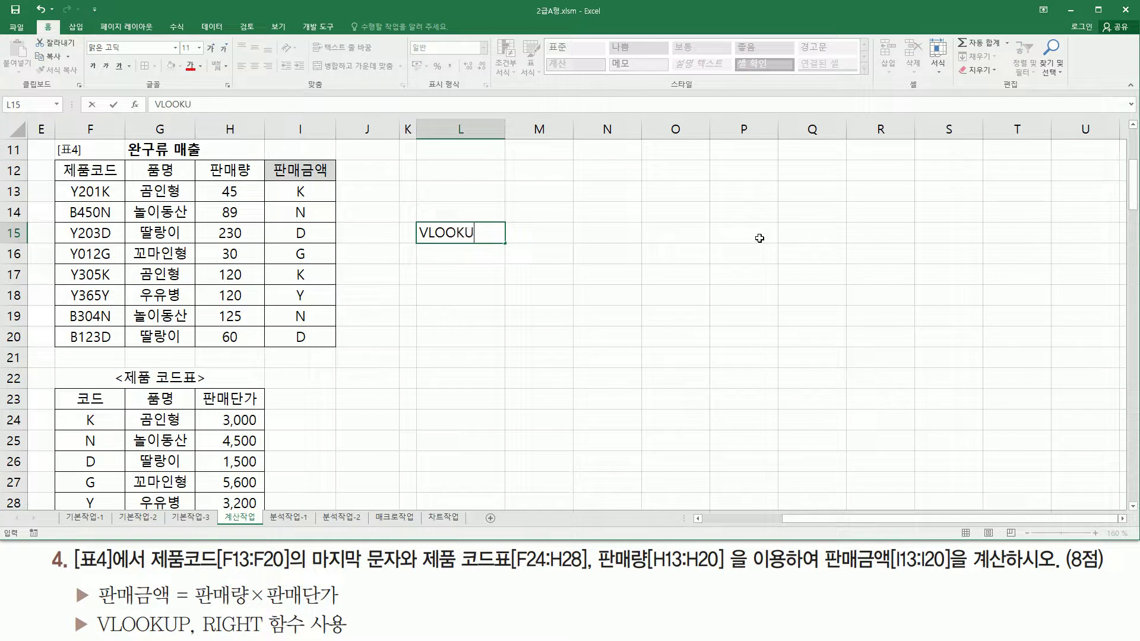
text(P( 찾을값 )
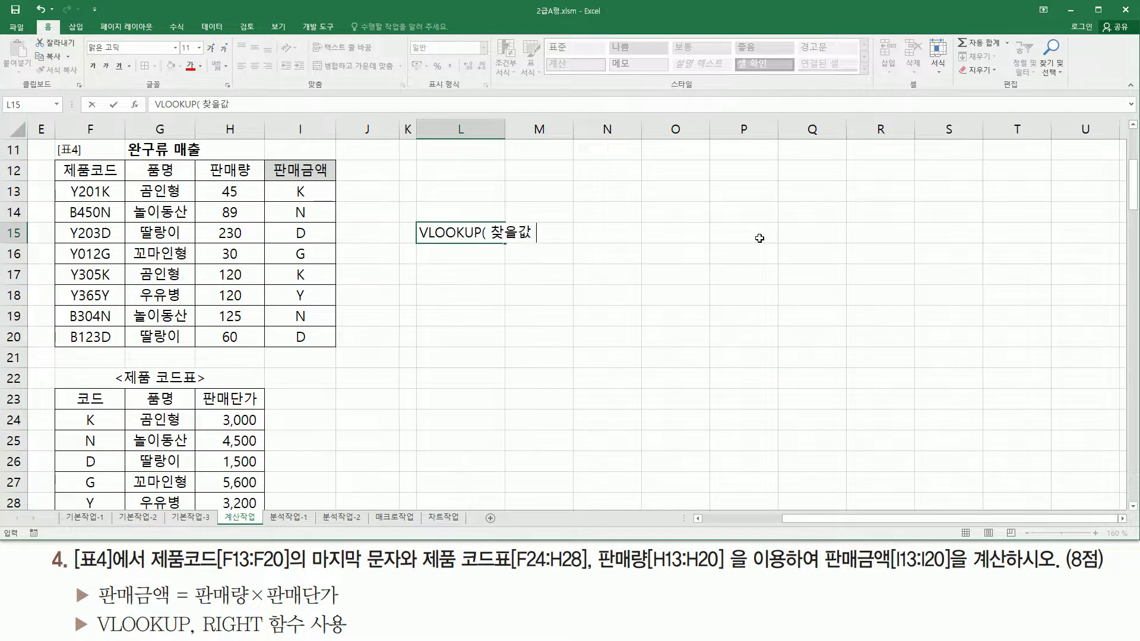
text(, 참조범위 ,)
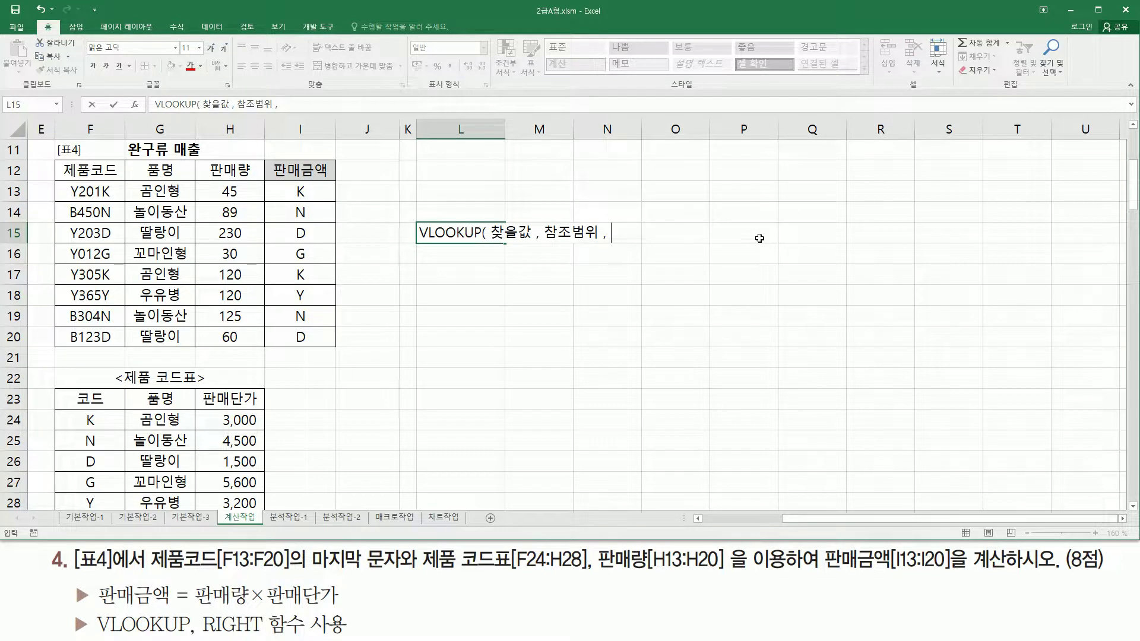
text( 열번호 )
text(, 옵셔)
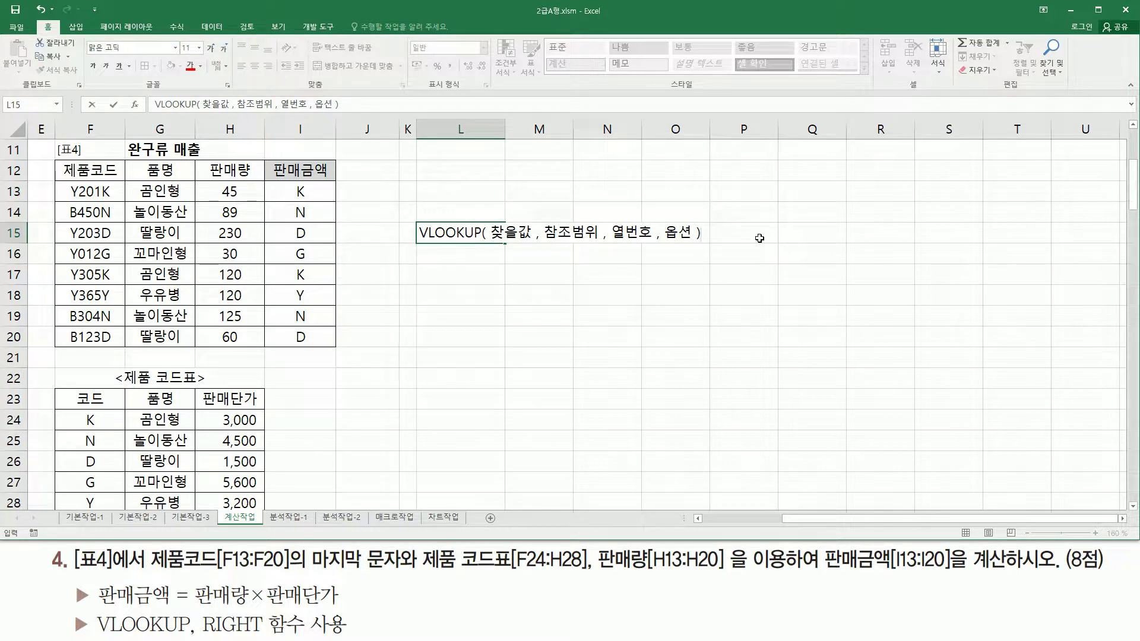
text( ))
key(Return)
Step: Enter the option values TRUE in M16 and FALSE in M17 below the VLOOKUP syntax note
key(Down)
key(Right)
key(Up)
key(Left)
key(Down)
key(Right)
key(Up)
text(TRUE)
key(Return)
text(FAL)
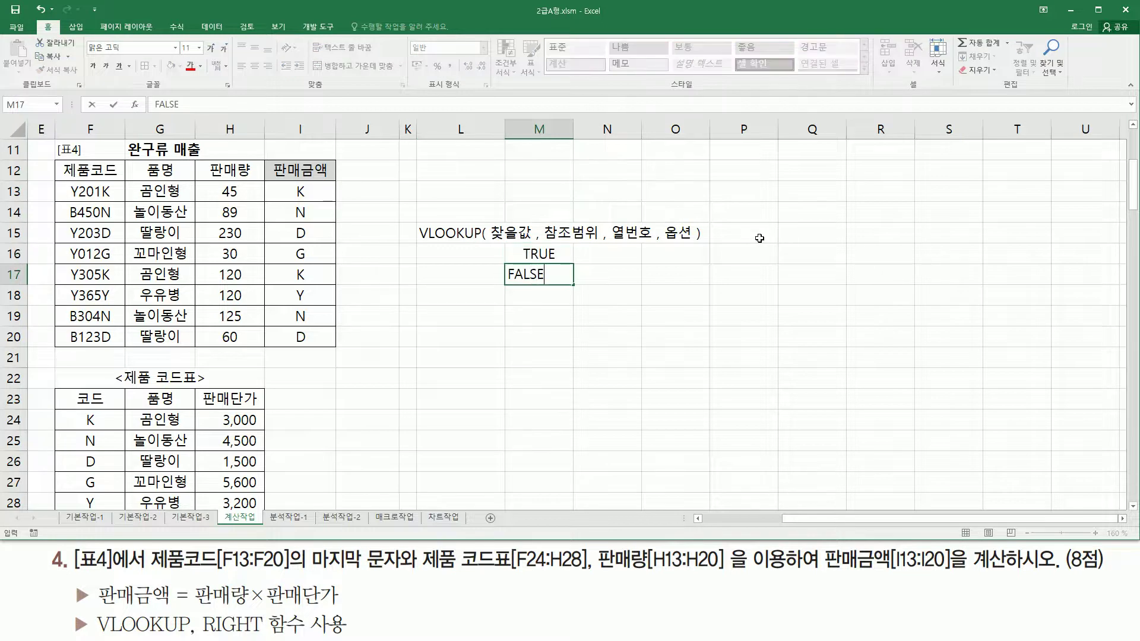
text(SE)
key(Return)
Step: Append "(생략)" to TRUE in M16
key(Up)
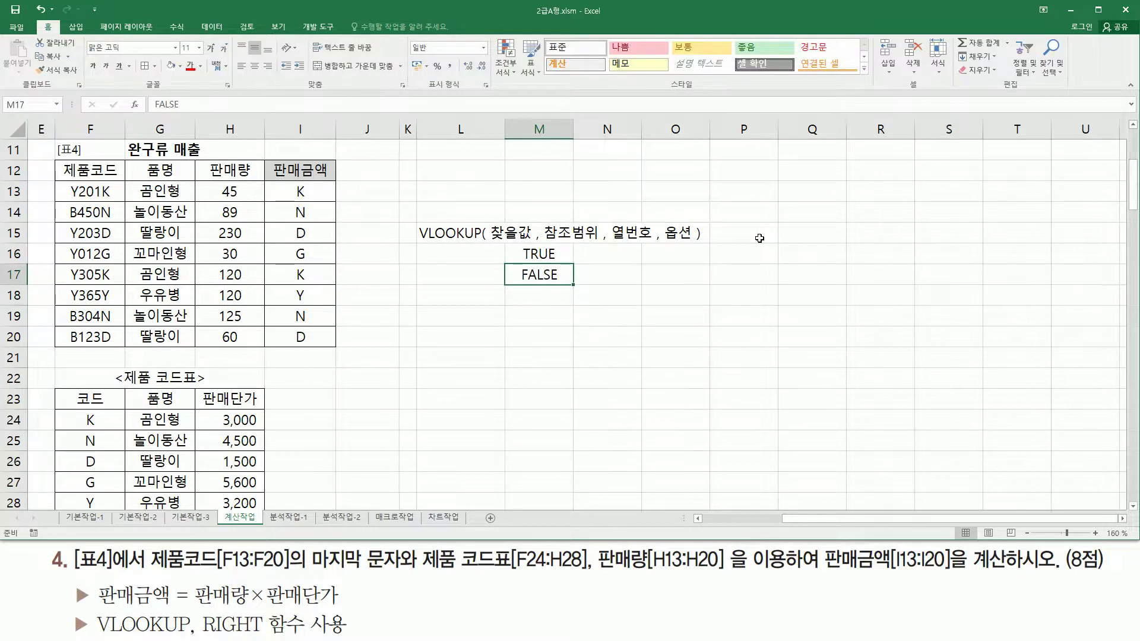
key(F2)
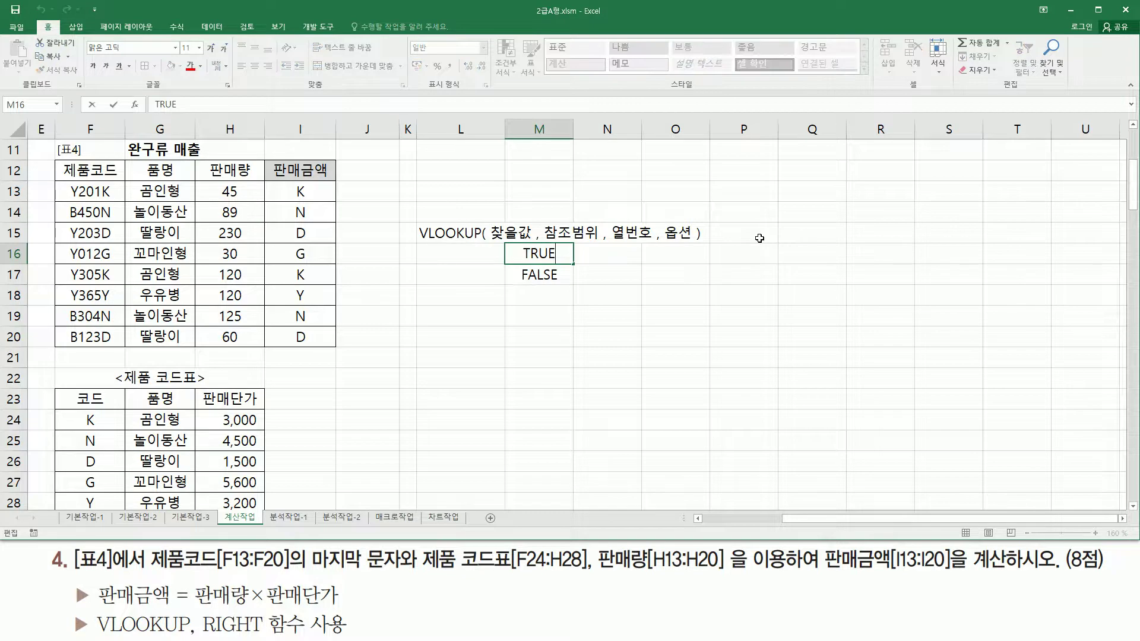
text((생략)
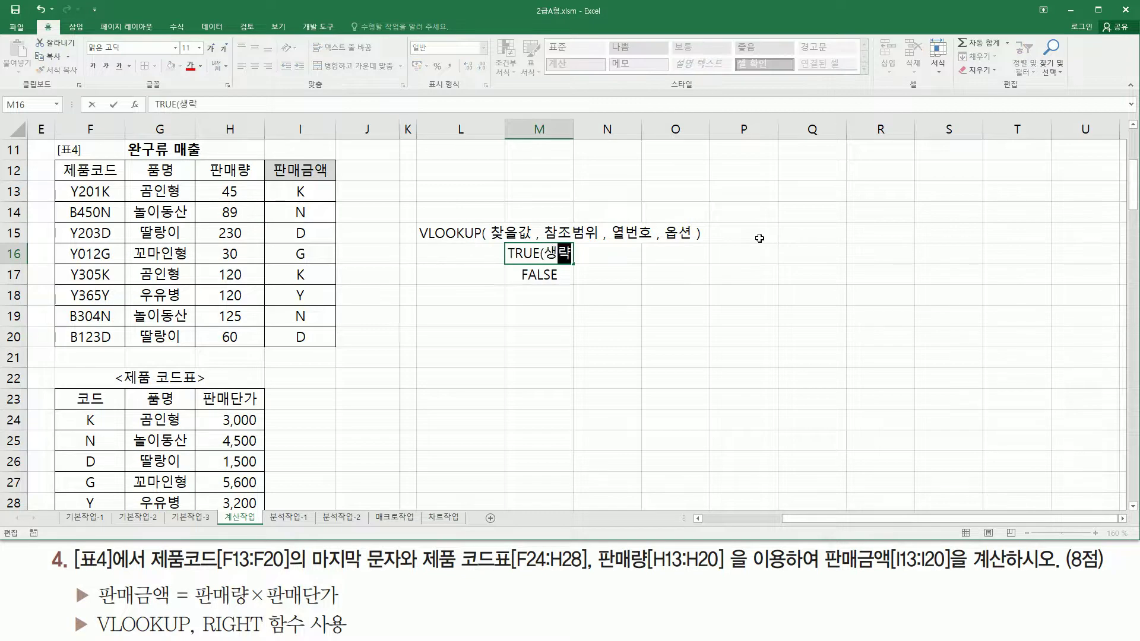
text())
key(Return)
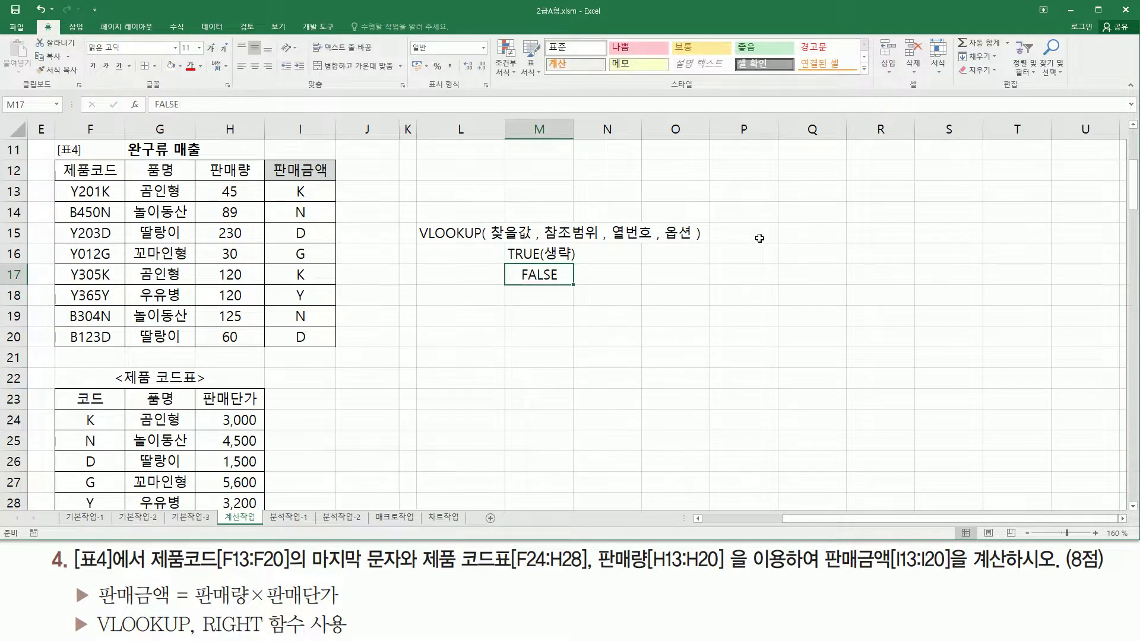
Step: Move the two option values from M16:M17 to L16:L17
key(Up)
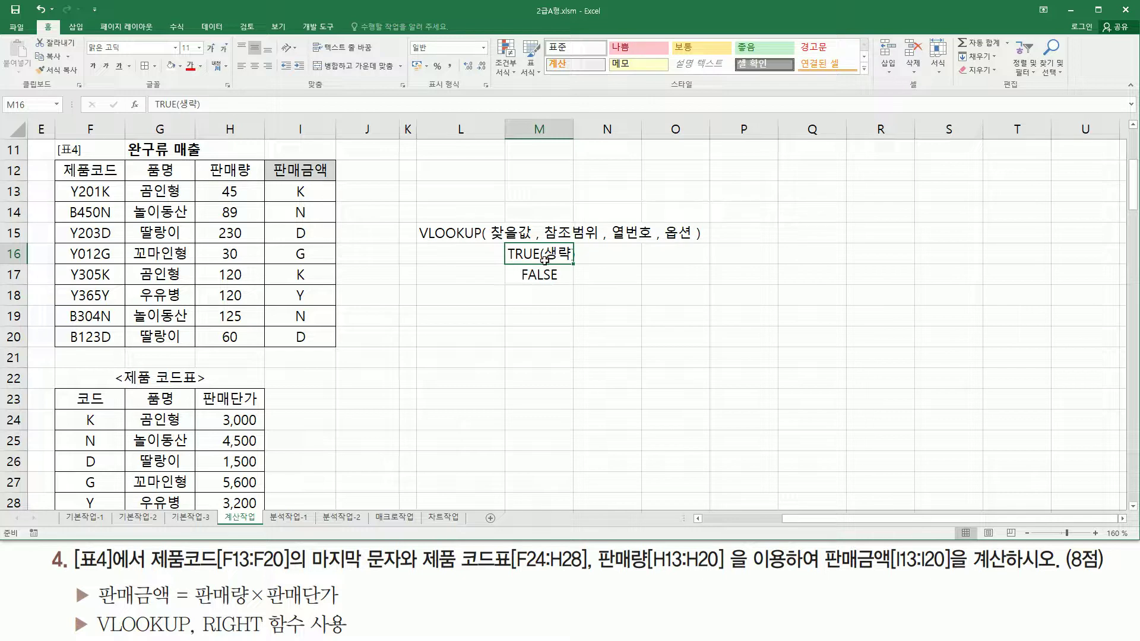
drag(544, 261, 504, 288)
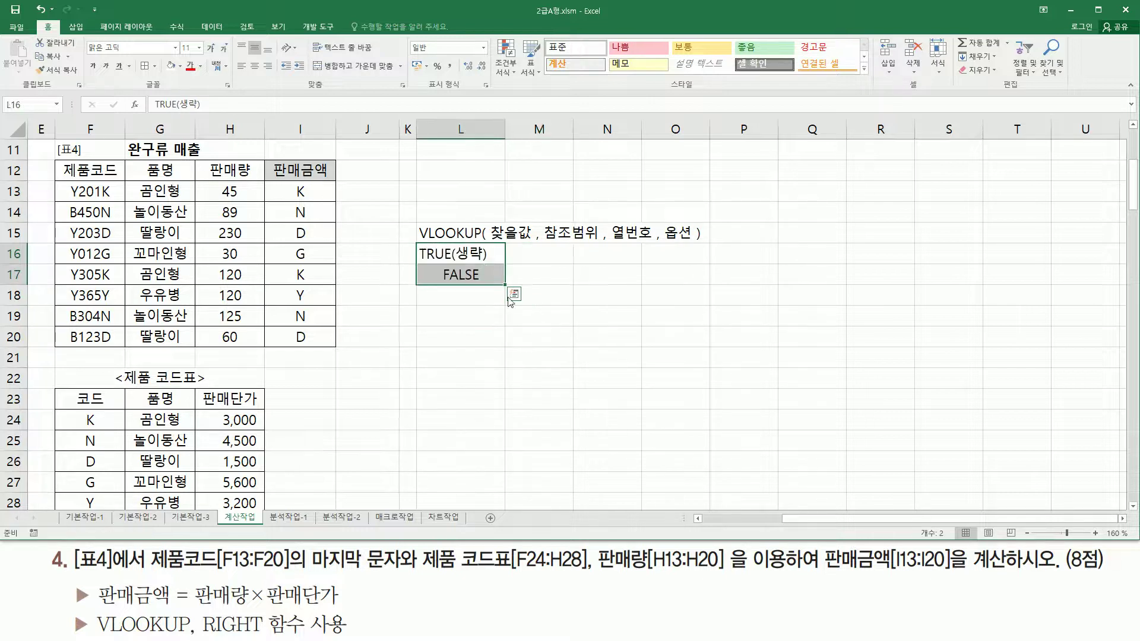
click(527, 295)
click(539, 251)
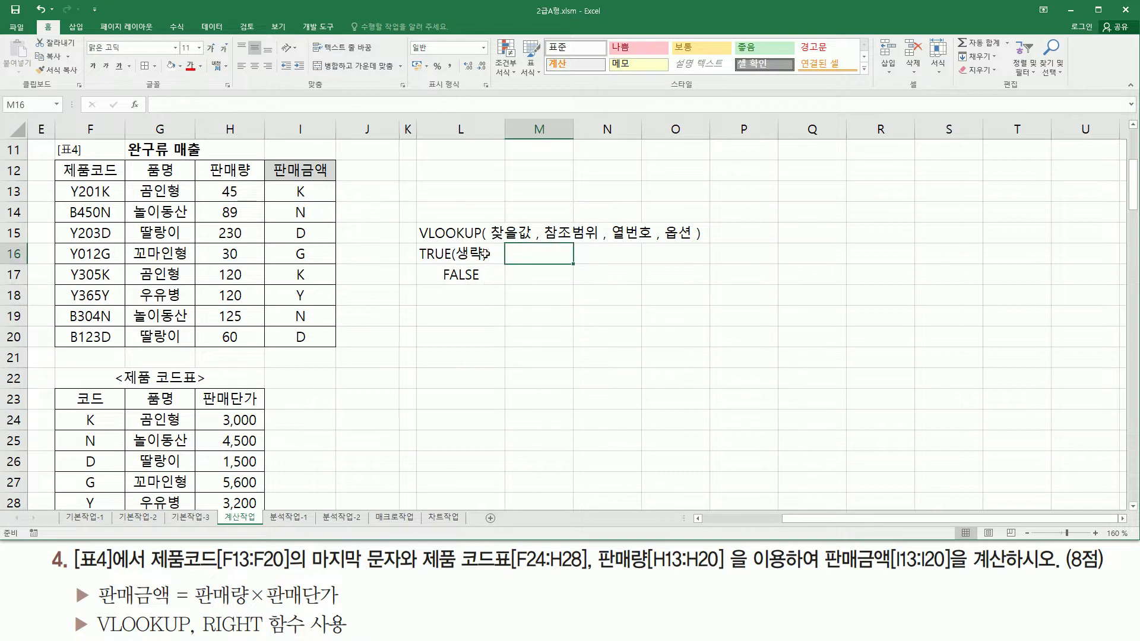
Step: Describe the VLOOKUP options by entering "근사값" in M16 and "정확하게 일치하는 값" in M17
drag(542, 218, 601, 242)
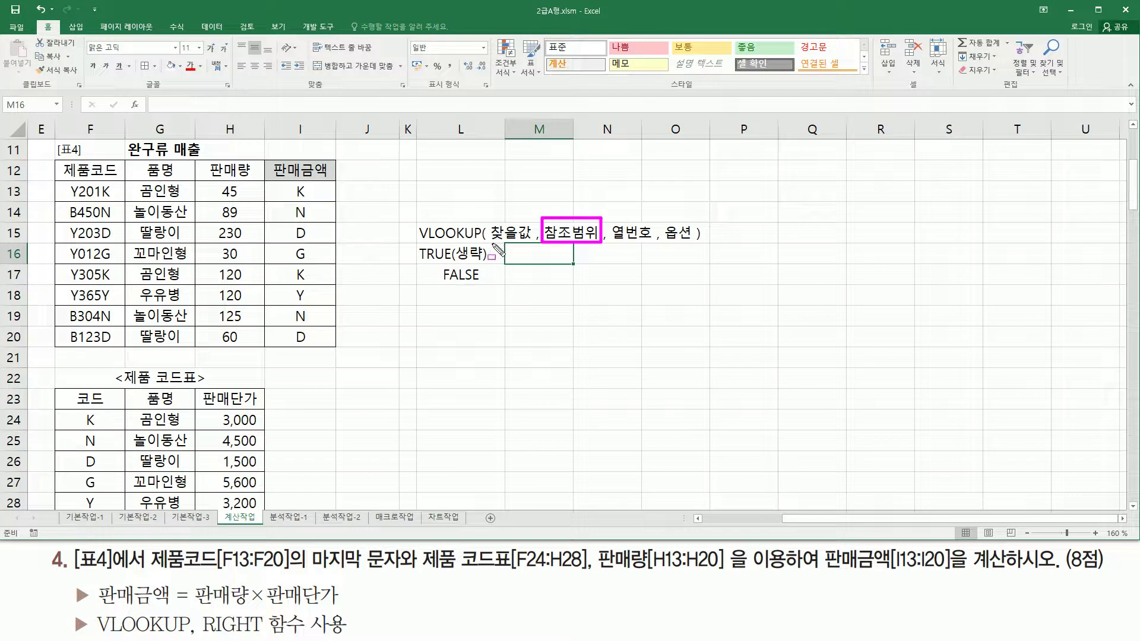
drag(489, 242, 533, 244)
drag(416, 243, 501, 299)
key(Escape)
click(540, 256)
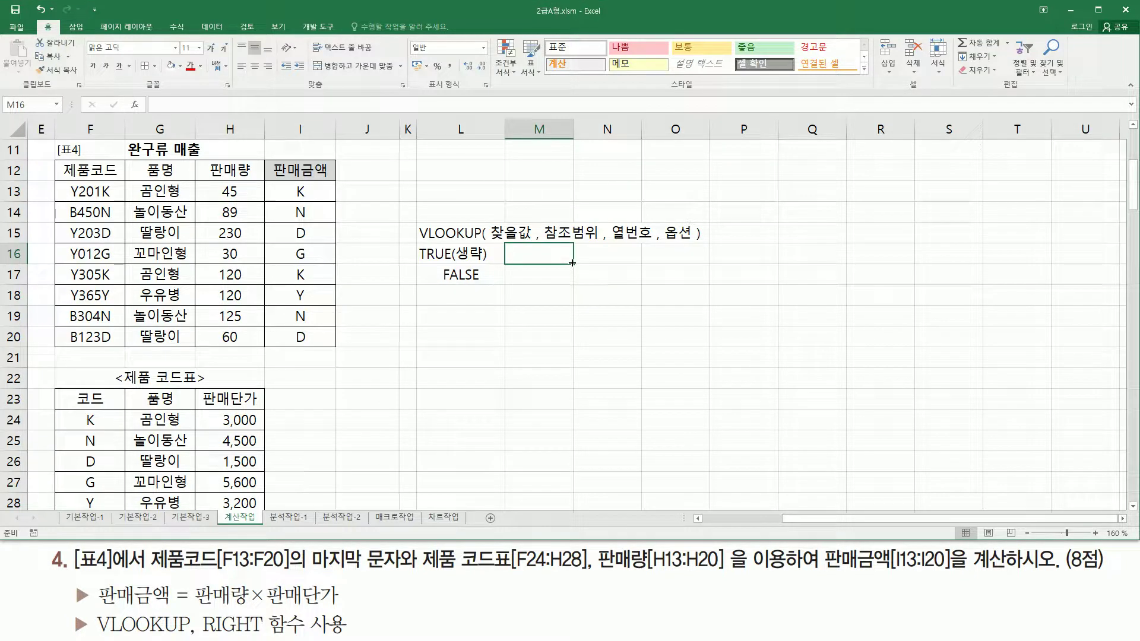
text(근사가)
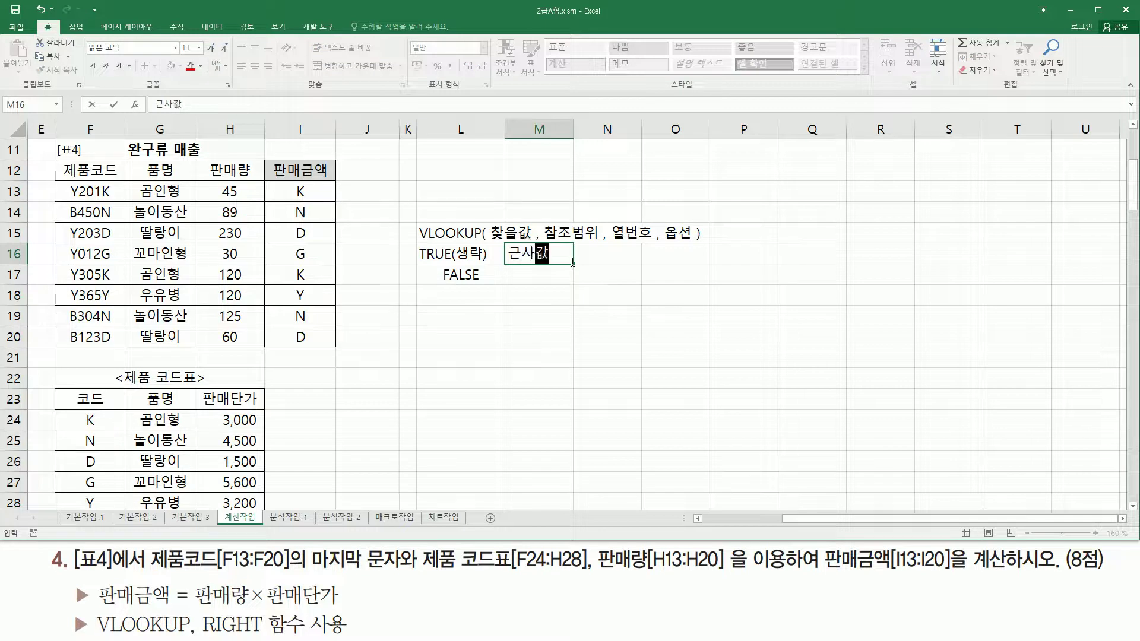
key(Return)
text(정확하게 이)
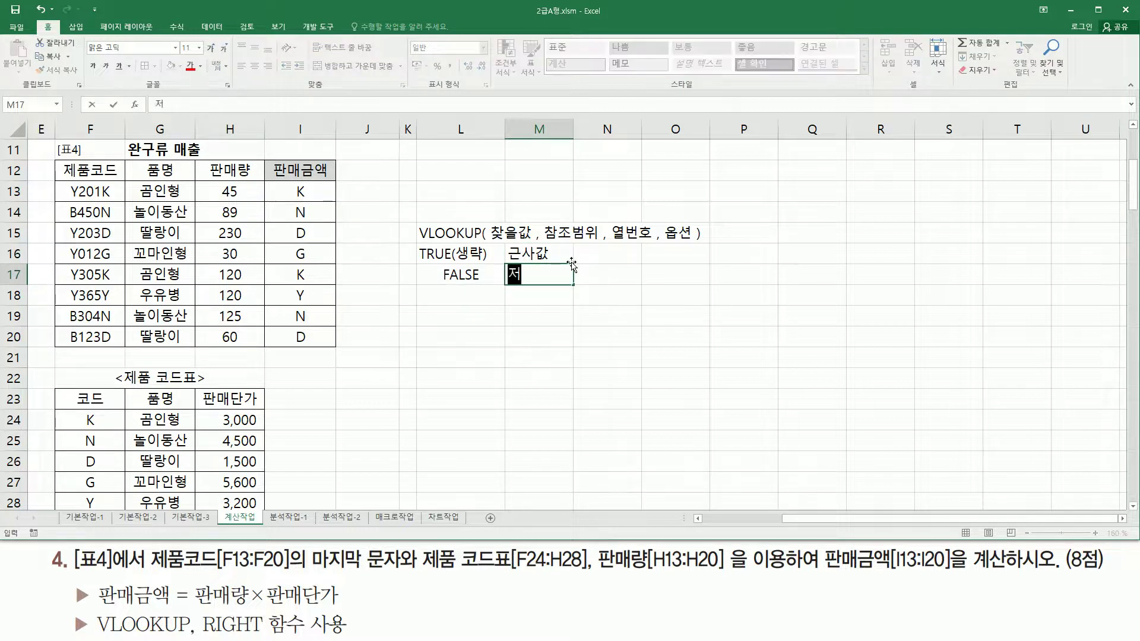
text(치하는 ㄱ)
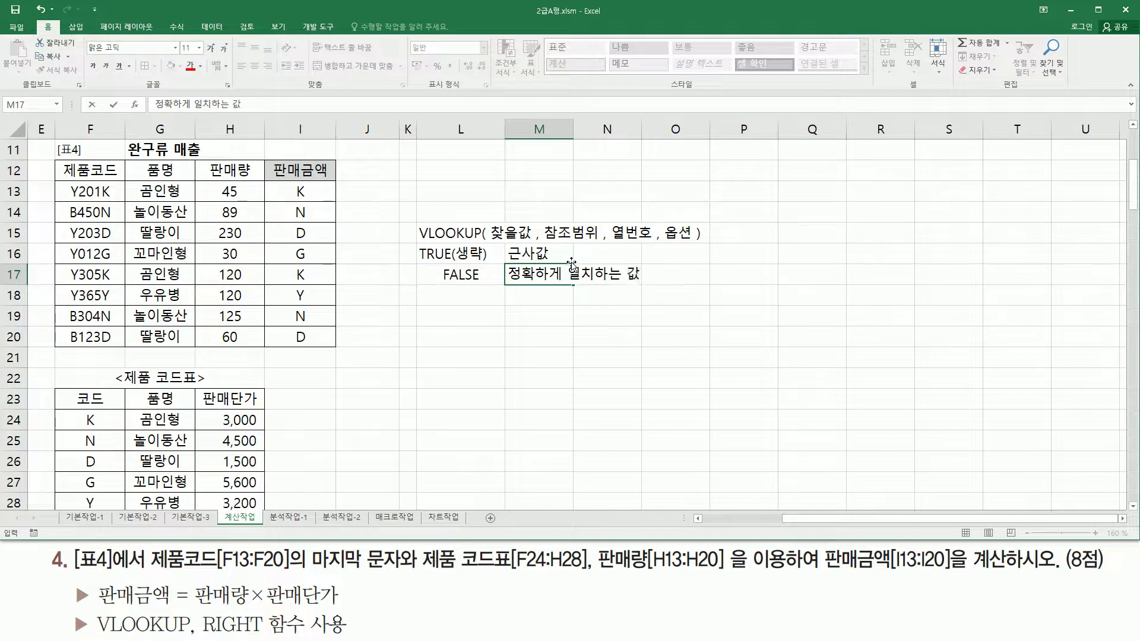
key(Return)
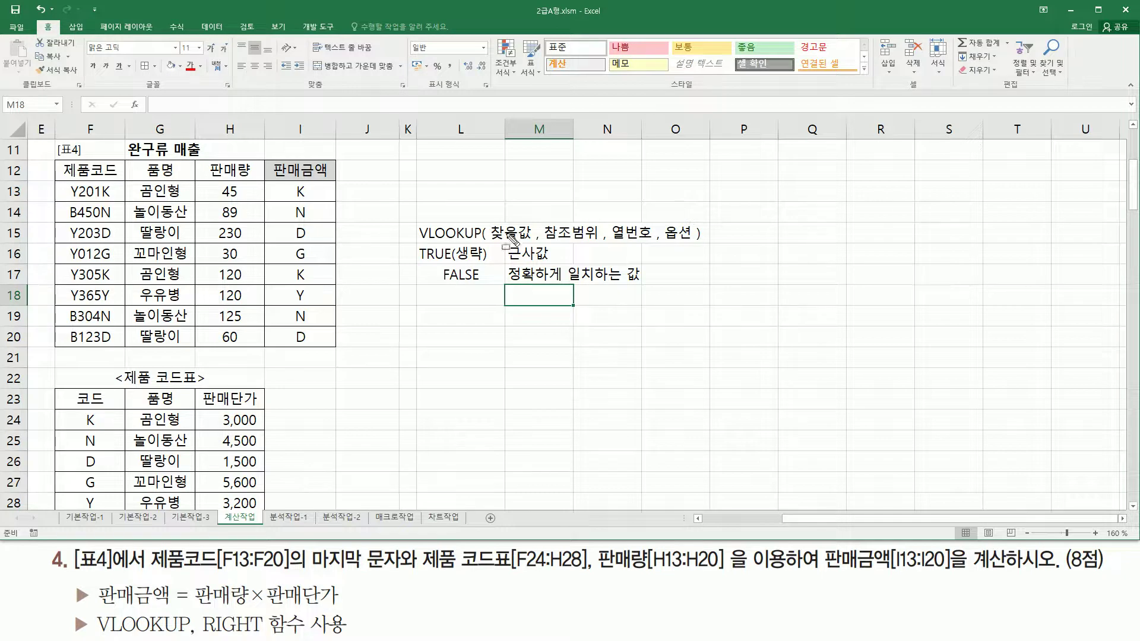
Step: Match the VLOOKUP arguments to the code letter in I13, the table F24:H28, the 판매단가 column and the FALSE option
drag(491, 242, 533, 242)
drag(291, 182, 311, 203)
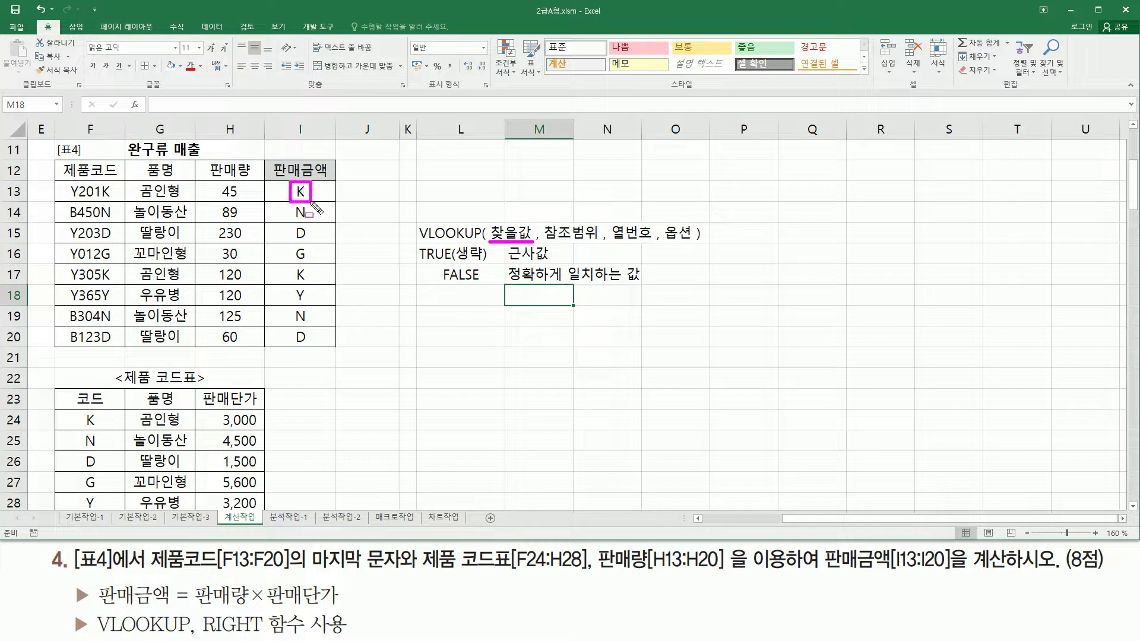
drag(546, 243, 596, 244)
mouse_move(62, 407)
mouse_down()
mouse_move(226, 514)
mouse_move(267, 522)
mouse_up()
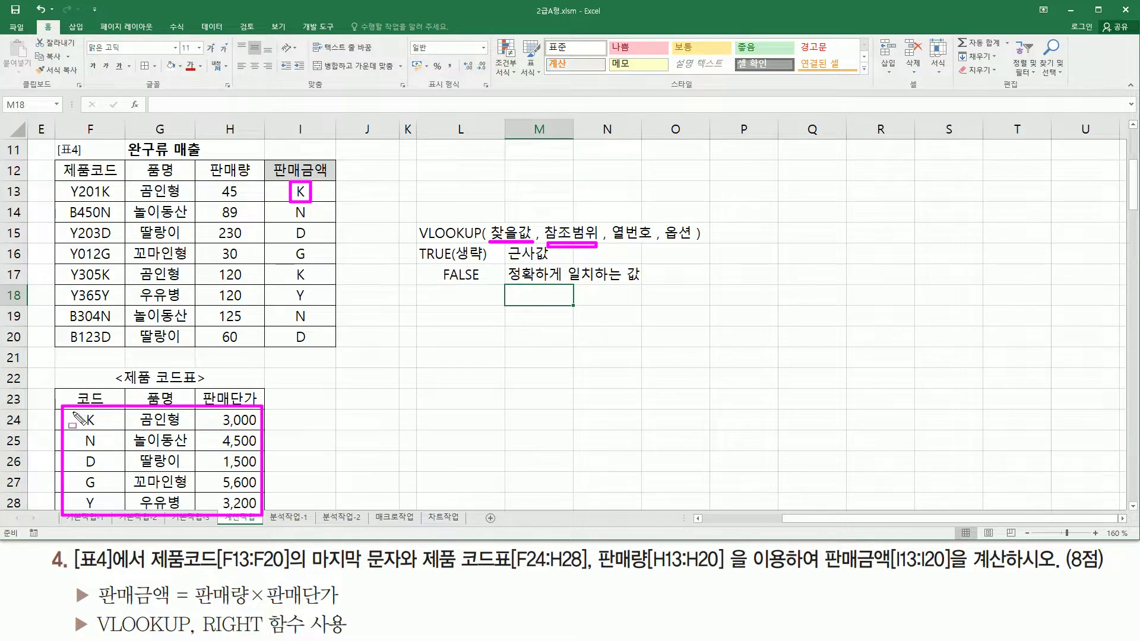
mouse_move(70, 410)
mouse_down()
mouse_move(201, 512)
mouse_move(257, 512)
mouse_up()
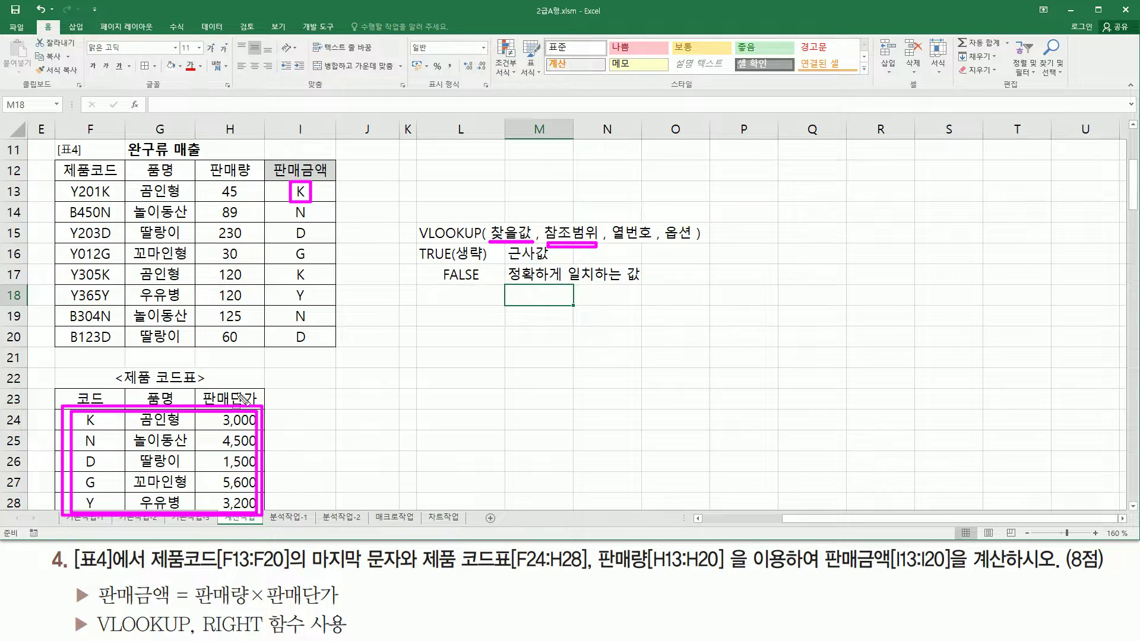
drag(231, 369, 232, 399)
drag(607, 216, 654, 245)
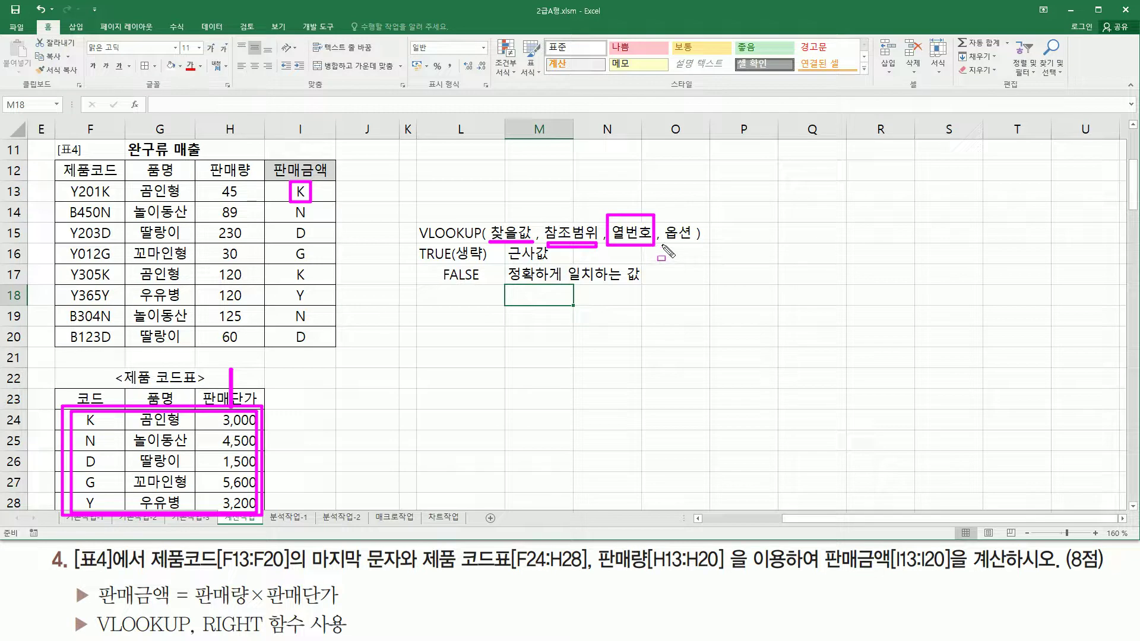
drag(665, 240, 696, 239)
drag(492, 267, 493, 268)
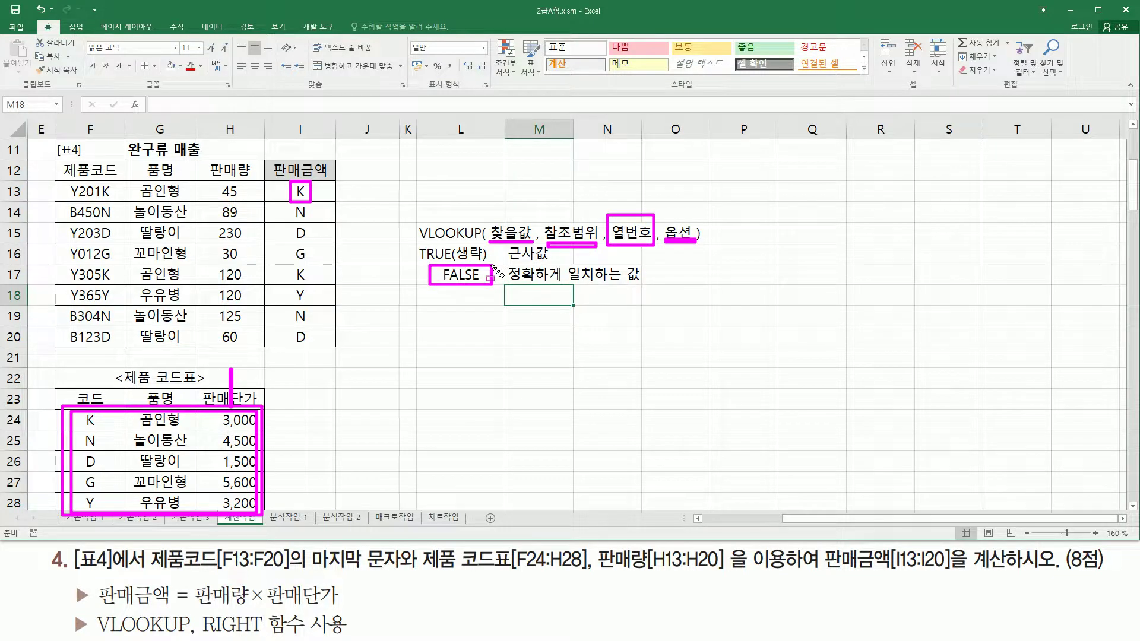
key(Escape)
Step: Nest the RIGHT( F13, 1 ) formula in I13 inside VLOOKUP as its lookup value
click(285, 189)
text(=RIGHT( F13, 1 ))
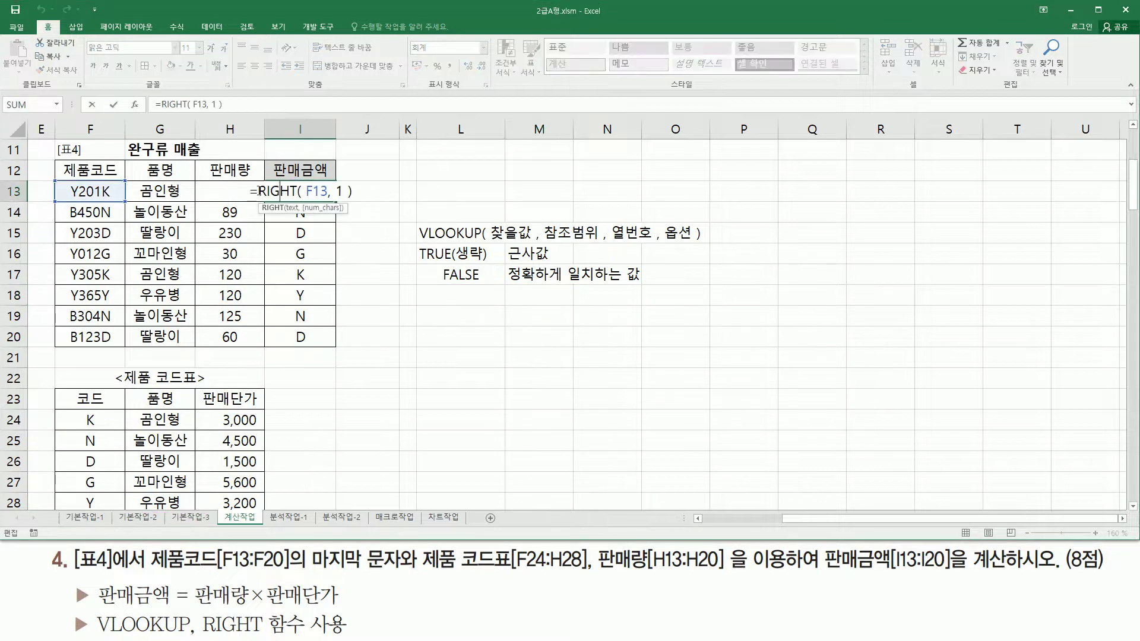
drag(259, 190, 356, 191)
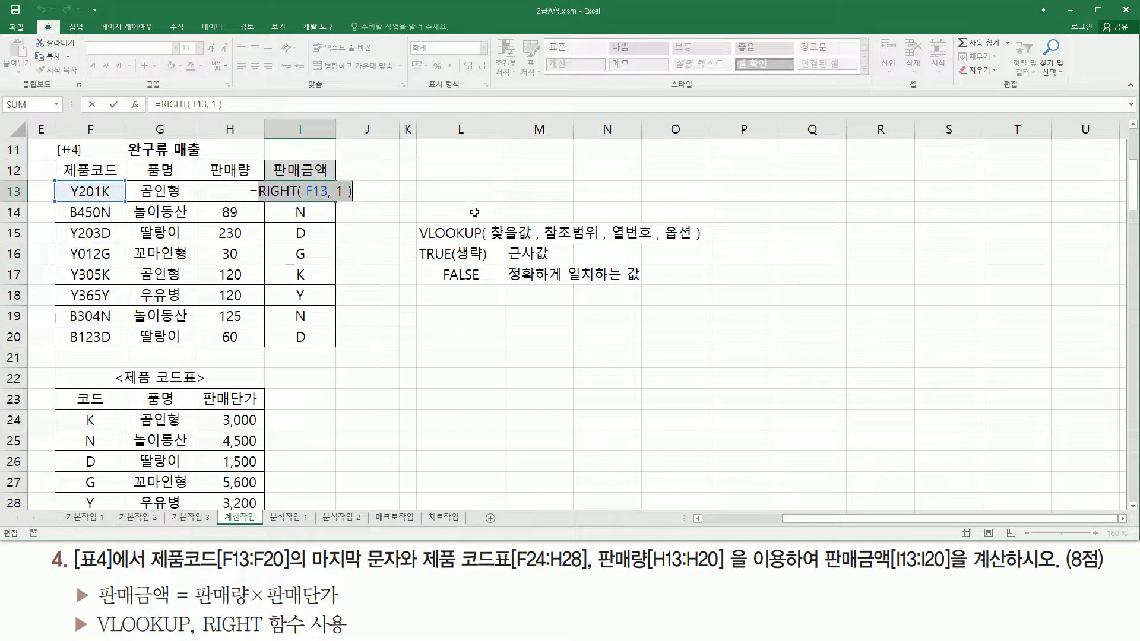
key(ctrl+x)
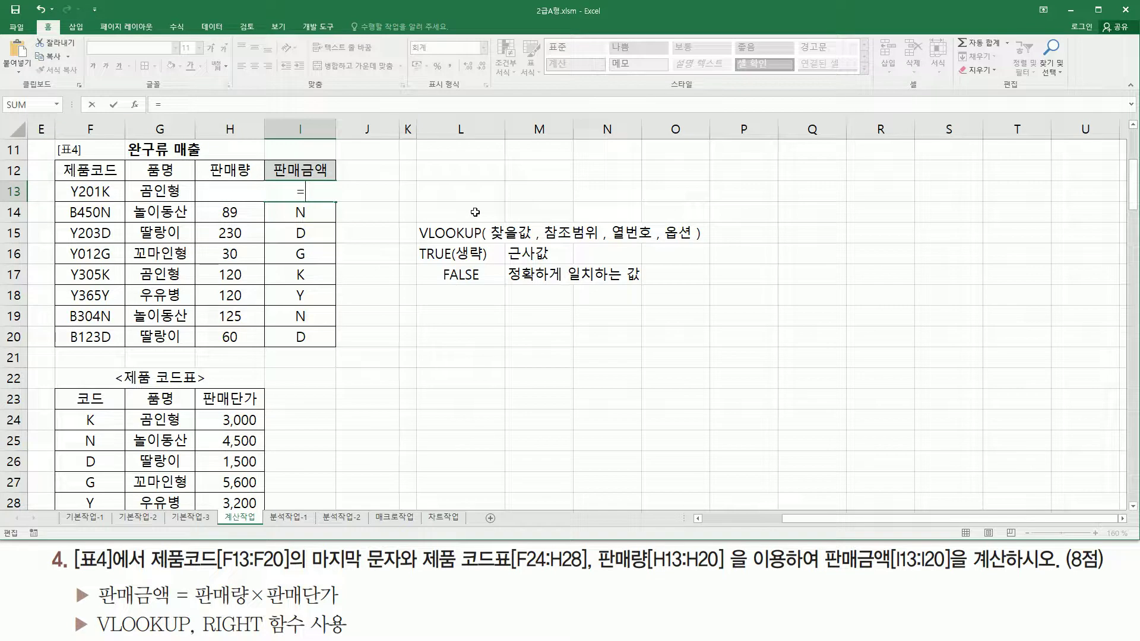
text(Vlook)
key(Tab)
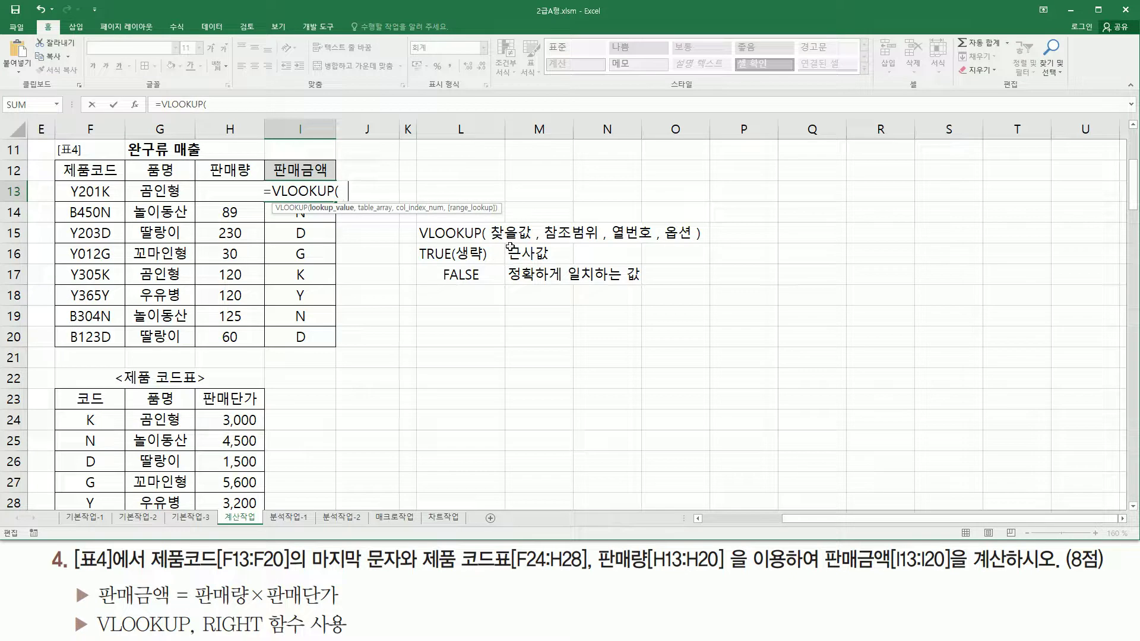
key(ctrl+v)
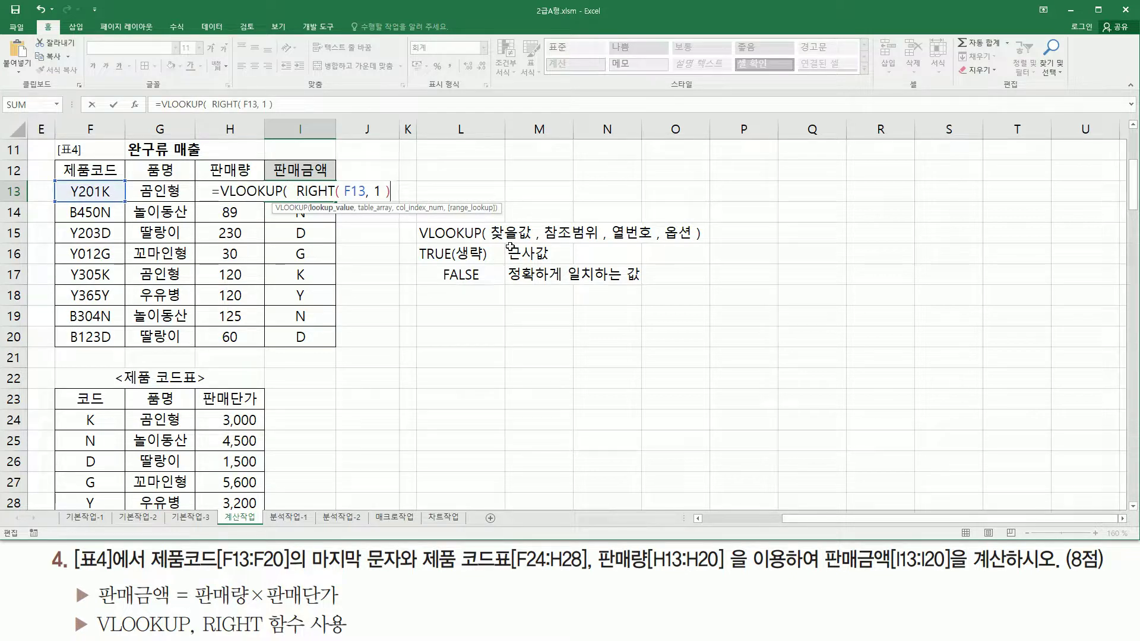
text(,)
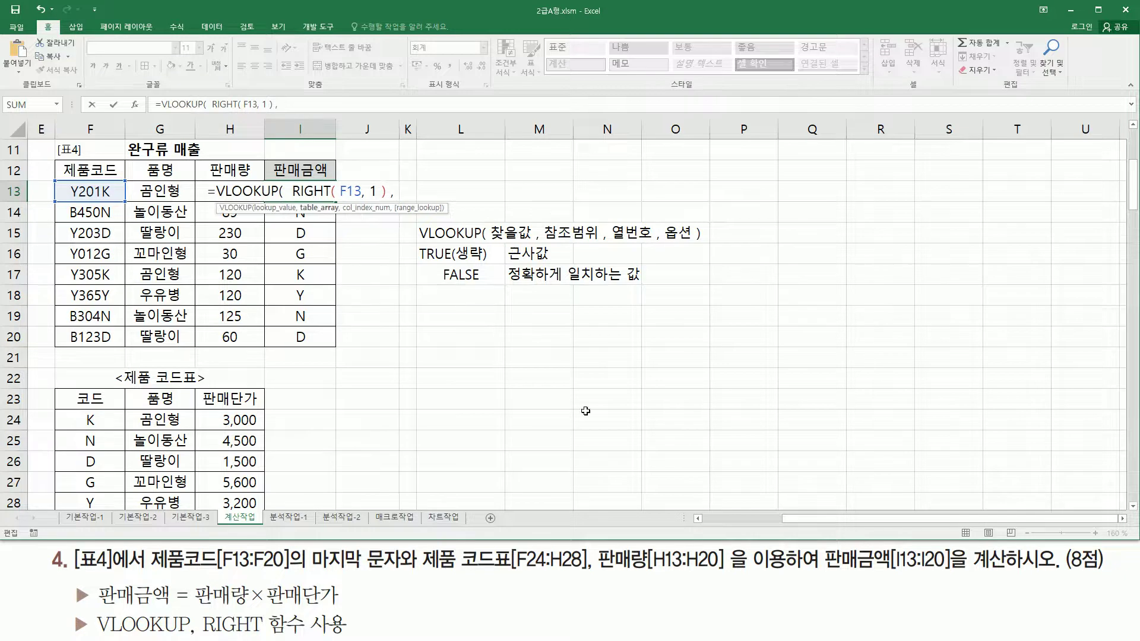
Step: Complete the VLOOKUP arguments in I13 with the table range F24:H28, column number 3 and the false option
drag(93, 411, 234, 496)
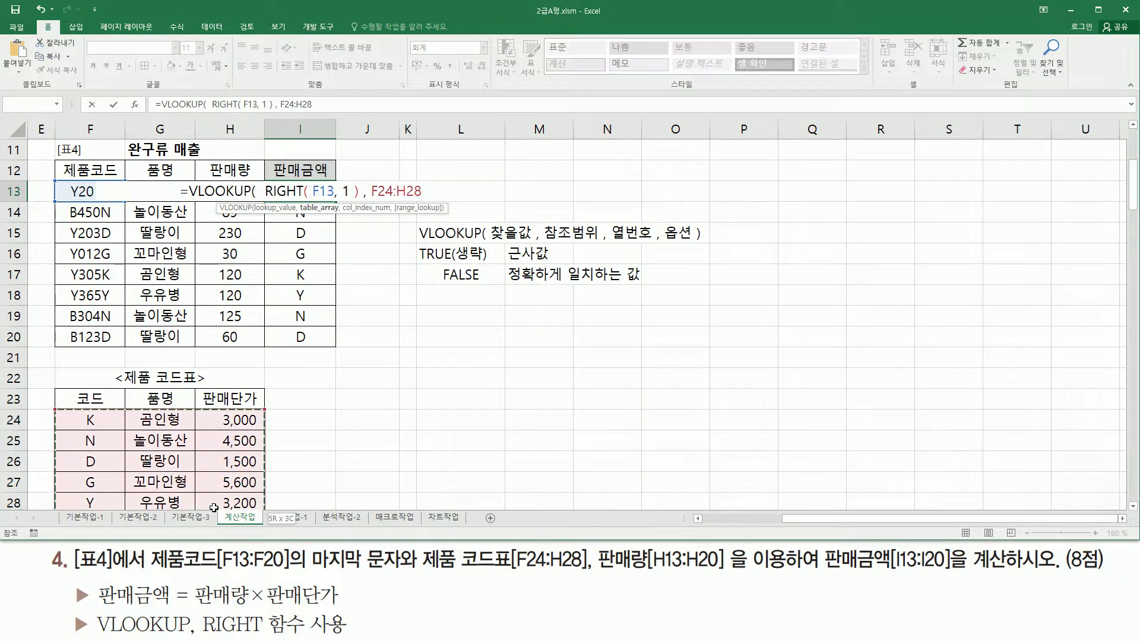
text(,)
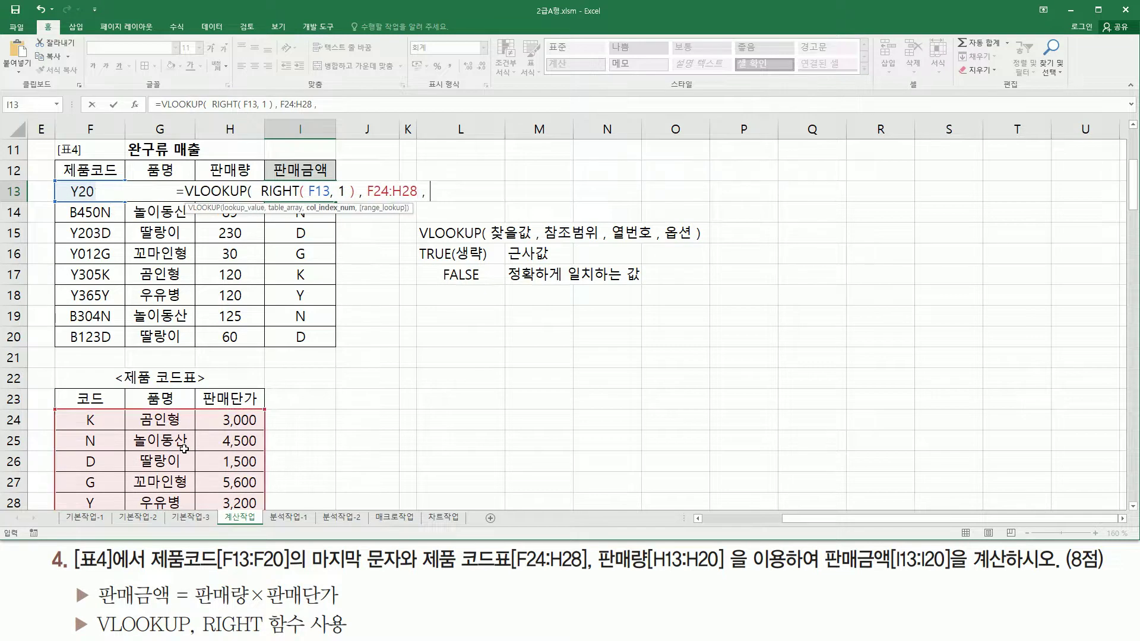
text( 3)
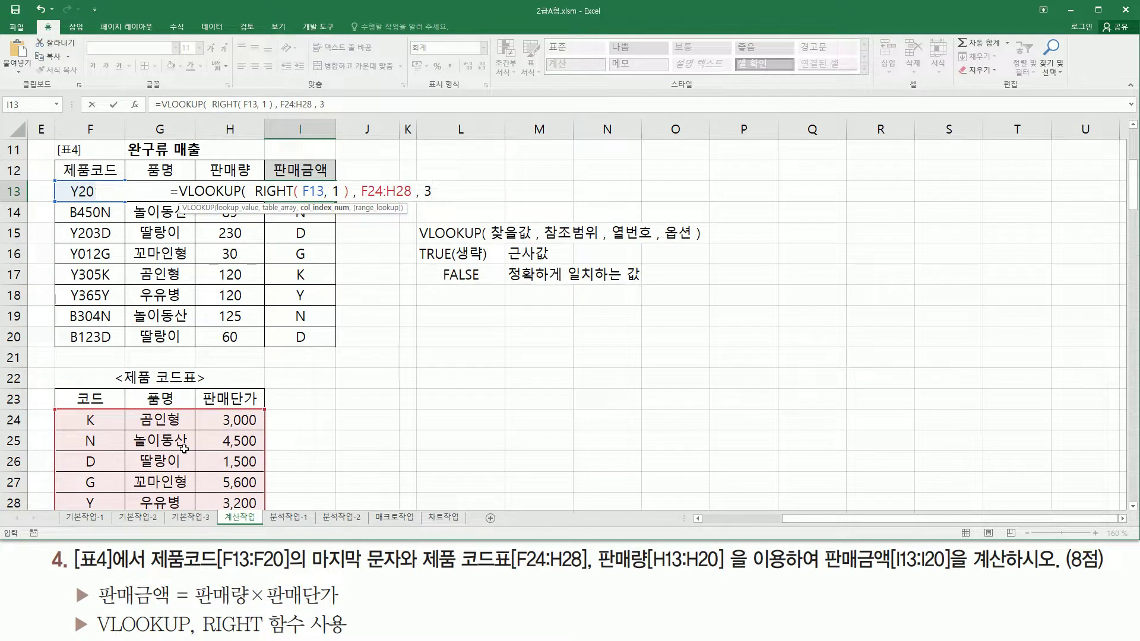
text( , f)
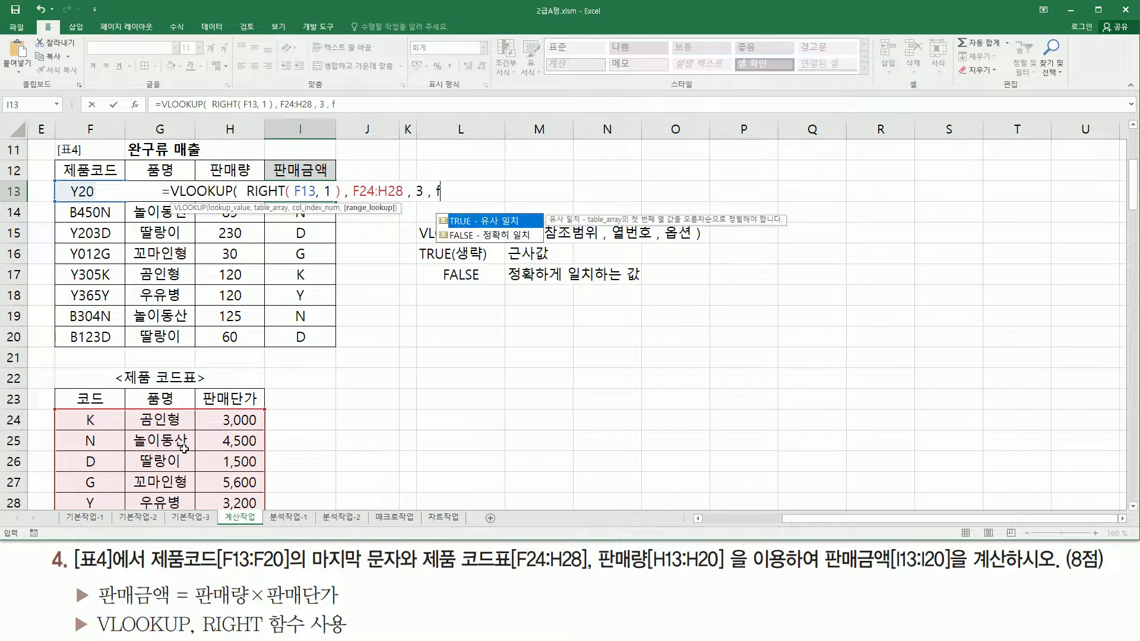
text(als)
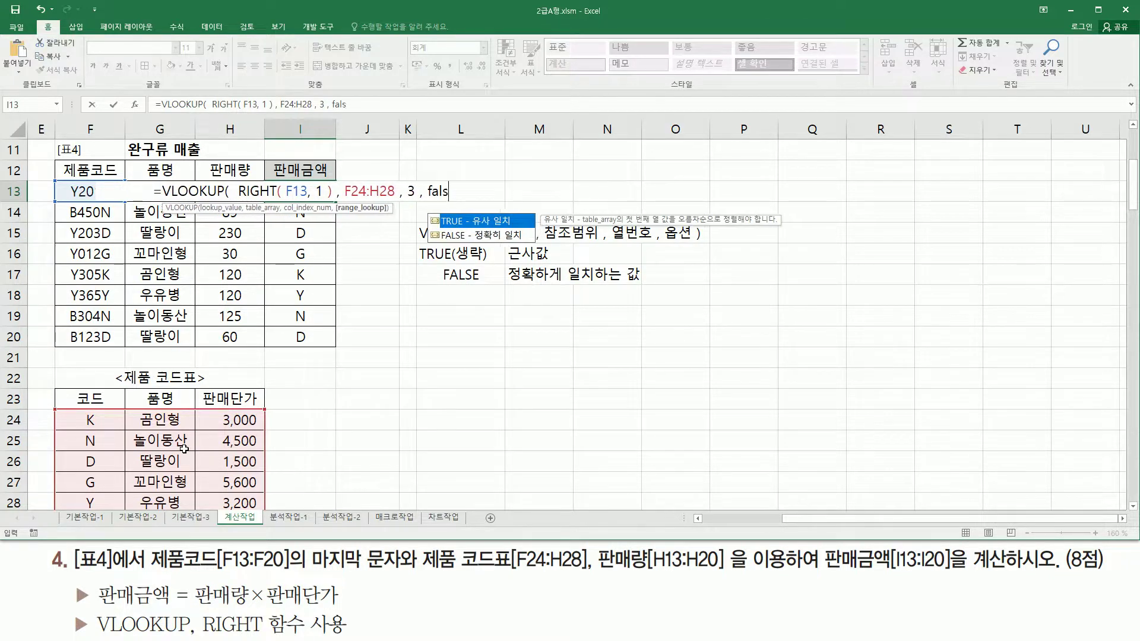
text(e ))
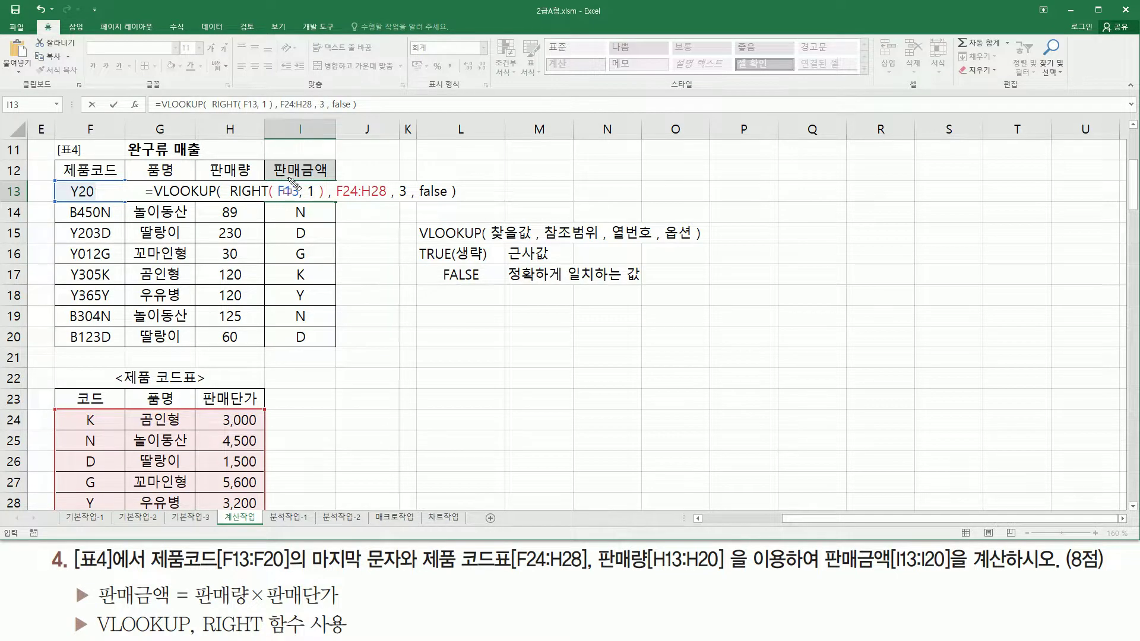
Step: Compare the code letters down column I with the product code table F24:H28 referenced in the formula
mouse_move(326, 186)
mouse_down()
mouse_move(313, 239)
mouse_move(277, 256)
mouse_move(295, 298)
mouse_up()
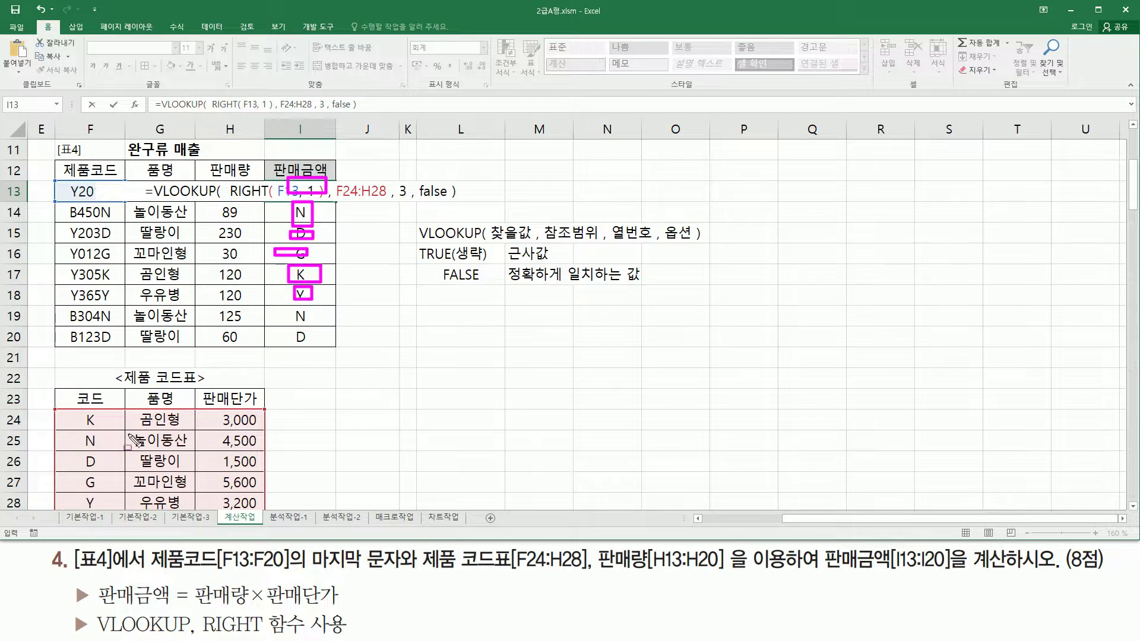
mouse_move(58, 412)
mouse_down()
mouse_move(59, 508)
mouse_move(232, 511)
mouse_move(264, 416)
mouse_move(265, 510)
mouse_up()
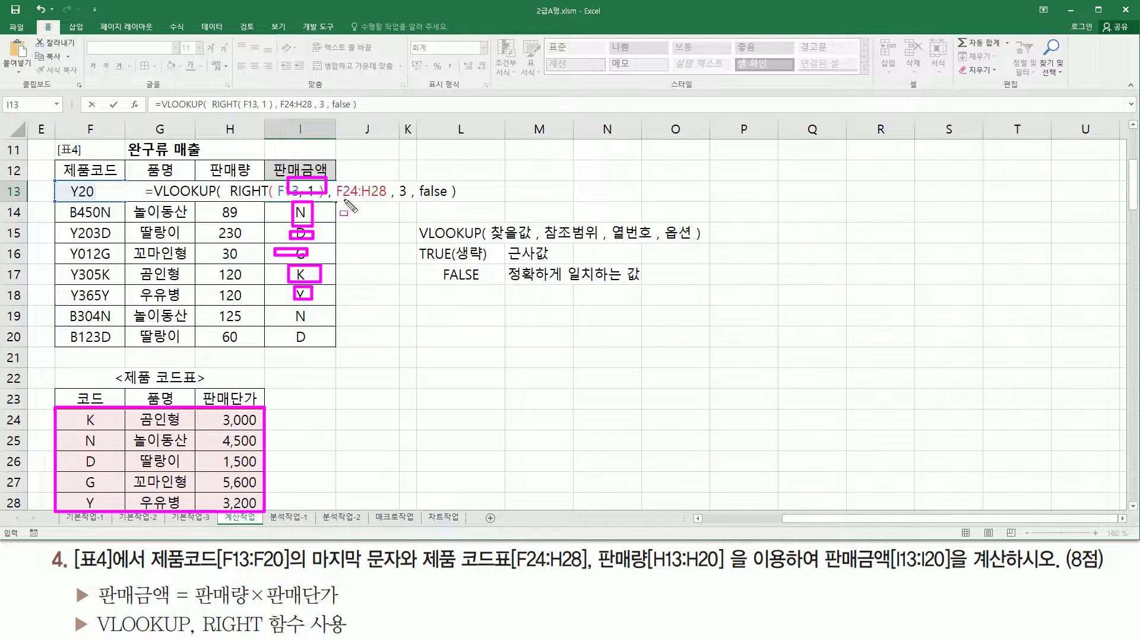
drag(543, 252, 600, 253)
key(Escape)
Step: Make the table range in I13's VLOOKUP absolute as $F$24:$H$28 and fill the formula down to I20
click(355, 193)
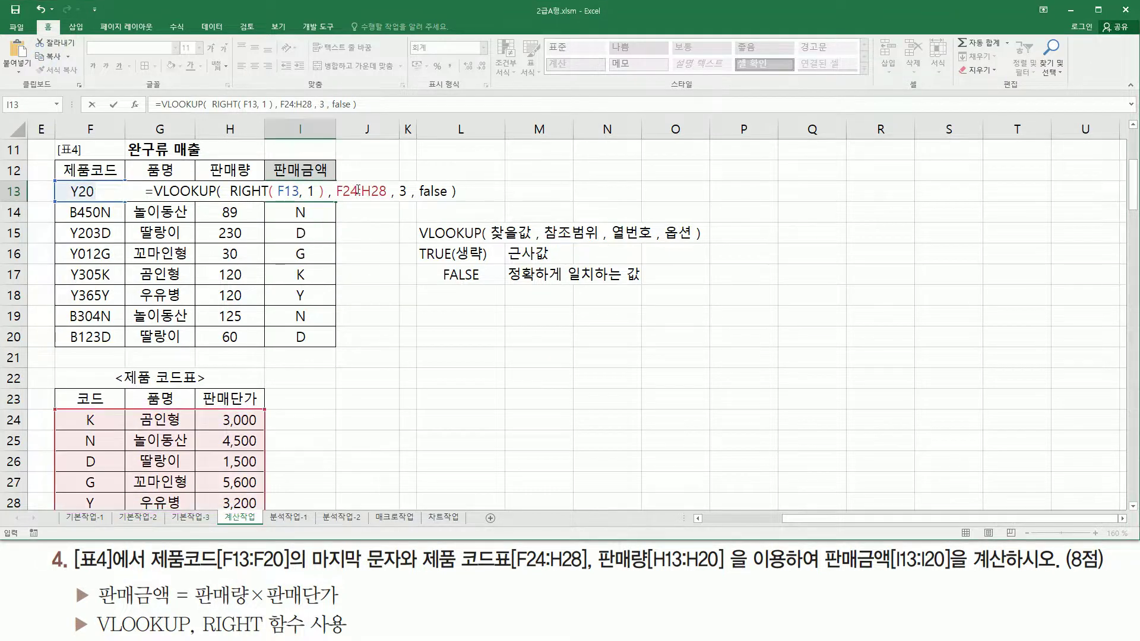
key(F4)
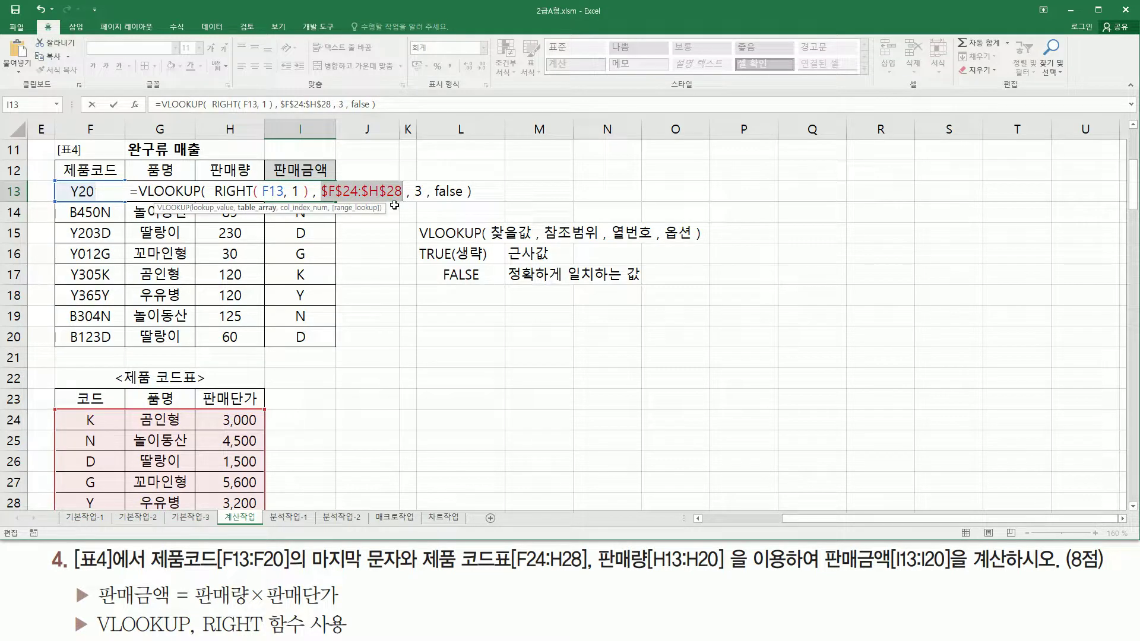
click(477, 192)
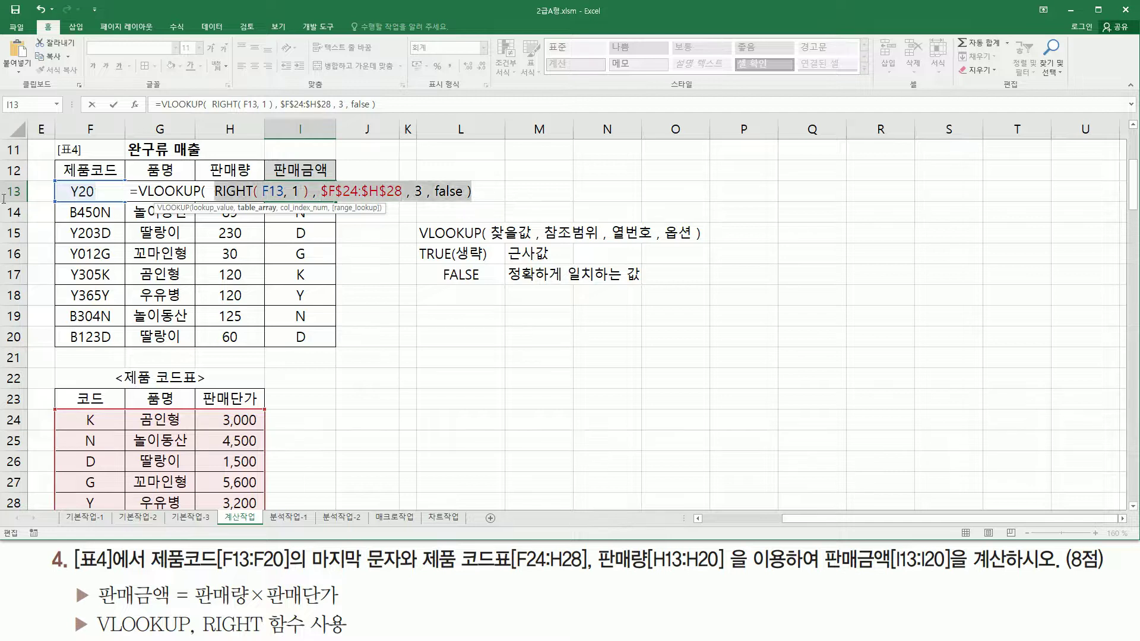
key(Return)
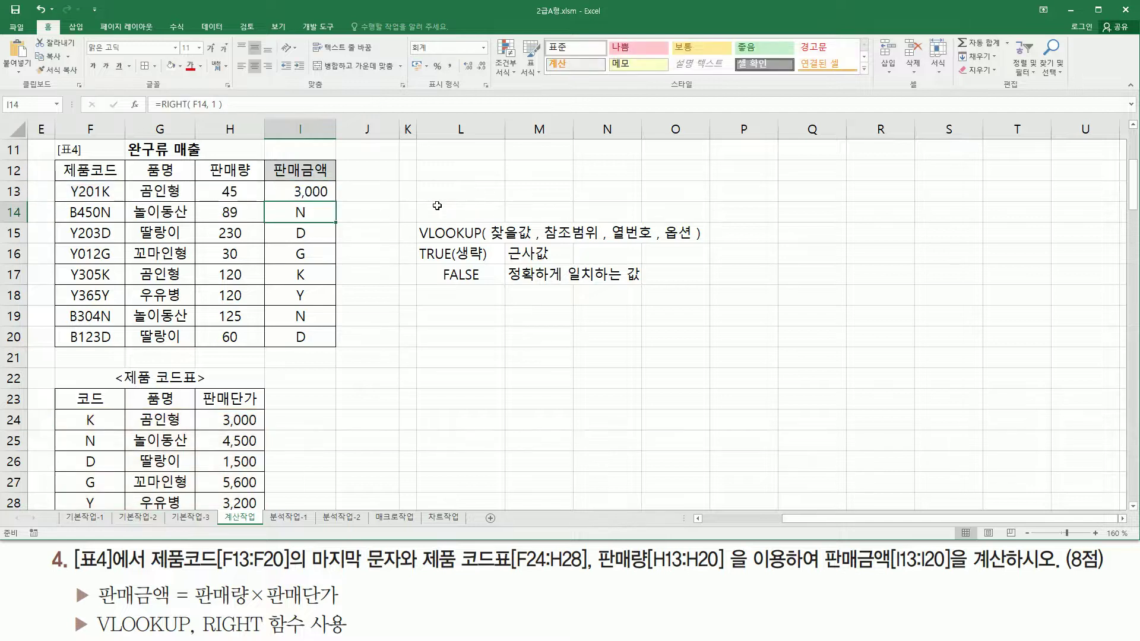
click(310, 192)
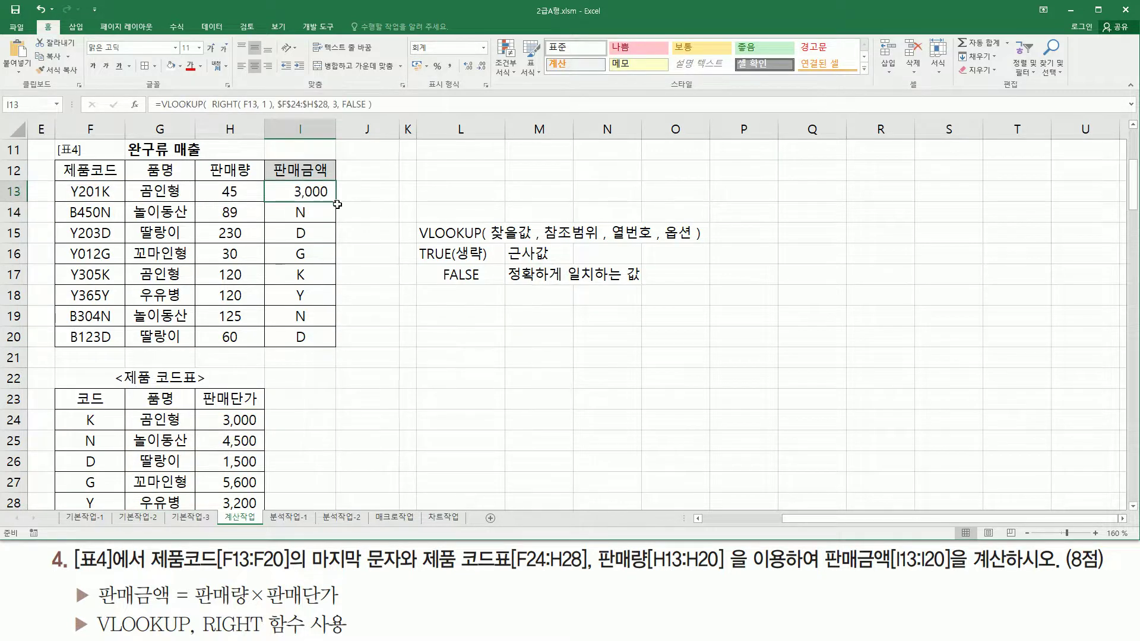
drag(337, 203, 337, 347)
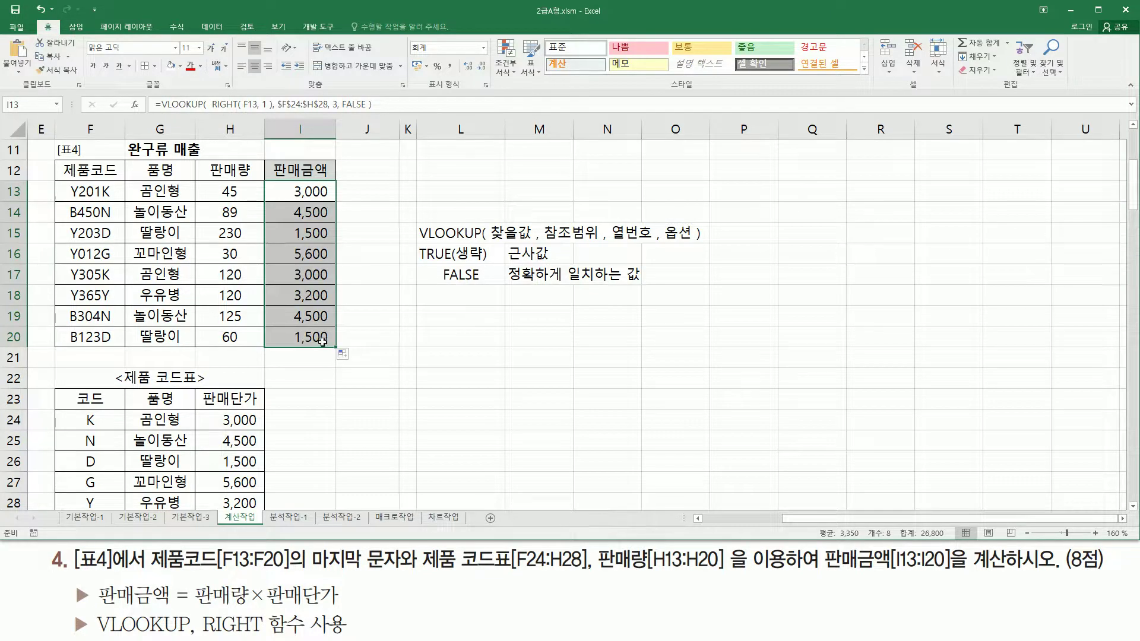
Step: Check the unit prices in I13:I20 by matching each product code's last letter to its 판매단가 in the code table
drag(99, 182, 111, 195)
drag(76, 428, 102, 428)
drag(218, 426, 255, 425)
drag(284, 198, 331, 195)
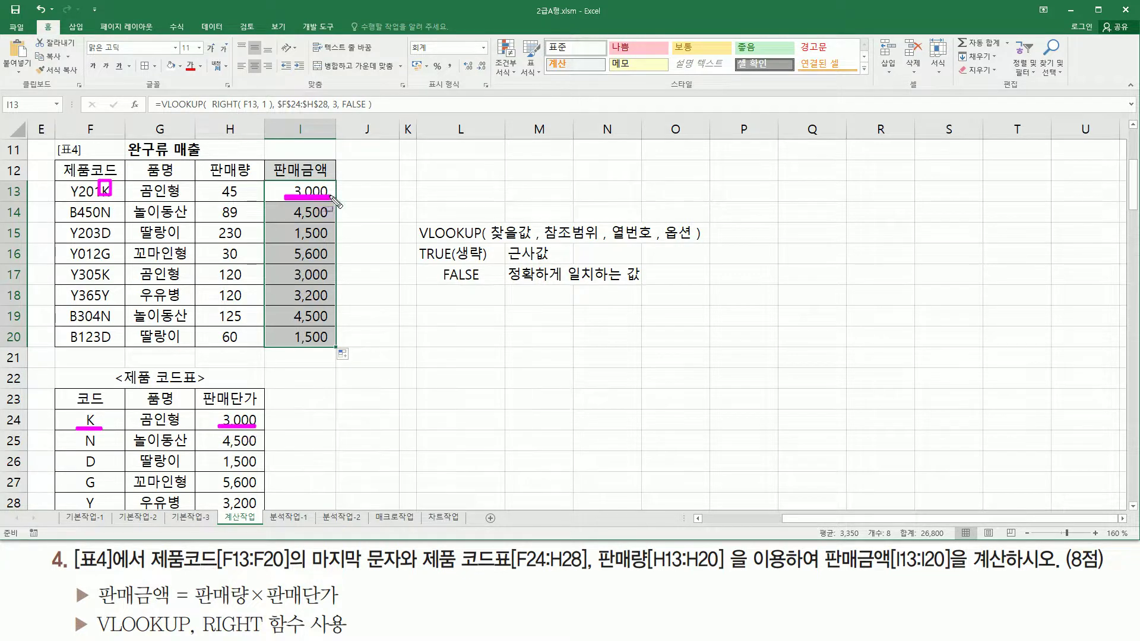
drag(98, 204, 113, 221)
drag(79, 446, 105, 447)
drag(216, 446, 262, 445)
mouse_move(292, 203)
mouse_down()
mouse_move(292, 217)
mouse_move(315, 221)
mouse_move(294, 204)
mouse_up()
mouse_move(98, 225)
mouse_down()
mouse_move(99, 244)
mouse_move(117, 225)
mouse_up()
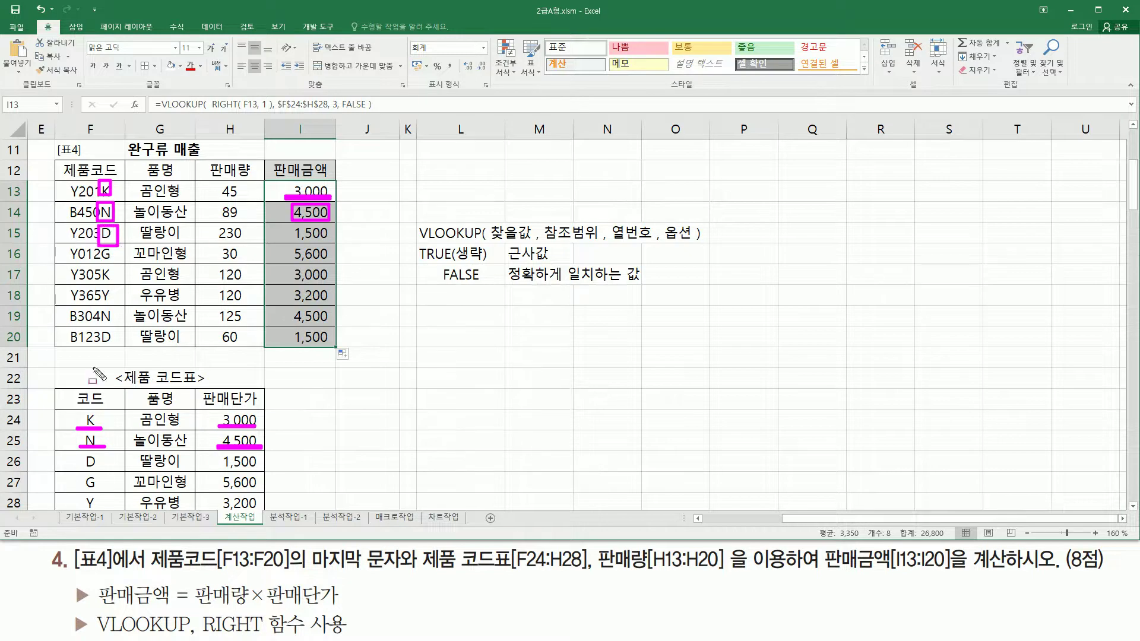
drag(80, 469, 101, 469)
drag(222, 471, 257, 470)
drag(292, 242, 333, 241)
drag(102, 246, 111, 265)
mouse_move(81, 472)
mouse_down()
mouse_move(93, 488)
mouse_move(98, 472)
mouse_up()
drag(223, 491, 257, 491)
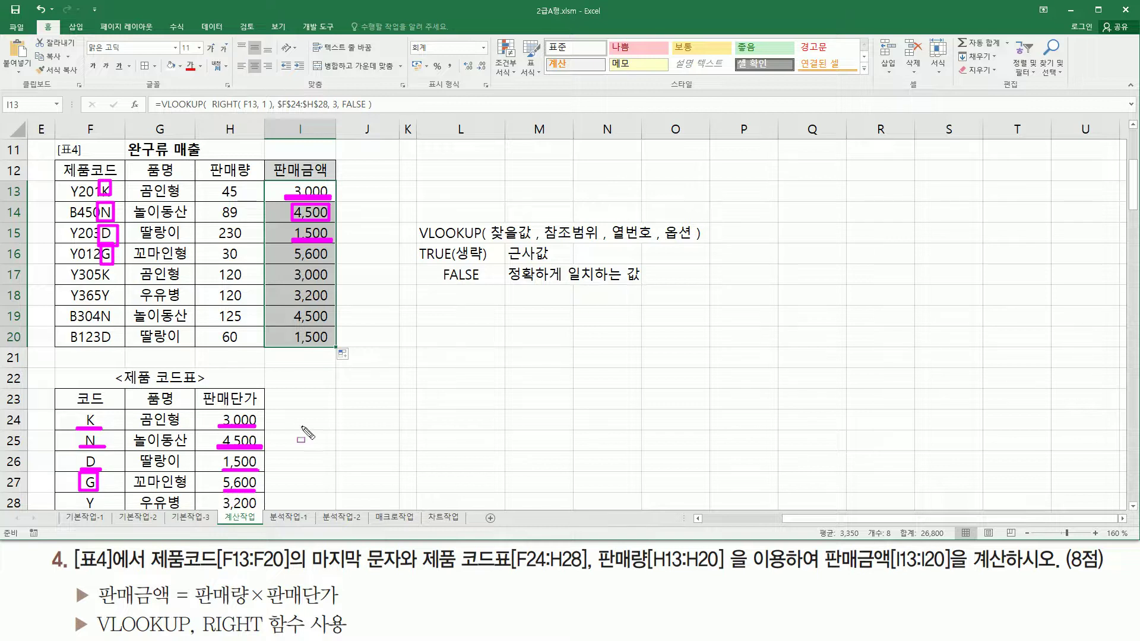
drag(295, 261, 327, 262)
mouse_move(95, 287)
mouse_down()
mouse_move(113, 303)
mouse_move(95, 287)
mouse_up()
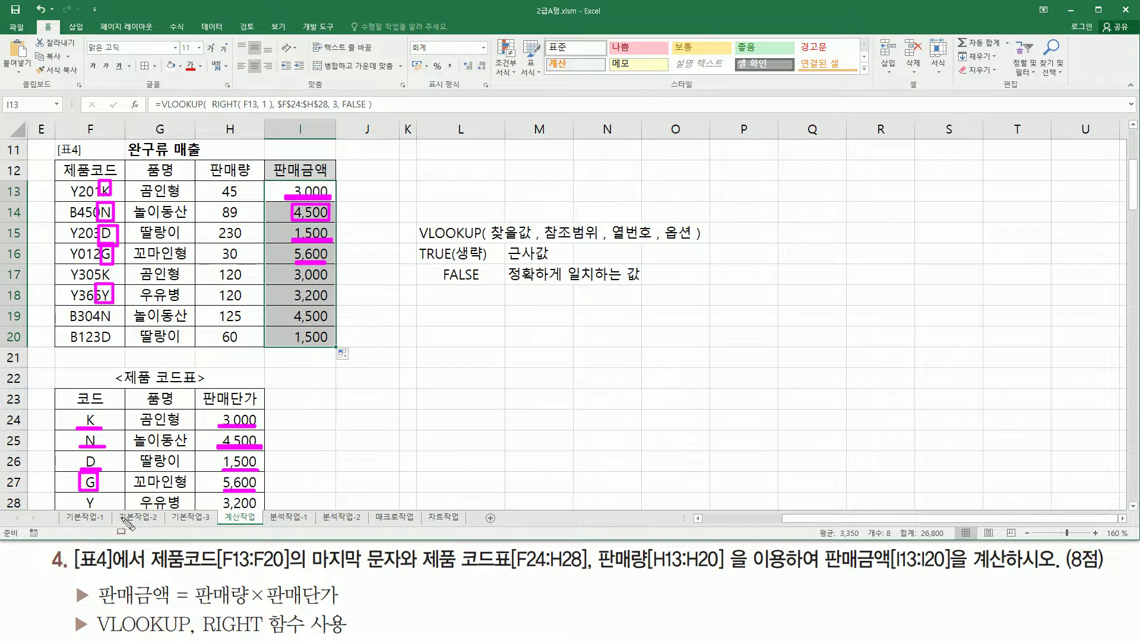
drag(79, 494, 99, 511)
drag(220, 509, 263, 509)
mouse_move(293, 290)
mouse_down()
mouse_move(330, 306)
mouse_move(291, 287)
mouse_up()
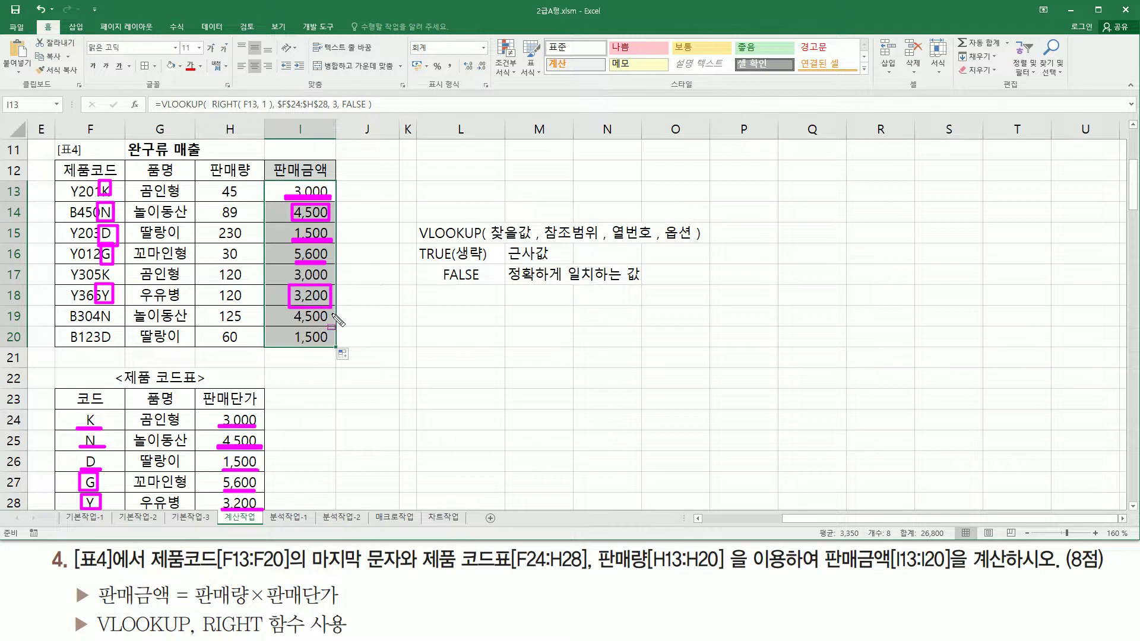
key(Escape)
click(306, 207)
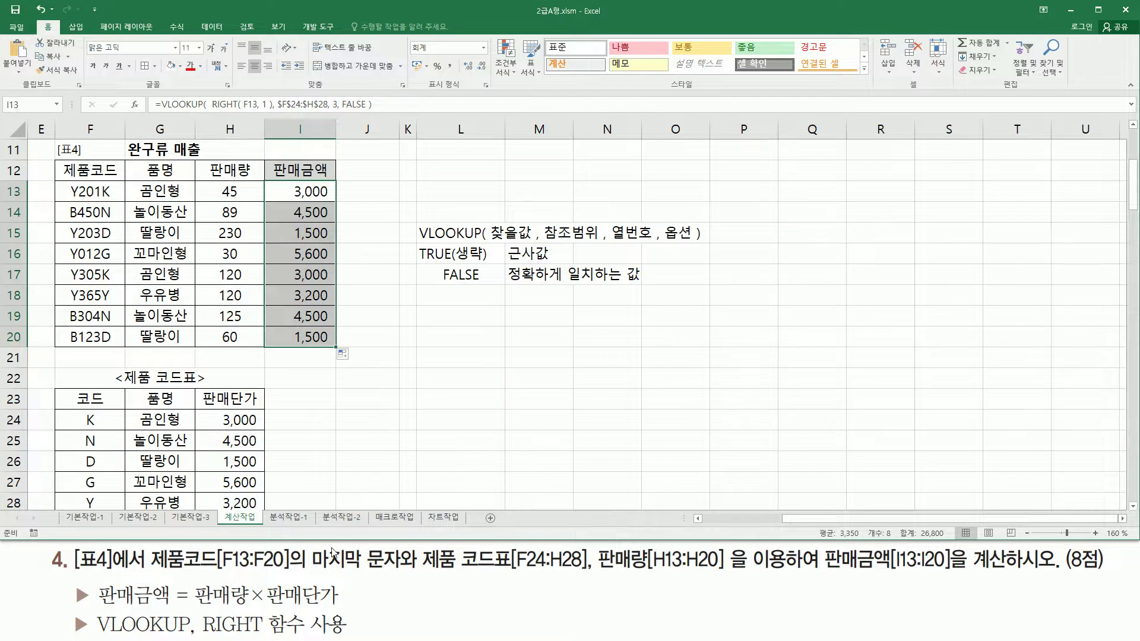
Step: Compare the 판매금액 column with the required calculation, 판매량 × 판매단가
mouse_move(277, 156)
mouse_down()
mouse_move(288, 183)
mouse_move(336, 182)
mouse_up()
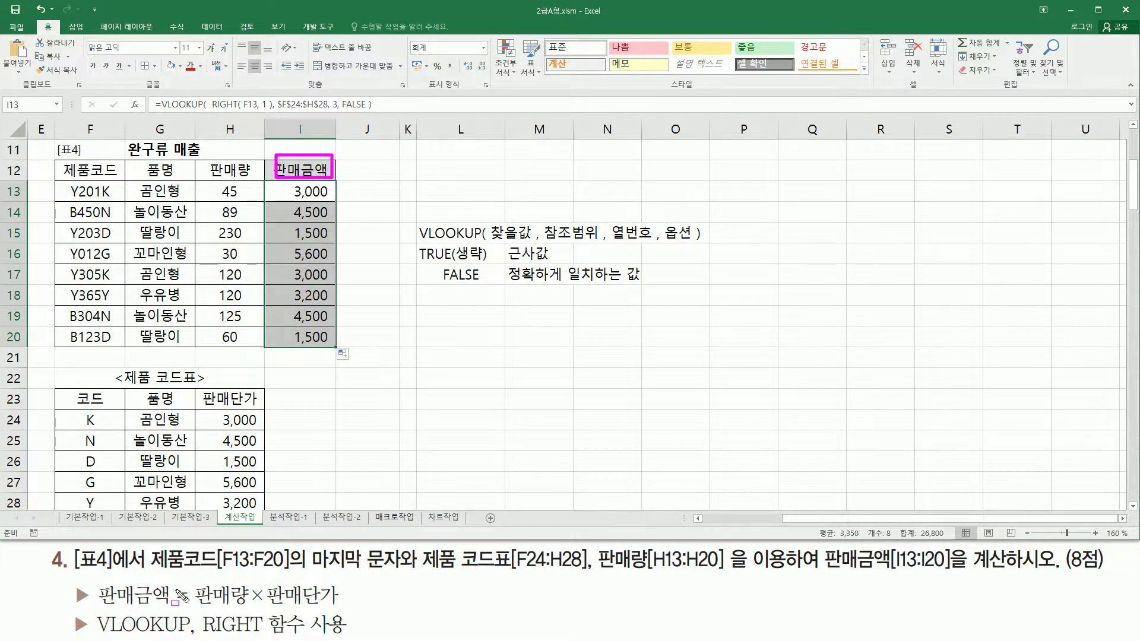
drag(90, 608, 176, 611)
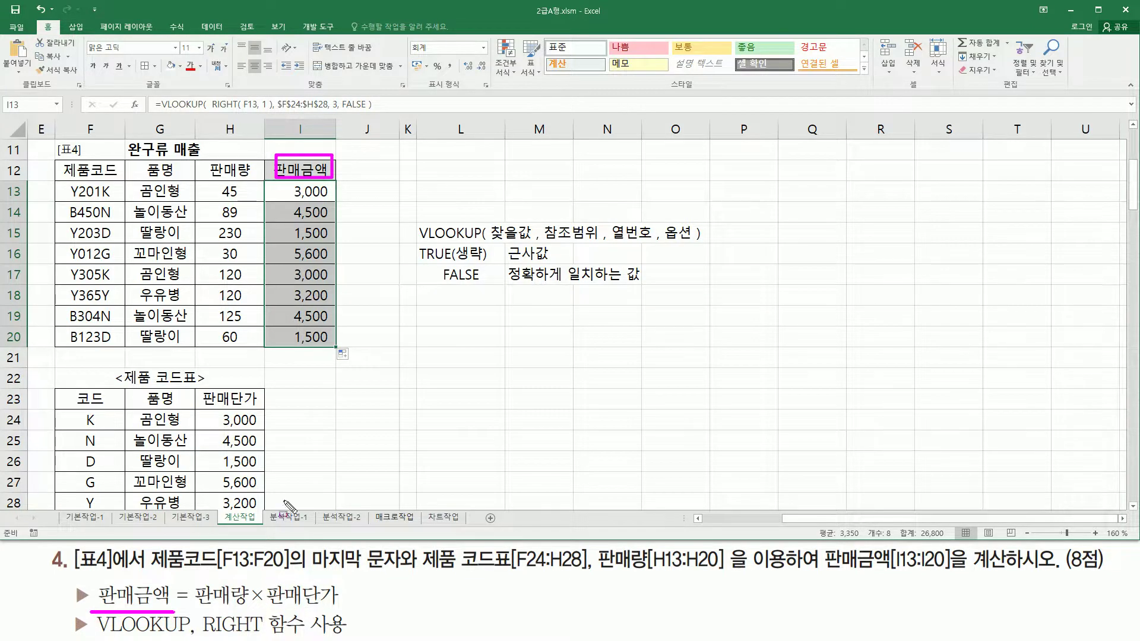
drag(292, 185, 336, 345)
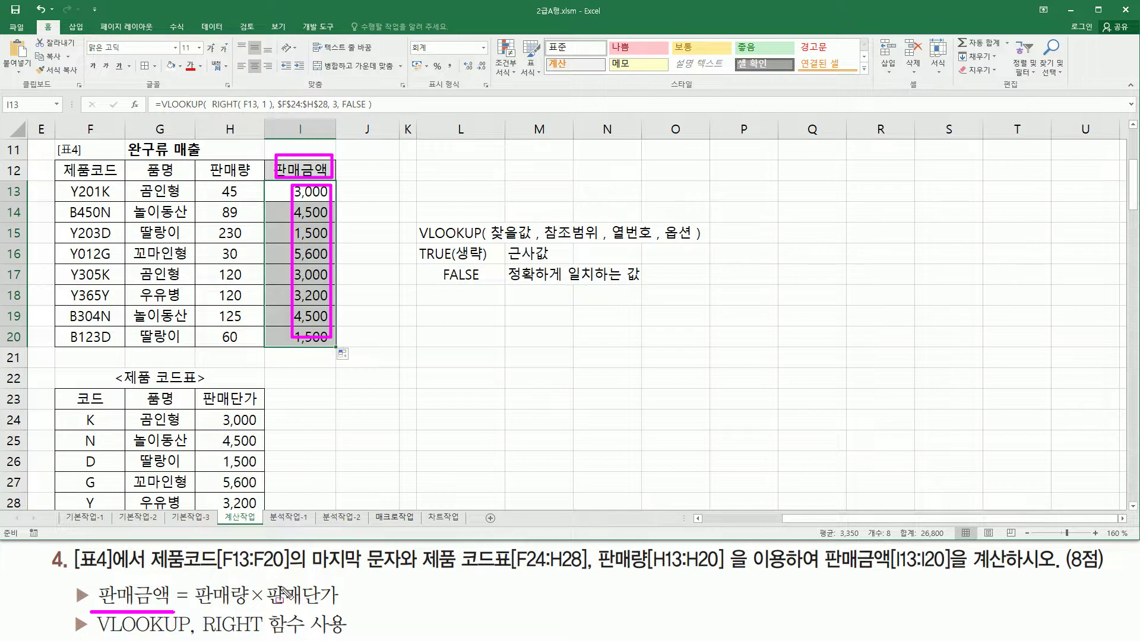
drag(265, 583, 343, 610)
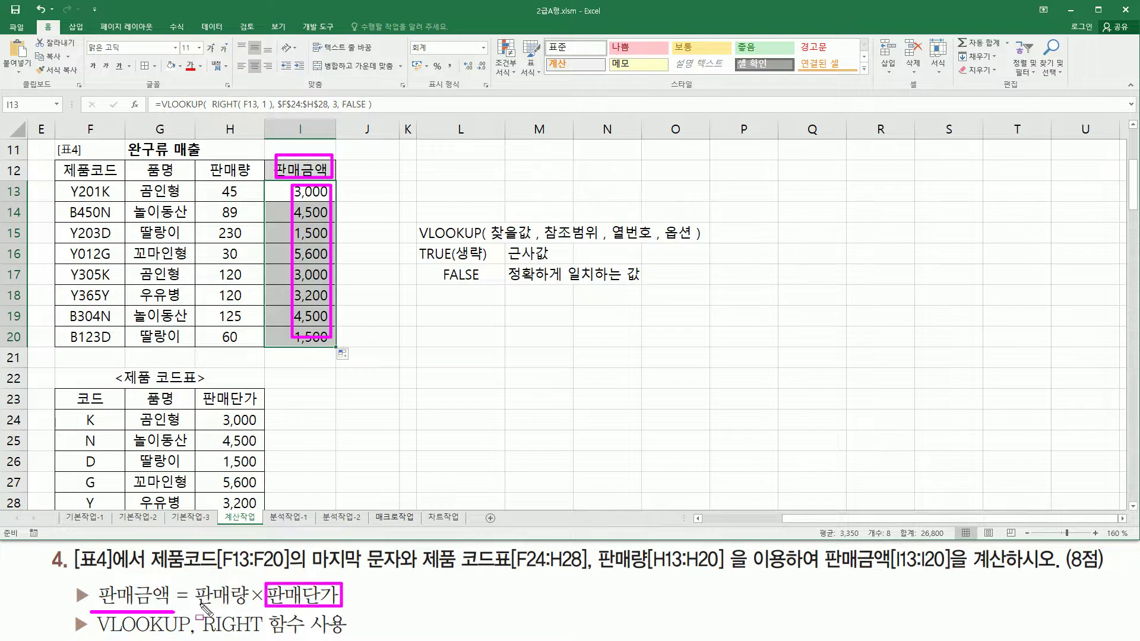
drag(192, 606, 257, 608)
key(Escape)
Step: Multiply the VLOOKUP in I13 by the quantity in H13 and fill the formula down to I20
click(294, 191)
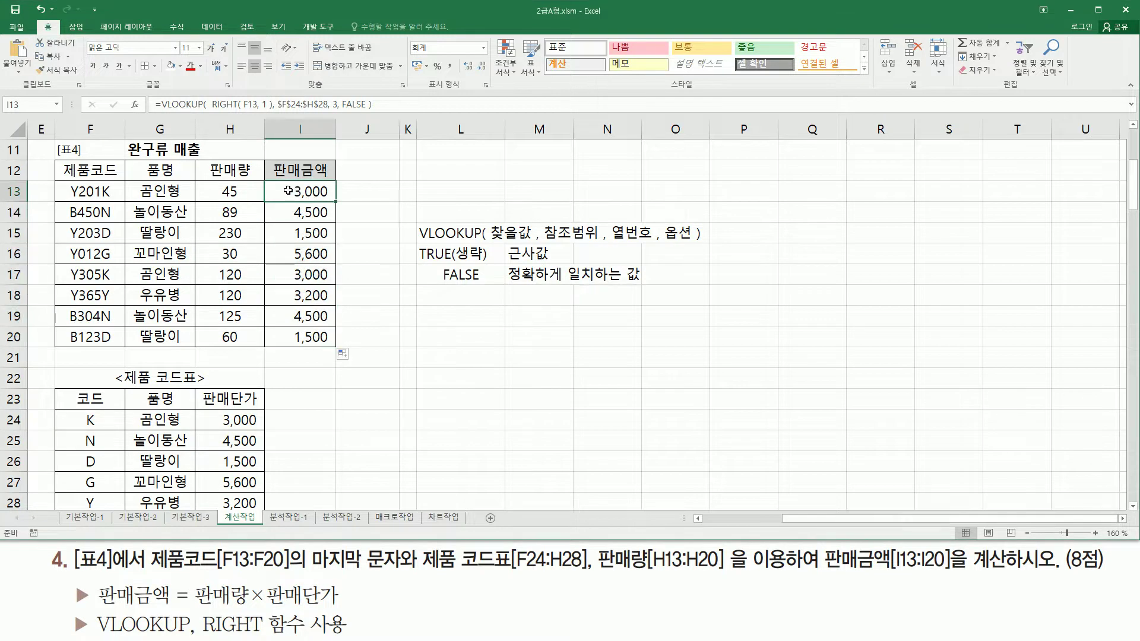
double_click(289, 190)
click(137, 191)
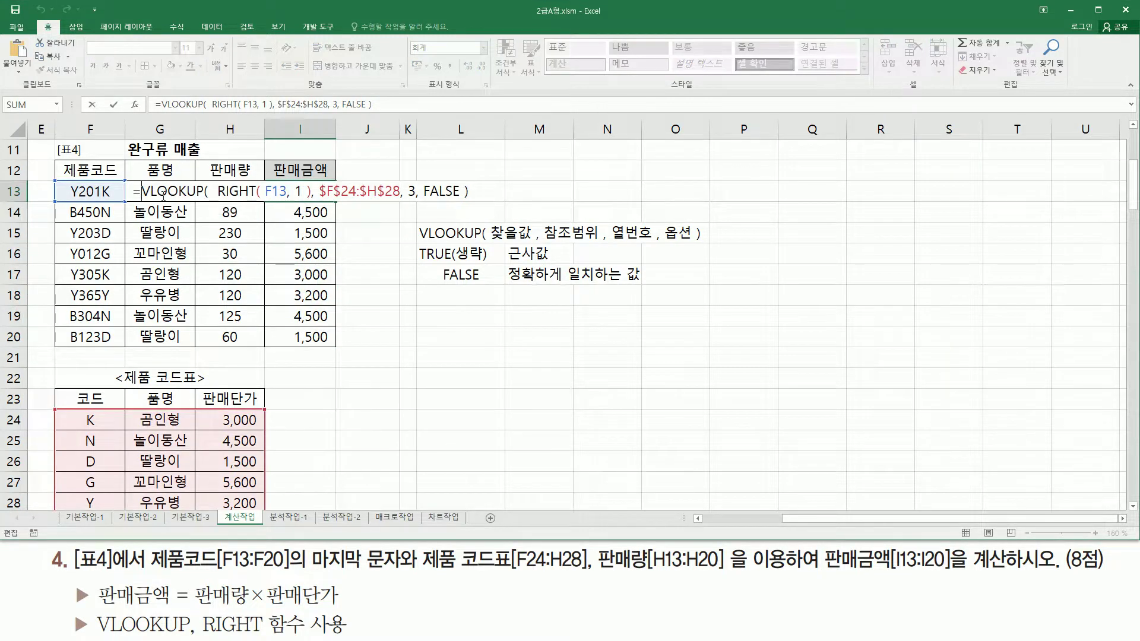
click(219, 213)
key(Up)
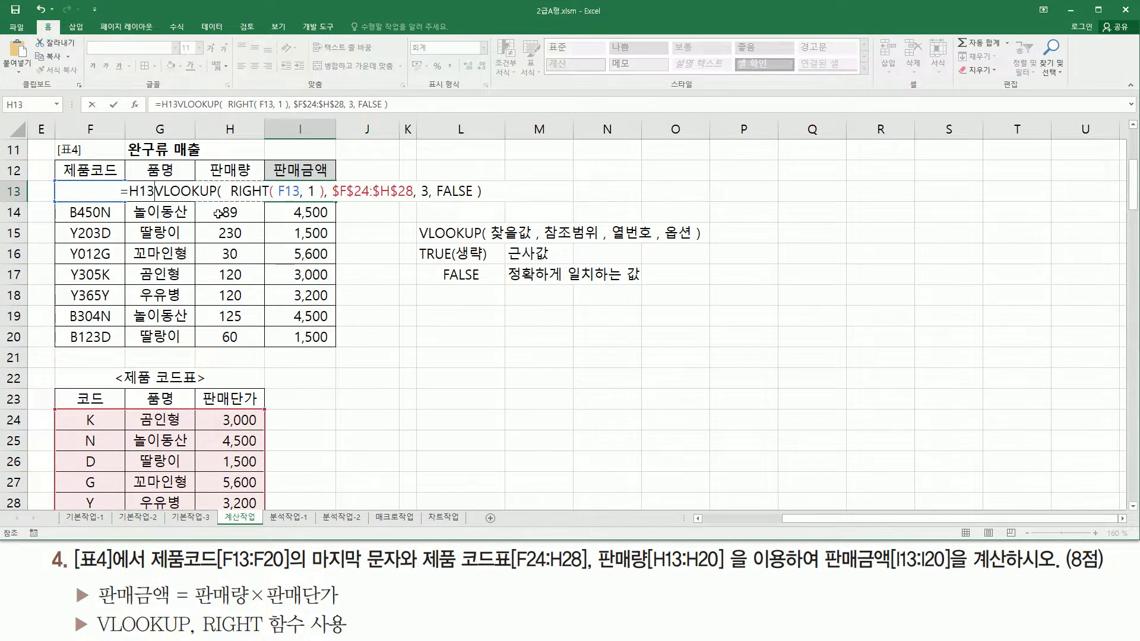
text(*)
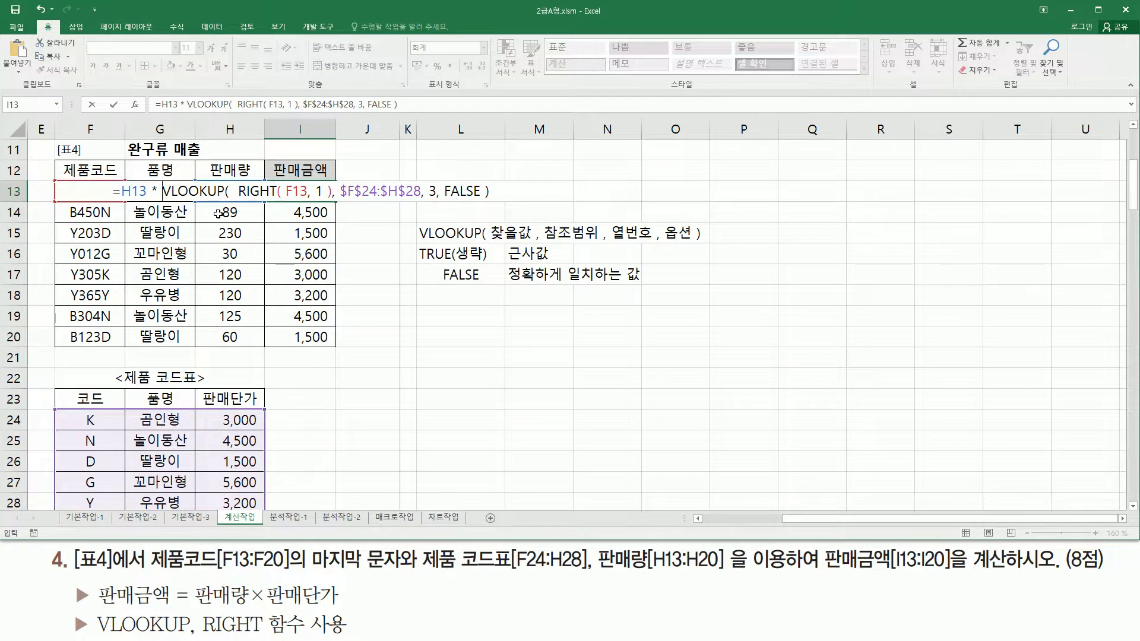
key(Return)
click(277, 189)
drag(335, 201, 328, 343)
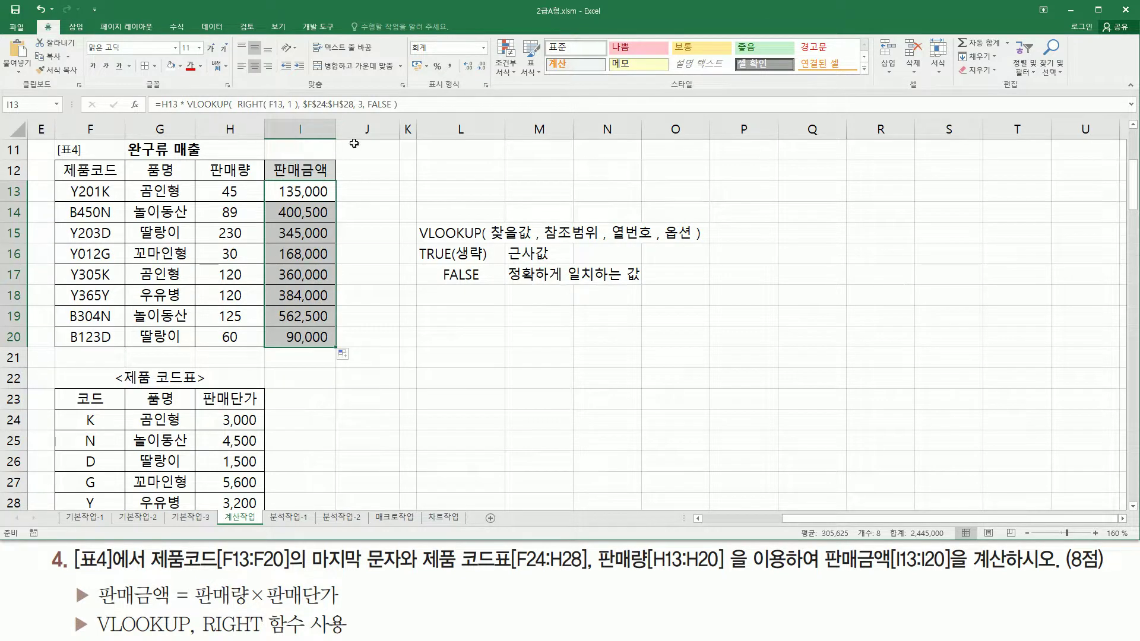
Step: Write =H13 * VLOOKUP( RIGHT( F13, 1 ) , $F$24:$H$28 , 3 , false ) as a text note in L20
click(443, 336)
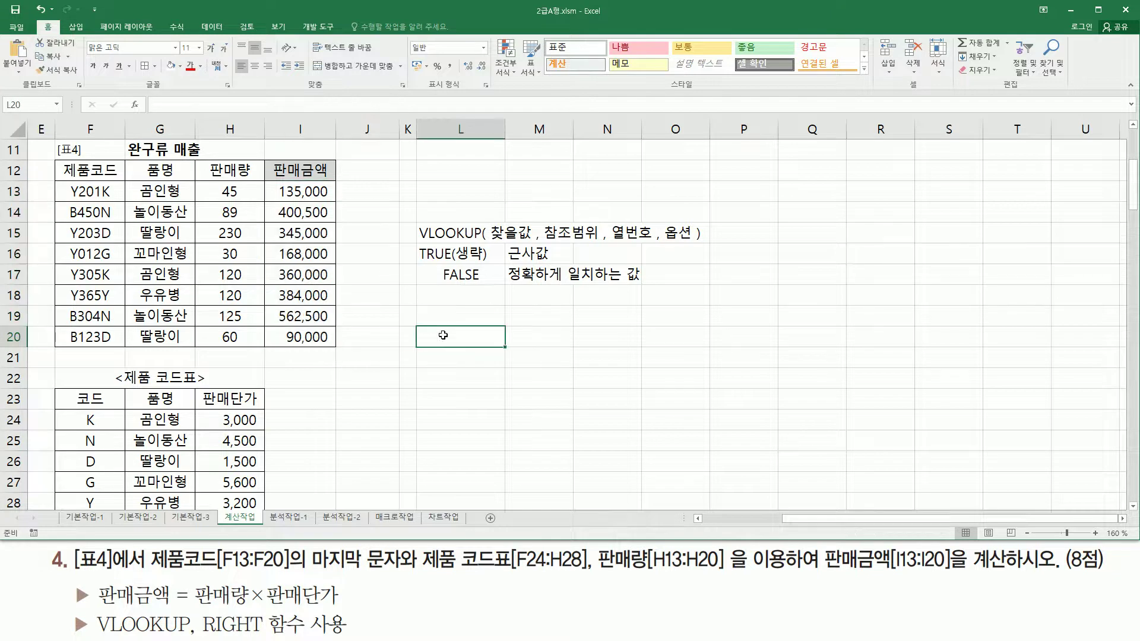
text(=H13 * VLOOKUP(  RIGHT( F13, 1 ) , $F$24:$H$28 , 3 , false ))
key(Return)
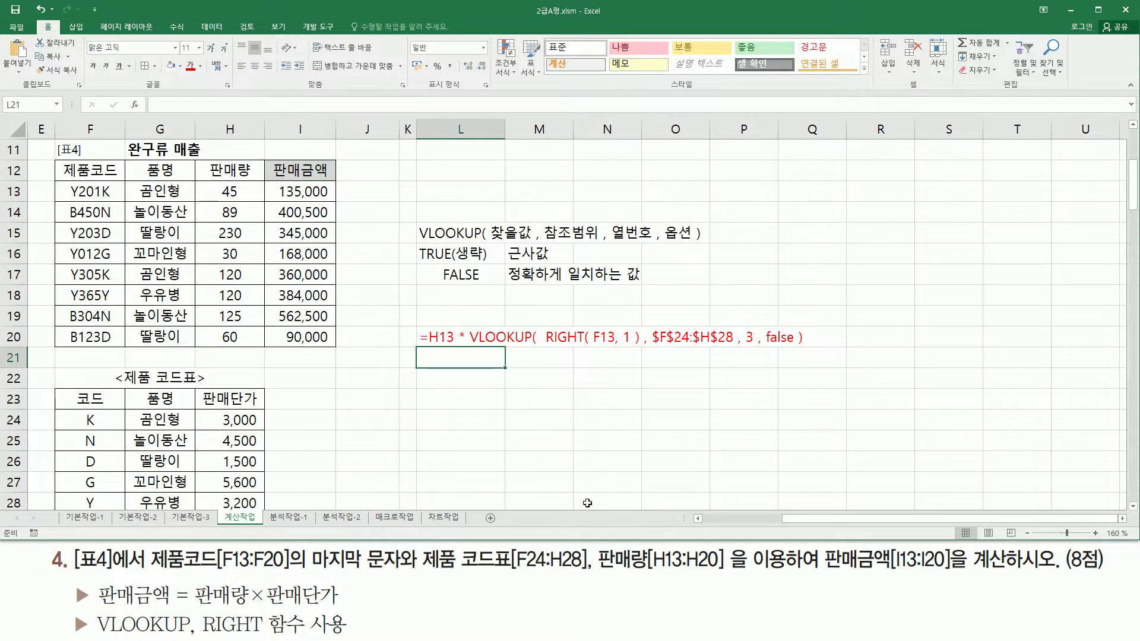
click(492, 466)
Step: Review the formula note in L20: the quantity multiplied by VLOOKUP, and its lookup value, table range, column number and match option
drag(425, 349, 451, 350)
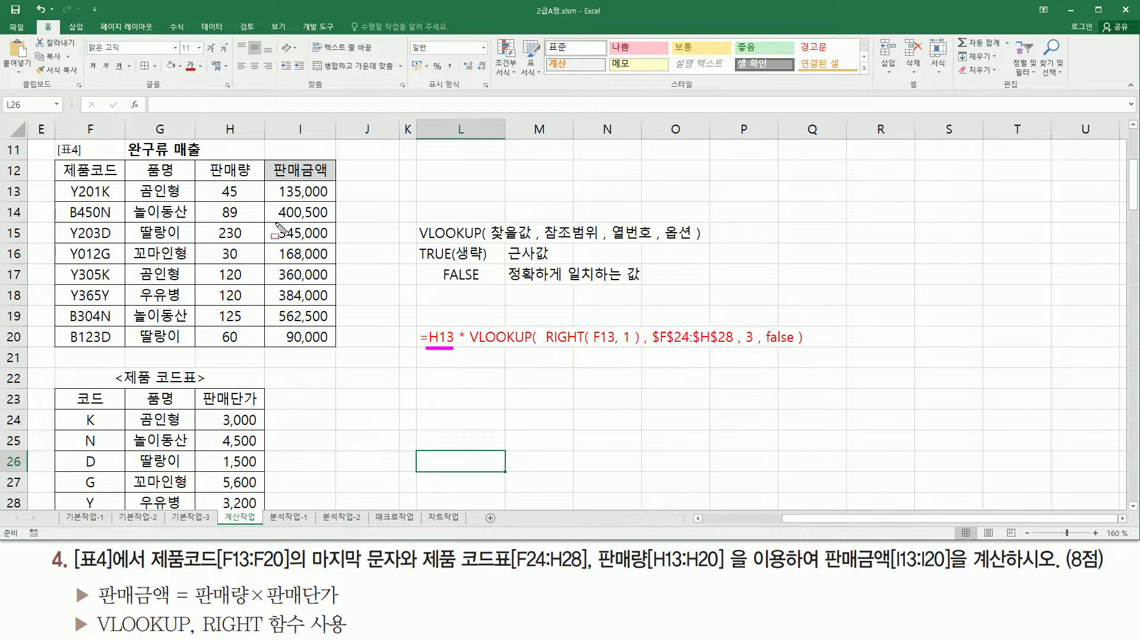
drag(468, 352, 809, 354)
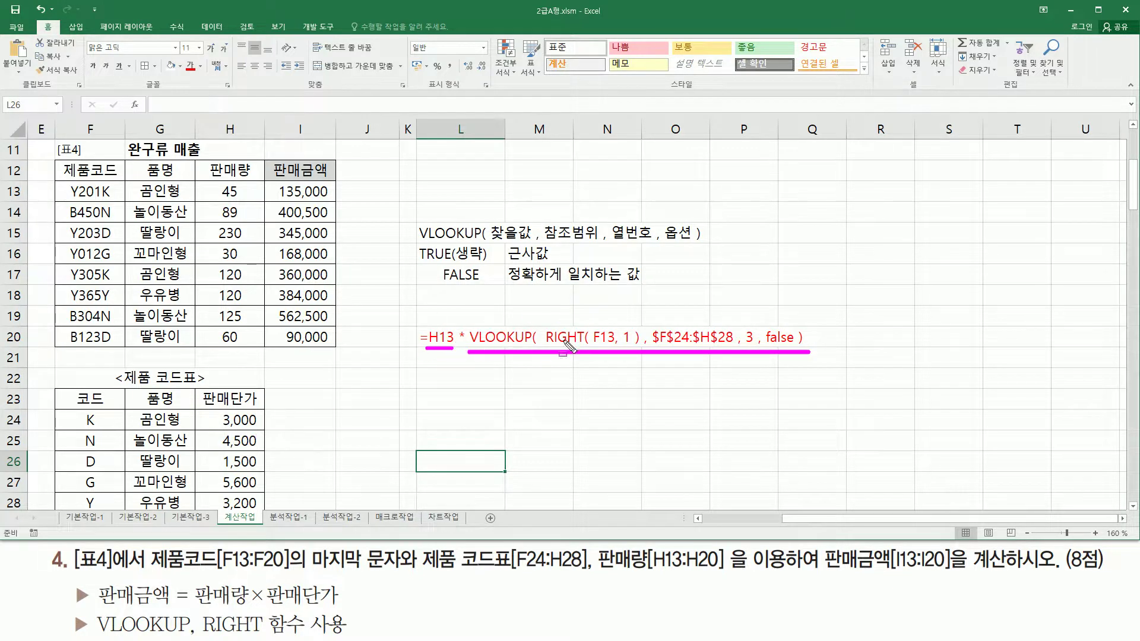
key(Escape)
key(ctrl+2)
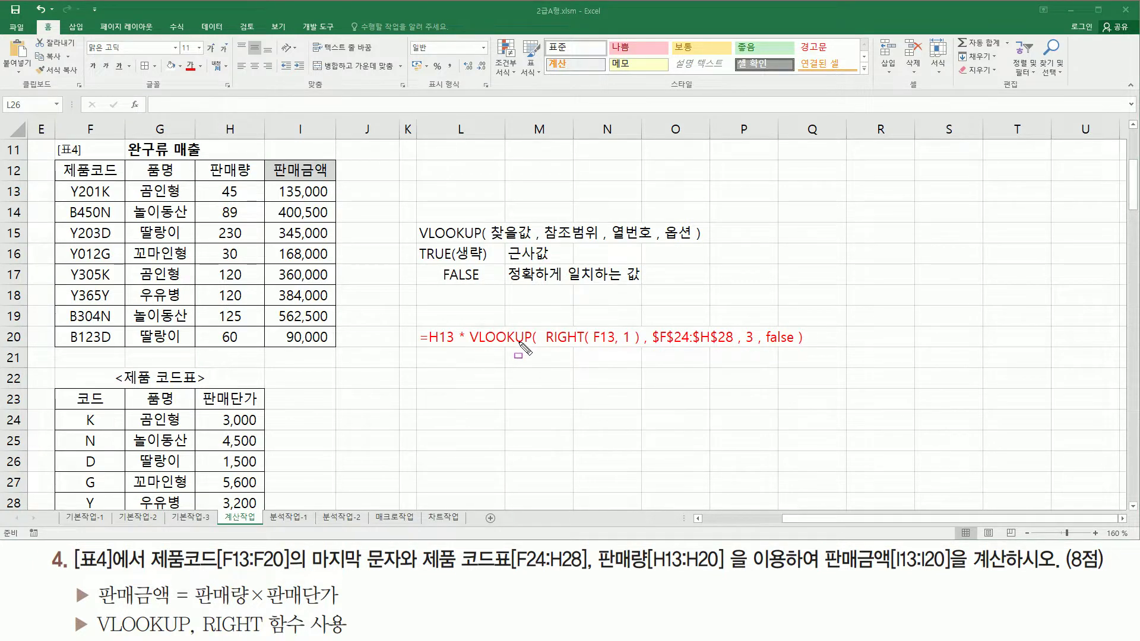
drag(541, 348, 797, 349)
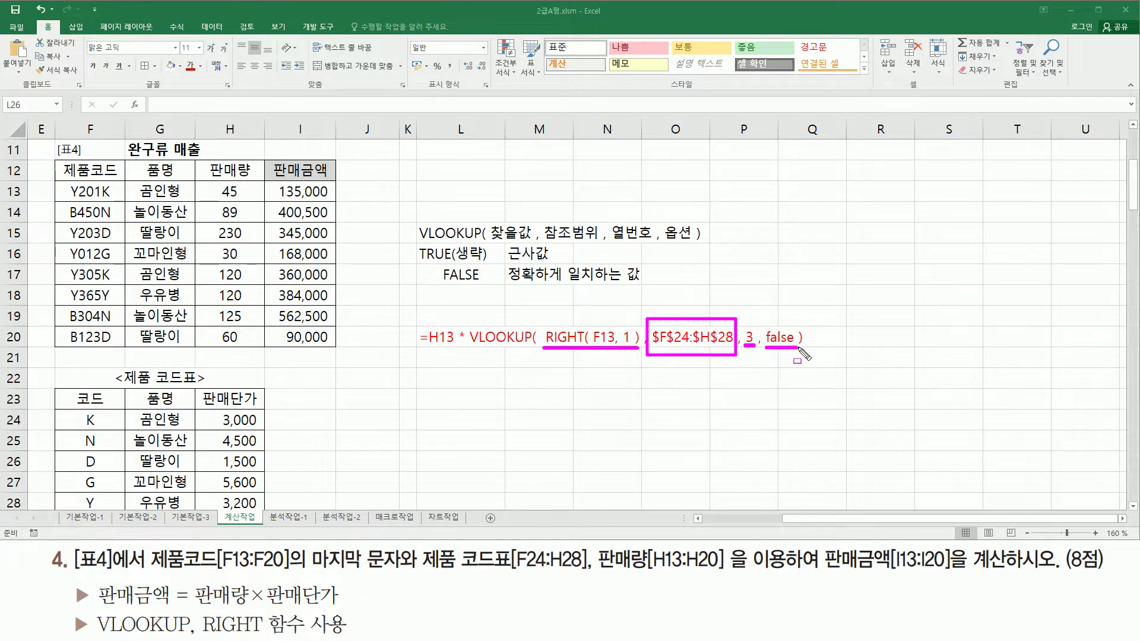
key(e)
mouse_move(652, 321)
mouse_down()
mouse_move(664, 347)
mouse_move(732, 350)
mouse_up()
drag(544, 348, 635, 348)
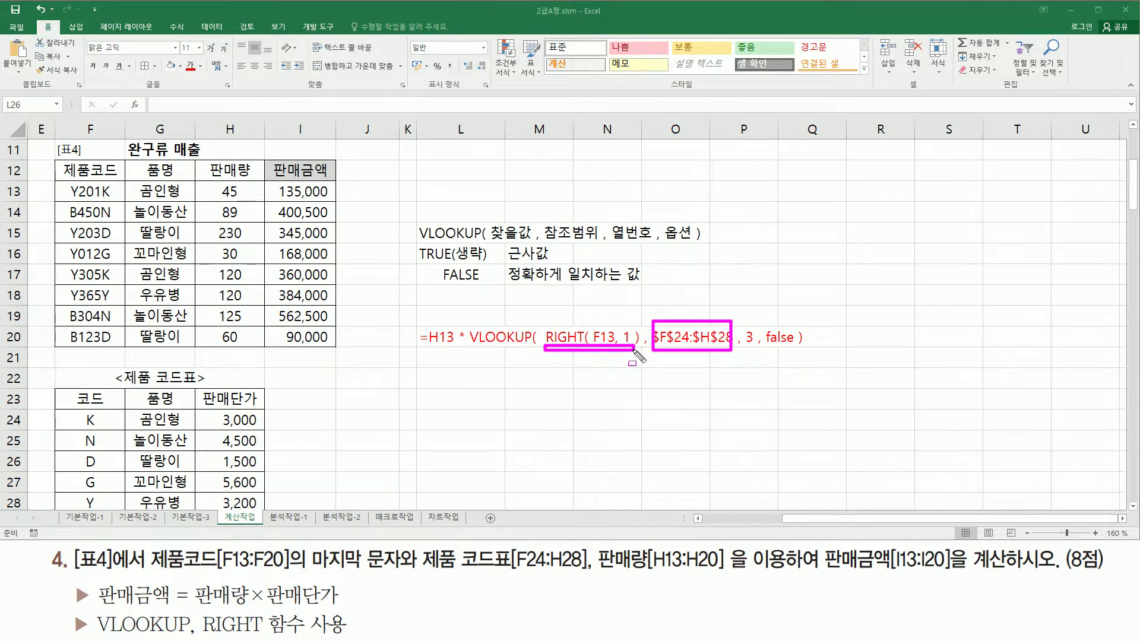
click(766, 347)
drag(766, 347, 800, 348)
drag(746, 322, 756, 353)
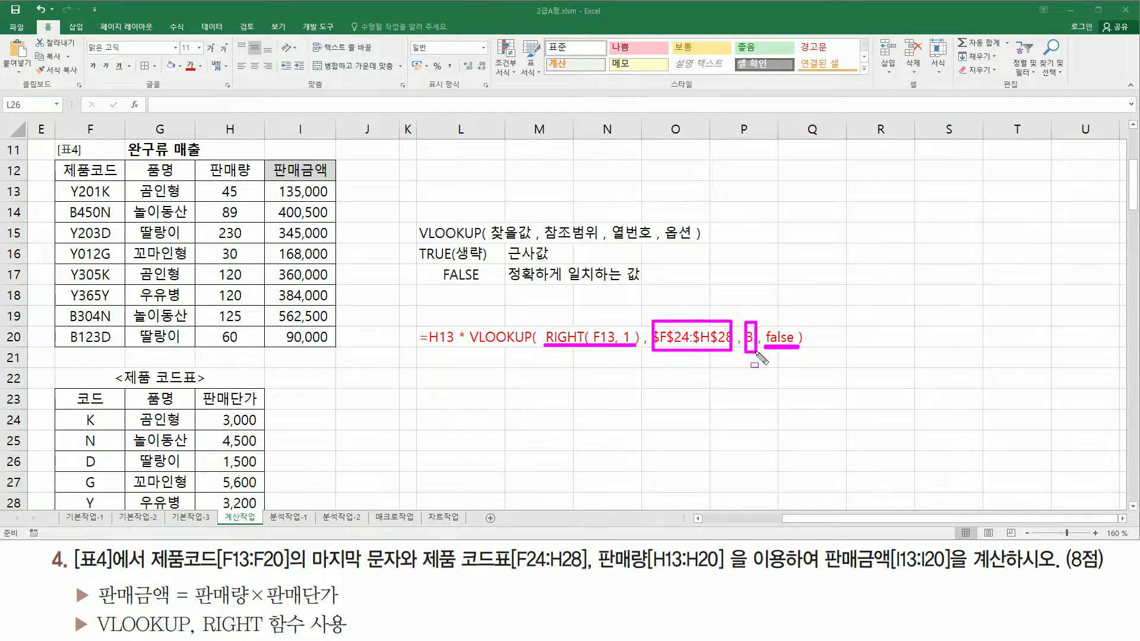
key(Escape)
click(460, 399)
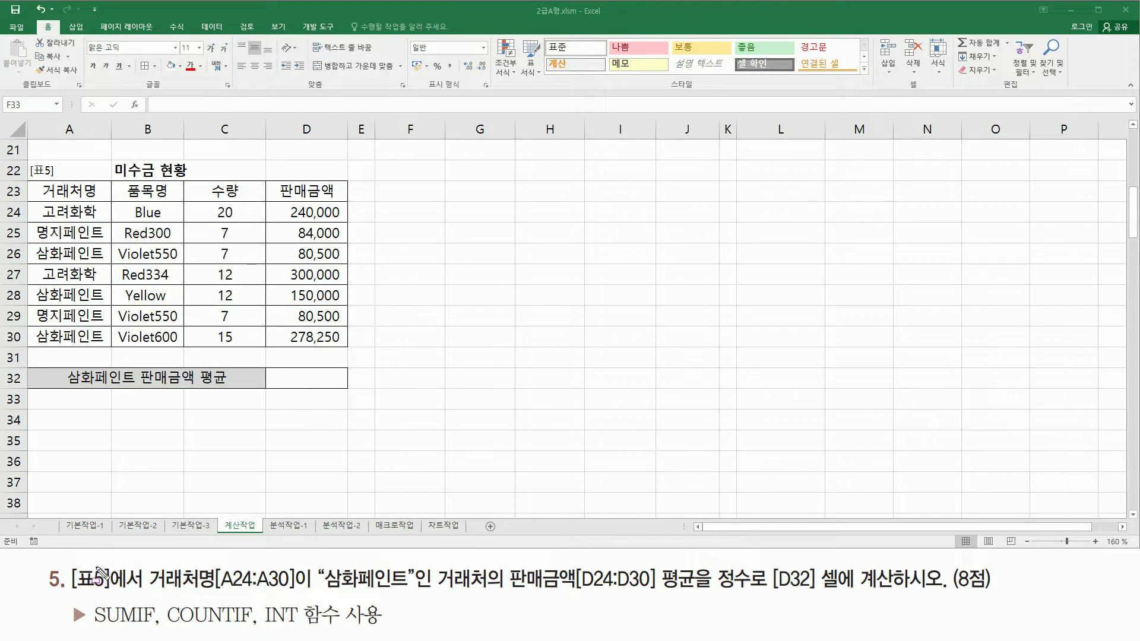
Step: Read task 5 against table 5: the 삼화페인트 condition in A24:A30, the 판매금액 range D24:D30, and the integer average required in D32
mouse_move(66, 560)
mouse_down()
mouse_move(83, 594)
mouse_move(152, 606)
mouse_up()
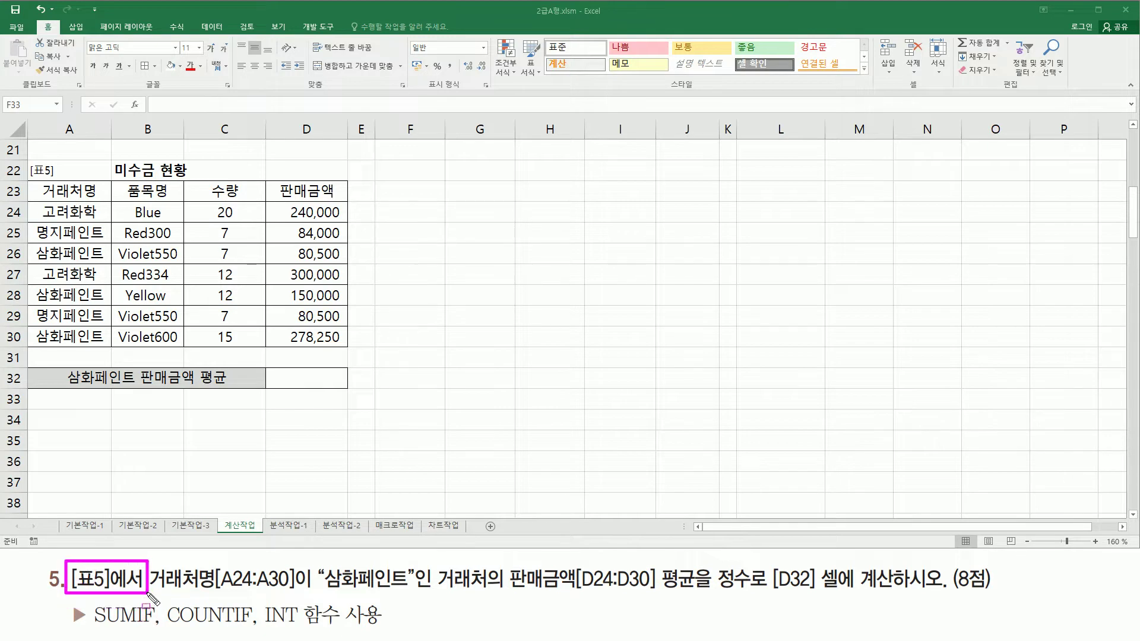
mouse_move(27, 159)
mouse_down()
mouse_move(331, 306)
mouse_move(354, 351)
mouse_up()
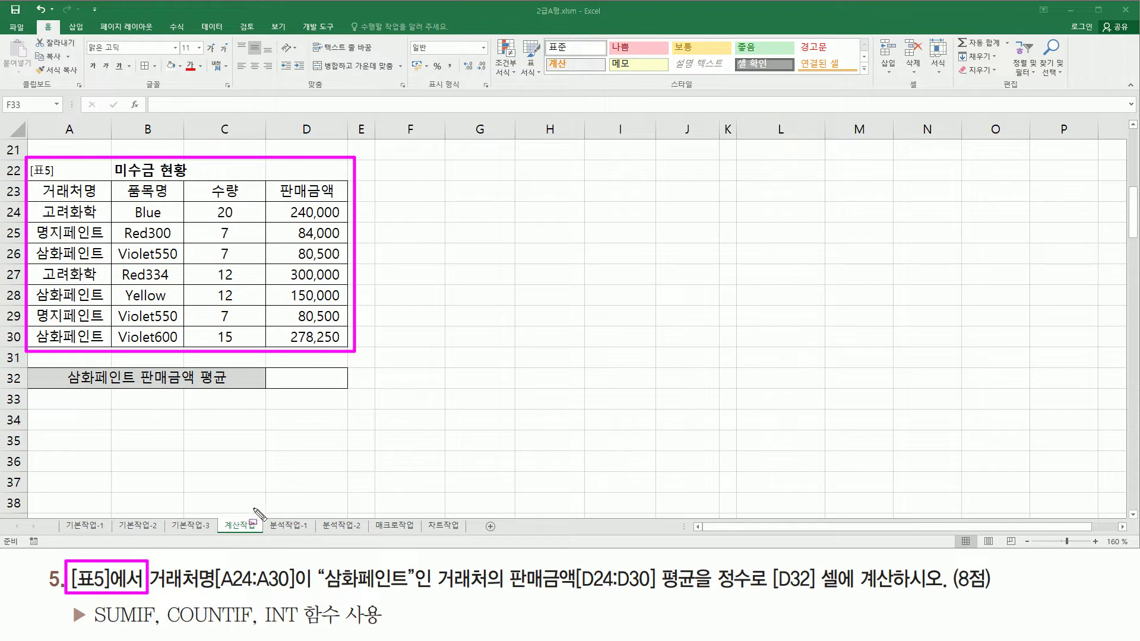
drag(153, 609, 440, 596)
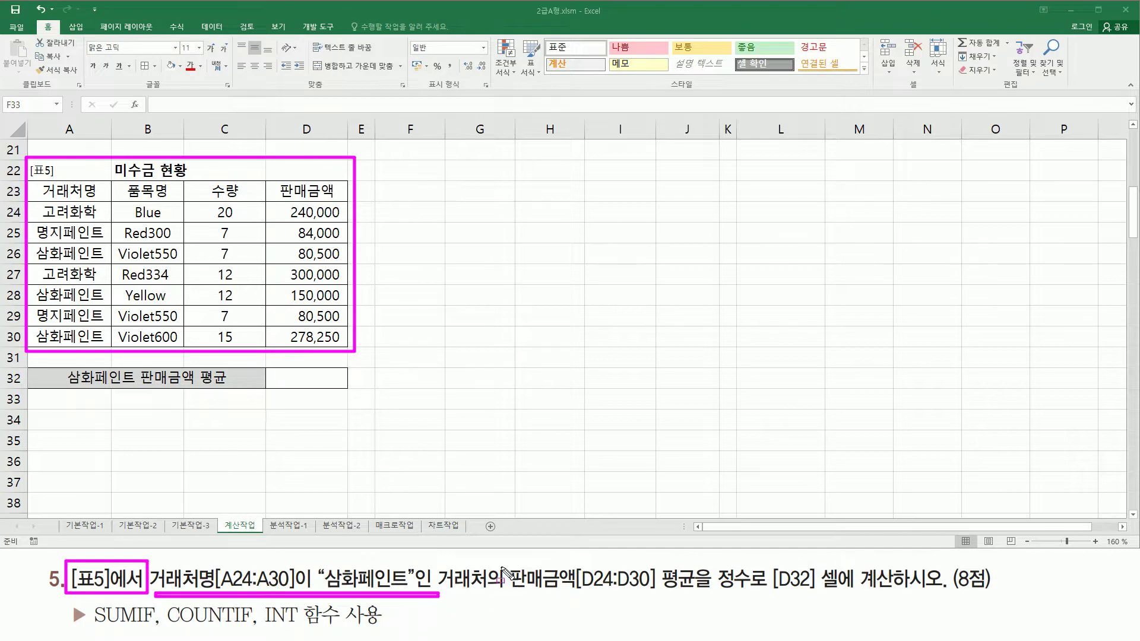
mouse_move(501, 566)
mouse_down()
mouse_move(705, 597)
mouse_move(703, 606)
mouse_up()
mouse_move(716, 565)
mouse_down()
mouse_move(736, 588)
mouse_move(895, 595)
mouse_up()
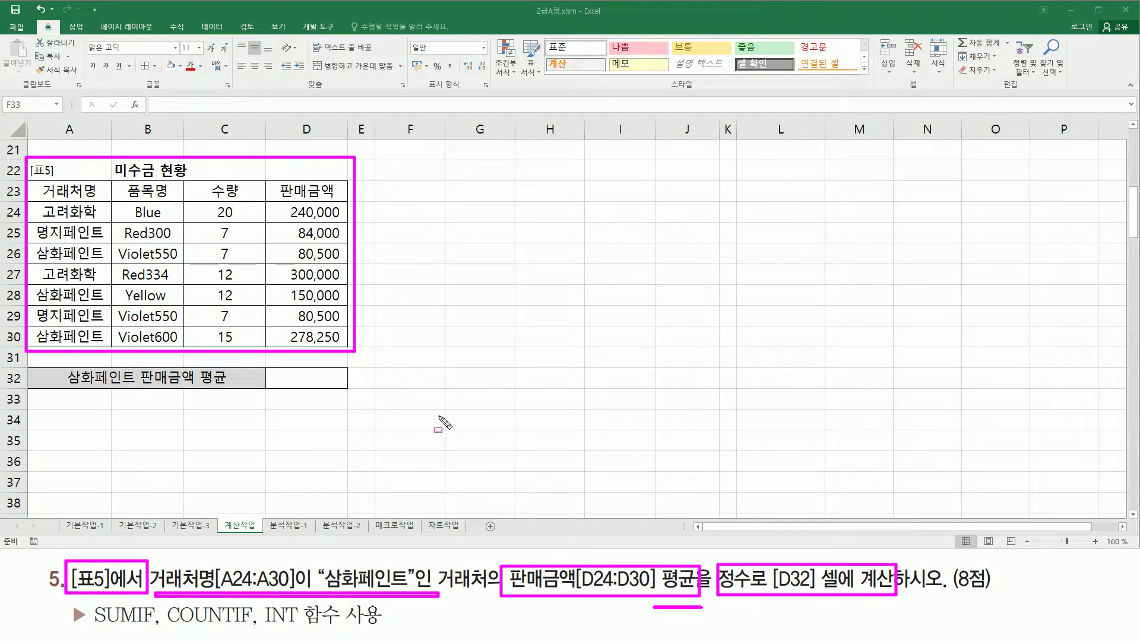
drag(283, 371, 334, 384)
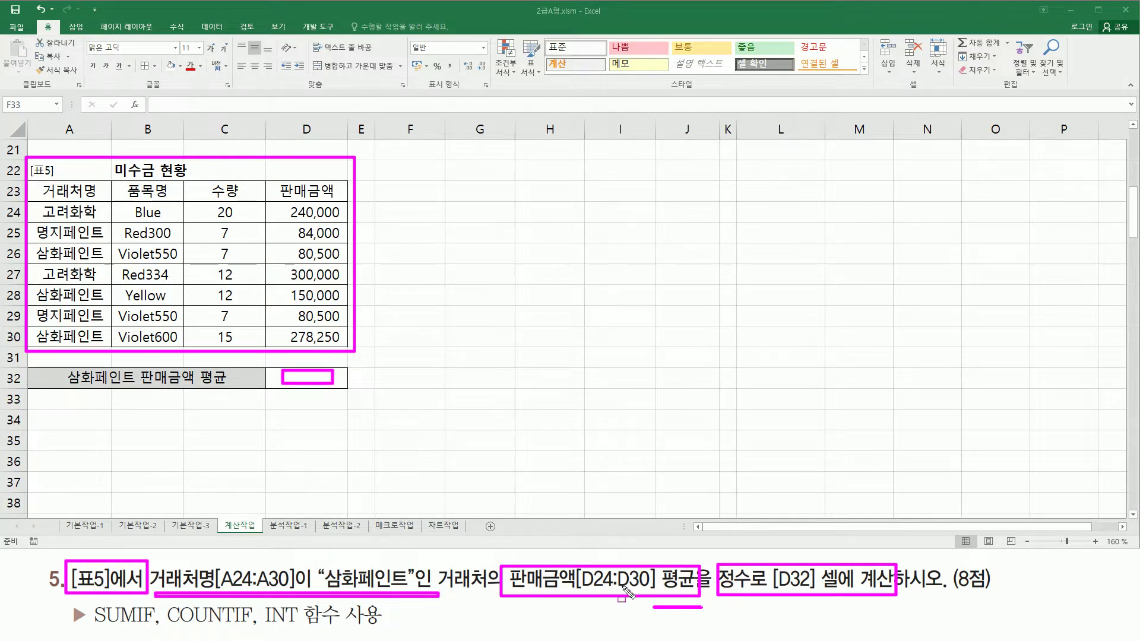
drag(277, 181, 336, 199)
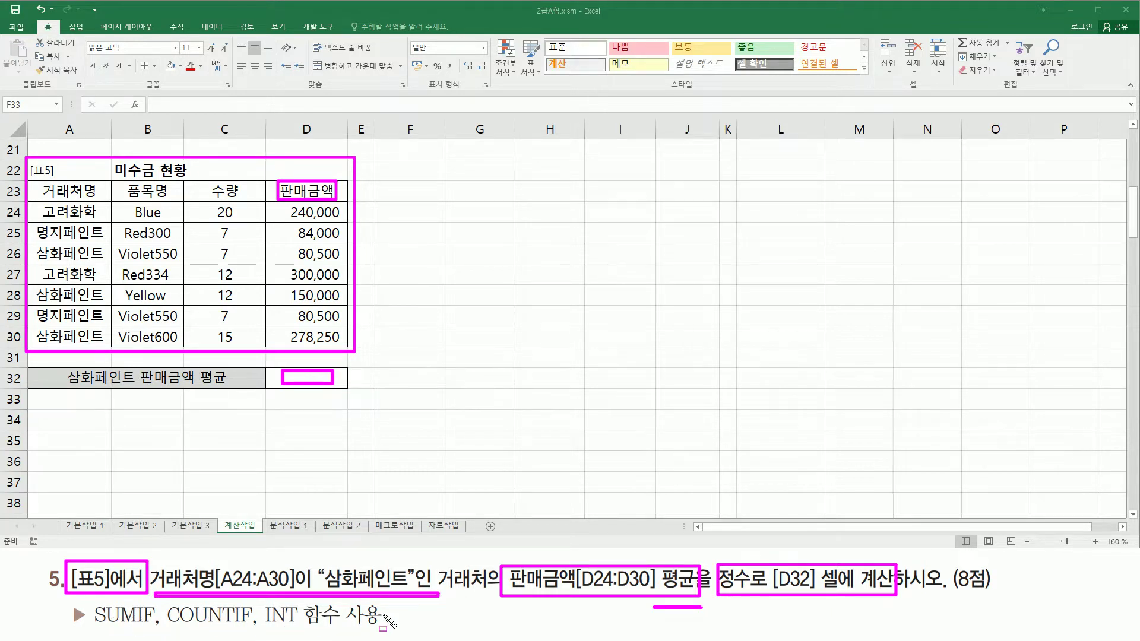
mouse_move(656, 555)
mouse_down()
mouse_move(689, 617)
mouse_move(700, 618)
mouse_up()
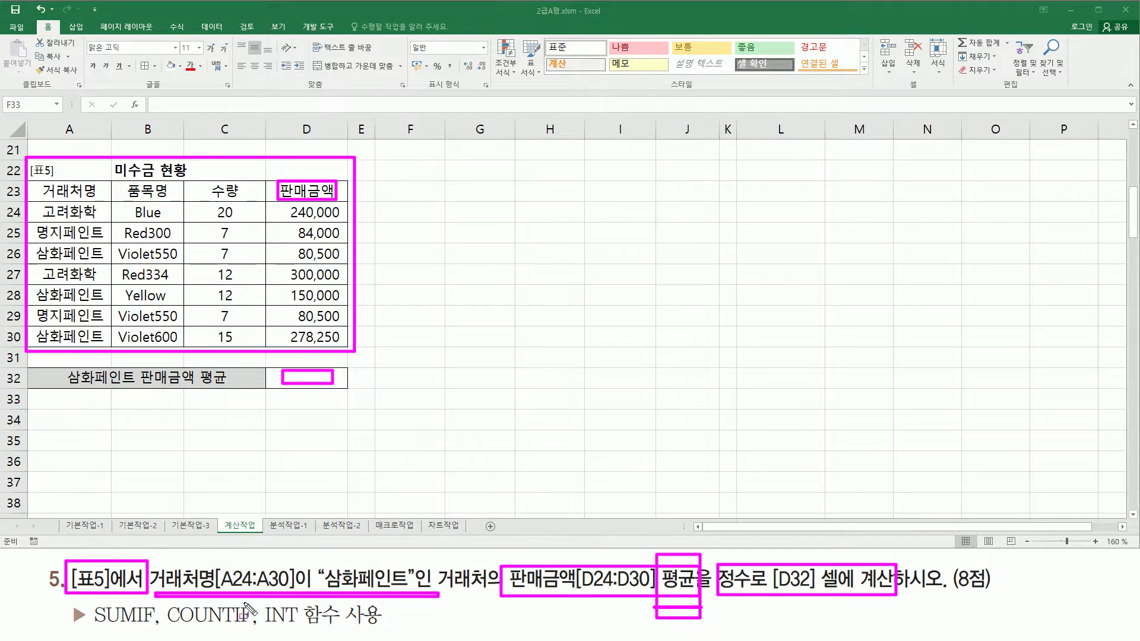
key(e)
key(Escape)
Step: Write the average rule "총점 / 과목수" as a note in G24 beside table 5
click(442, 216)
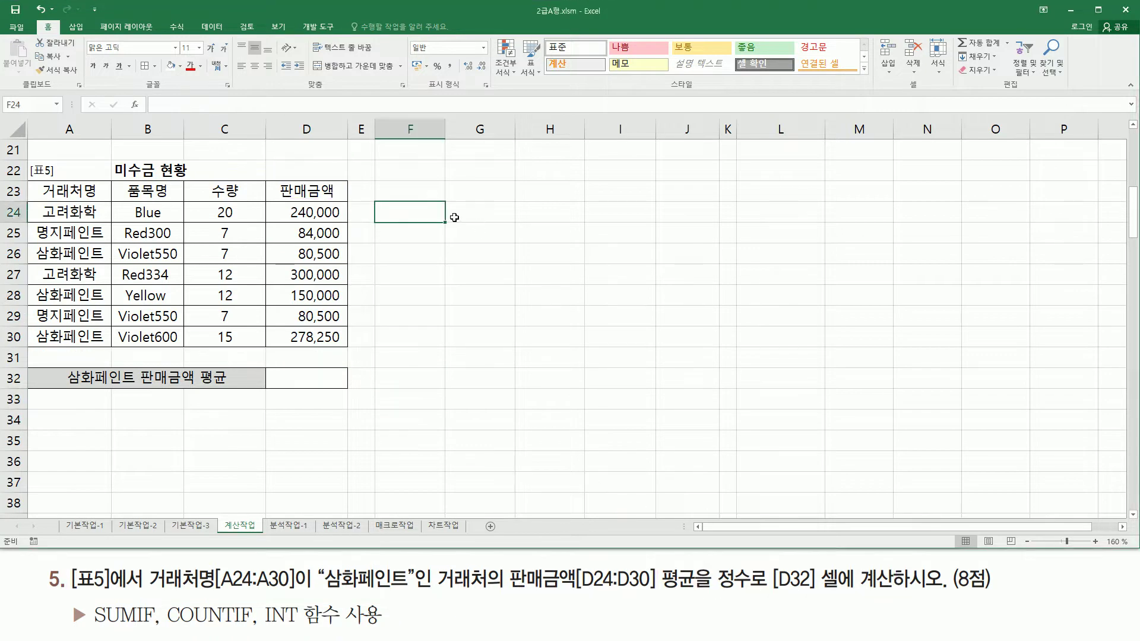
click(471, 213)
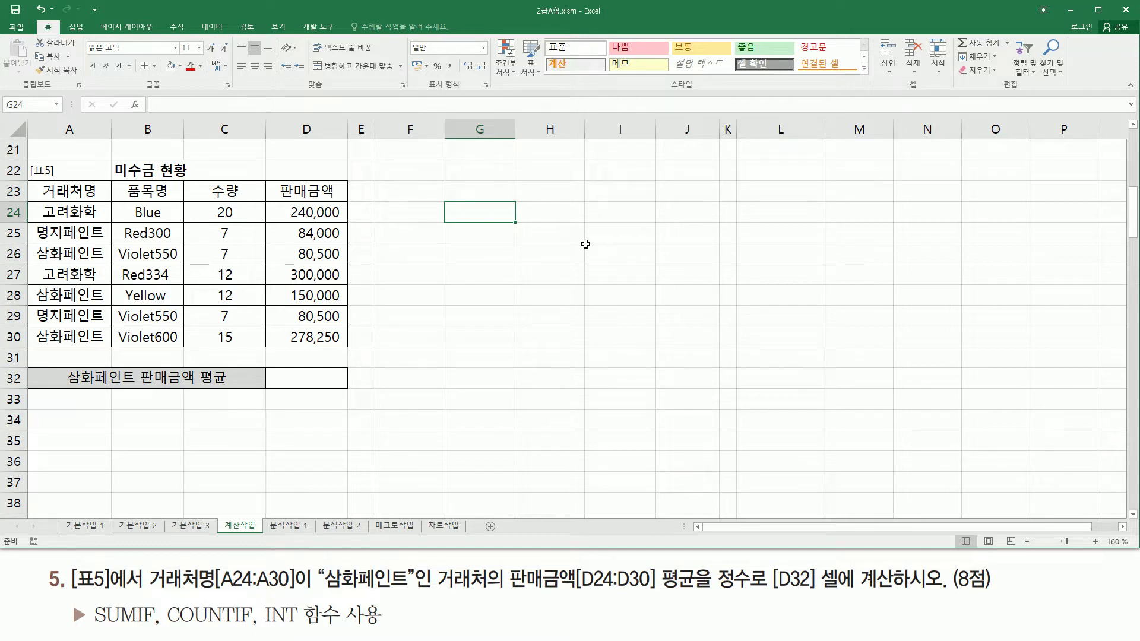
text(hd)
key(BackSpace)
key(BackSpace)
key(BackSpace)
key(Hangul)
text(총점)
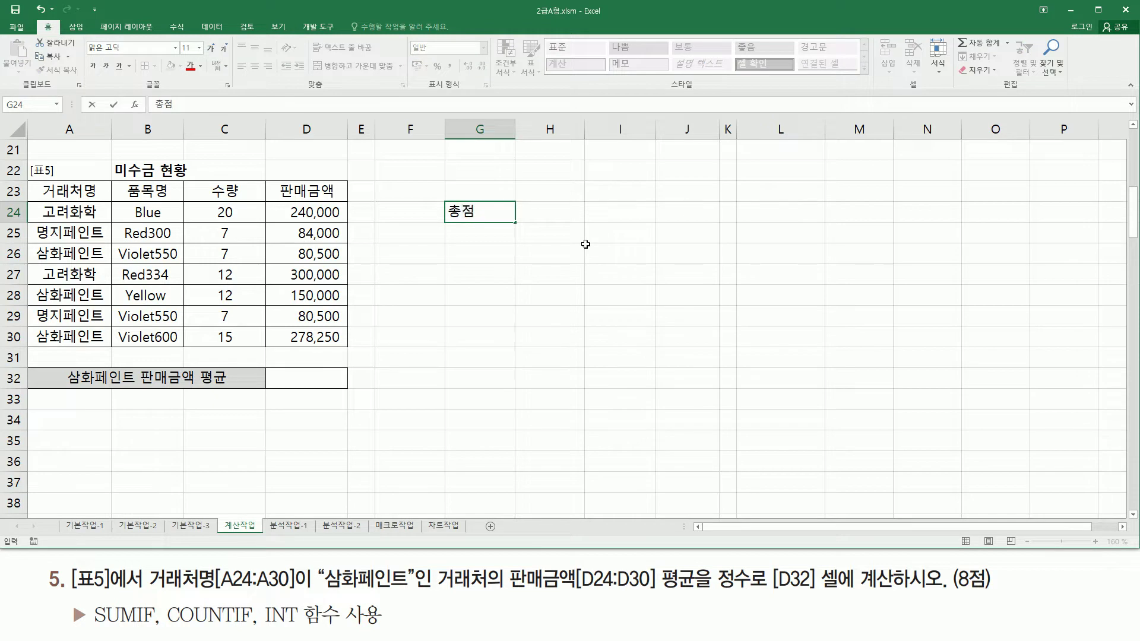
text( / 과목수)
key(Return)
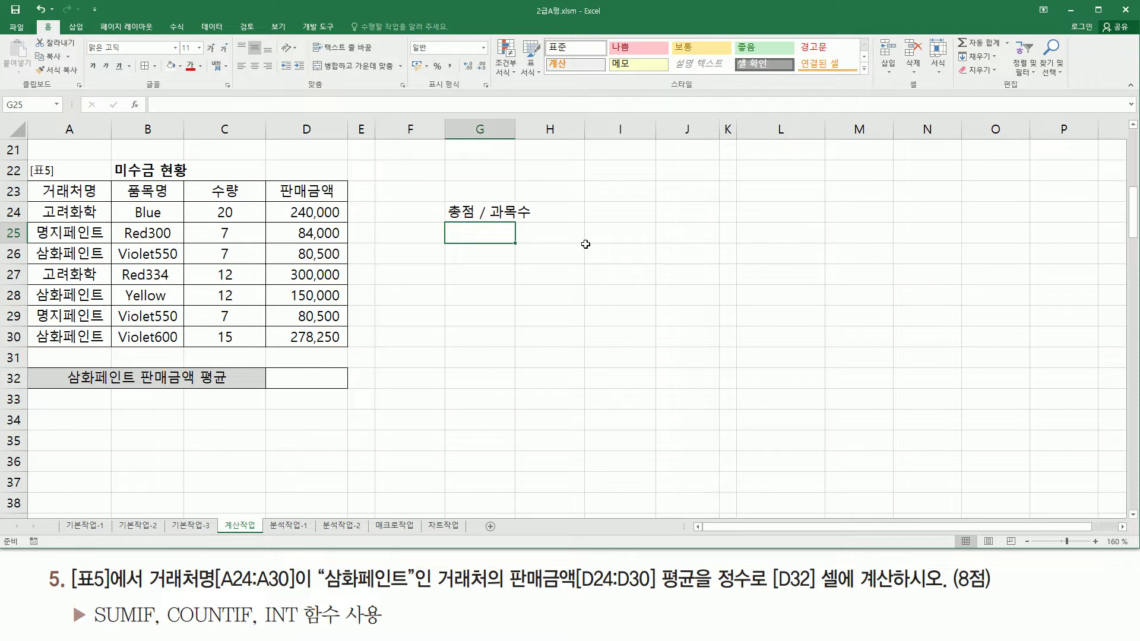
Step: Match the required functions to the average rule and write the note "sumif / countif" in G26
drag(93, 625, 156, 626)
drag(168, 625, 248, 626)
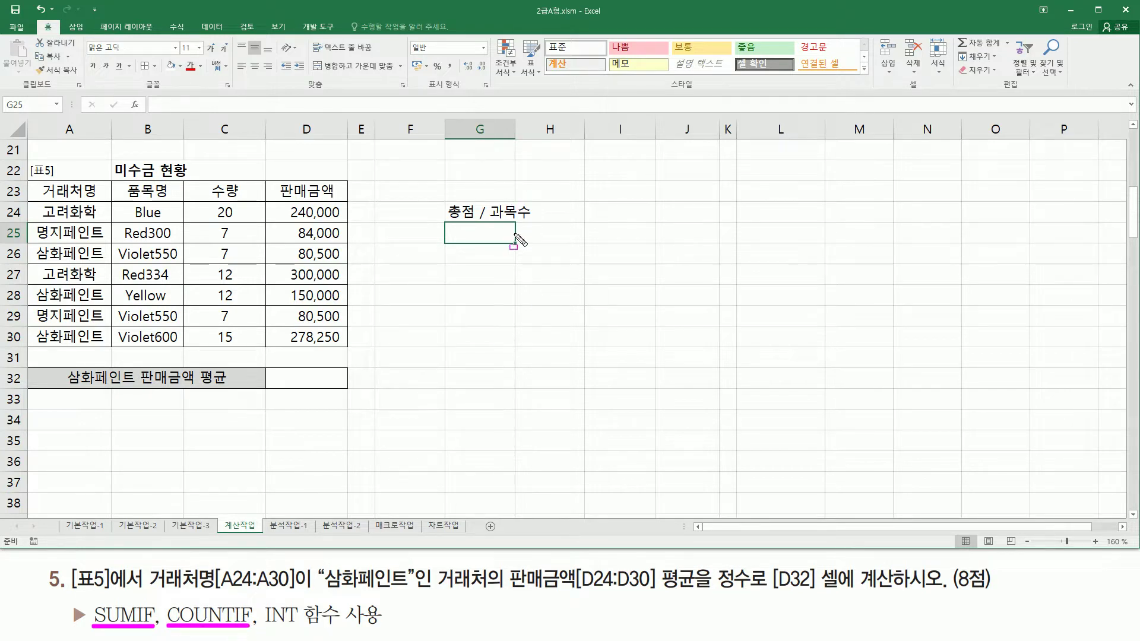
key(Escape)
click(463, 253)
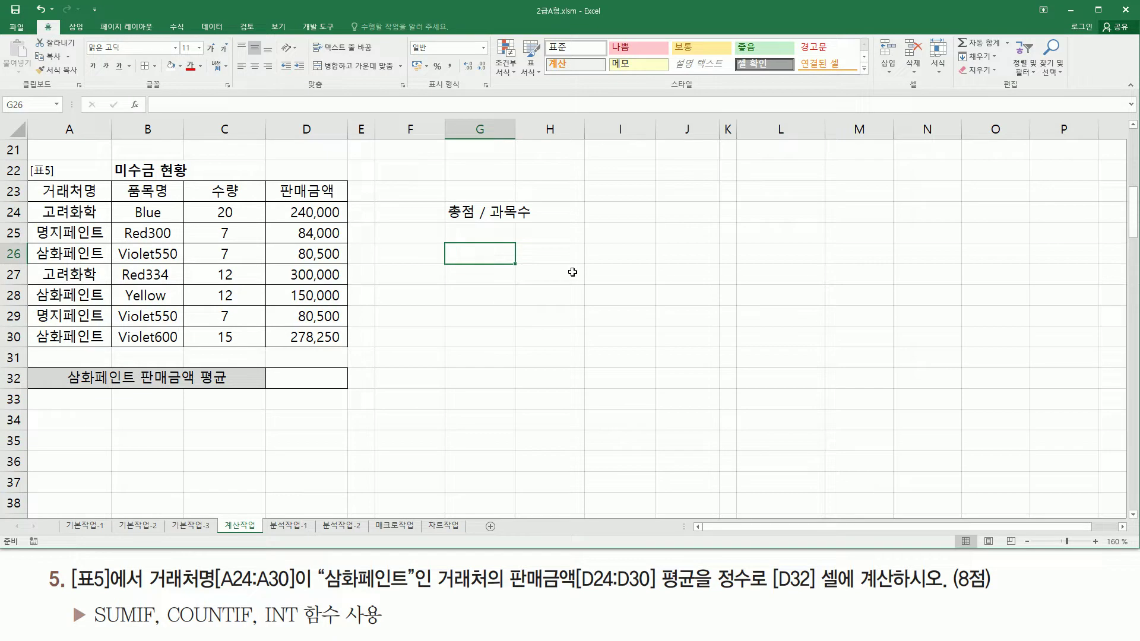
text(녀)
key(BackSpace)
key(BackSpace)
text(summ)
key(BackSpace)
key(BackSpace)
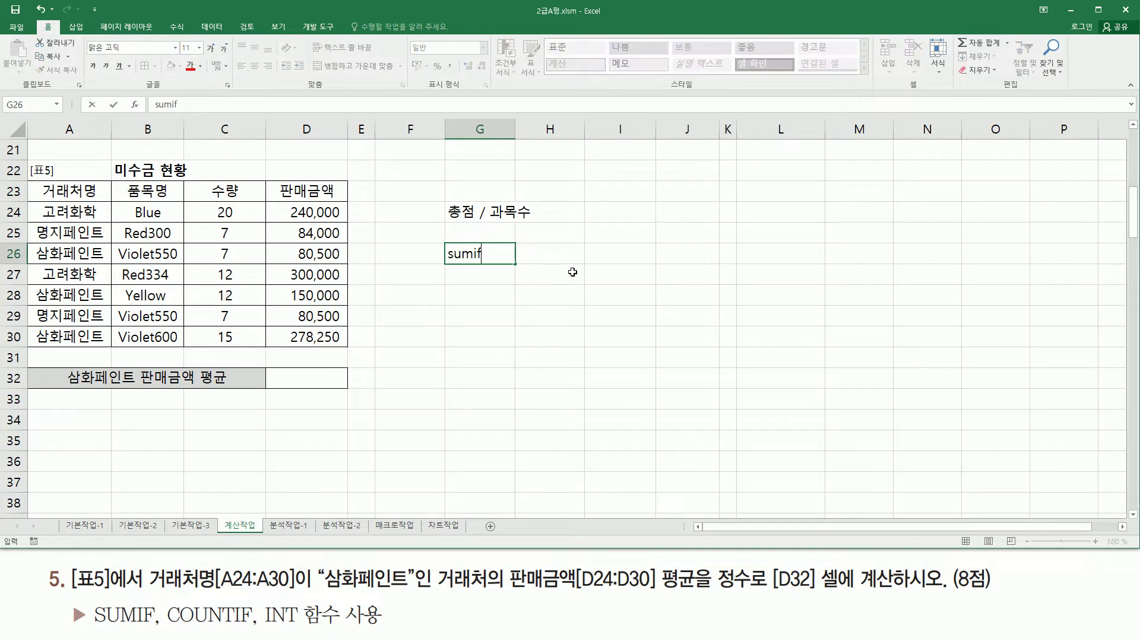
text(mif / countif)
key(Return)
key(Return)
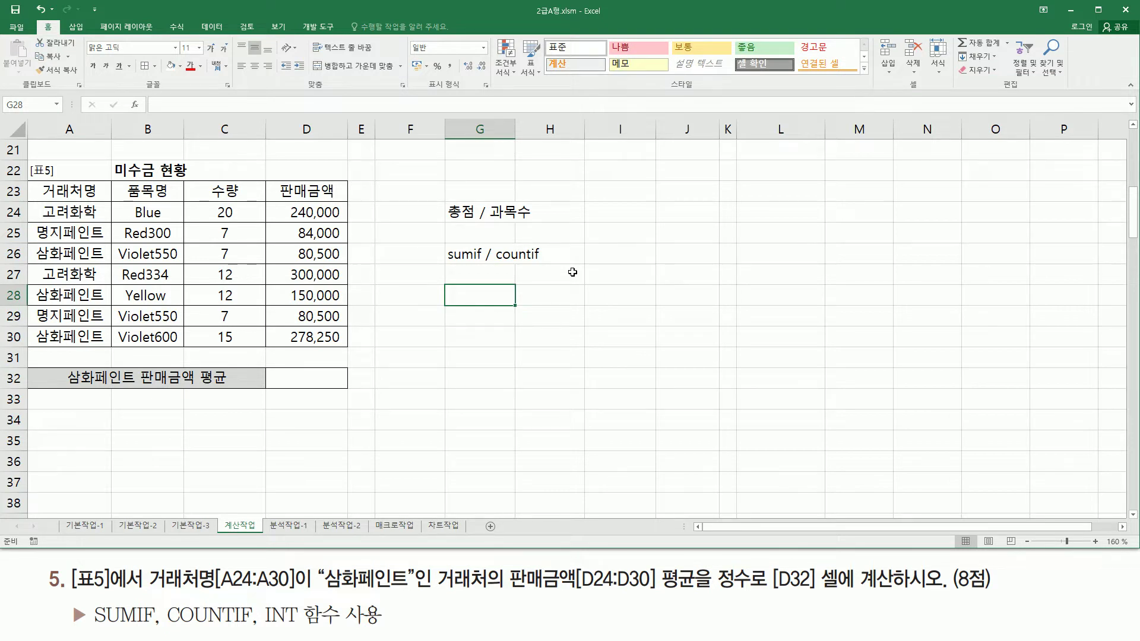
Step: Write the syntax note countif( 조건범위 , "조건" ) in G28
text(s)
key(BackSpace)
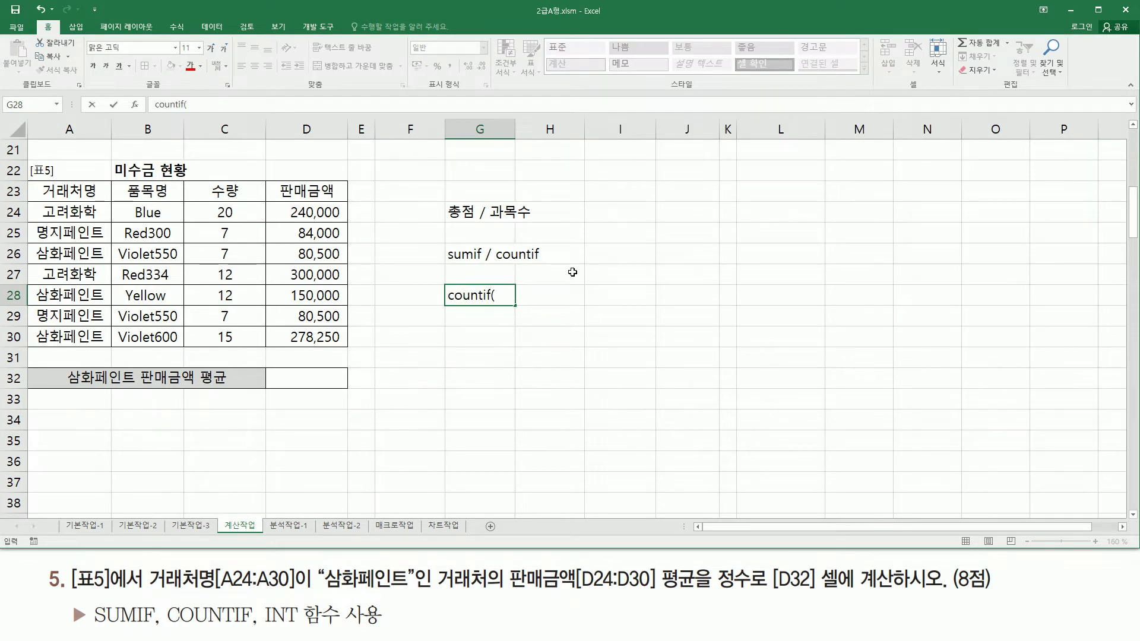
text(countif( 조건ㅂ)
text(범위 ,)
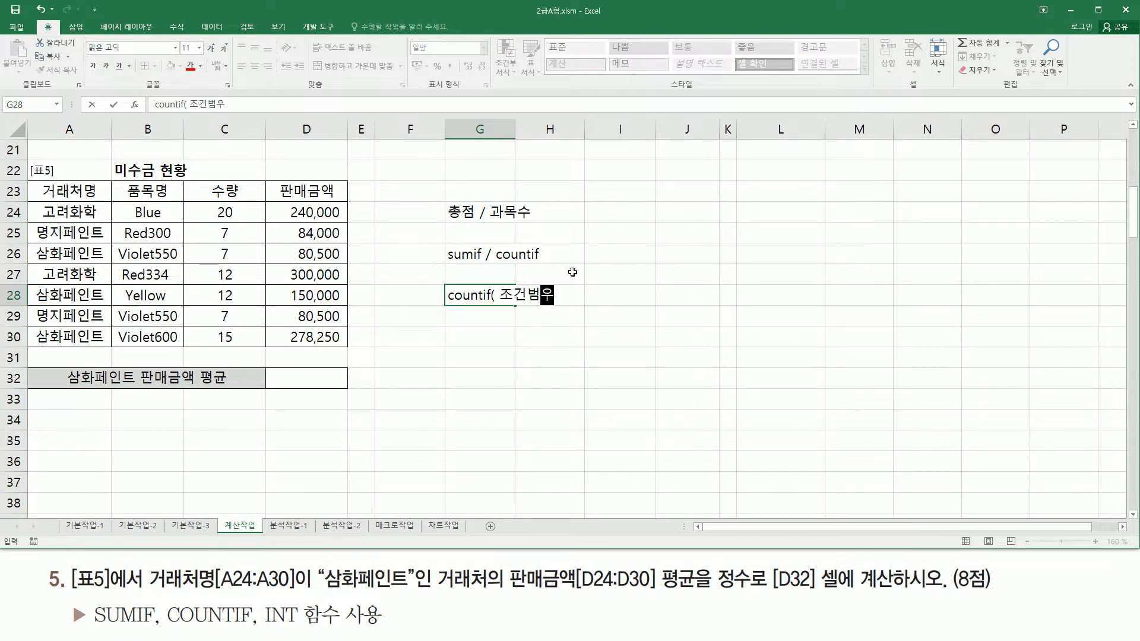
text( "조건")
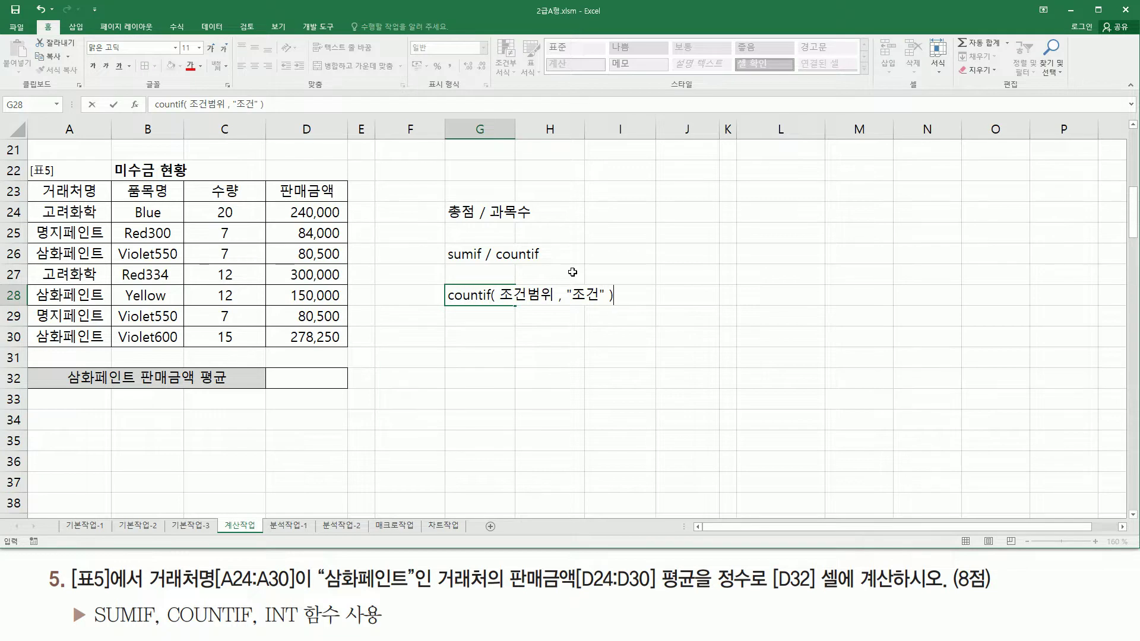
key(ctrl+Return)
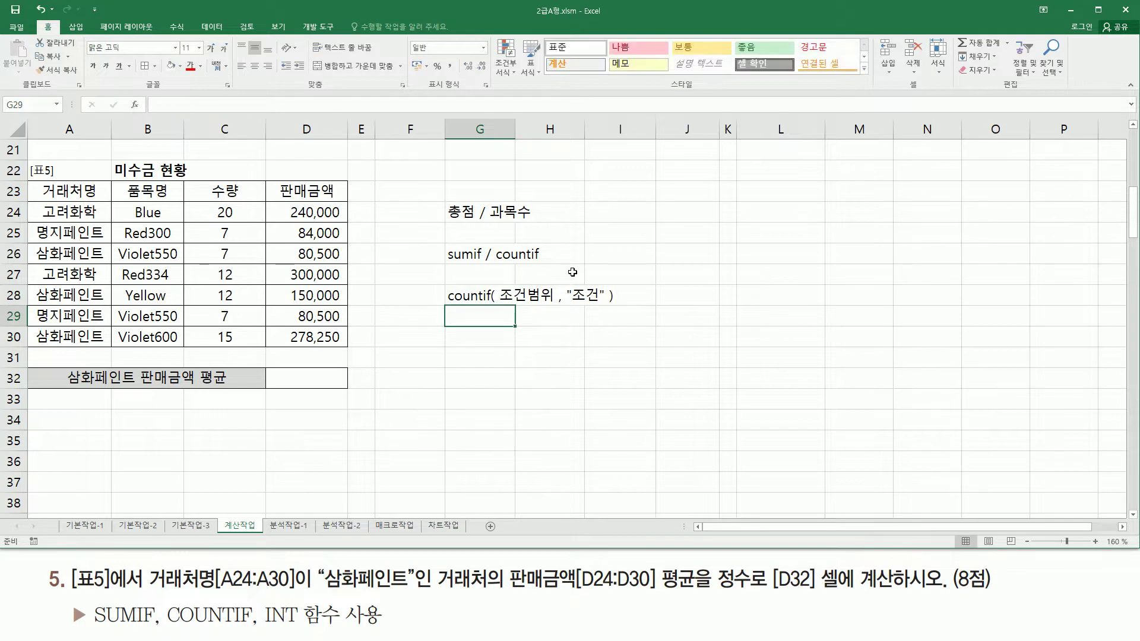
Step: Copy the countif note to G29 and change it to sumif( 조건범위 , "조건" , 계산범위 )
key(ctrl+c)
click(484, 316)
key(ctrl+v)
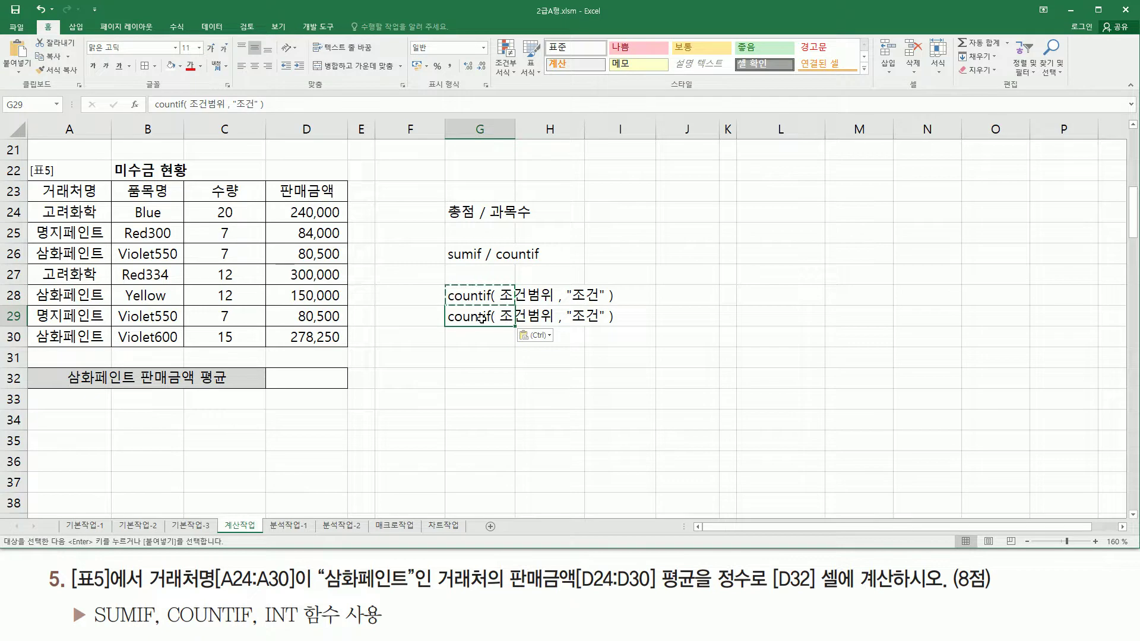
double_click(482, 318)
key(Home)
key(Delete)
key(Delete)
key(Delete)
key(Delete)
key(Delete)
text(sum)
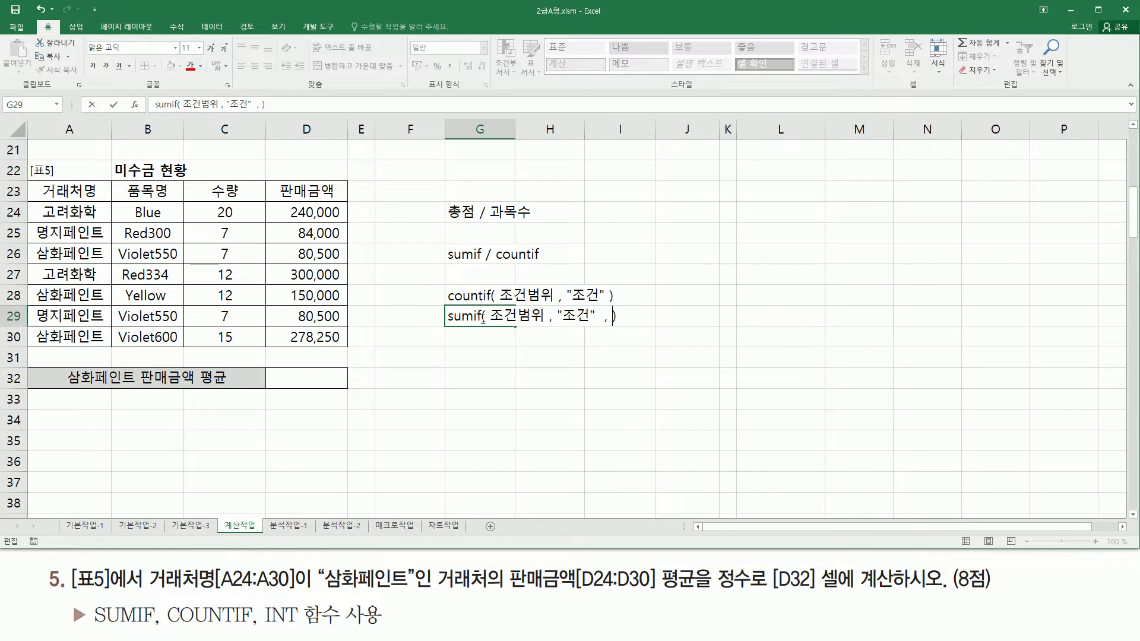
text(, 계산범위)
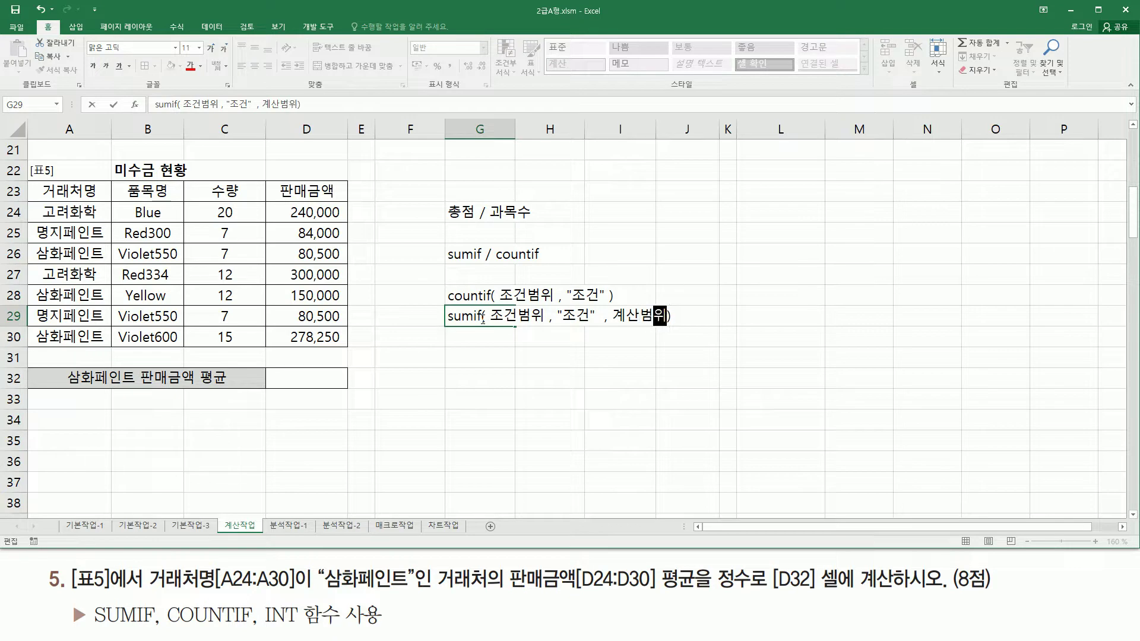
click(516, 357)
Step: Compare the arguments in the sumif and countif syntax notes: the shared condition range and condition, and sumif's additional calculation range
drag(612, 327, 661, 326)
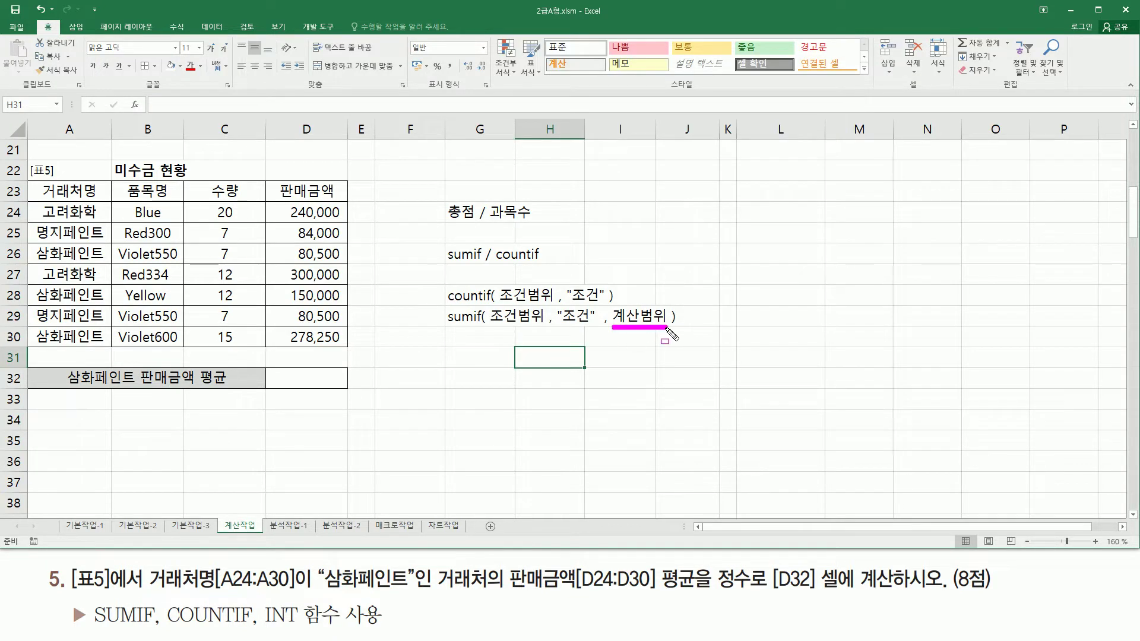
mouse_move(477, 330)
mouse_down()
mouse_move(592, 331)
mouse_move(598, 309)
mouse_up()
mouse_move(449, 306)
mouse_down()
mouse_move(447, 336)
mouse_move(473, 320)
mouse_move(473, 336)
mouse_up()
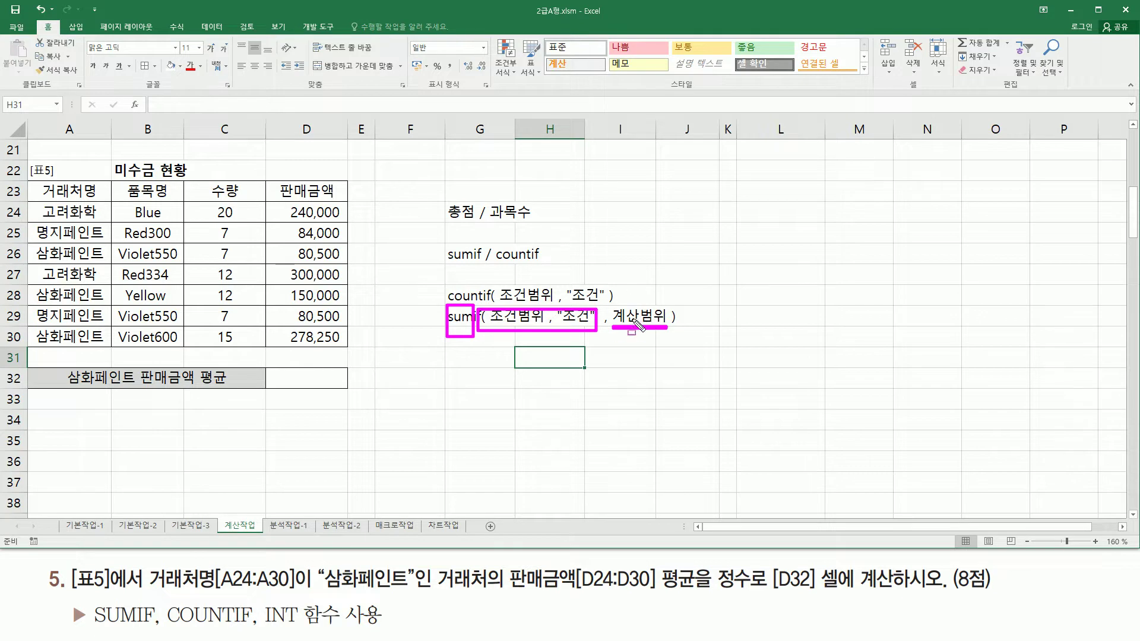
mouse_move(613, 301)
mouse_down()
mouse_move(614, 328)
mouse_move(668, 303)
mouse_move(669, 328)
mouse_up()
key(Escape)
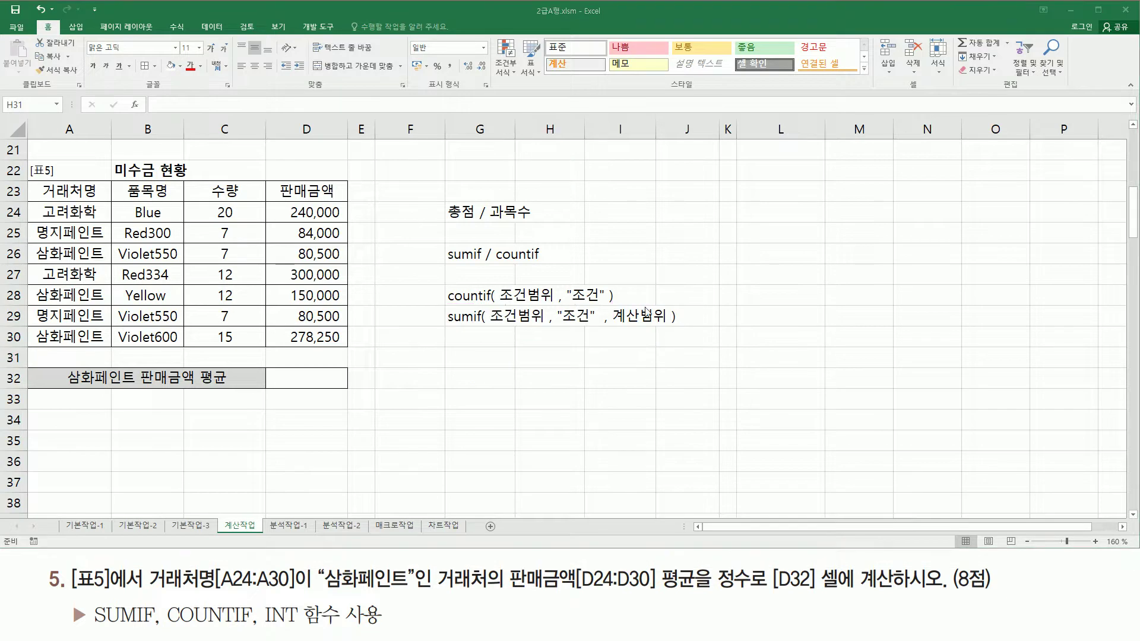
key(ctrl+2)
drag(496, 303, 606, 303)
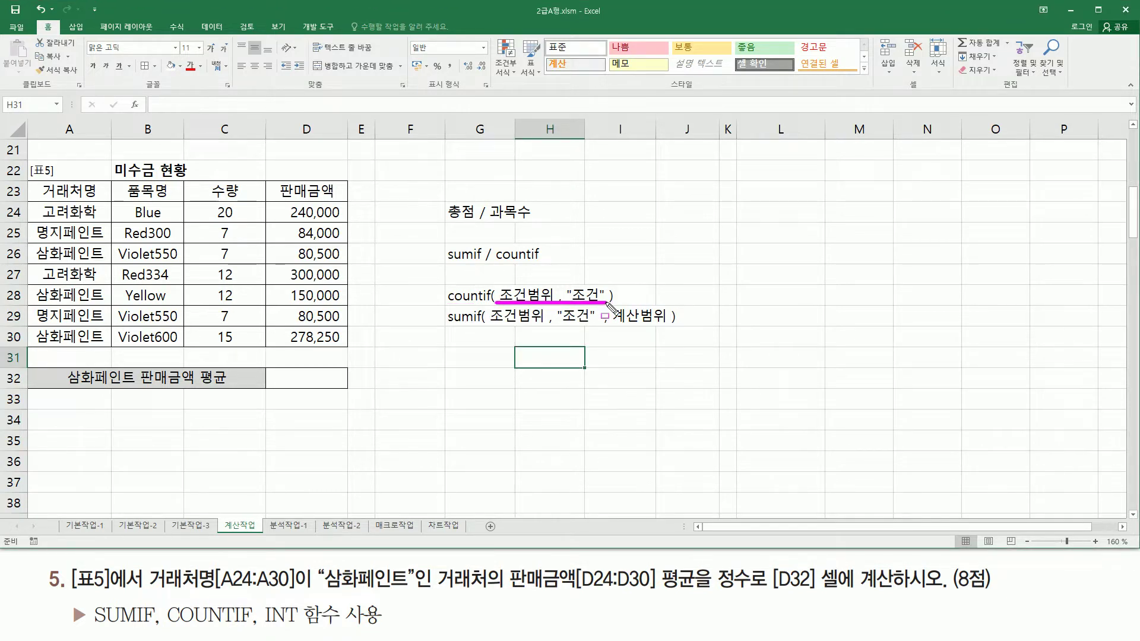
Step: Match the shared condition range and condition in the syntax notes to A24:A30 and "삼화페인트" in the task text
drag(487, 326, 599, 325)
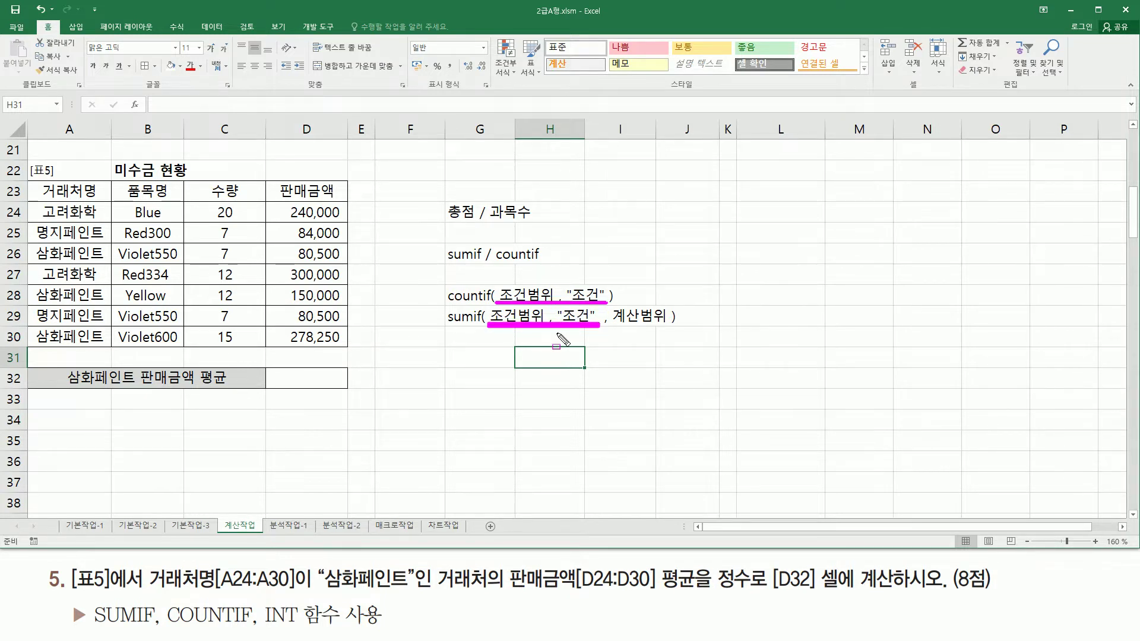
mouse_move(143, 559)
mouse_down()
mouse_move(219, 592)
mouse_move(423, 593)
mouse_up()
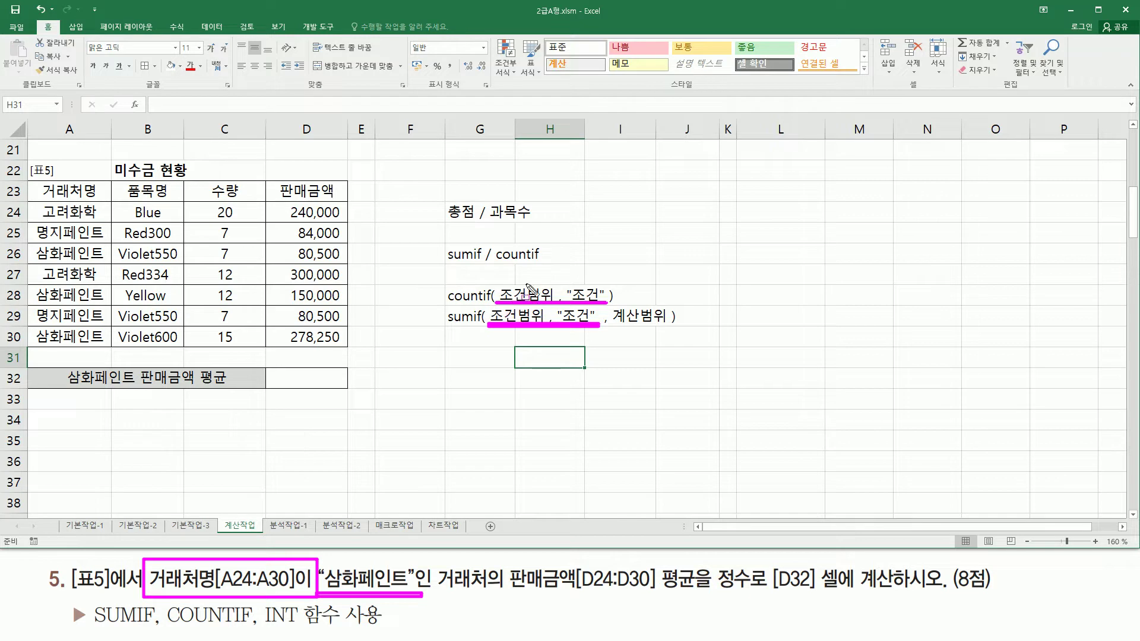
mouse_move(93, 199)
mouse_down()
mouse_move(38, 202)
mouse_move(38, 276)
mouse_move(101, 344)
mouse_up()
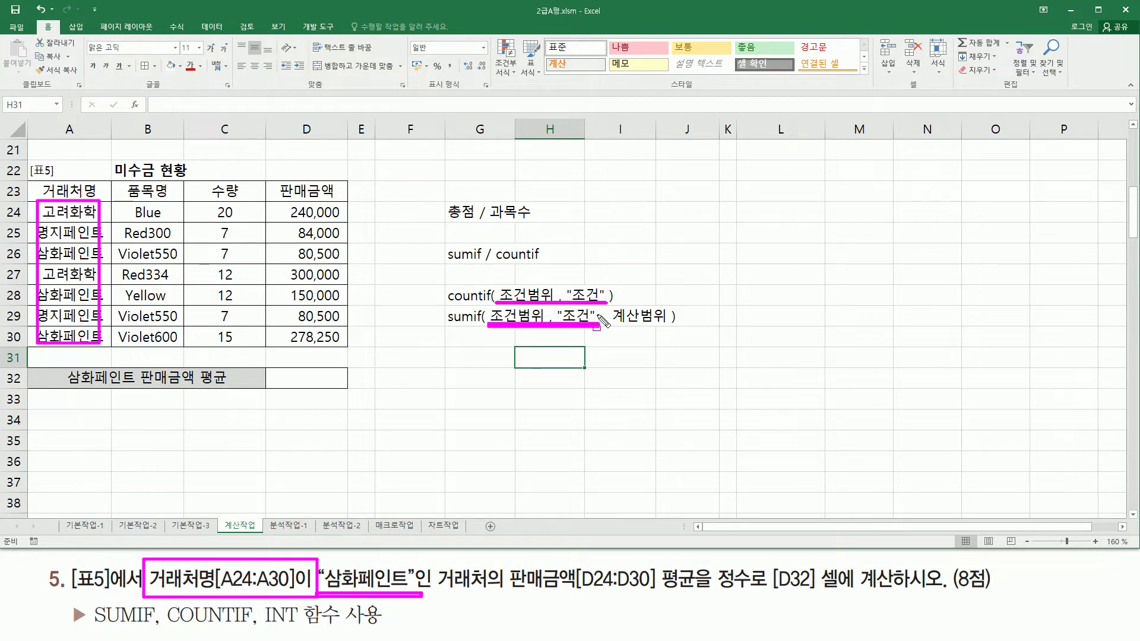
key(Escape)
Step: Enter the formula =countif( A24:A30 , "삼화페인트" ) in D32
click(317, 379)
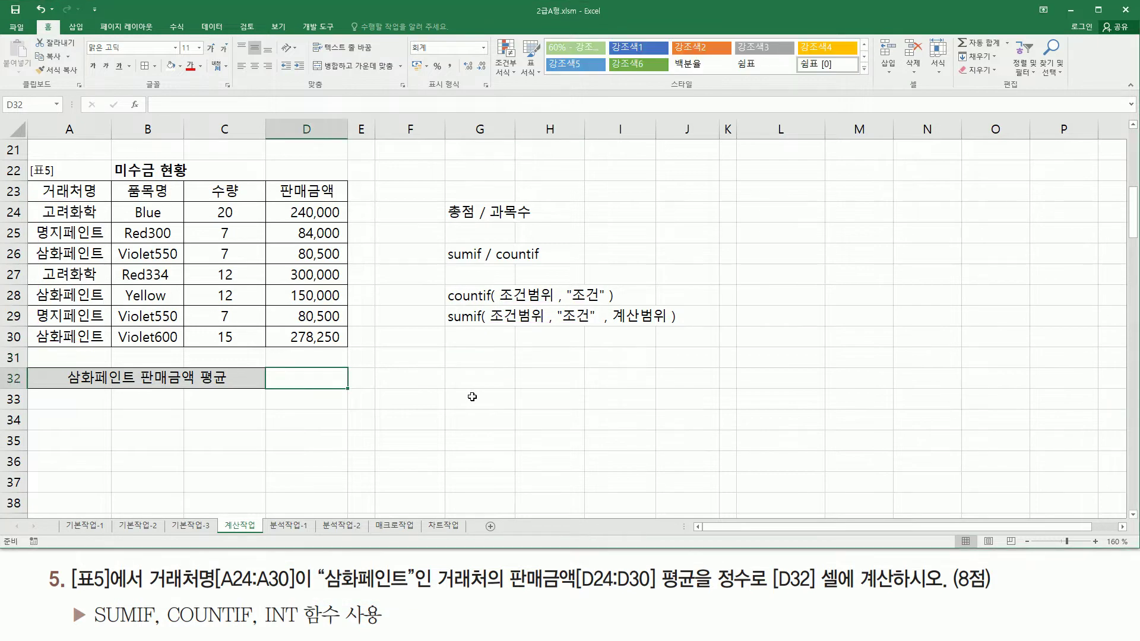
text(=)
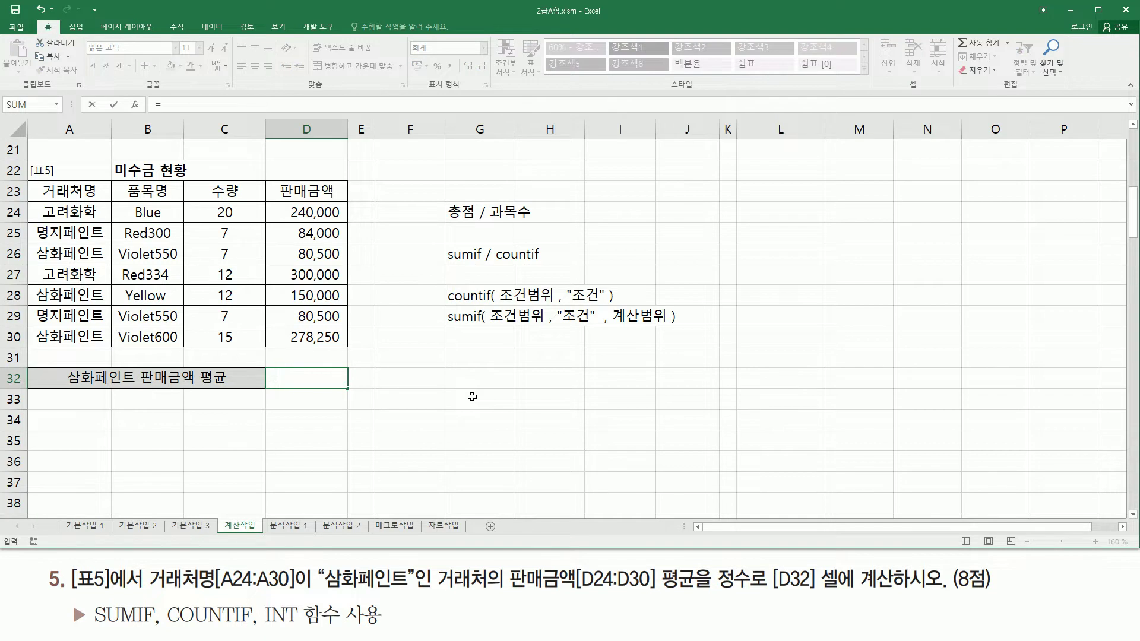
text(coun)
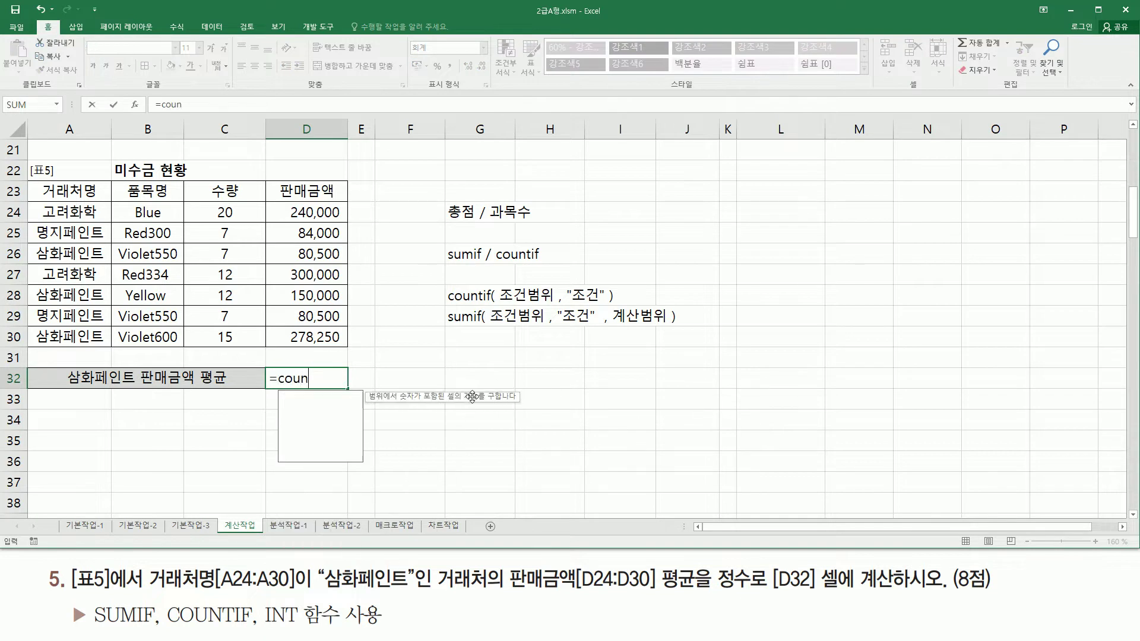
text(tif()
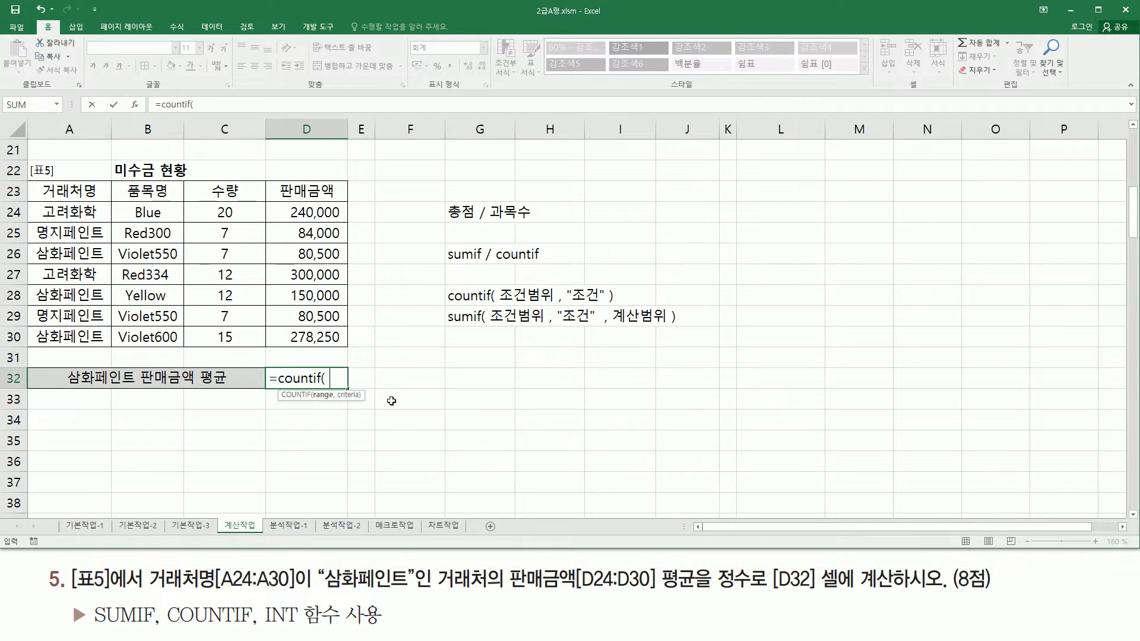
drag(85, 209, 83, 334)
text(, )
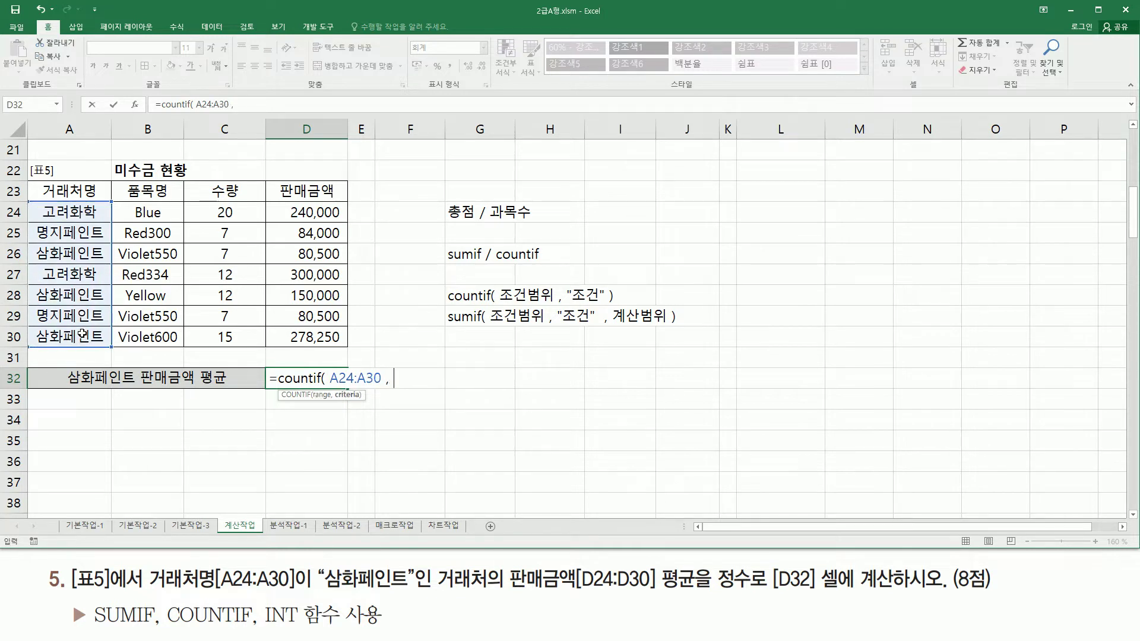
text("삼화페인트)
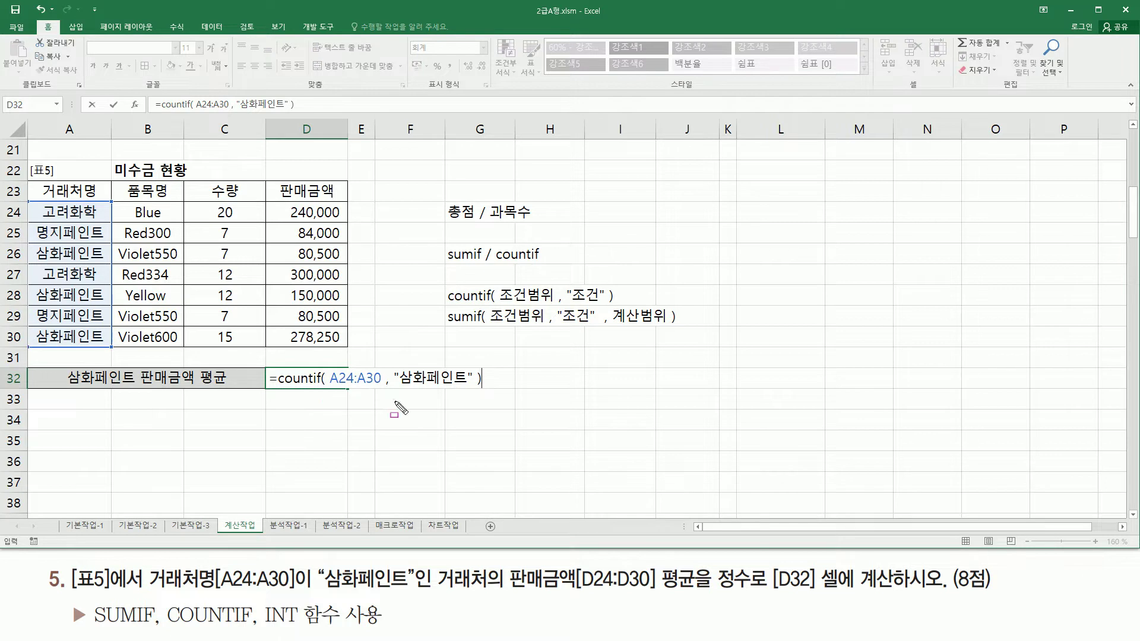
drag(326, 389, 474, 389)
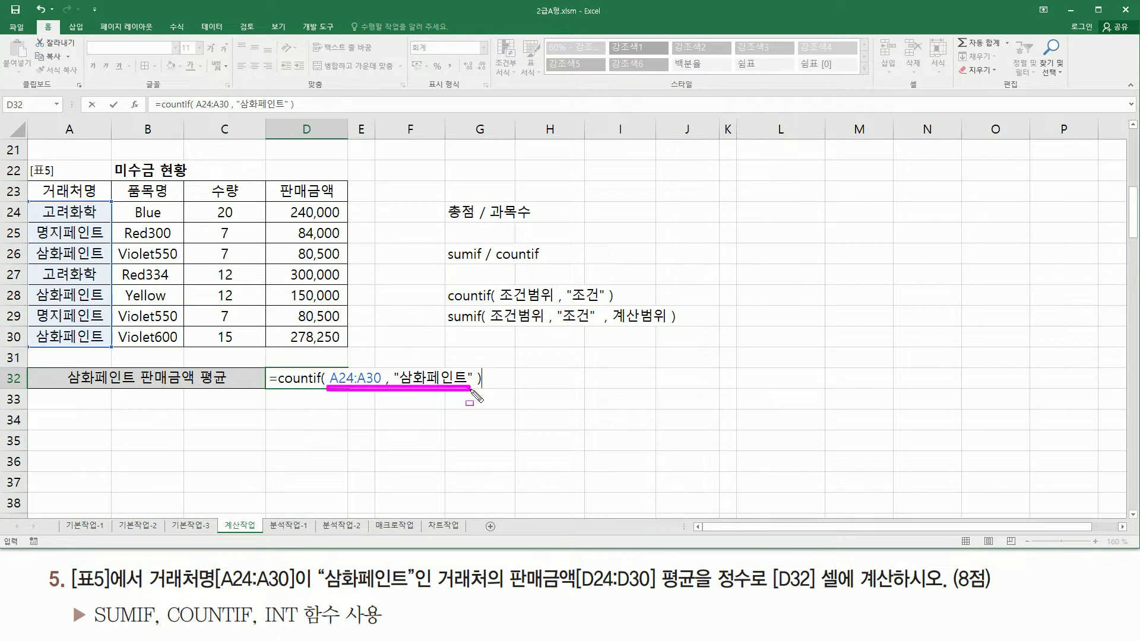
drag(277, 386, 312, 387)
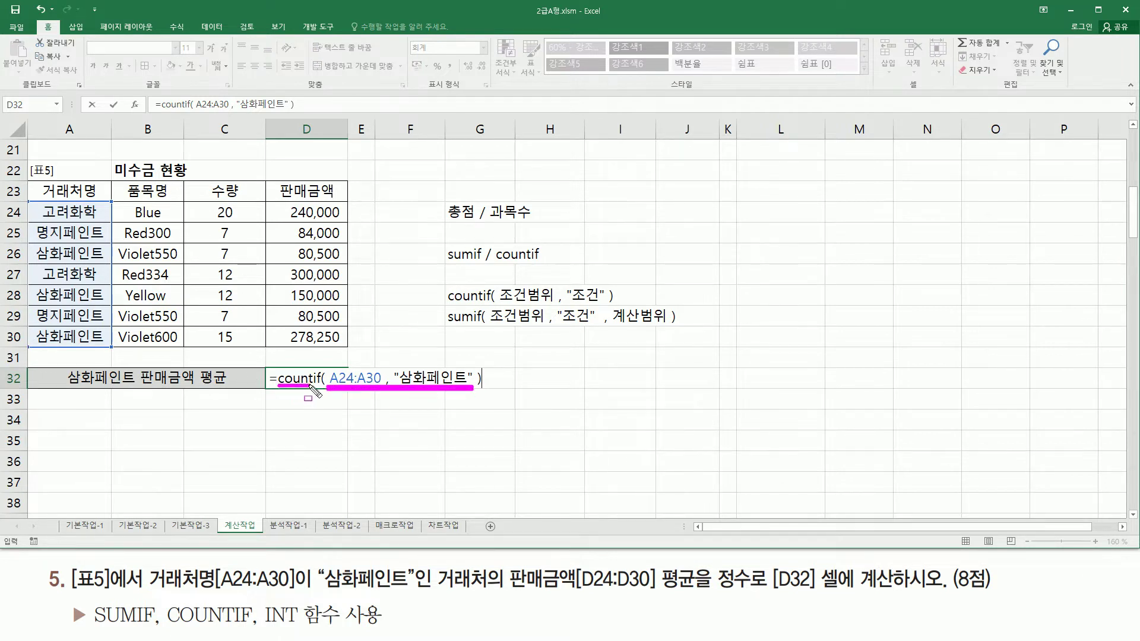
key(Escape)
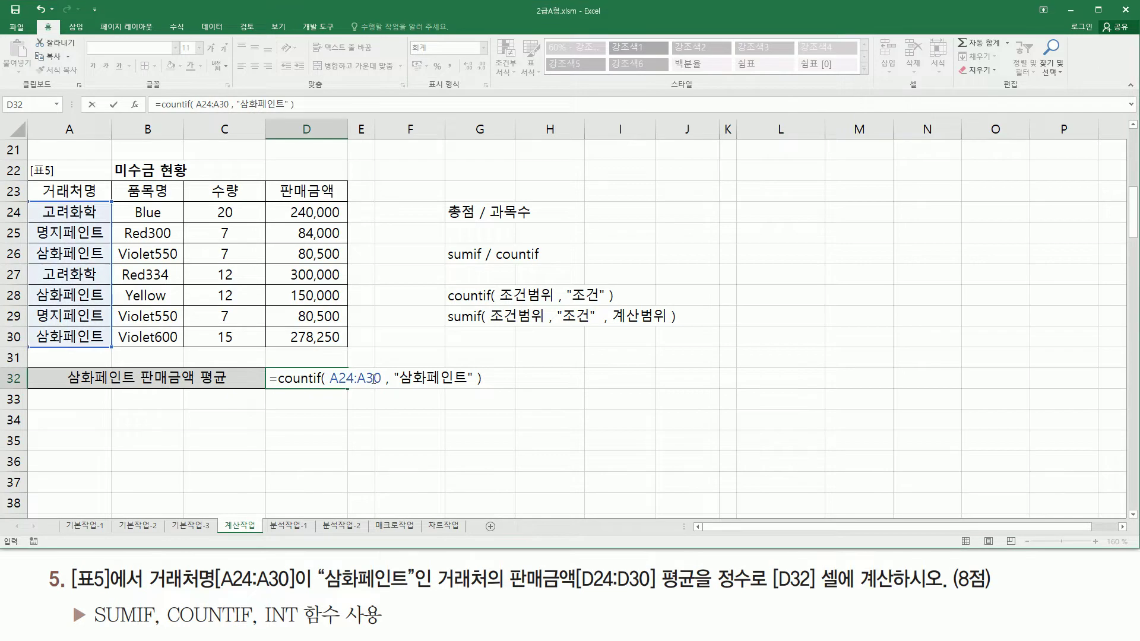
key(Return)
Step: Check the COUNTIF result in D32 against the 삼화페인트 entries in the 거래처명 column
click(293, 376)
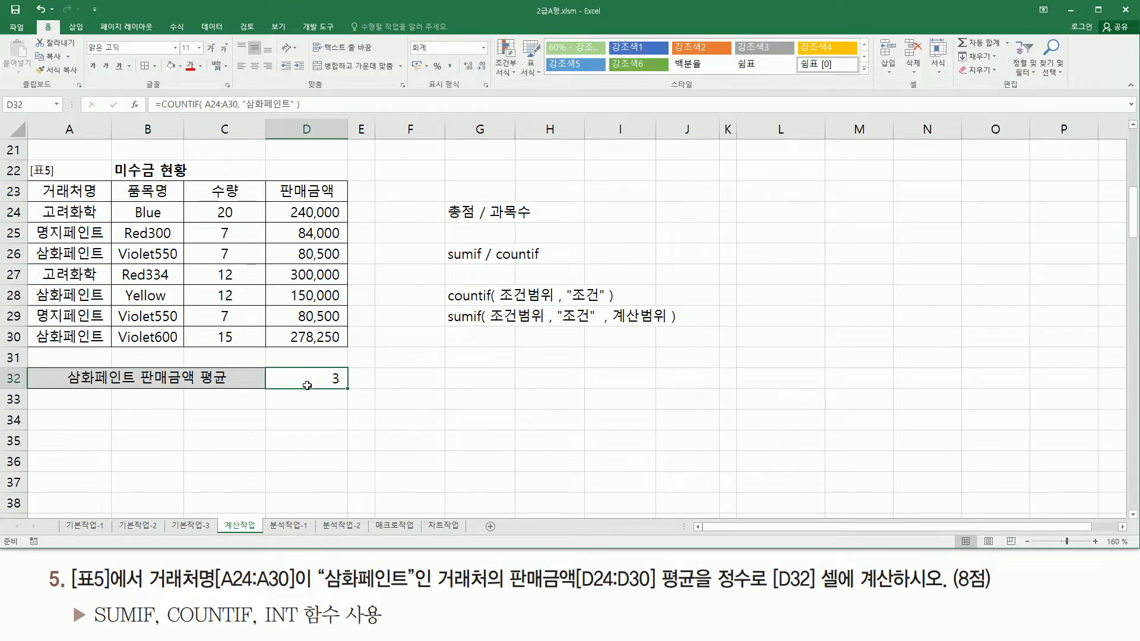
drag(31, 244, 110, 263)
drag(35, 287, 108, 303)
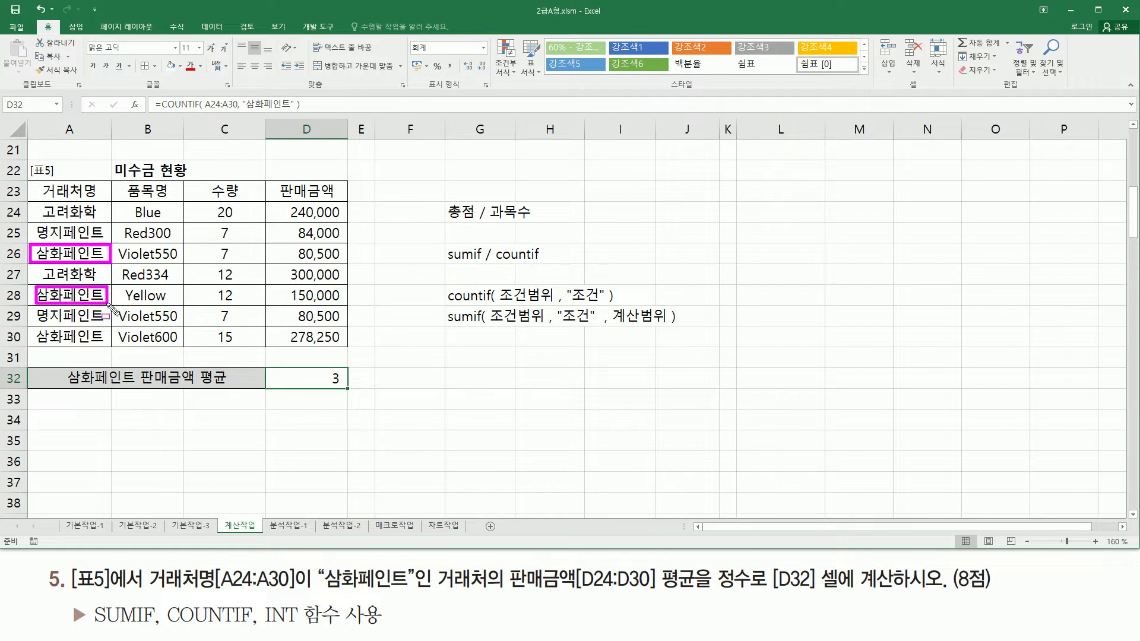
mouse_move(36, 326)
mouse_down()
mouse_move(69, 351)
mouse_move(107, 348)
mouse_up()
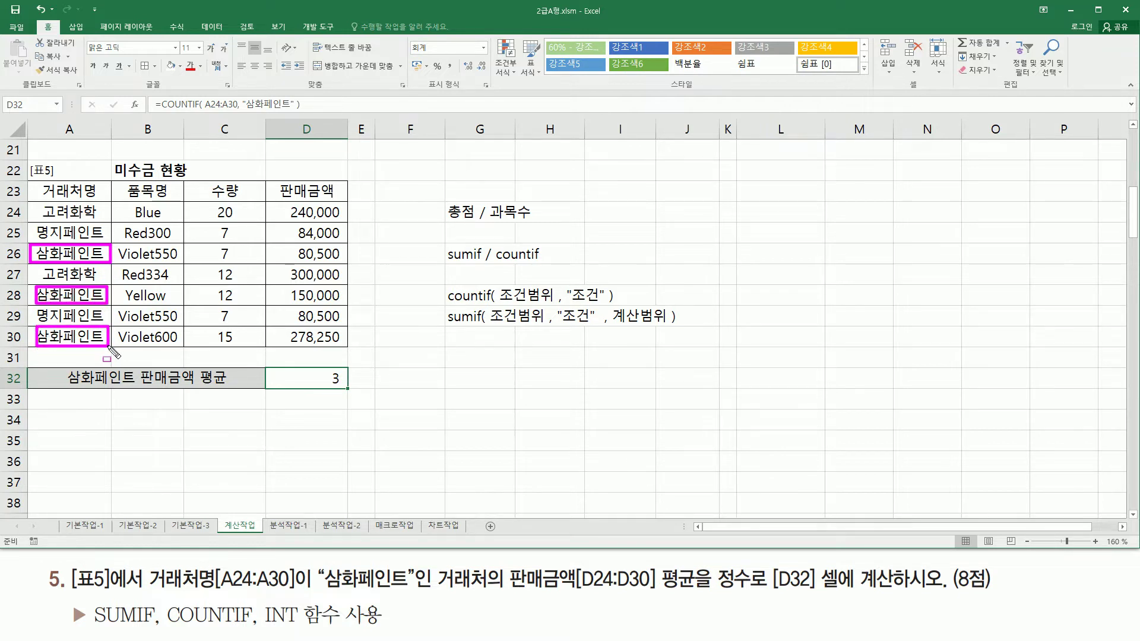
key(Escape)
Step: Copy the COUNTIF expression from D32 without its equals sign, and delete that expression from the formula
double_click(317, 378)
drag(278, 378, 610, 378)
key(ctrl+c)
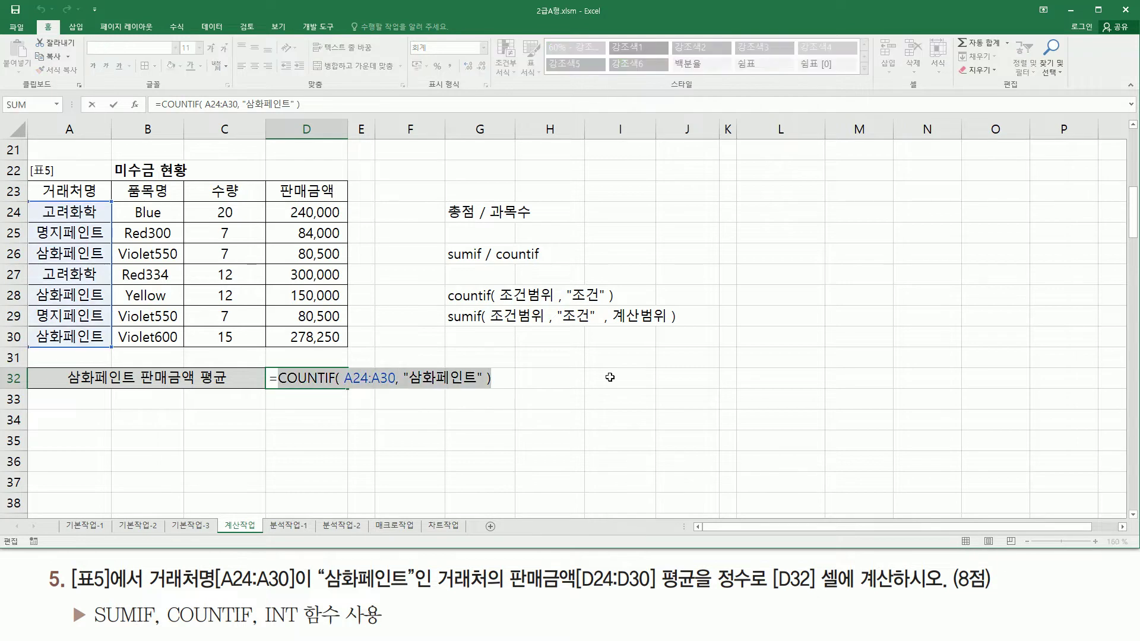
key(BackSpace)
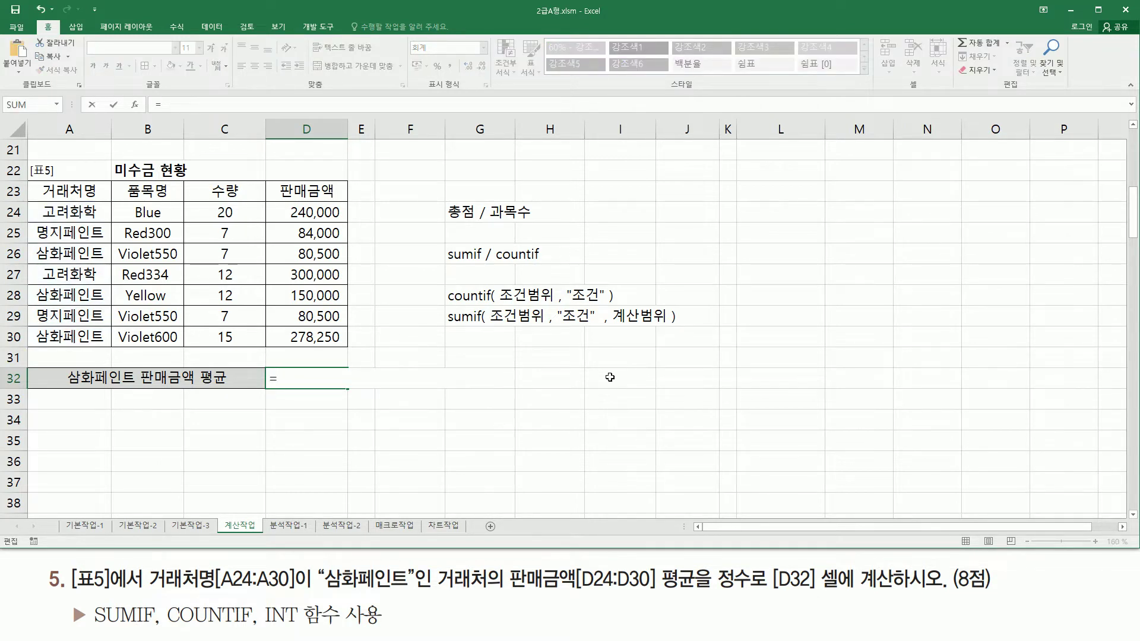
Step: Complete the D32 formula as =sumif( A24:A30 , "삼화페인트" , D24:D30 )
text(sumif()
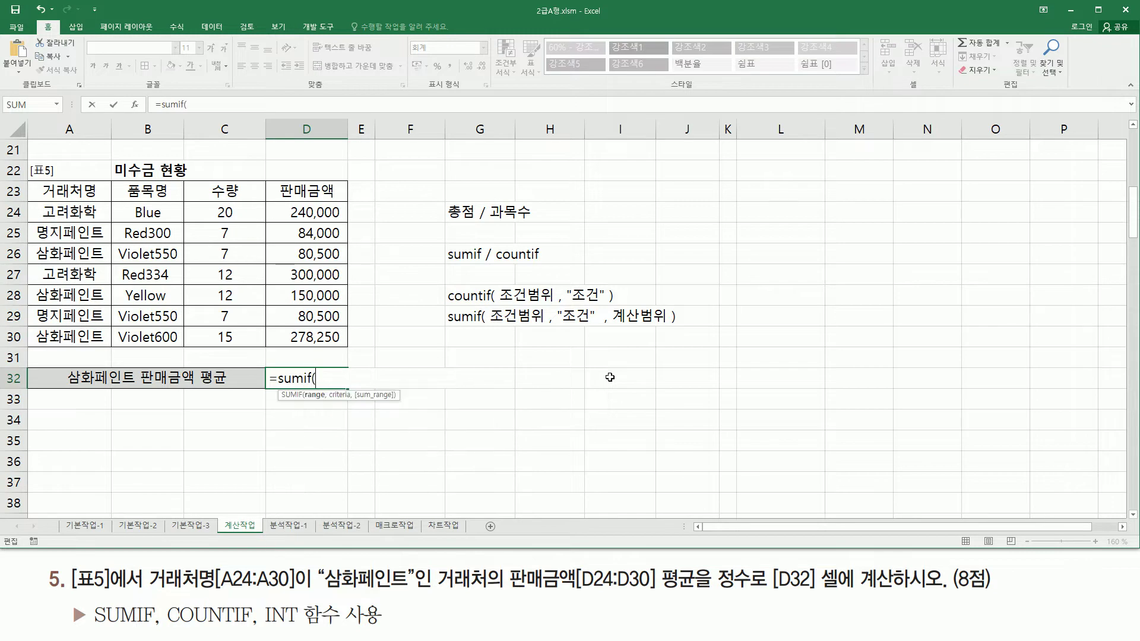
drag(76, 212, 79, 337)
text(,)
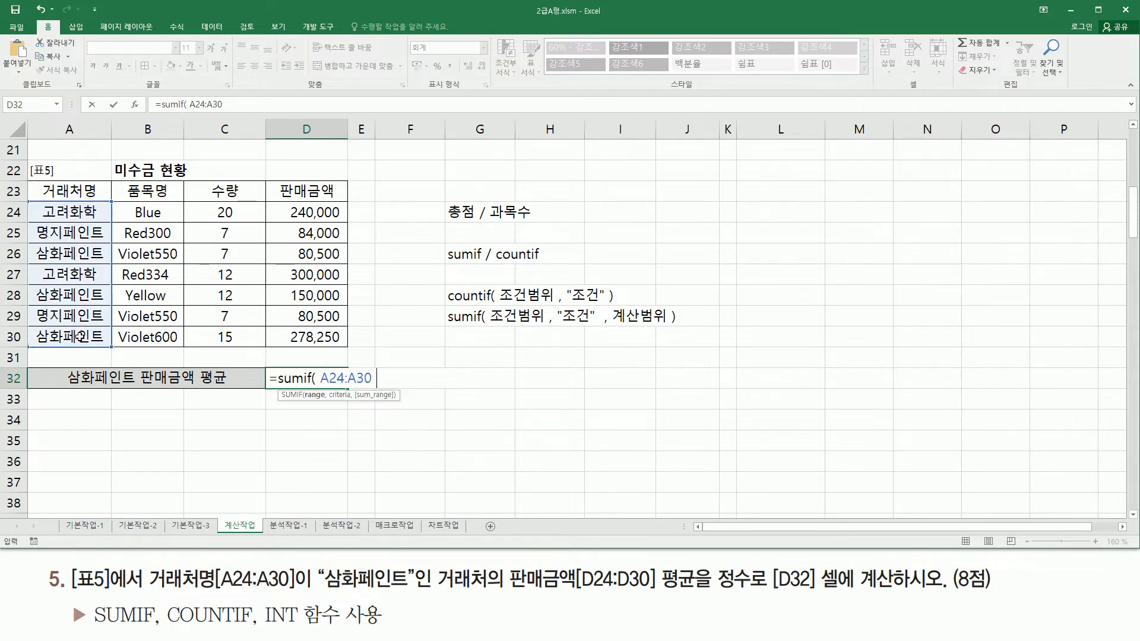
text( "삼화페이)
text(트" ,)
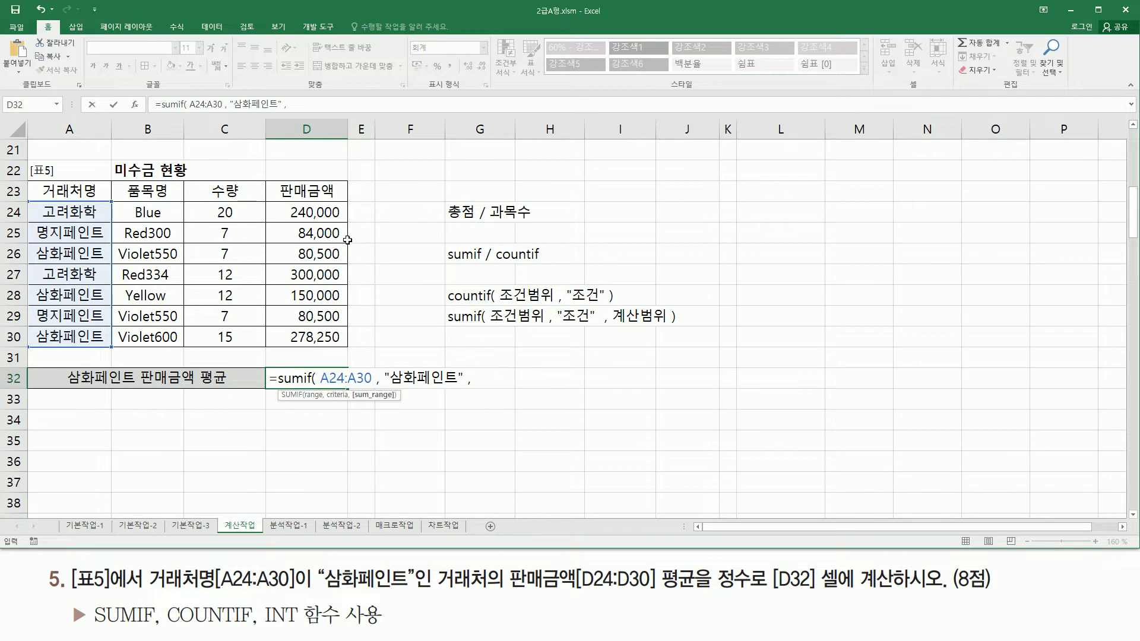
drag(324, 211, 325, 335)
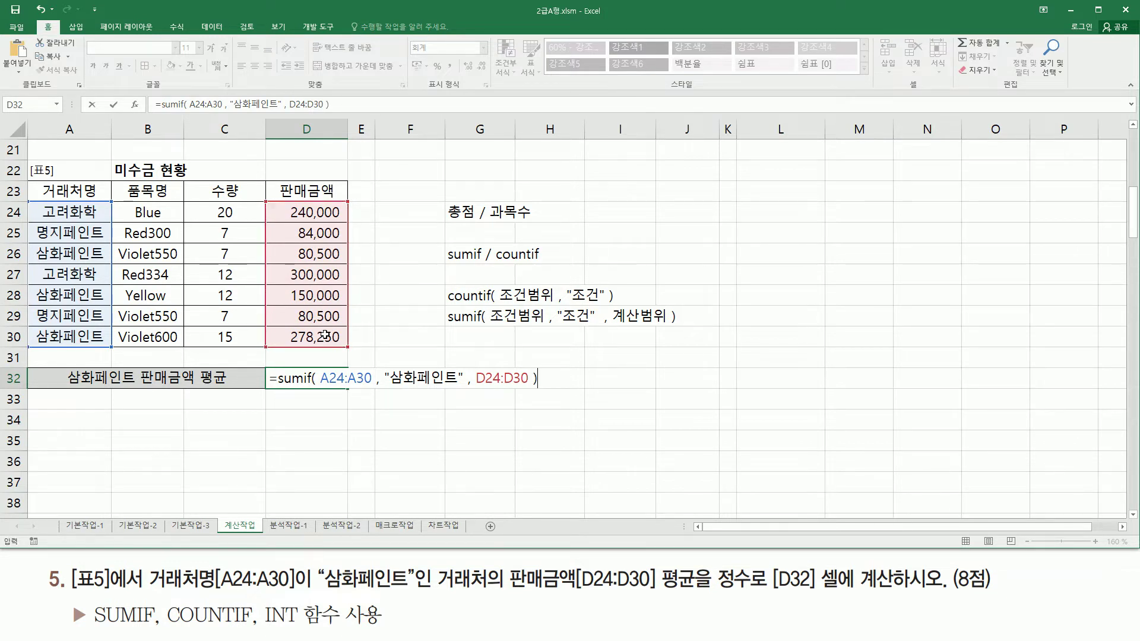
key(Return)
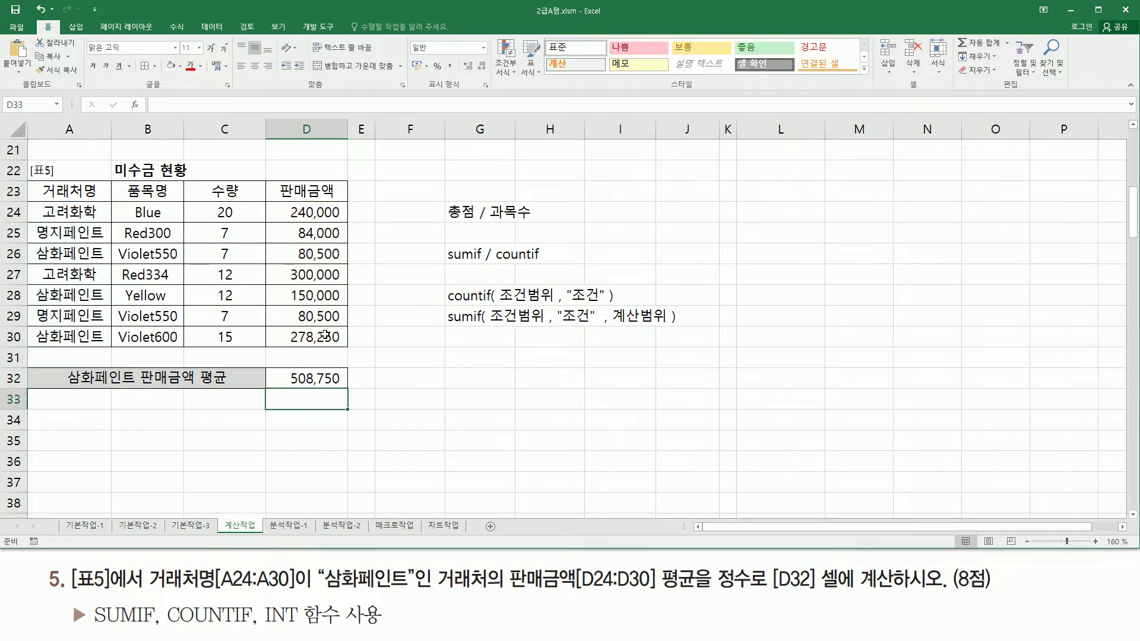
Step: Divide D32's SUMIF formula by the copied COUNTIF( A24:A30, "삼화페인트" ) expression
click(309, 375)
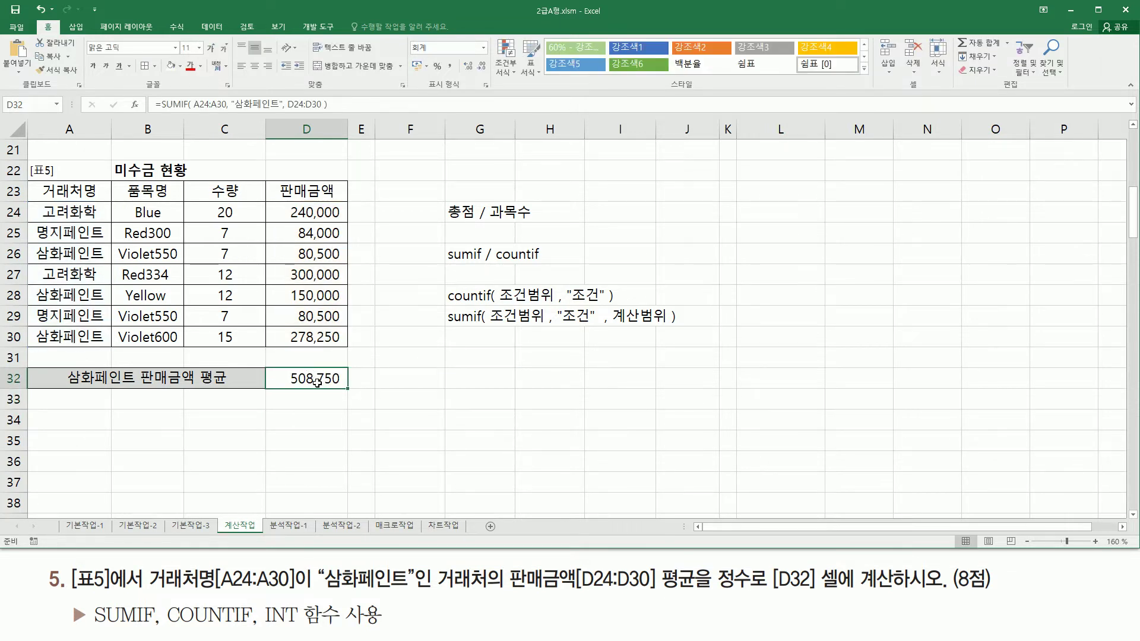
drag(446, 262, 551, 263)
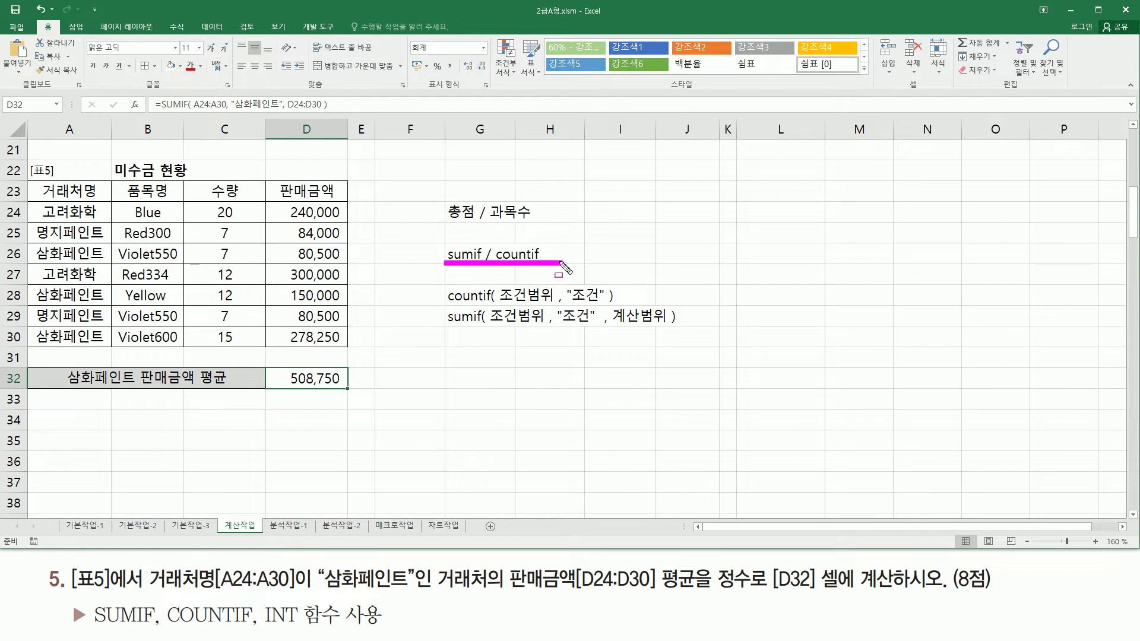
key(Escape)
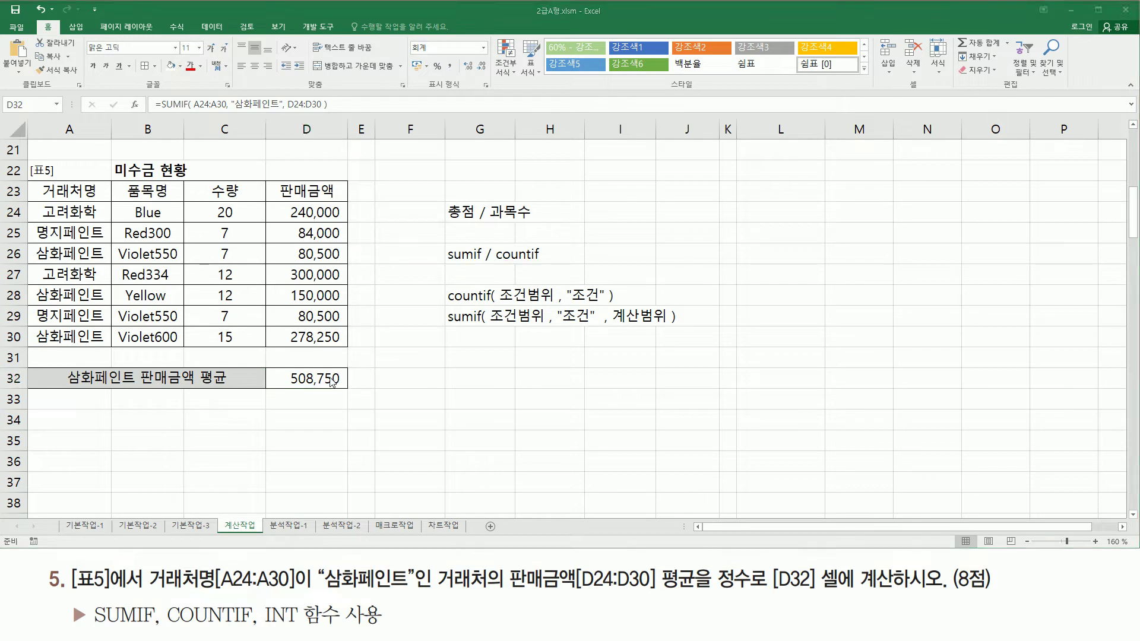
double_click(277, 375)
drag(281, 378, 565, 383)
click(562, 380)
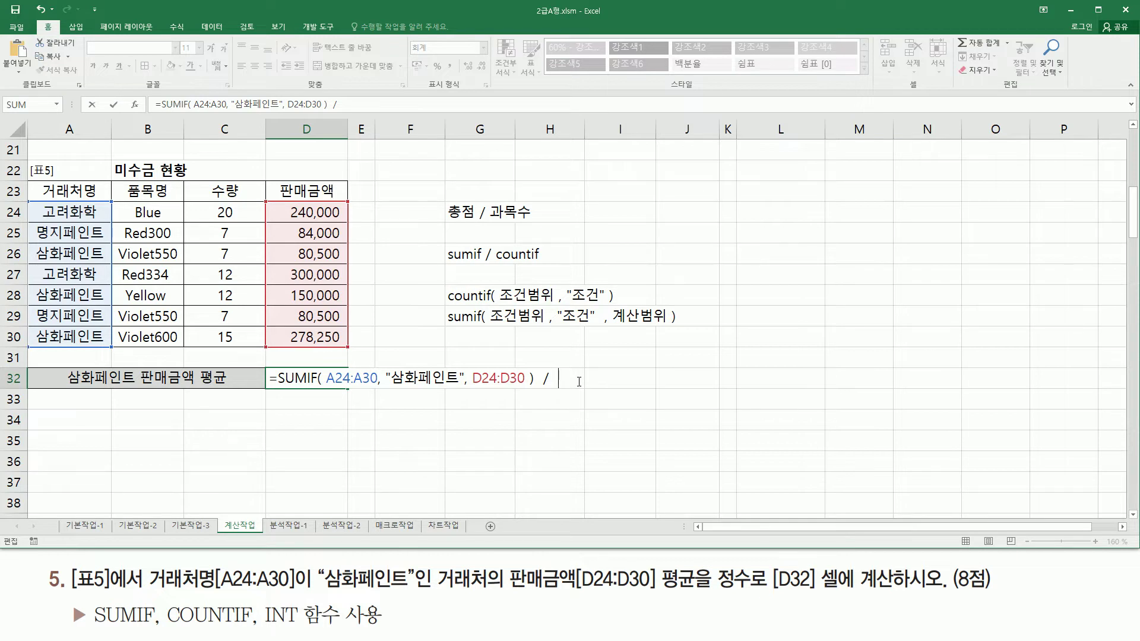
key(ctrl+v)
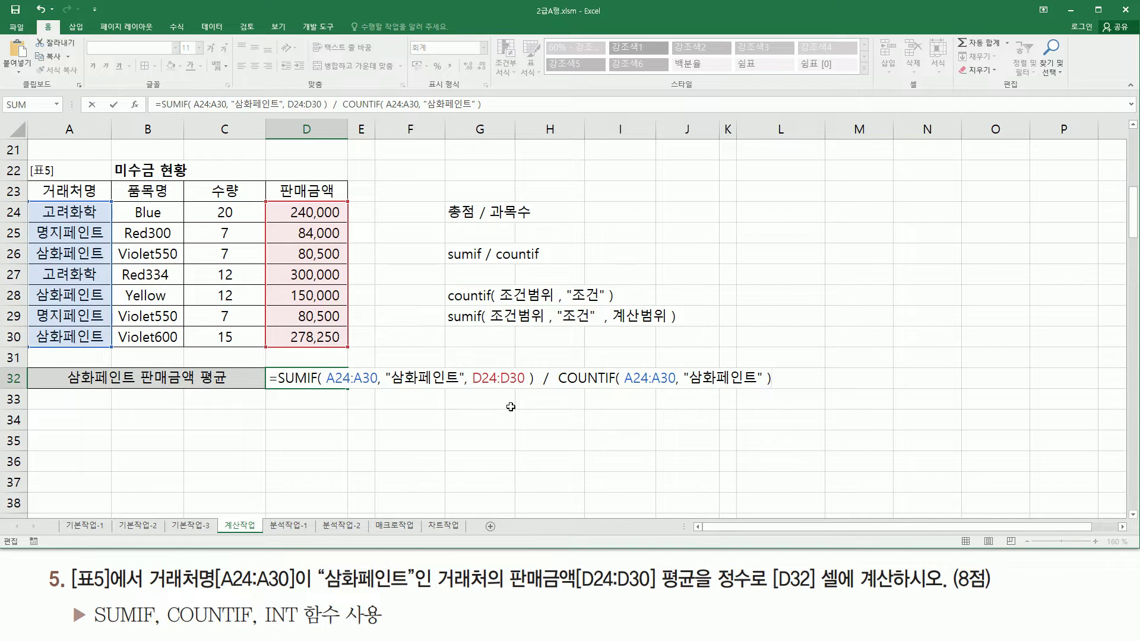
mouse_move(274, 388)
mouse_down()
mouse_move(533, 389)
mouse_move(547, 366)
mouse_move(772, 390)
mouse_up()
key(Escape)
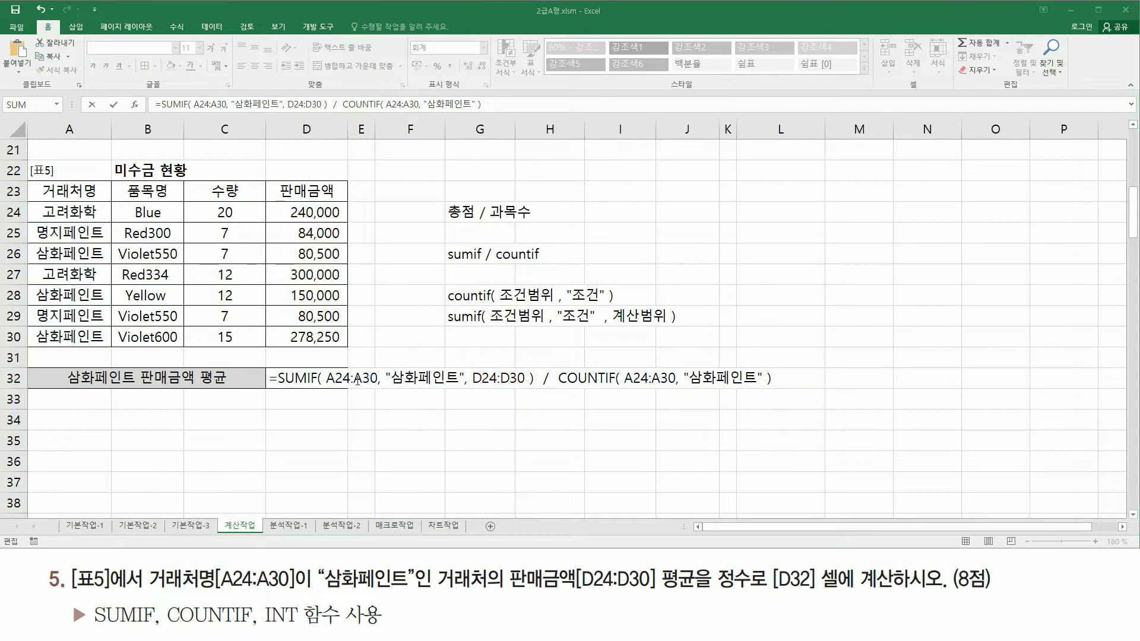
key(Return)
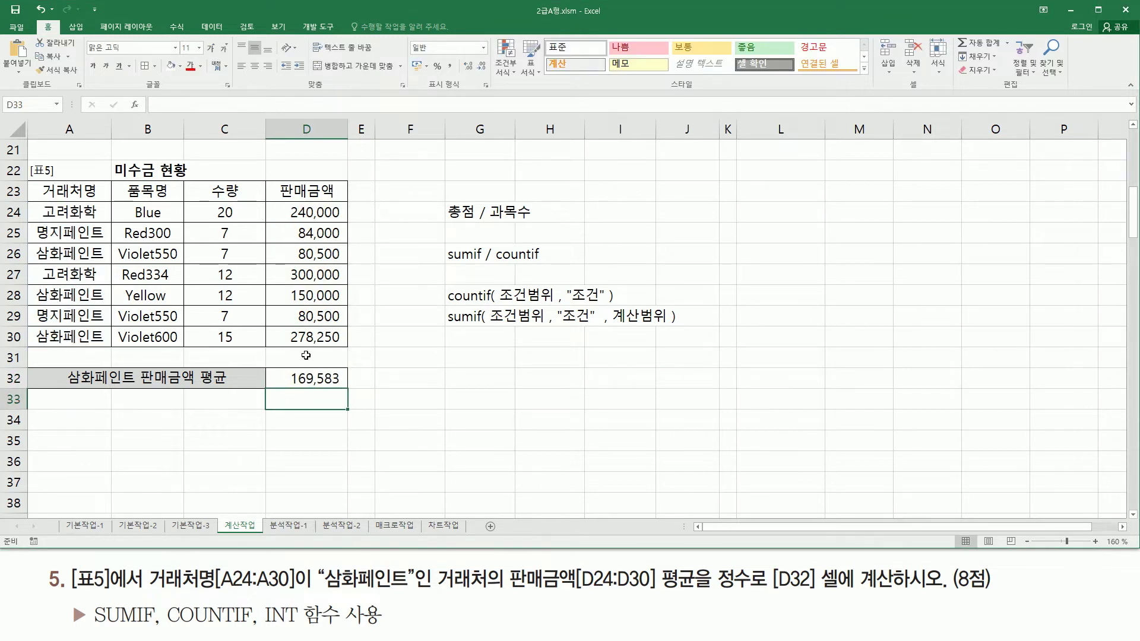
Step: Compare the average in D32 with the task's requirement for an integer result using the INT function
key(ctrl+z)
mouse_move(505, 600)
mouse_down()
mouse_move(713, 594)
mouse_move(697, 567)
mouse_move(766, 598)
mouse_move(813, 598)
mouse_up()
key(ctrl+z)
drag(712, 599, 768, 599)
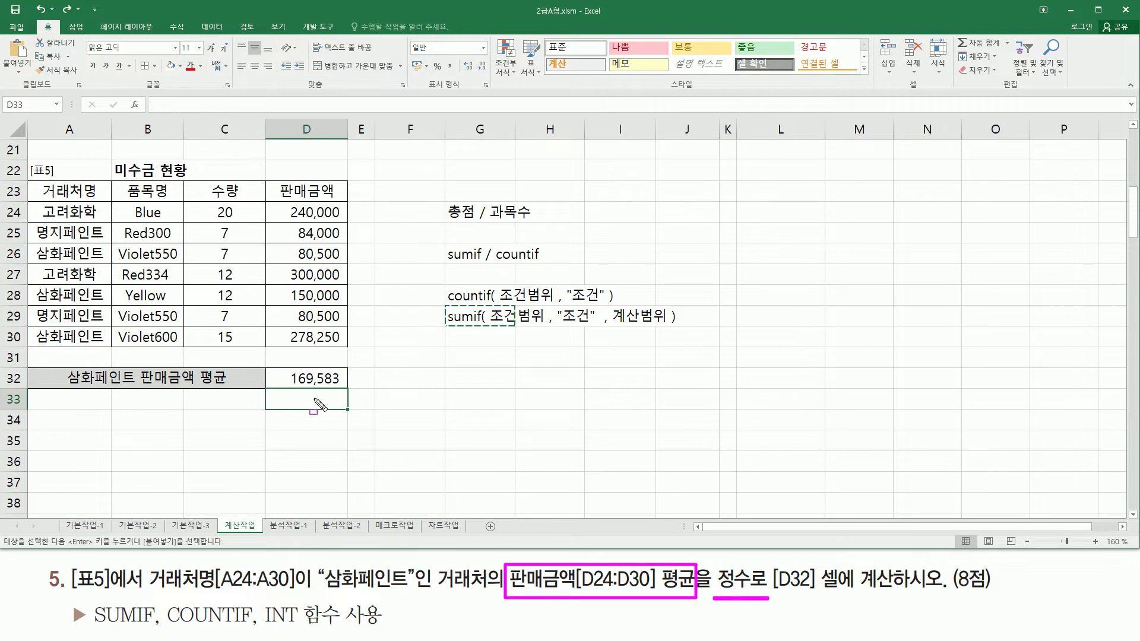
drag(283, 365, 348, 393)
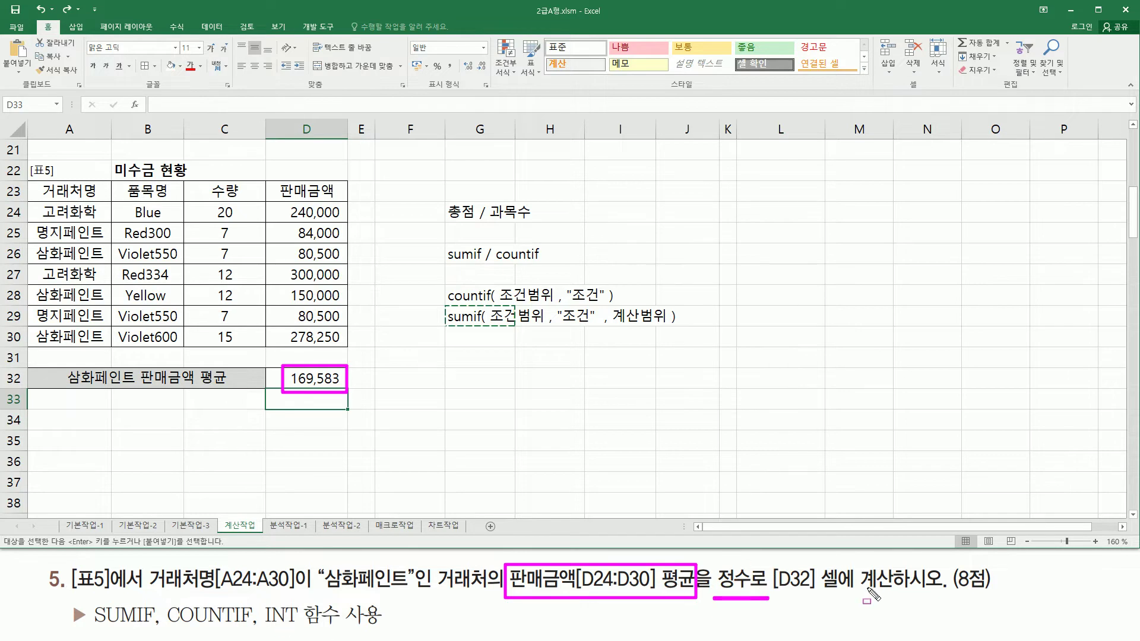
drag(260, 596, 343, 636)
click(310, 392)
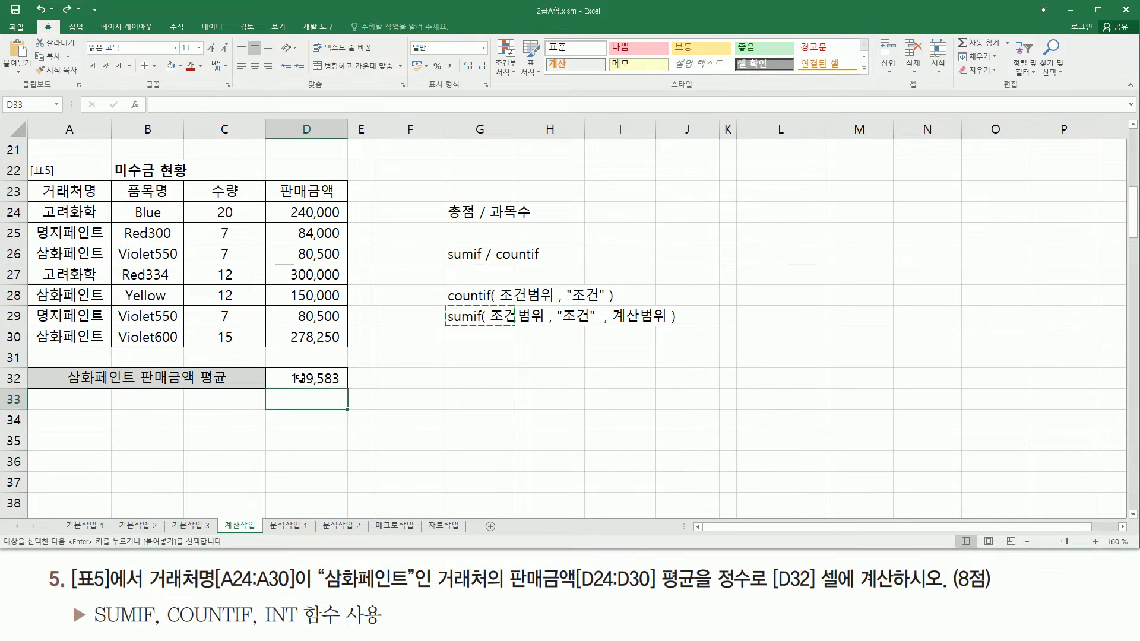
Step: Wrap D32's SUMIF divided by COUNTIF formula in the INT function
click(301, 378)
key(Escape)
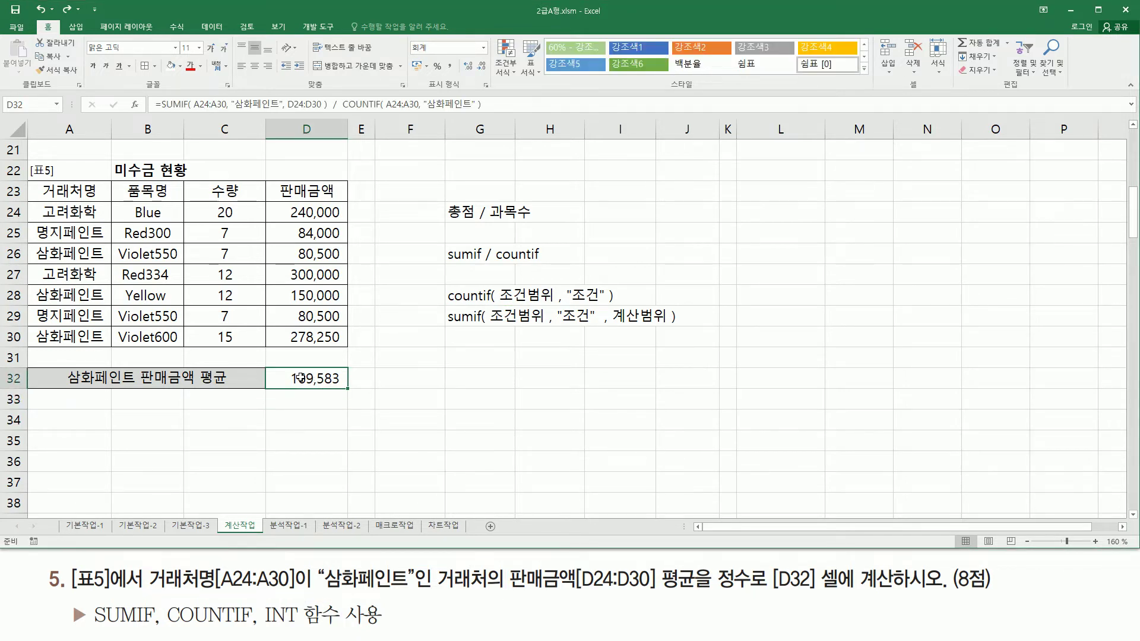
double_click(300, 377)
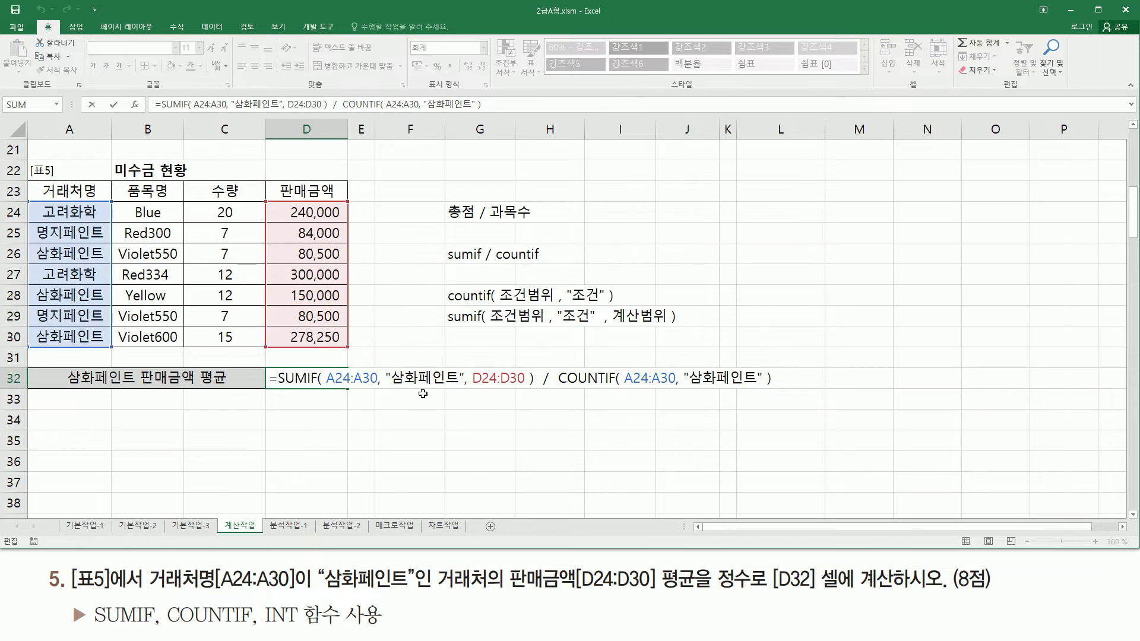
text(int()
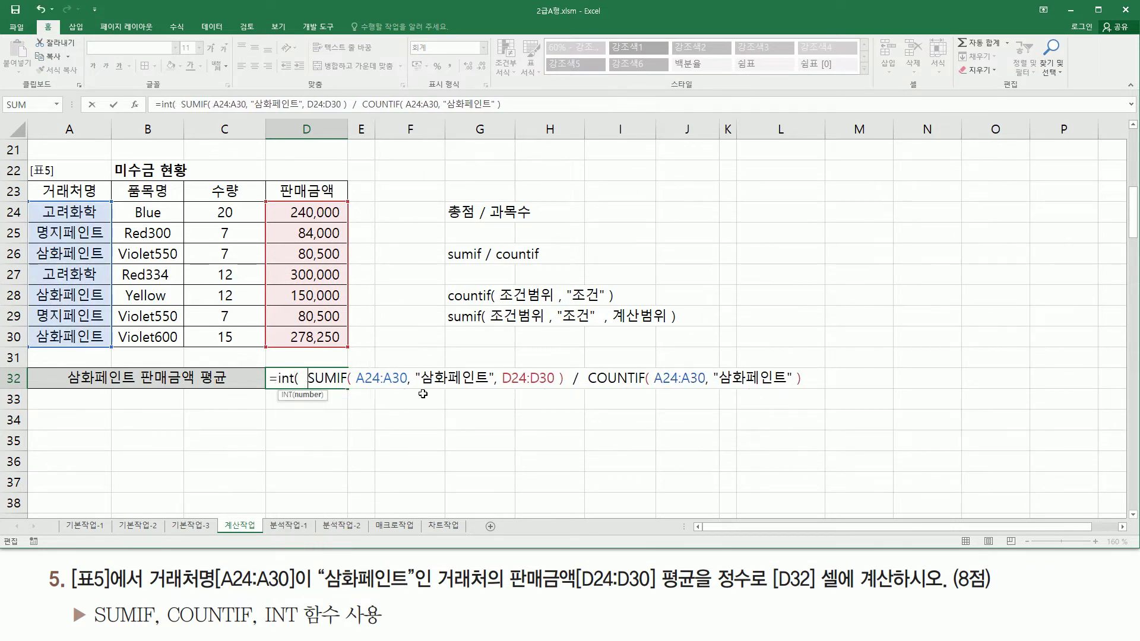
key(shift+End)
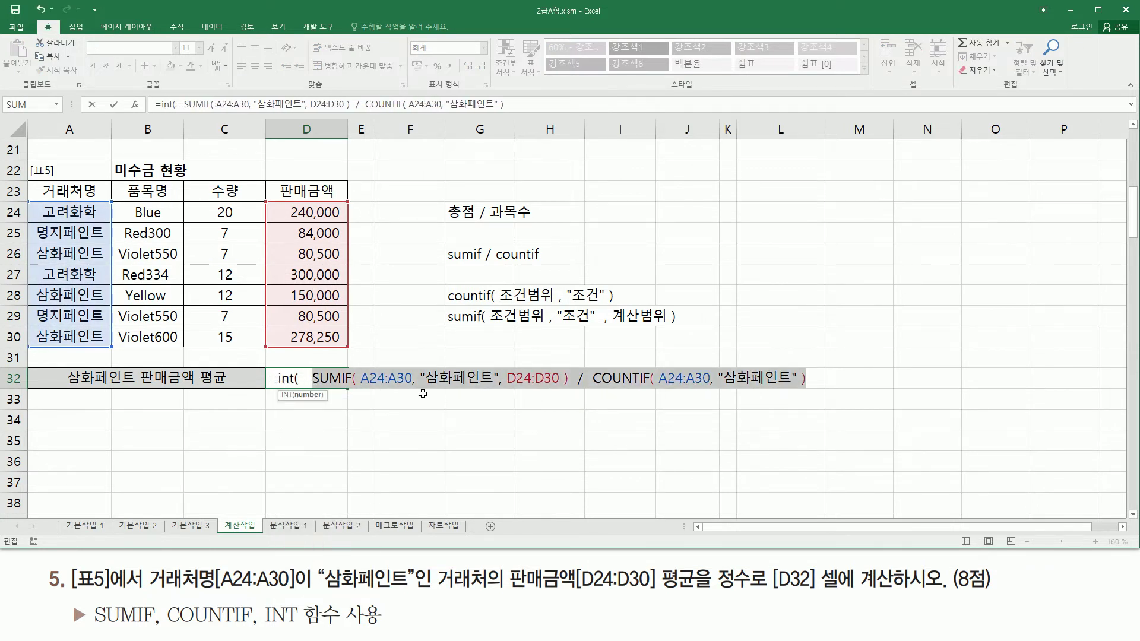
key(End)
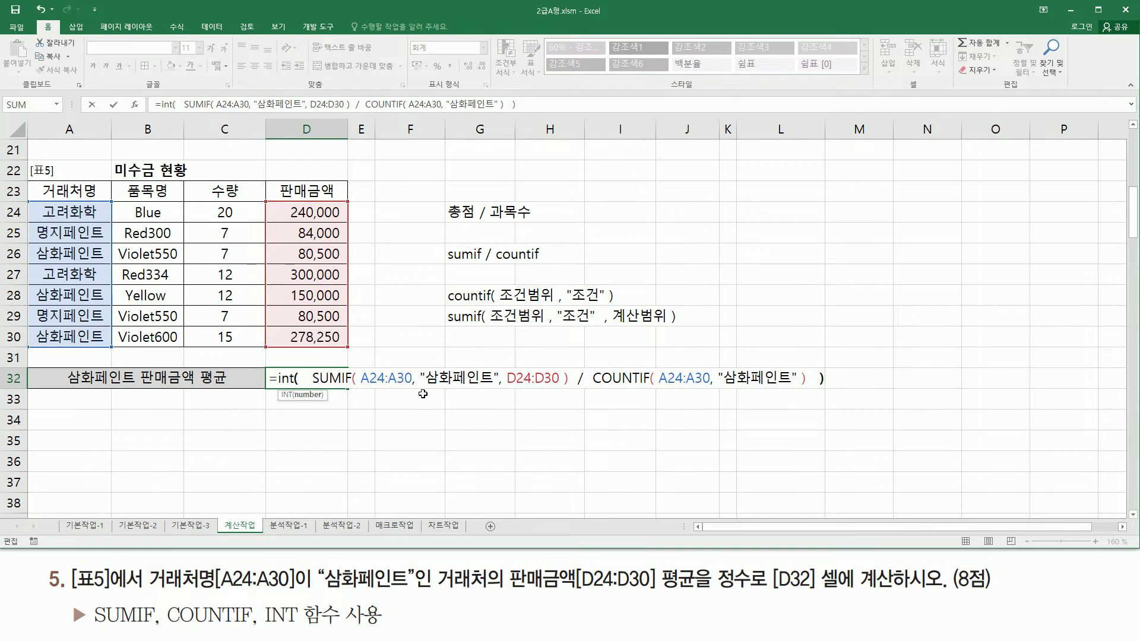
drag(304, 383, 822, 379)
click(819, 377)
key(Return)
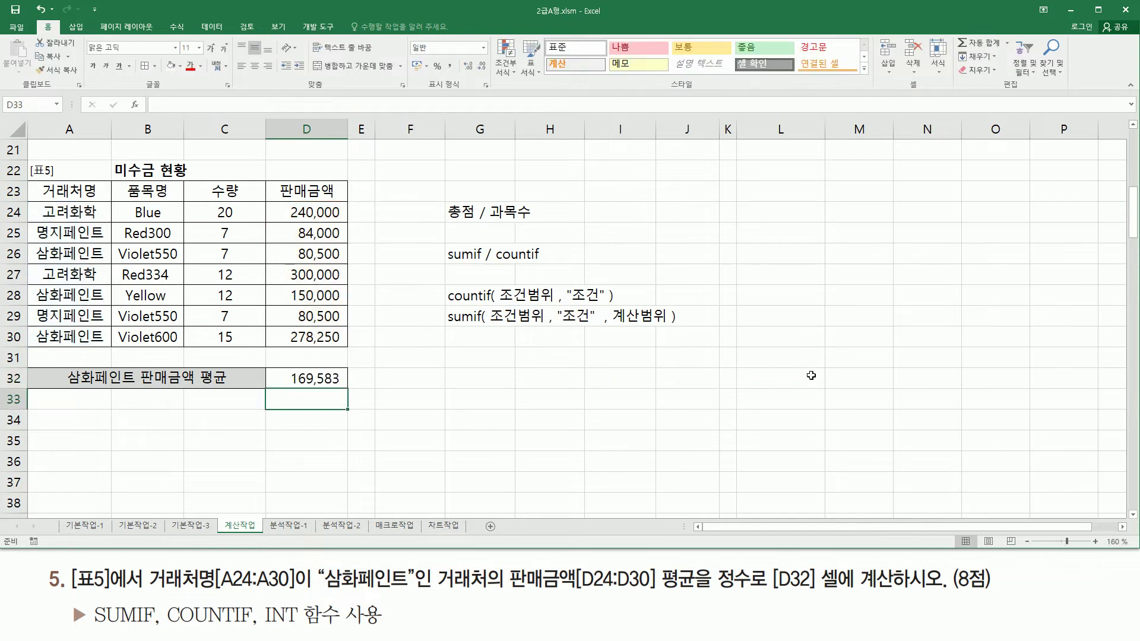
Step: Record D32's complete INT formula as a red text note in G32
click(331, 376)
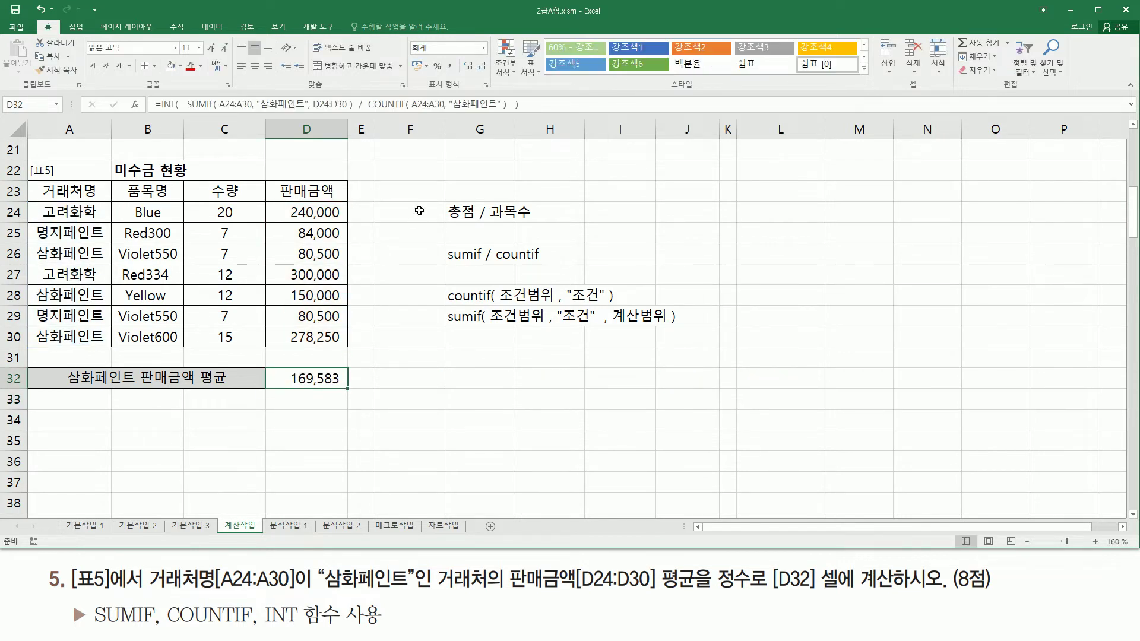
click(465, 378)
key(Return)
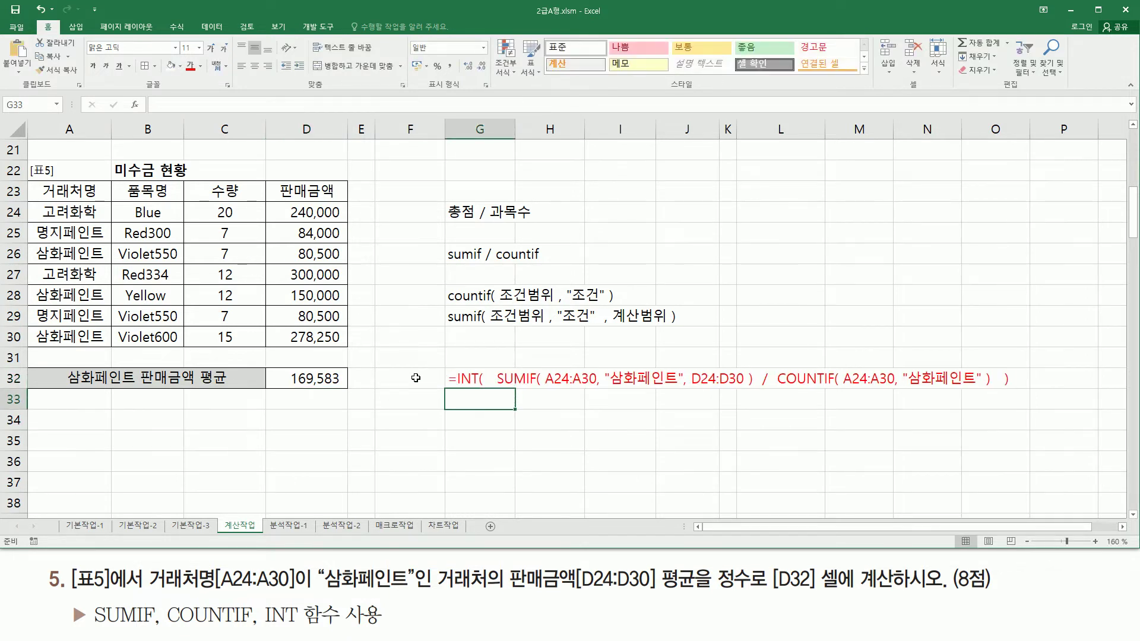
Step: Examine the SUMIF and COUNTIF parts and the enclosing INT function in the G32 formula note
click(522, 458)
drag(494, 392, 756, 391)
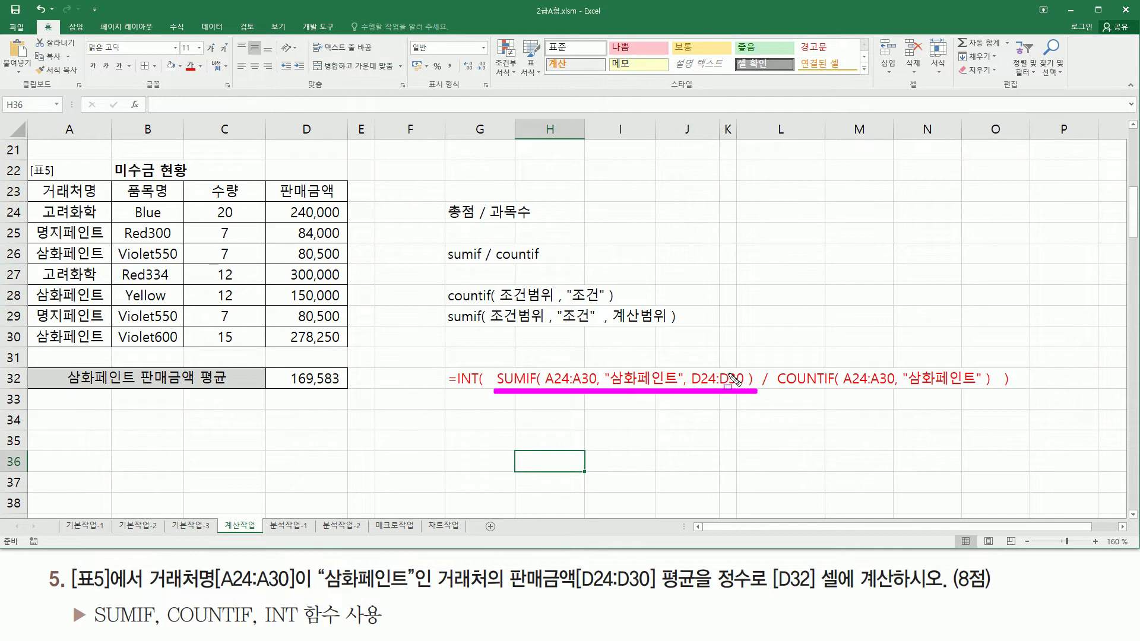
drag(777, 392, 998, 392)
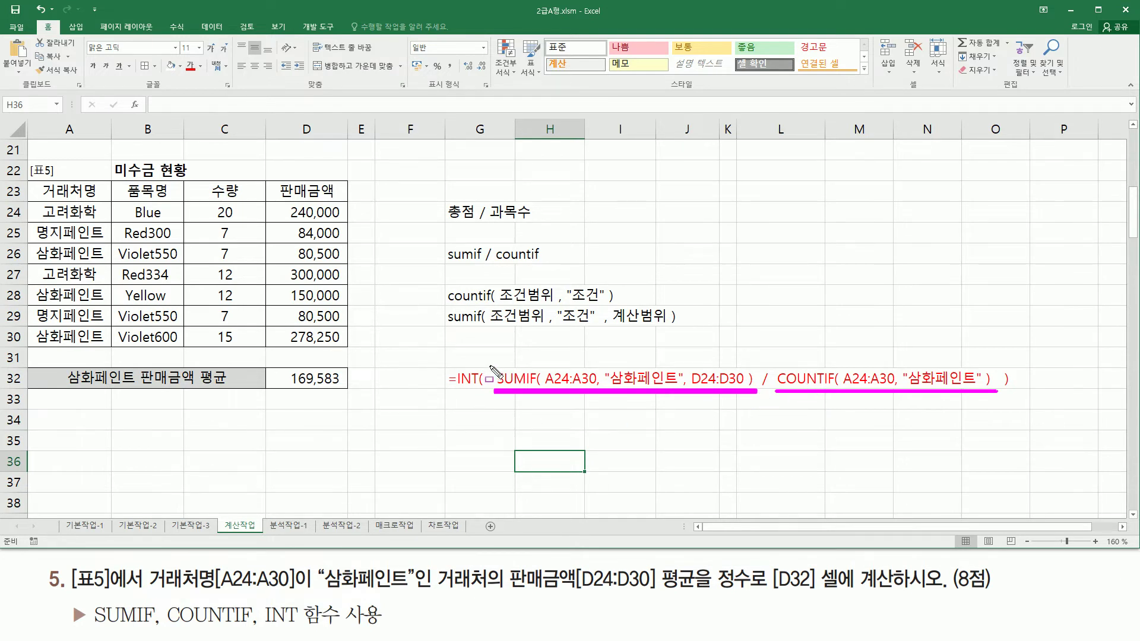
drag(488, 359, 1002, 410)
drag(451, 396, 484, 397)
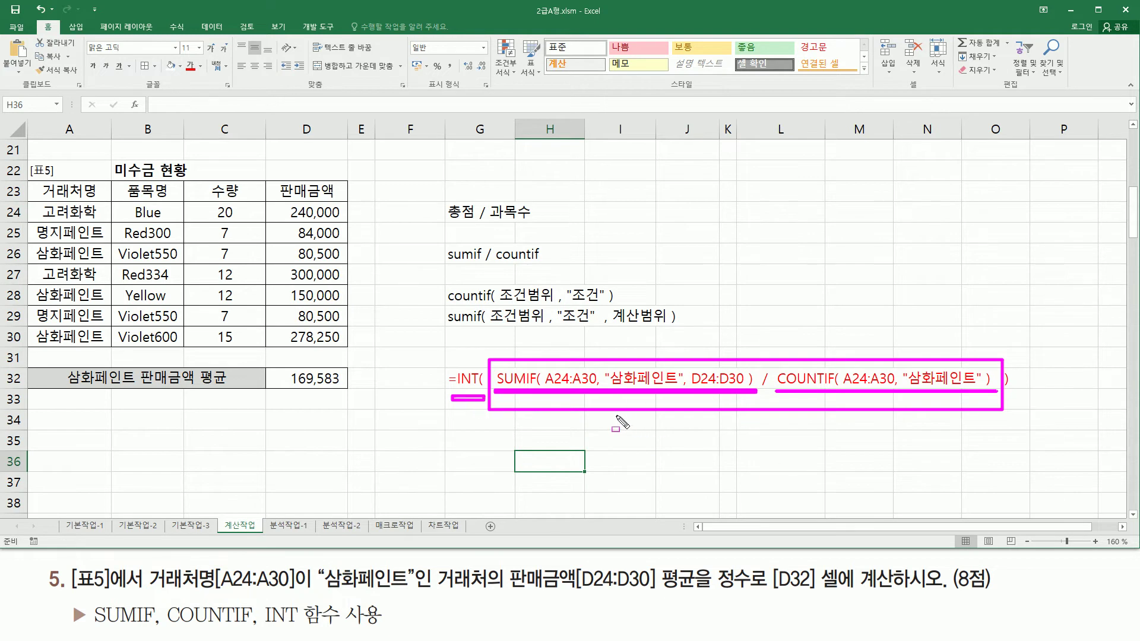
key(Escape)
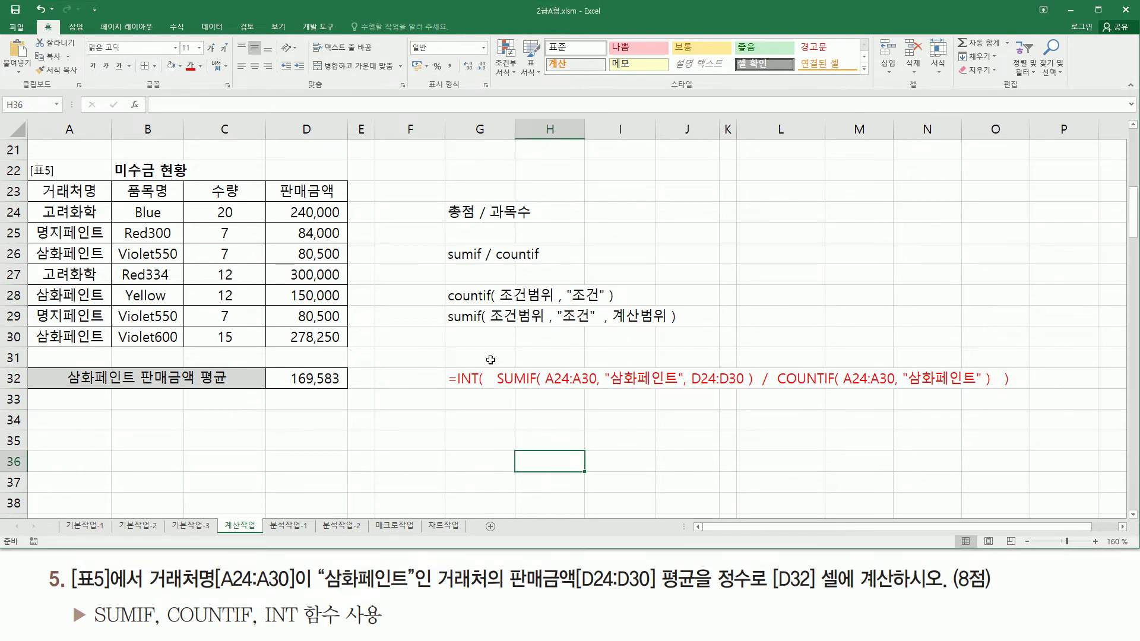
Step: Copy the sumif syntax note from G29 to G30 and change it to averageif( 조건범위 , "조건" , 계산범위 )
click(430, 341)
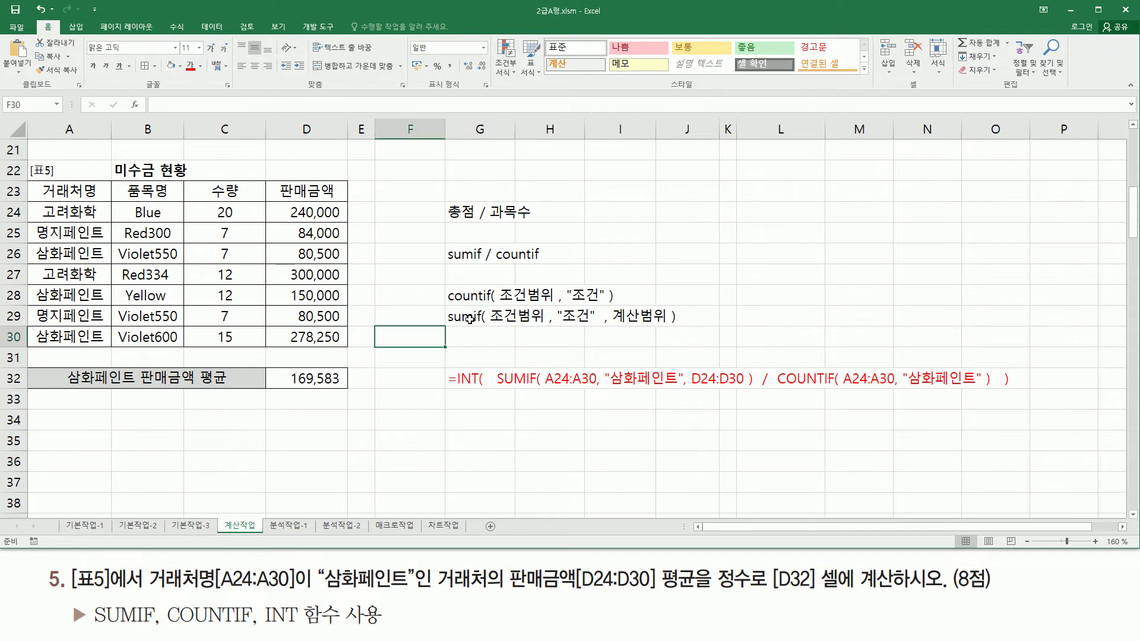
click(468, 321)
key(ctrl+c)
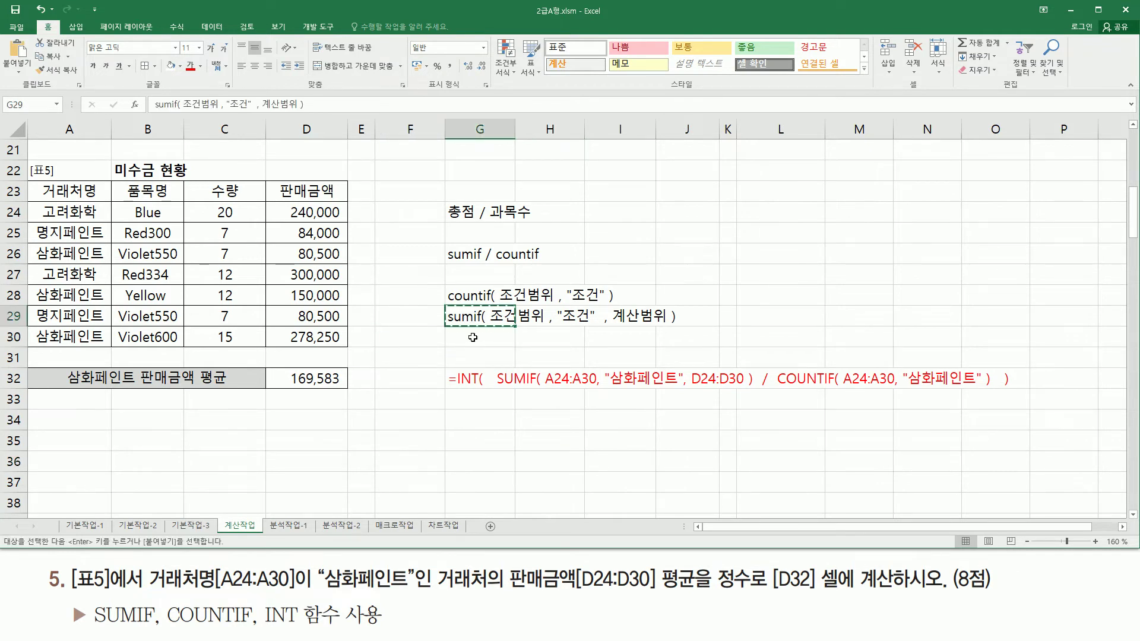
click(474, 337)
key(ctrl+v)
double_click(467, 340)
double_click(468, 339)
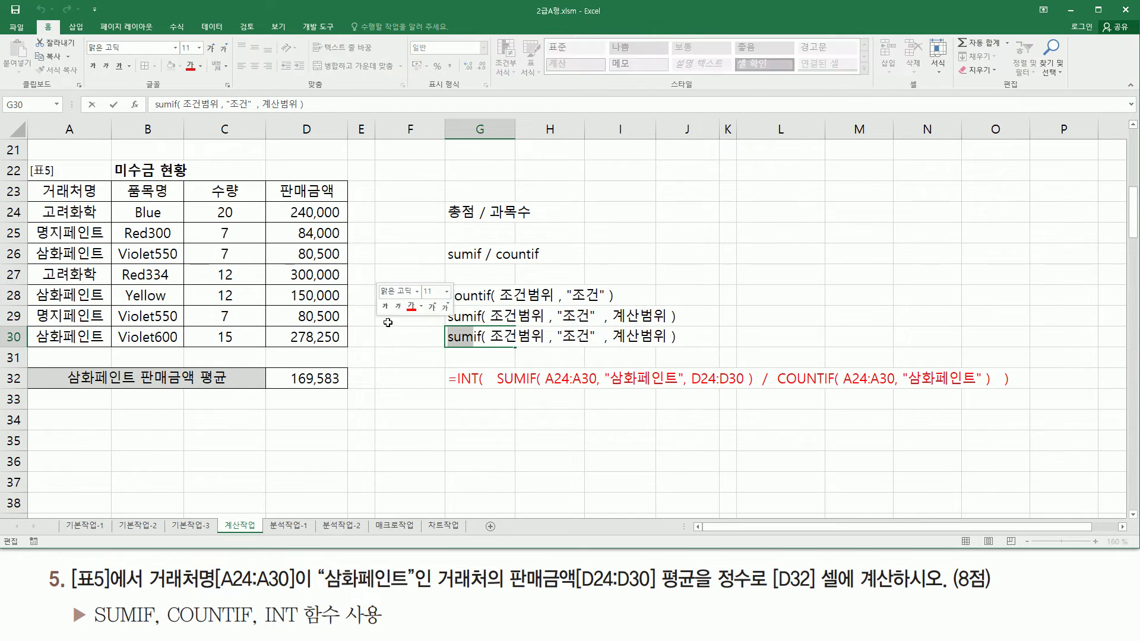
text(average)
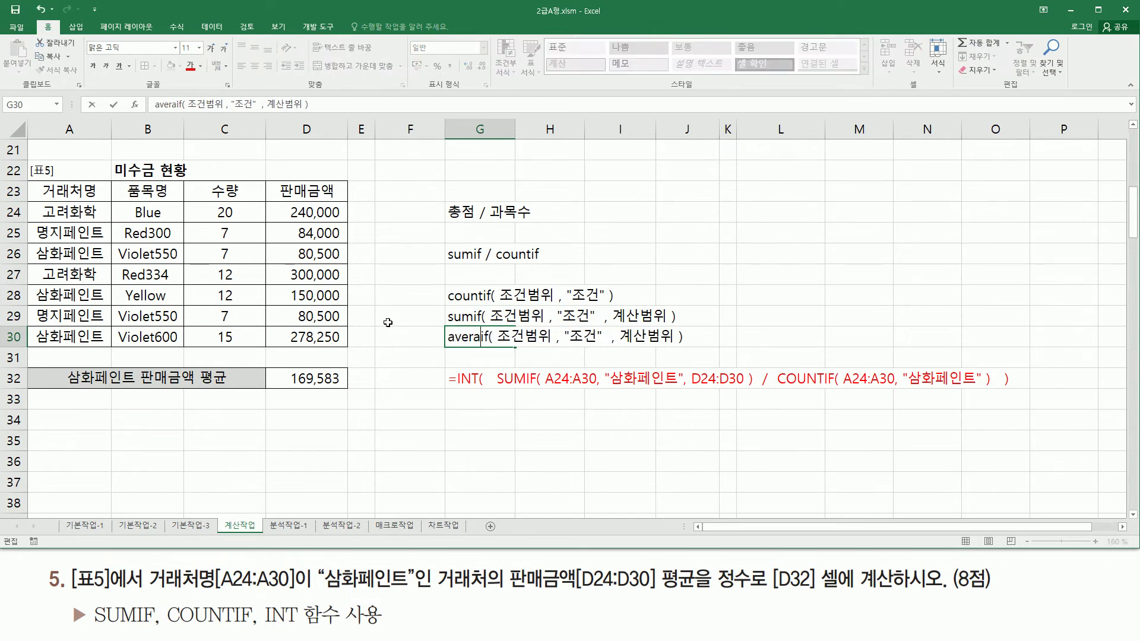
key(Return)
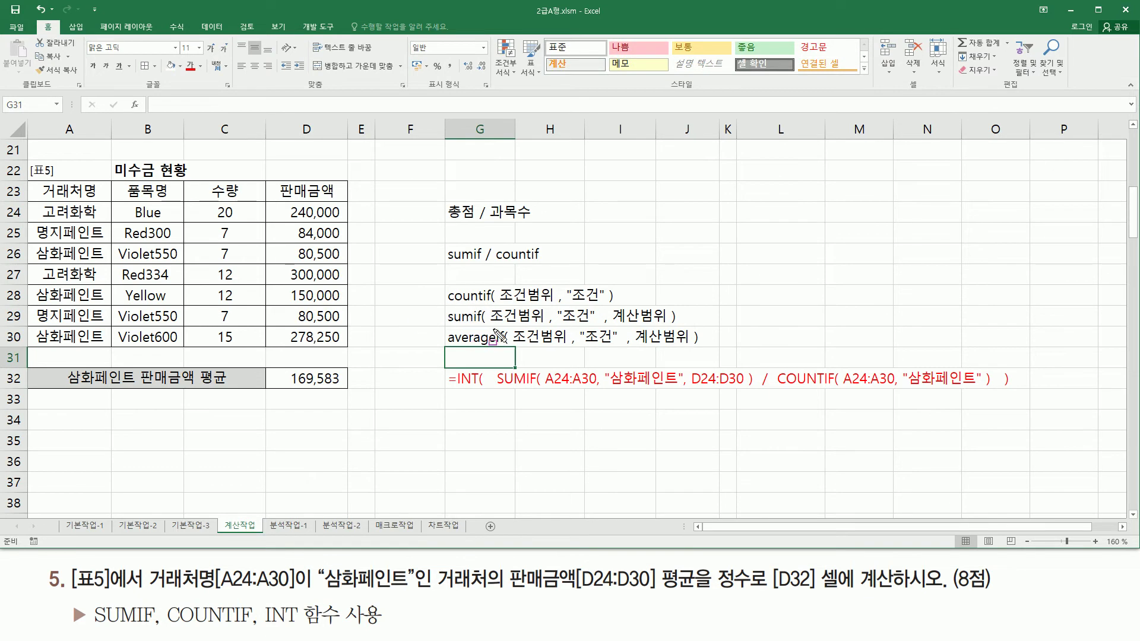
Step: Compare the arguments of the countif, sumif and averageif syntax notes in G28:G30
drag(489, 325, 670, 325)
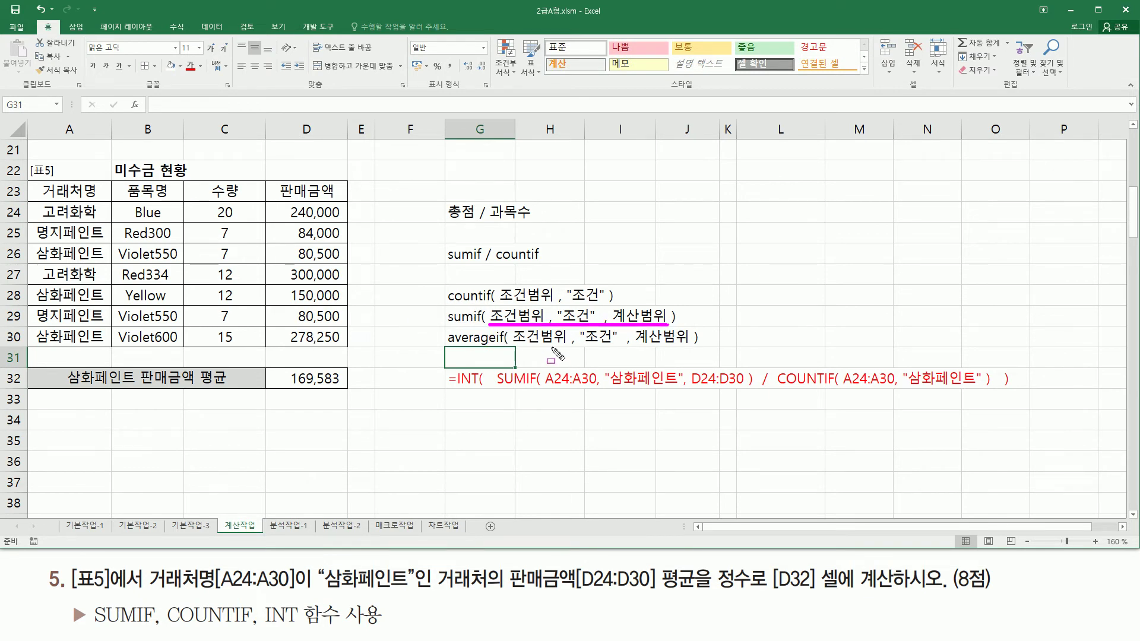
drag(512, 347, 703, 348)
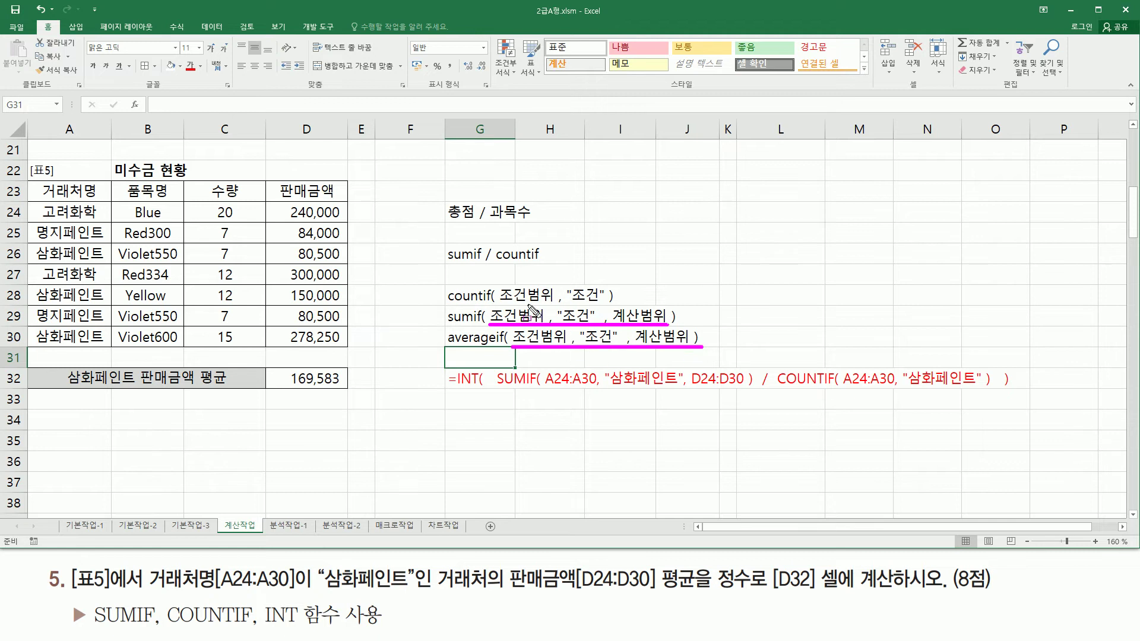
mouse_move(444, 323)
mouse_down()
mouse_move(475, 307)
mouse_move(460, 341)
mouse_move(499, 349)
mouse_up()
key(e)
mouse_move(460, 284)
mouse_down()
mouse_move(443, 300)
mouse_move(461, 285)
mouse_up()
drag(494, 344, 703, 353)
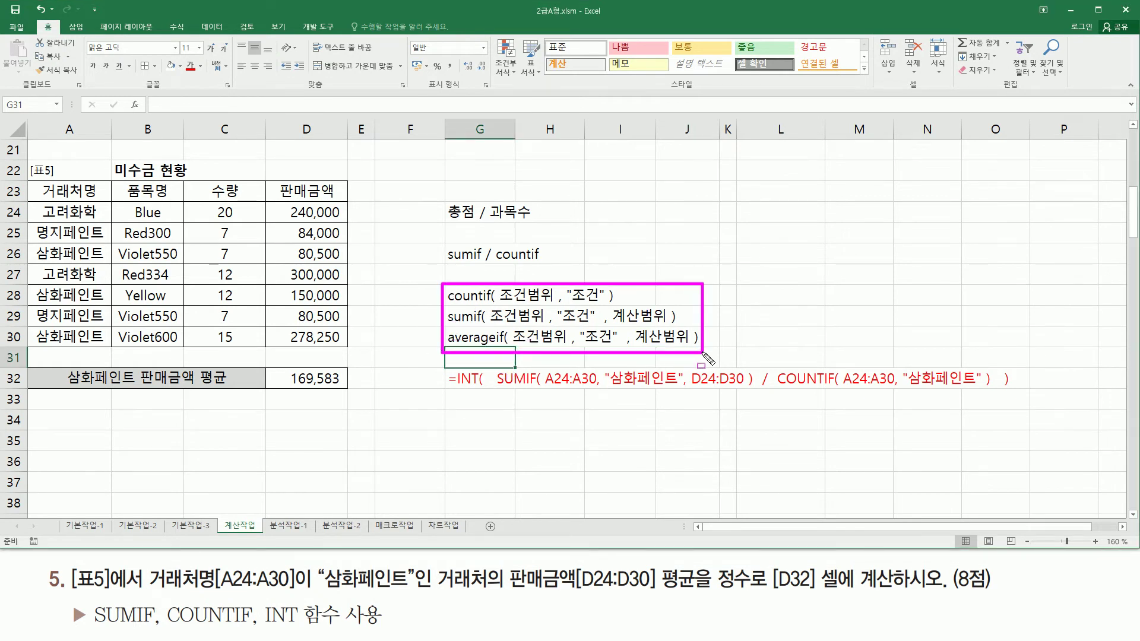
key(Escape)
click(410, 436)
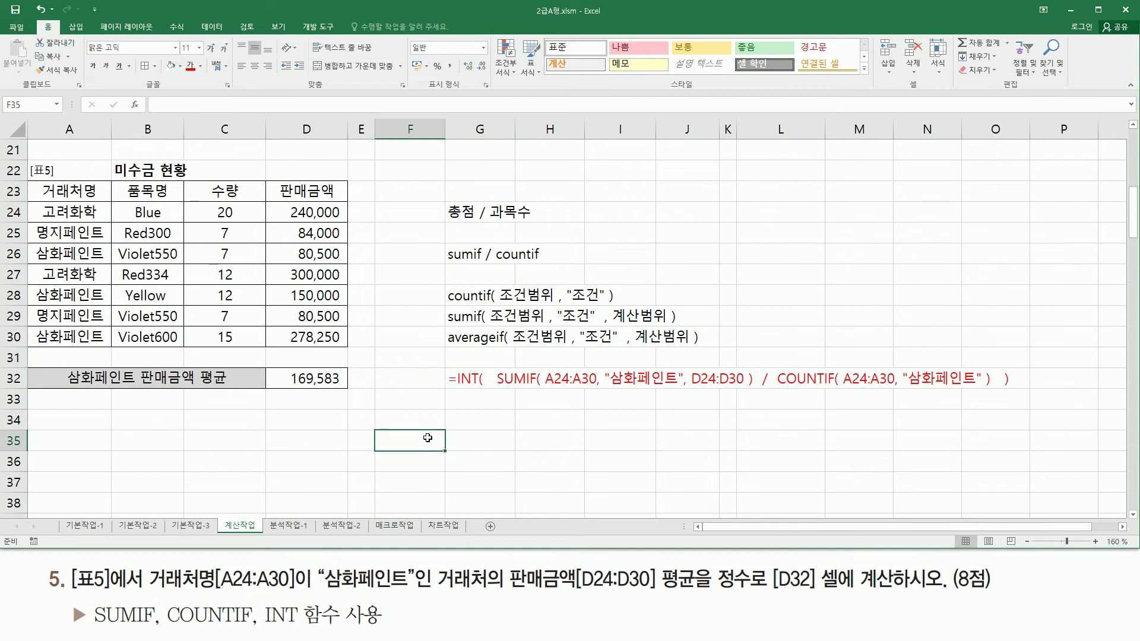